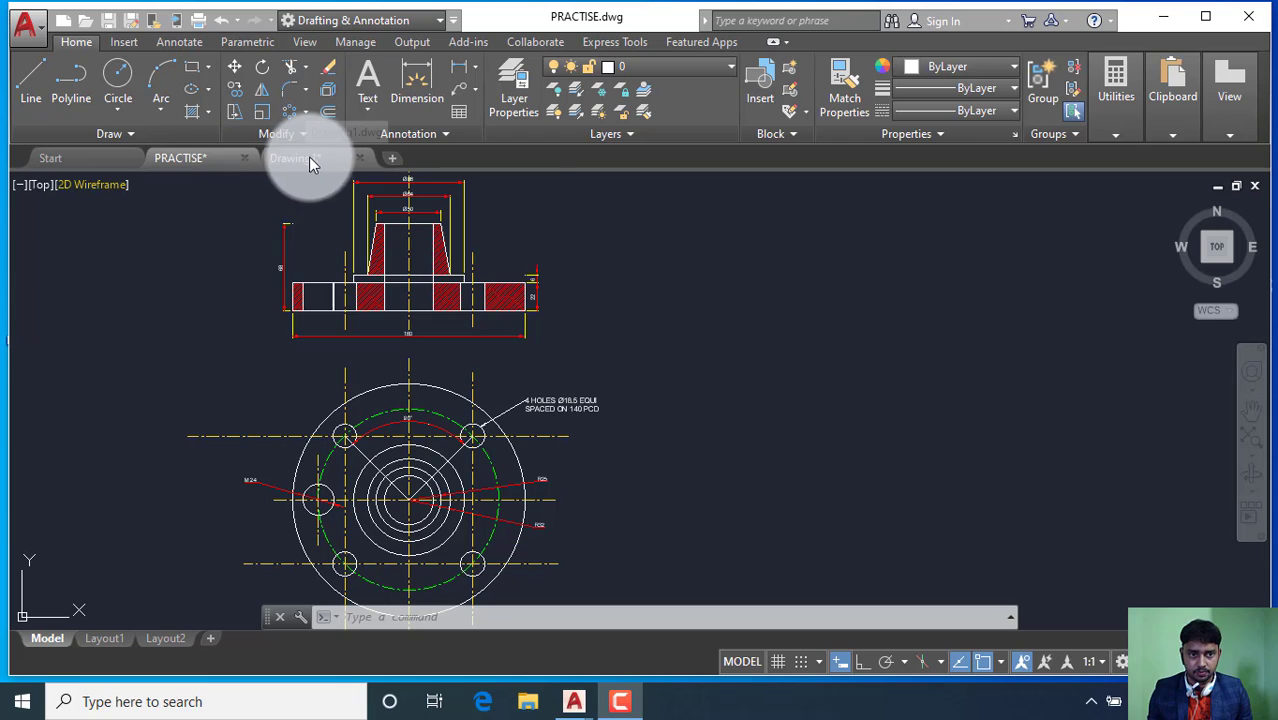
Examine the flange's sectional front view and dimensioned plan view in the PRACTISE drawing.
{"action": "mouse_move", "coordinate": [309, 157]}
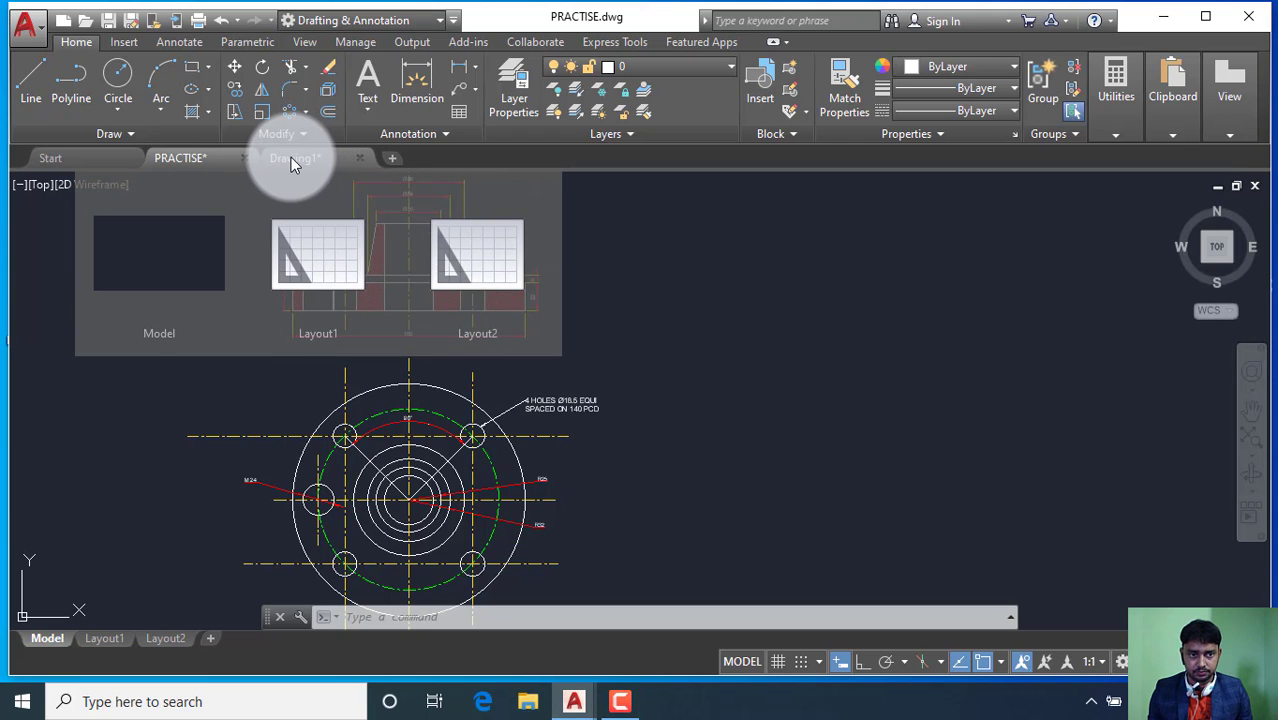
{"action": "left_click", "coordinate": [290, 160]}
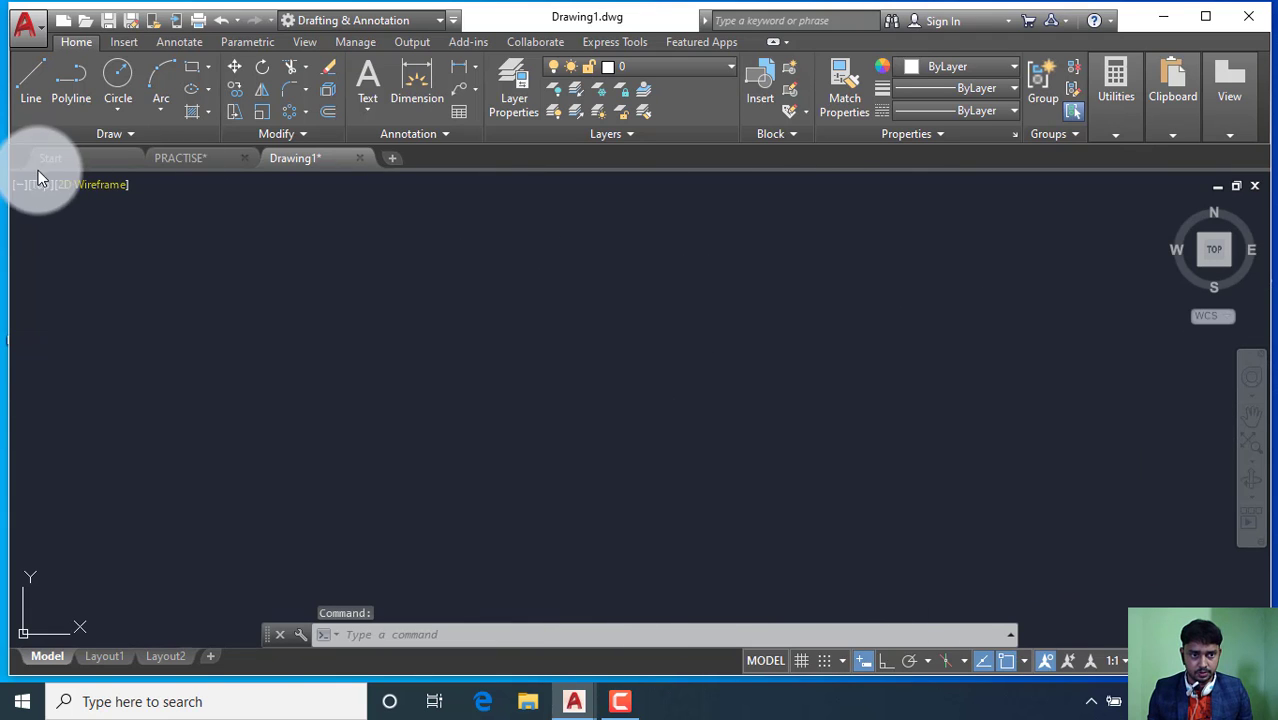
{"action": "left_click", "coordinate": [191, 158]}
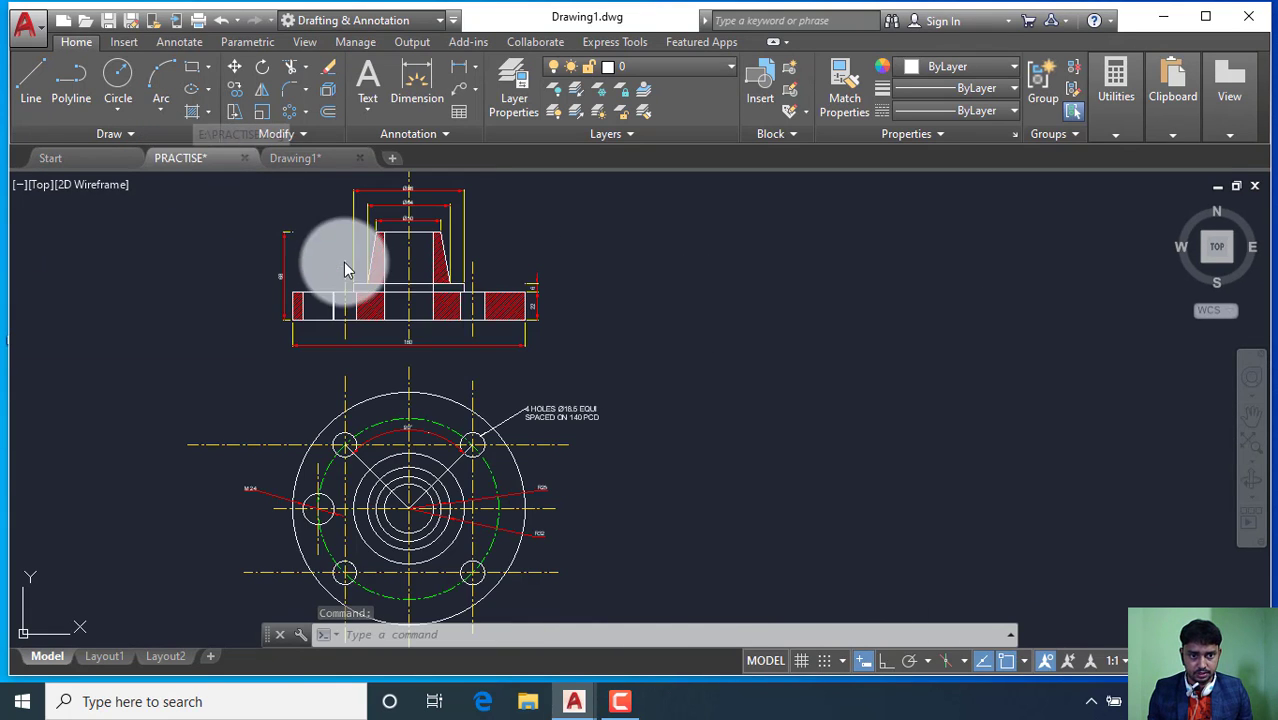
{"action": "scroll", "coordinate": [422, 518], "scroll_direction": "down", "scroll_amount": 2}
{"action": "scroll", "coordinate": [391, 490], "scroll_direction": "up", "scroll_amount": 3}
{"action": "scroll", "coordinate": [391, 490], "scroll_direction": "up", "scroll_amount": 1}
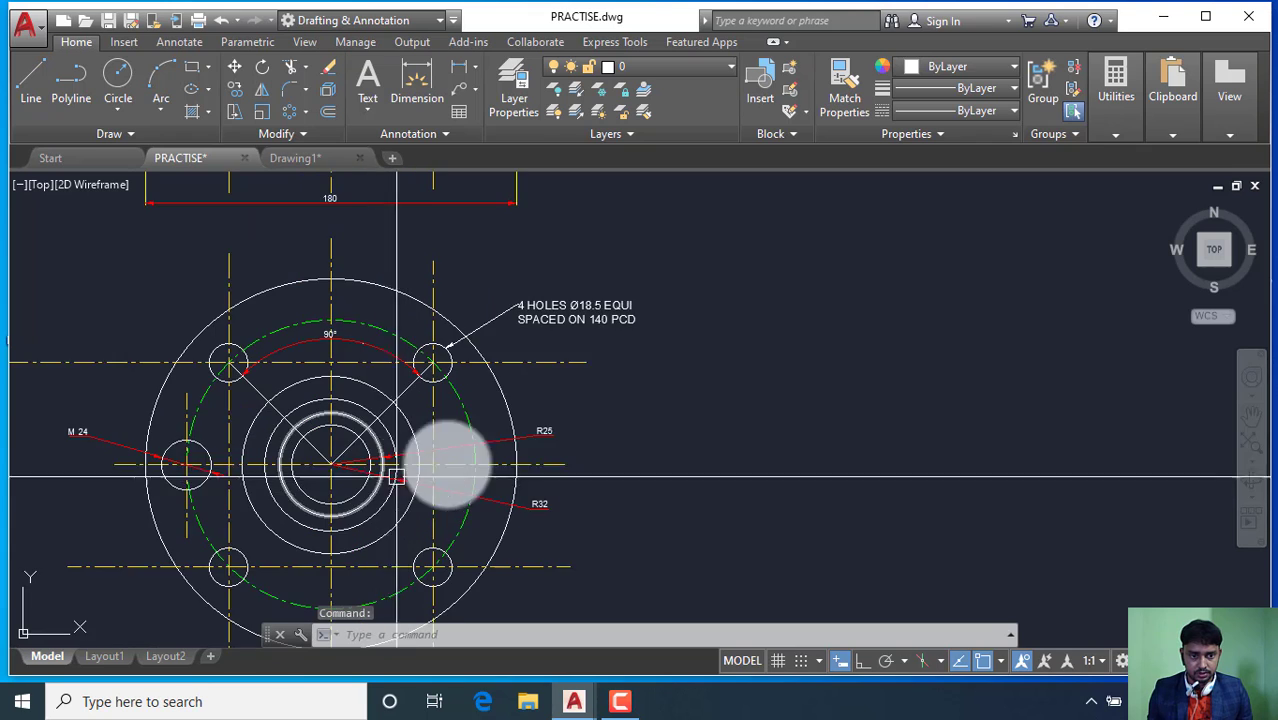
{"action": "scroll", "coordinate": [579, 420], "scroll_direction": "down", "scroll_amount": 4}
{"action": "scroll", "coordinate": [470, 440], "scroll_direction": "up", "scroll_amount": 4}
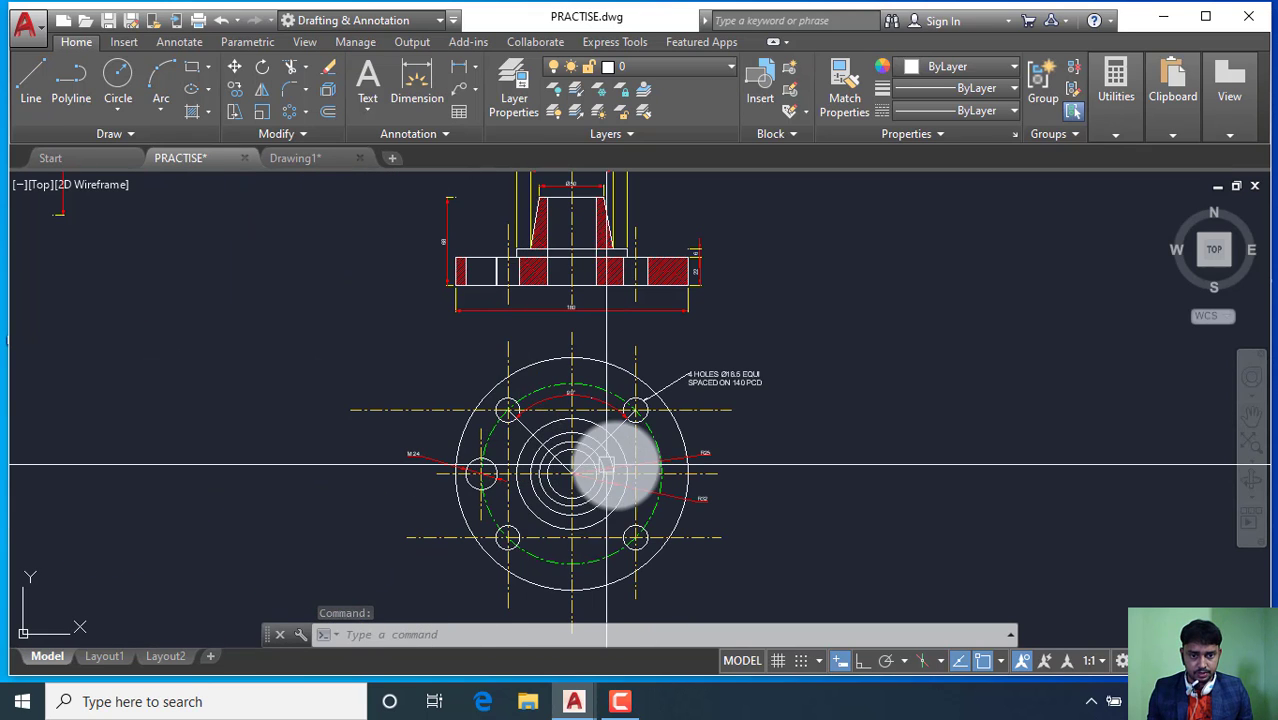
{"action": "scroll", "coordinate": [626, 462], "scroll_direction": "up", "scroll_amount": 4}
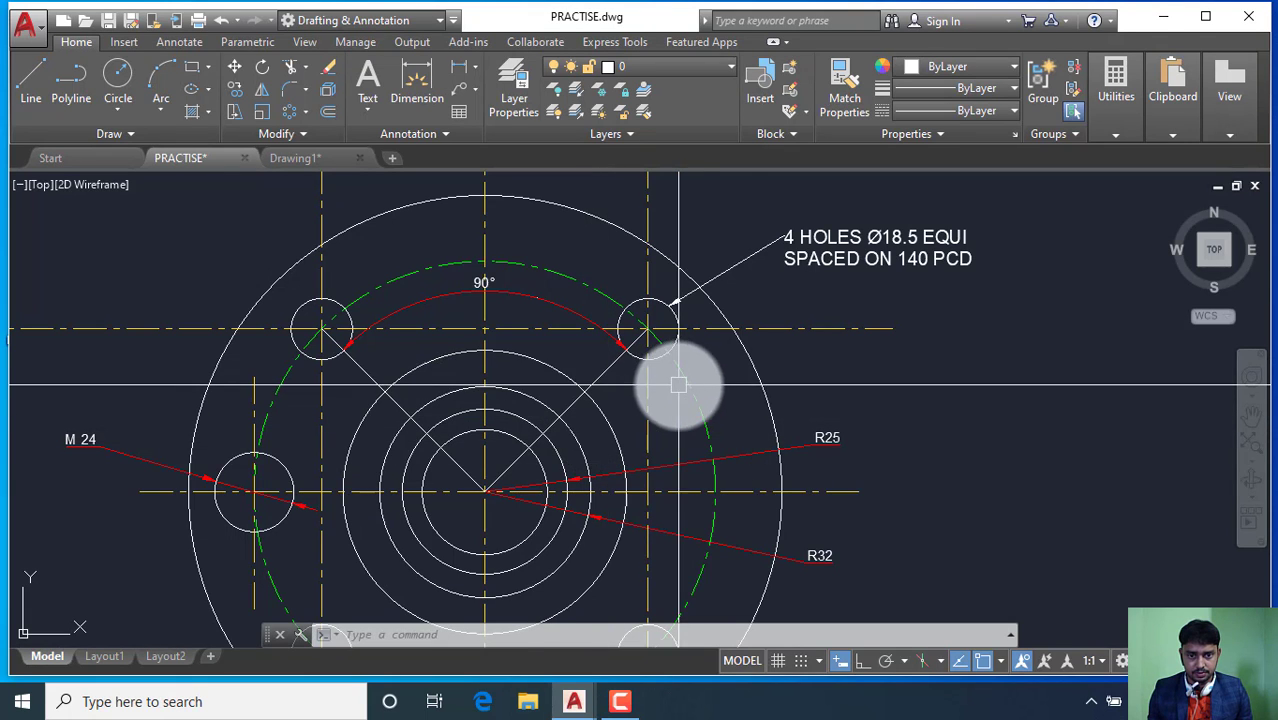
{"action": "scroll", "coordinate": [584, 406], "scroll_direction": "down", "scroll_amount": 2}
{"action": "scroll", "coordinate": [603, 505], "scroll_direction": "down", "scroll_amount": 2}
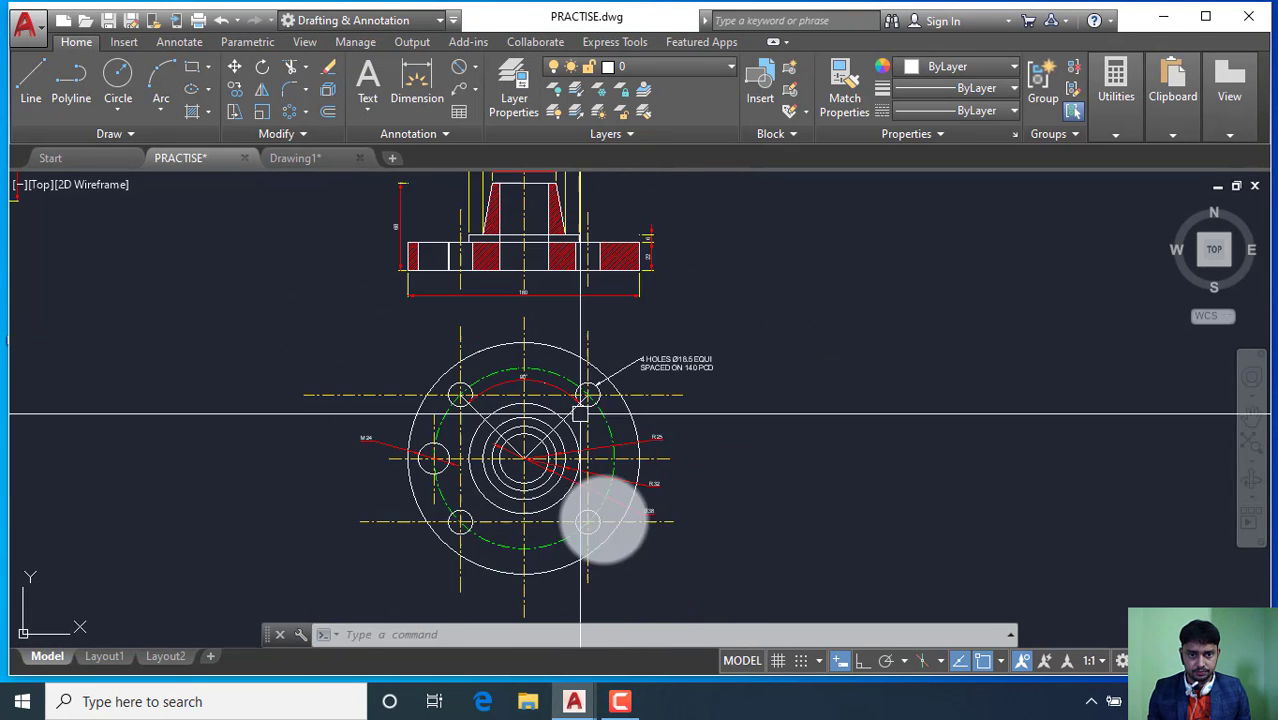
{"action": "scroll", "coordinate": [599, 510], "scroll_direction": "up", "scroll_amount": 2}
Draw a circle with a diameter of 38 in the empty Drawing1 drawing.
{"action": "left_click", "coordinate": [295, 160]}
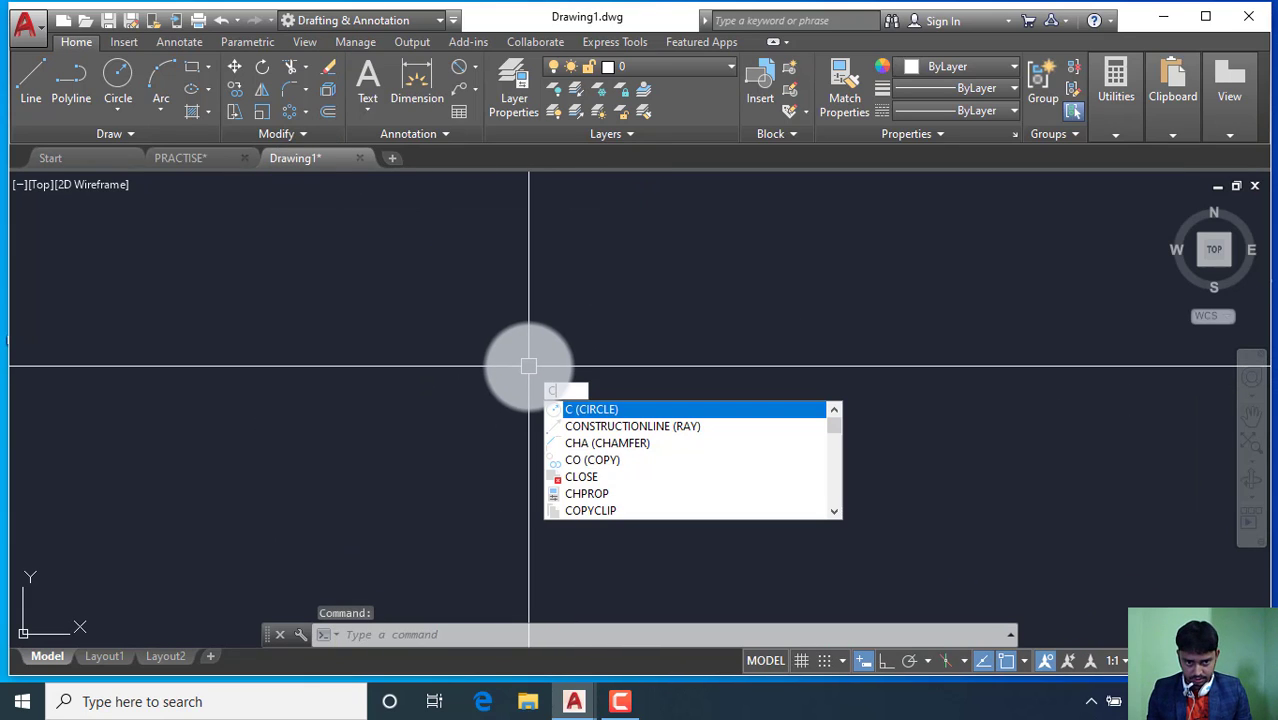
{"action": "type", "text": "c"}
{"action": "key", "text": "Return"}
{"action": "left_click", "coordinate": [503, 389]}
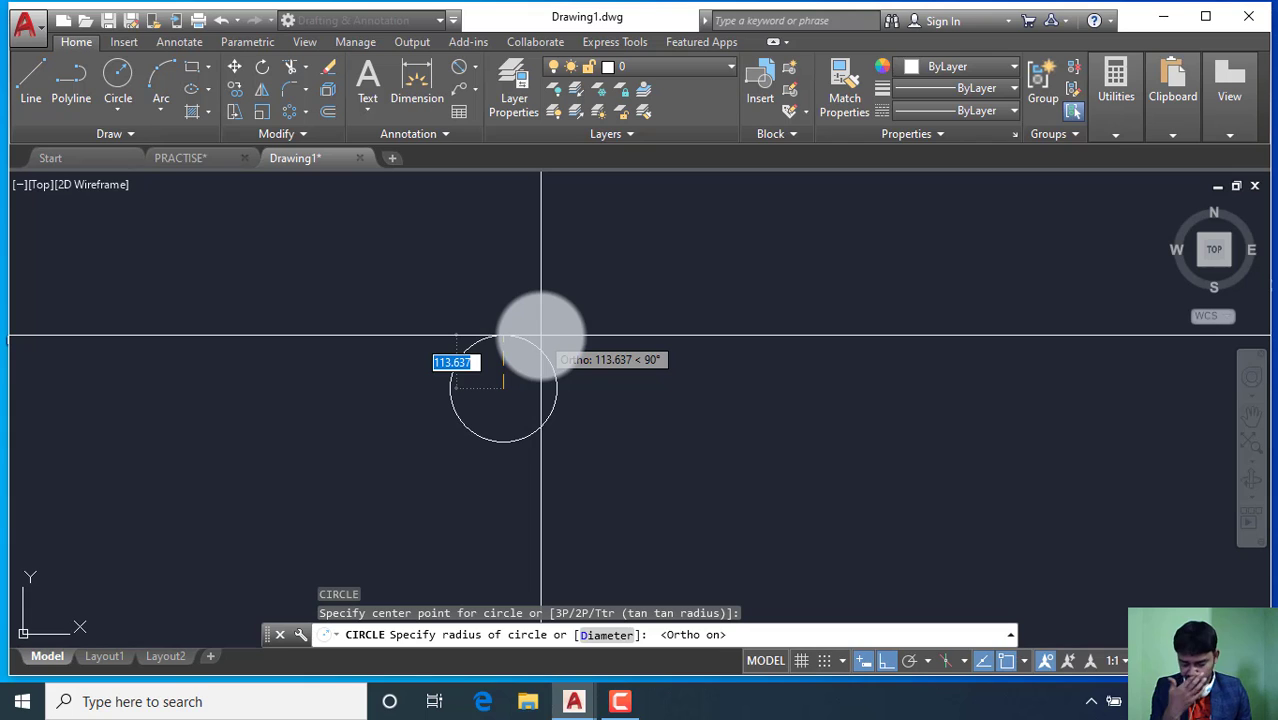
{"action": "right_click", "coordinate": [500, 366]}
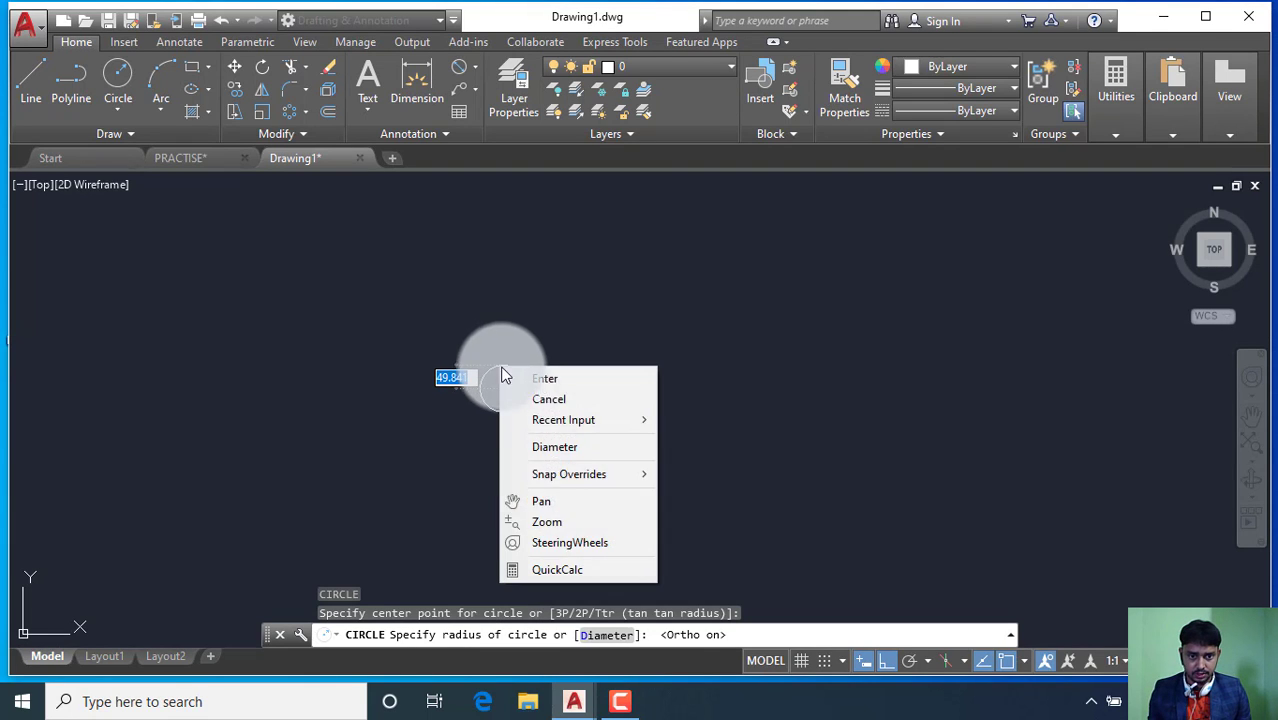
{"action": "left_click", "coordinate": [560, 448]}
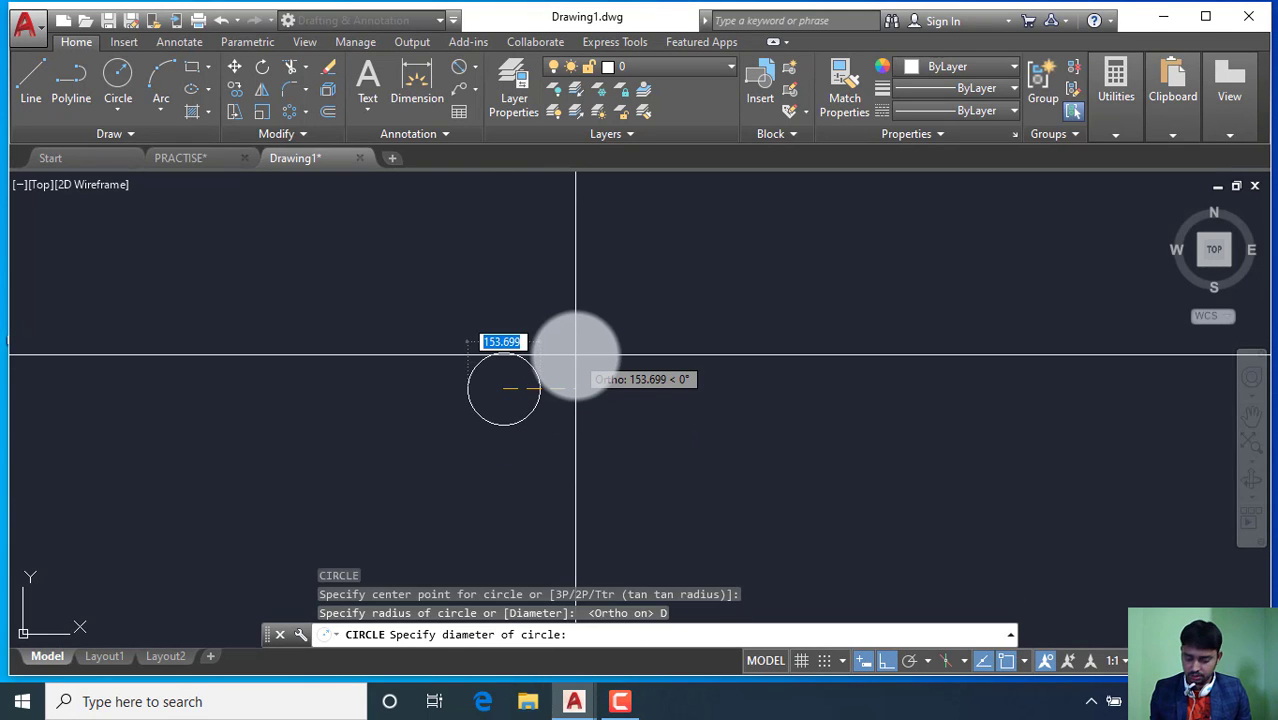
{"action": "type", "text": "38"}
{"action": "key", "text": "Return"}
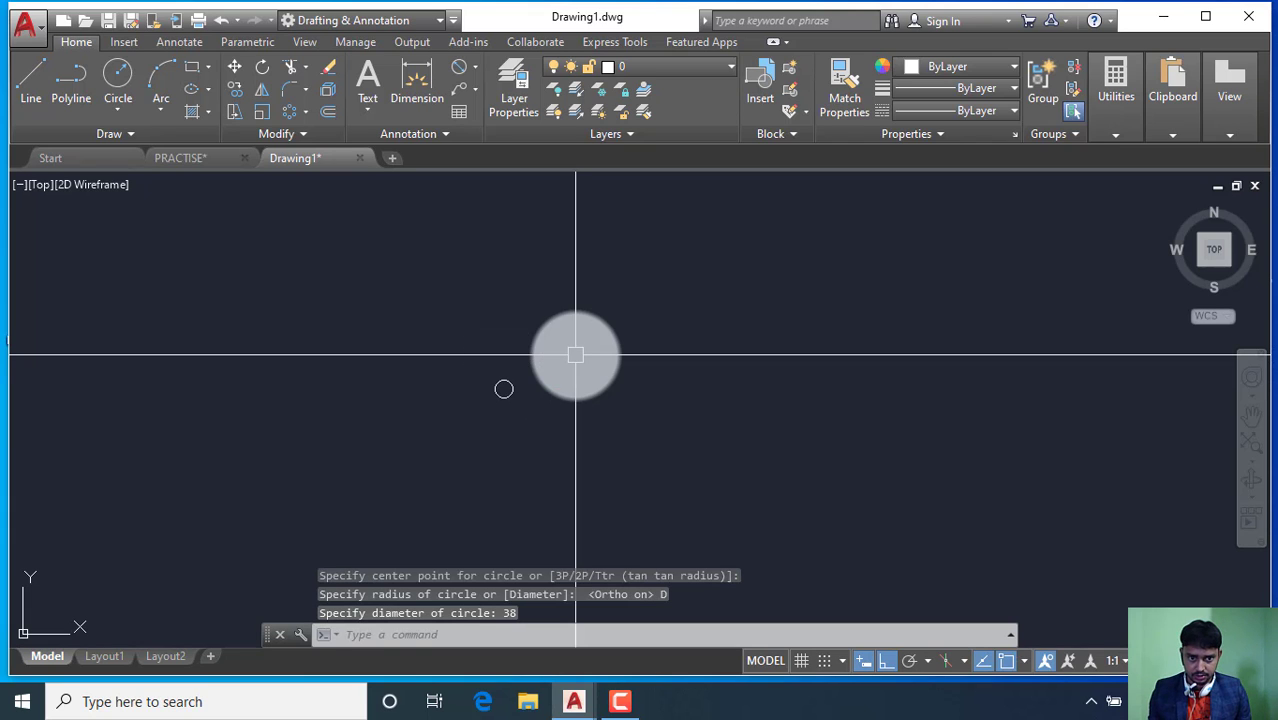
Draw a circle with a diameter of 50 concentric with the 38-diameter circle.
{"action": "scroll", "coordinate": [540, 365], "scroll_direction": "up", "scroll_amount": 8}
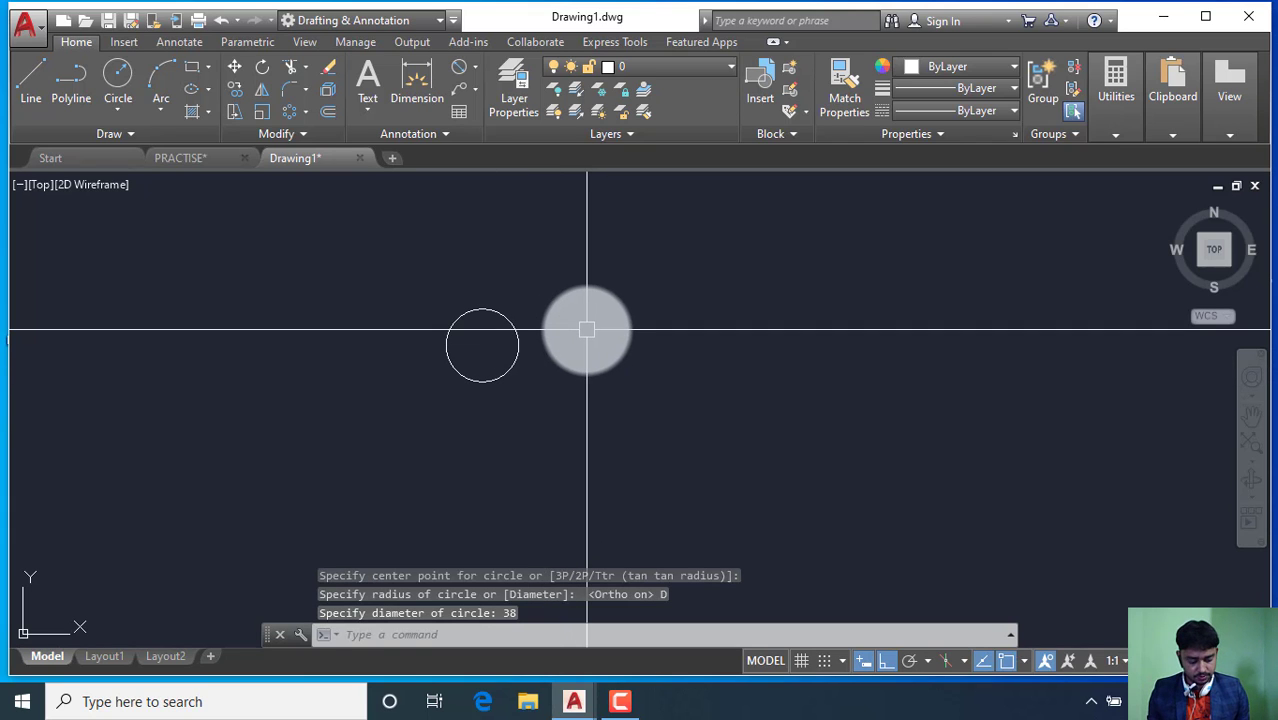
{"action": "key", "text": "Return"}
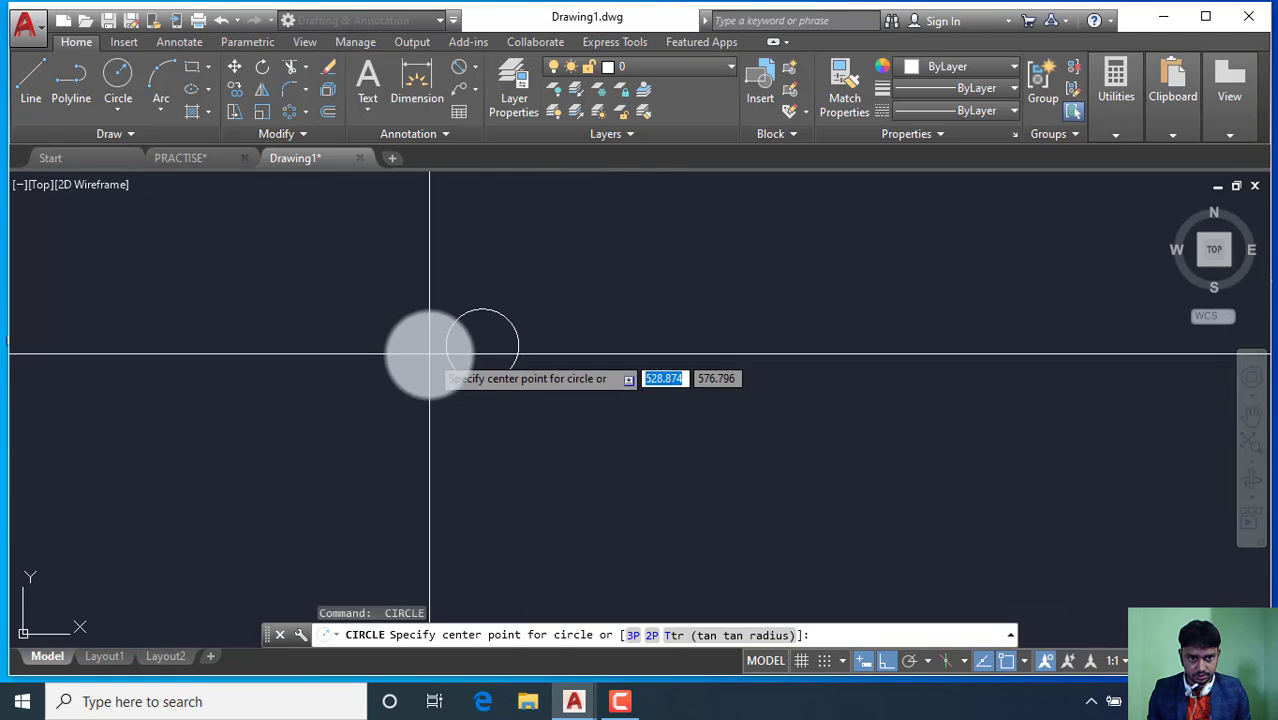
{"action": "left_click", "coordinate": [483, 346]}
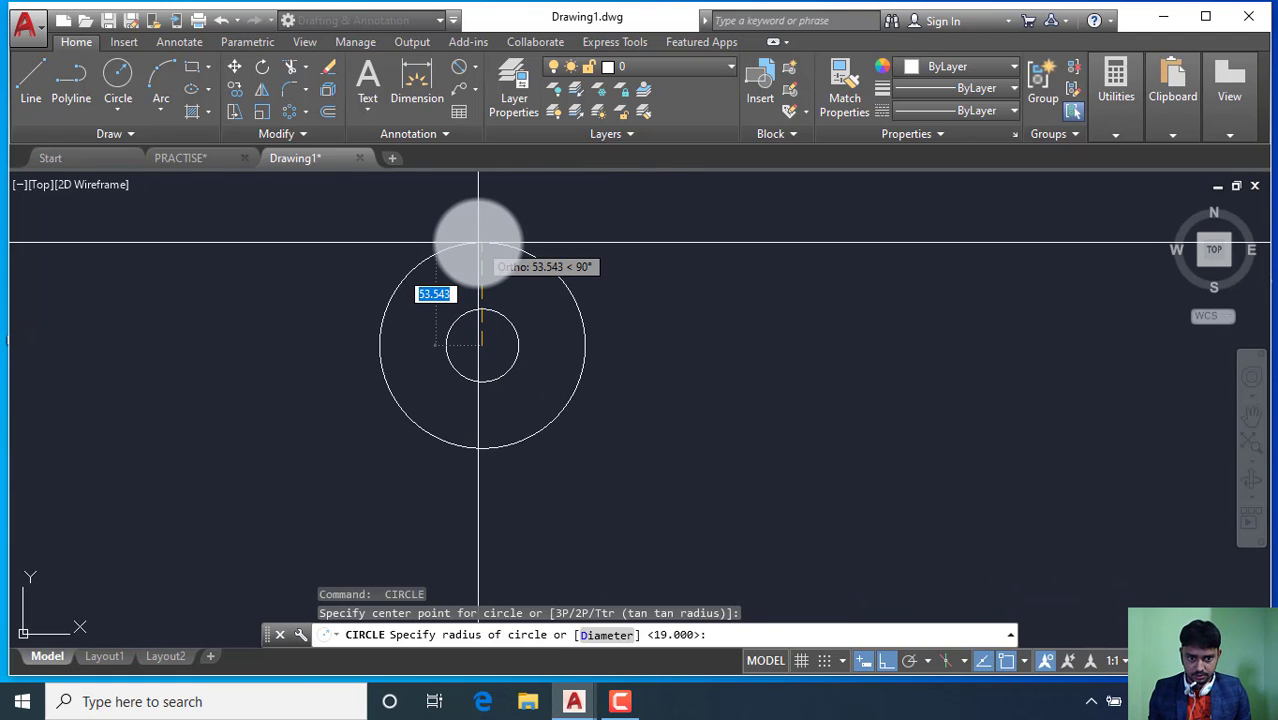
{"action": "left_click", "coordinate": [600, 640]}
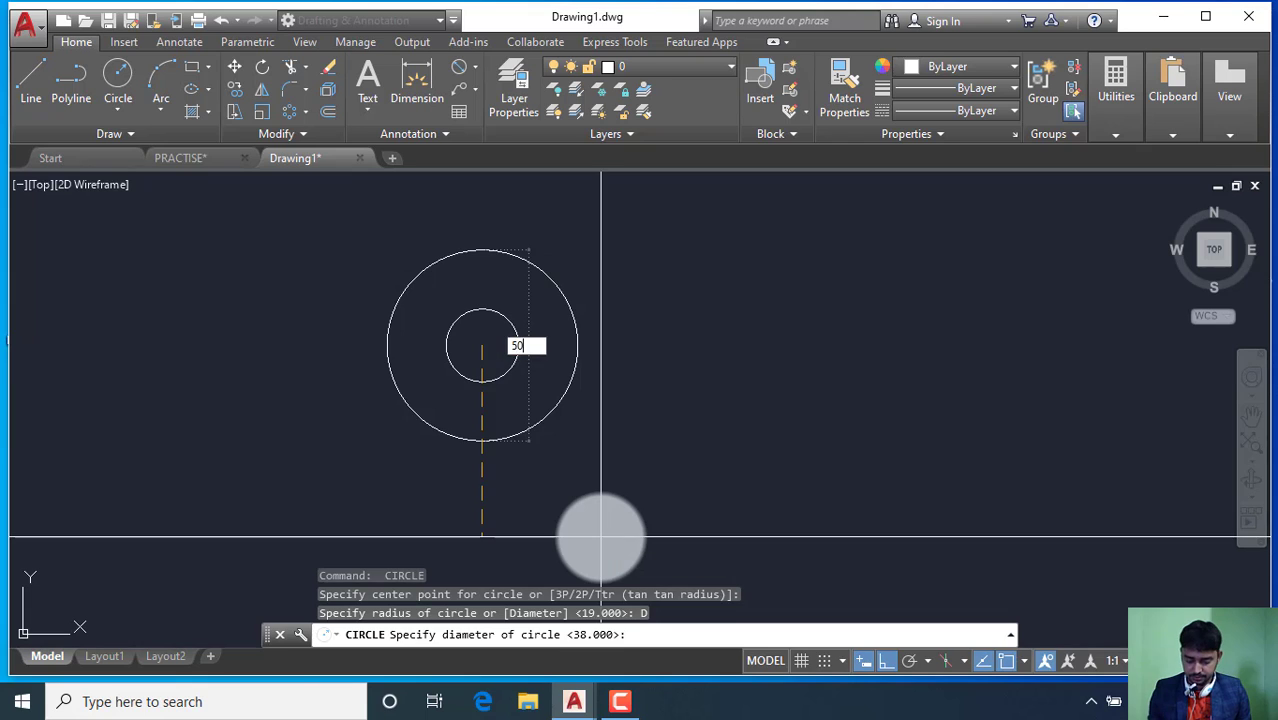
{"action": "key", "text": "Return"}
{"action": "key", "text": "Return"}
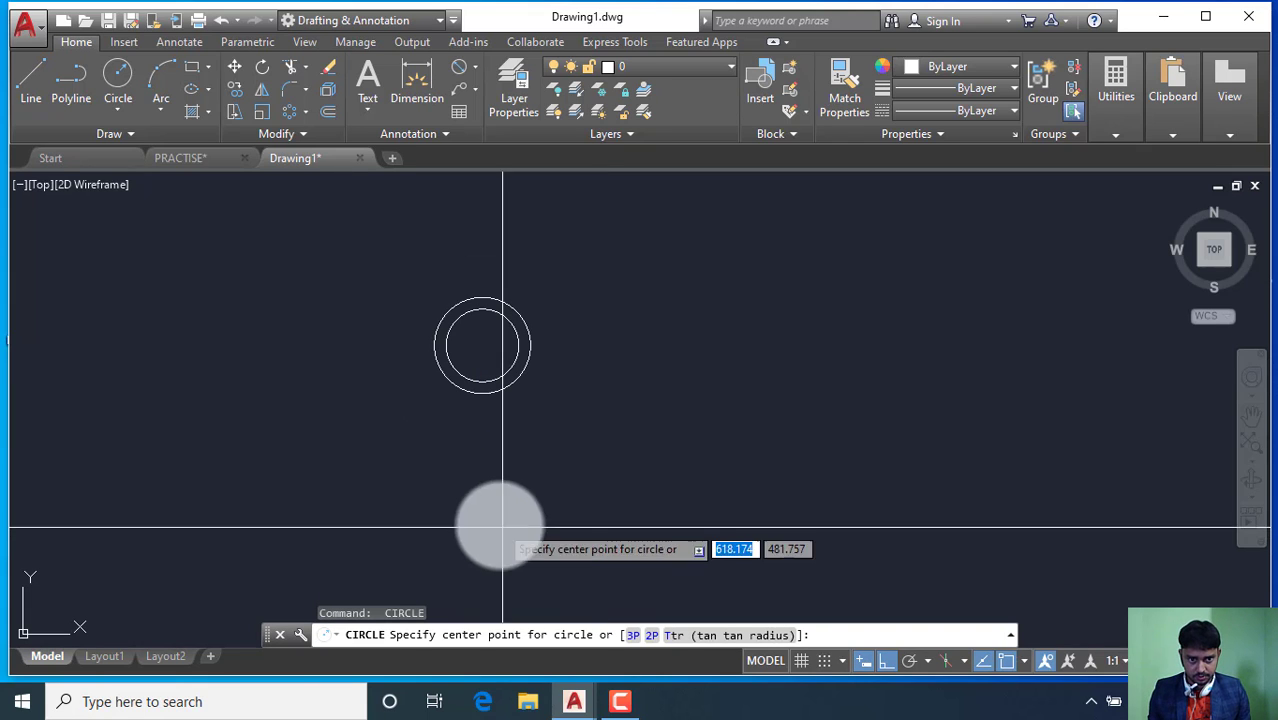
{"action": "left_click", "coordinate": [482, 345]}
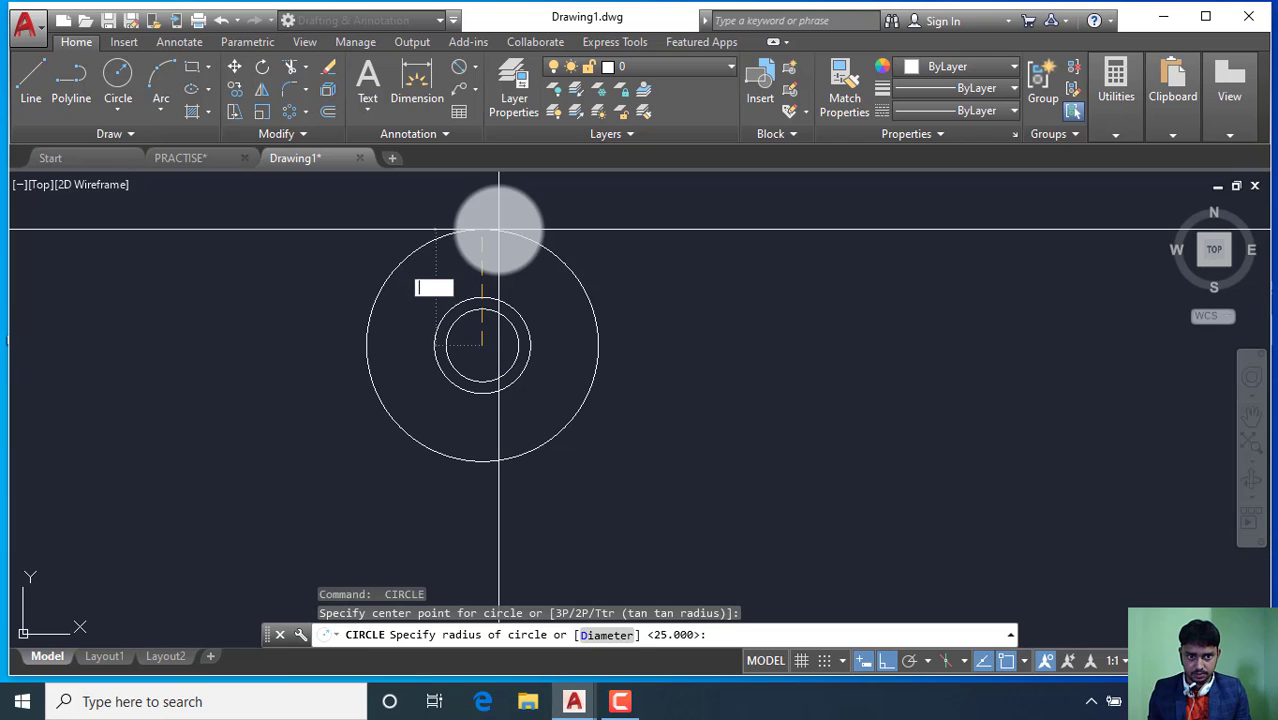
{"action": "key", "text": "Escape"}
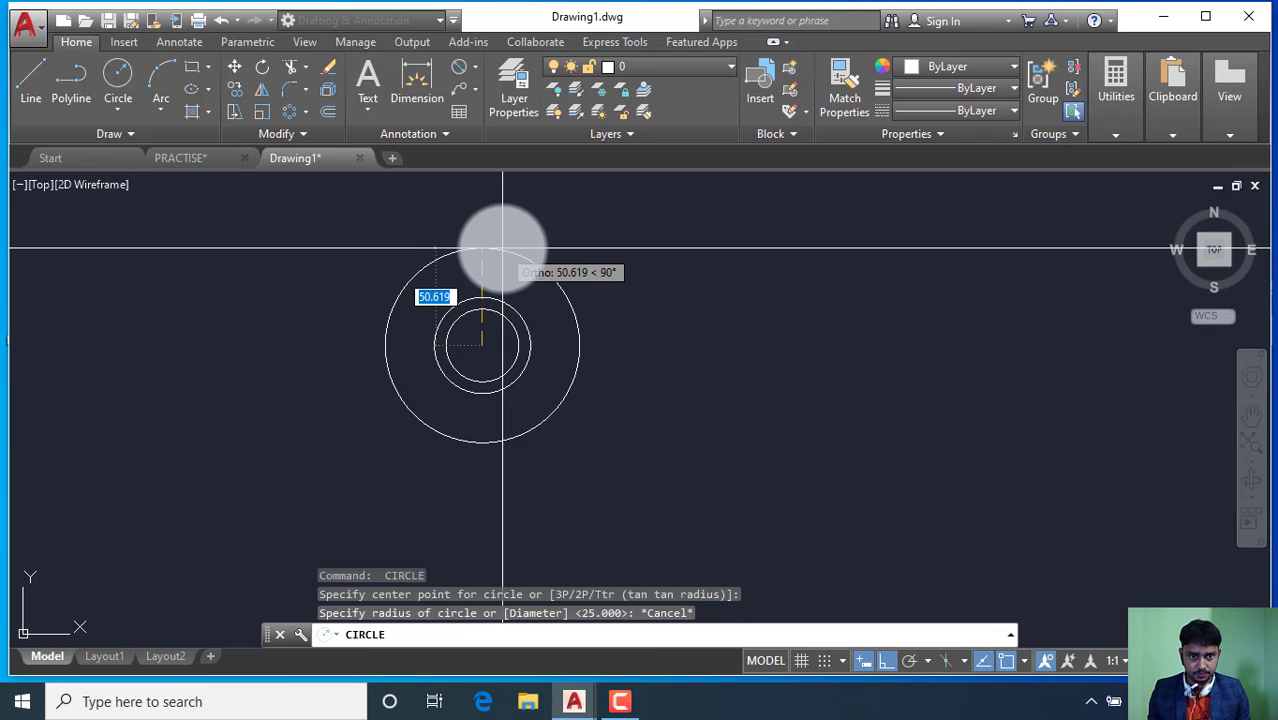
Draw a circle with a diameter of 64 on the same centre as the existing circles.
{"action": "key", "text": "Return"}
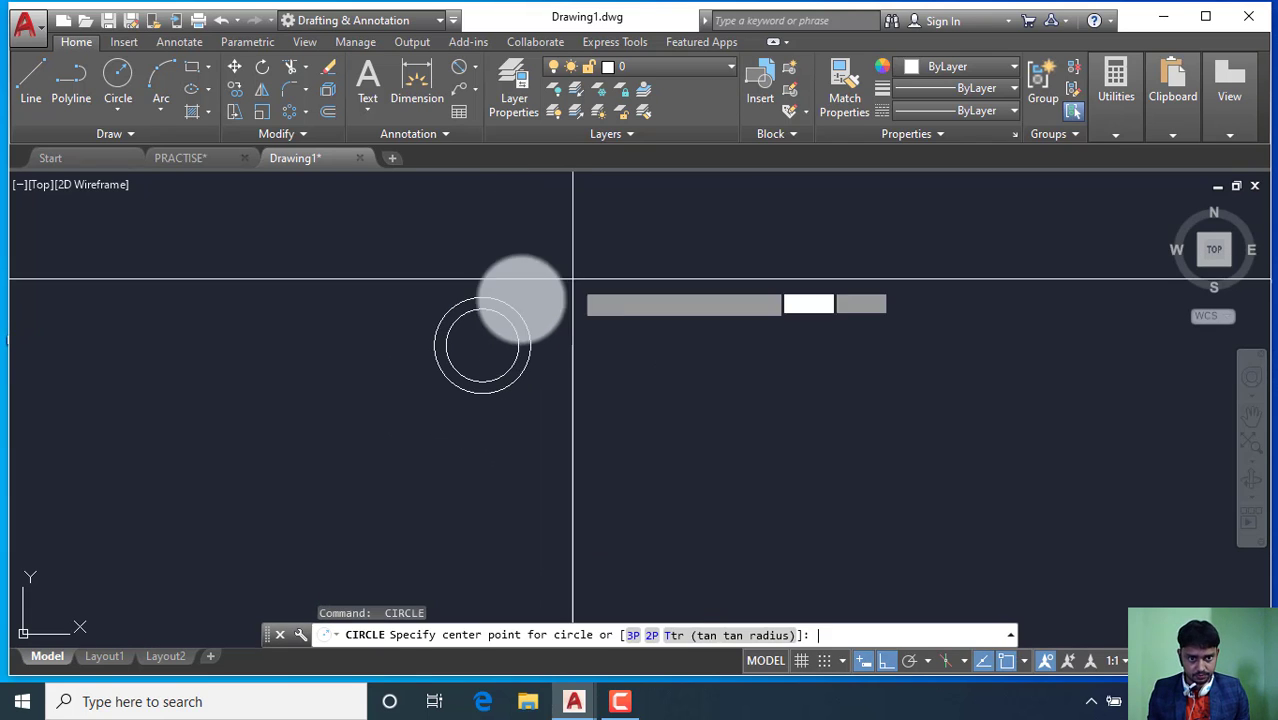
{"action": "left_click", "coordinate": [482, 345]}
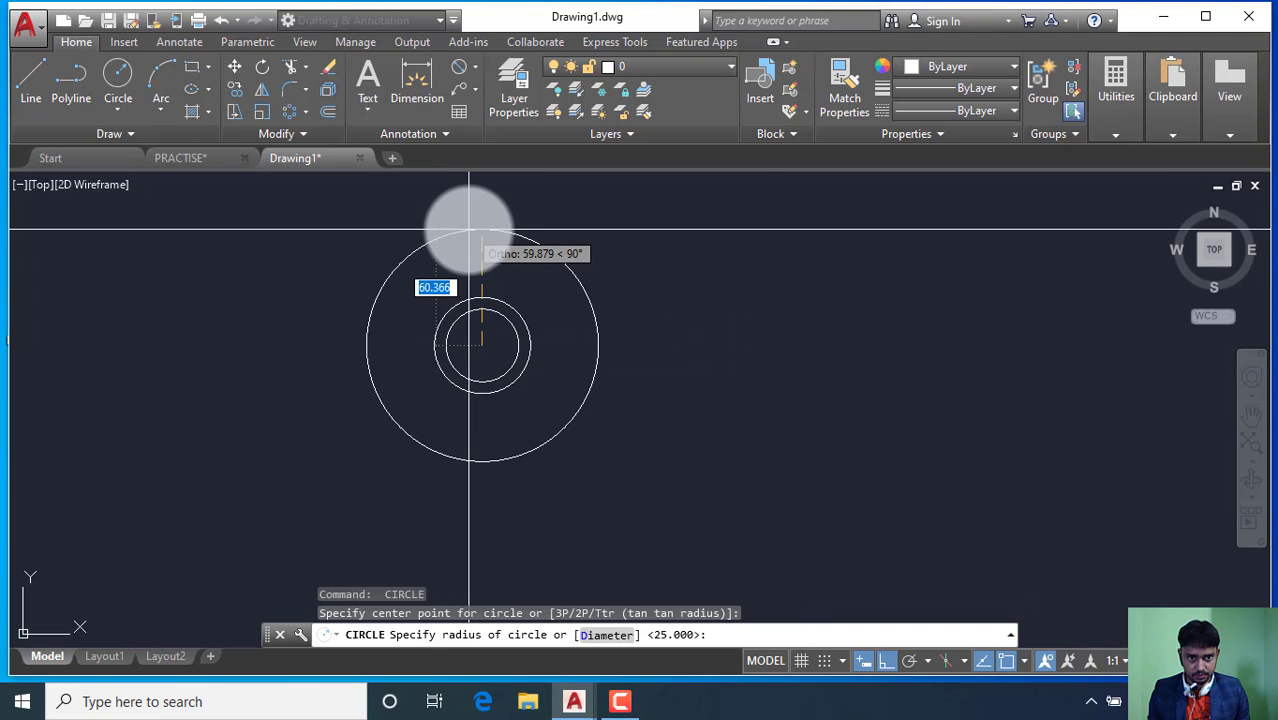
{"action": "right_click", "coordinate": [467, 236]}
{"action": "left_click", "coordinate": [495, 310]}
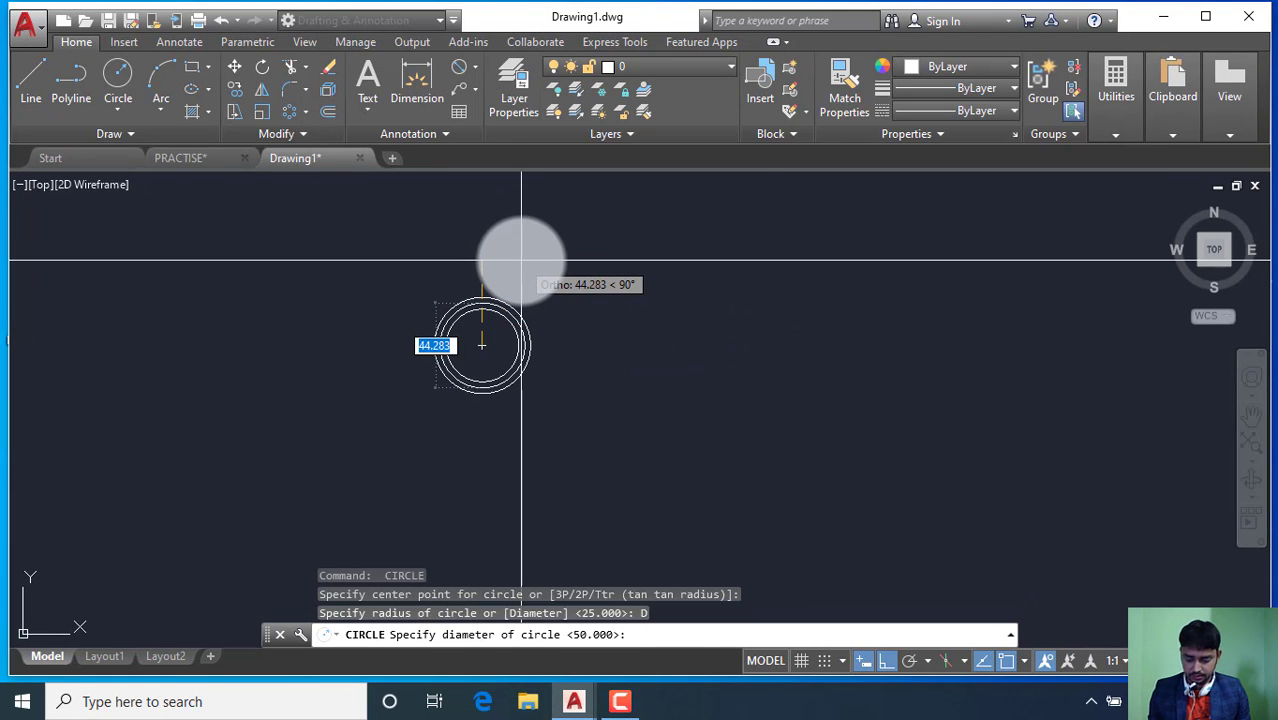
{"action": "key", "text": "Return"}
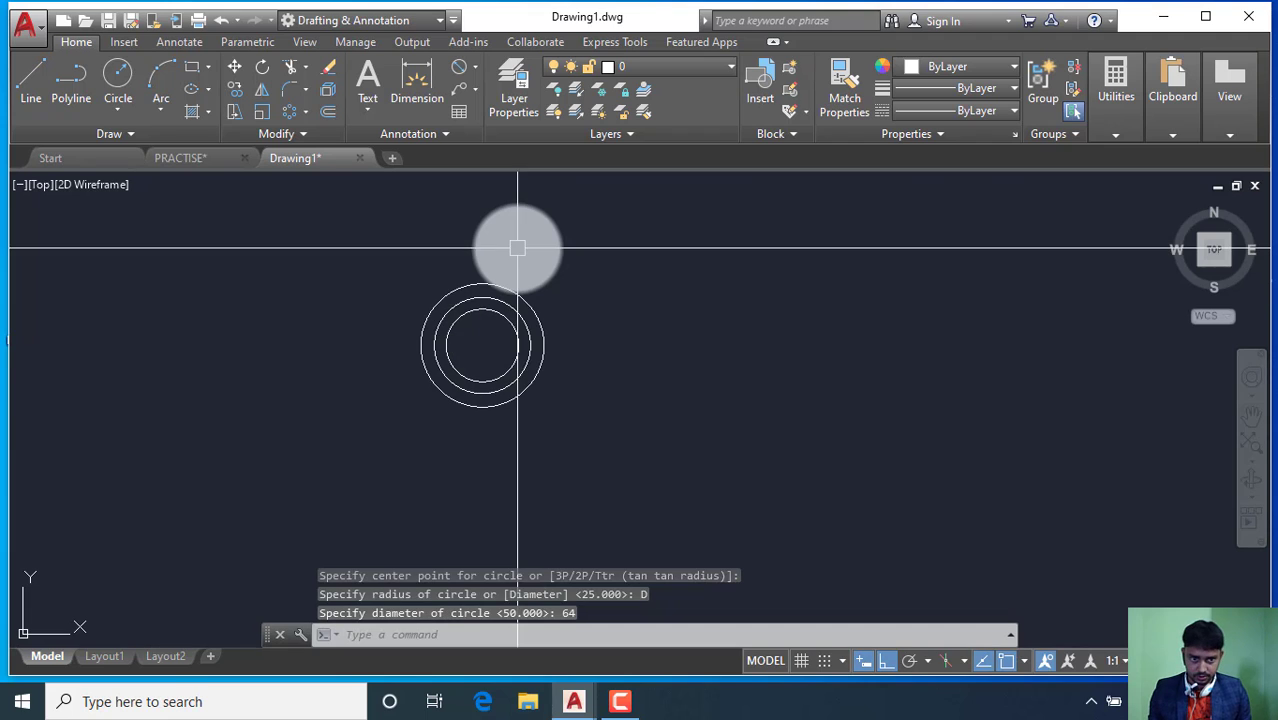
Draw a circle with a diameter of 86 around the three concentric circles, sharing their centre.
{"action": "key", "text": "Return"}
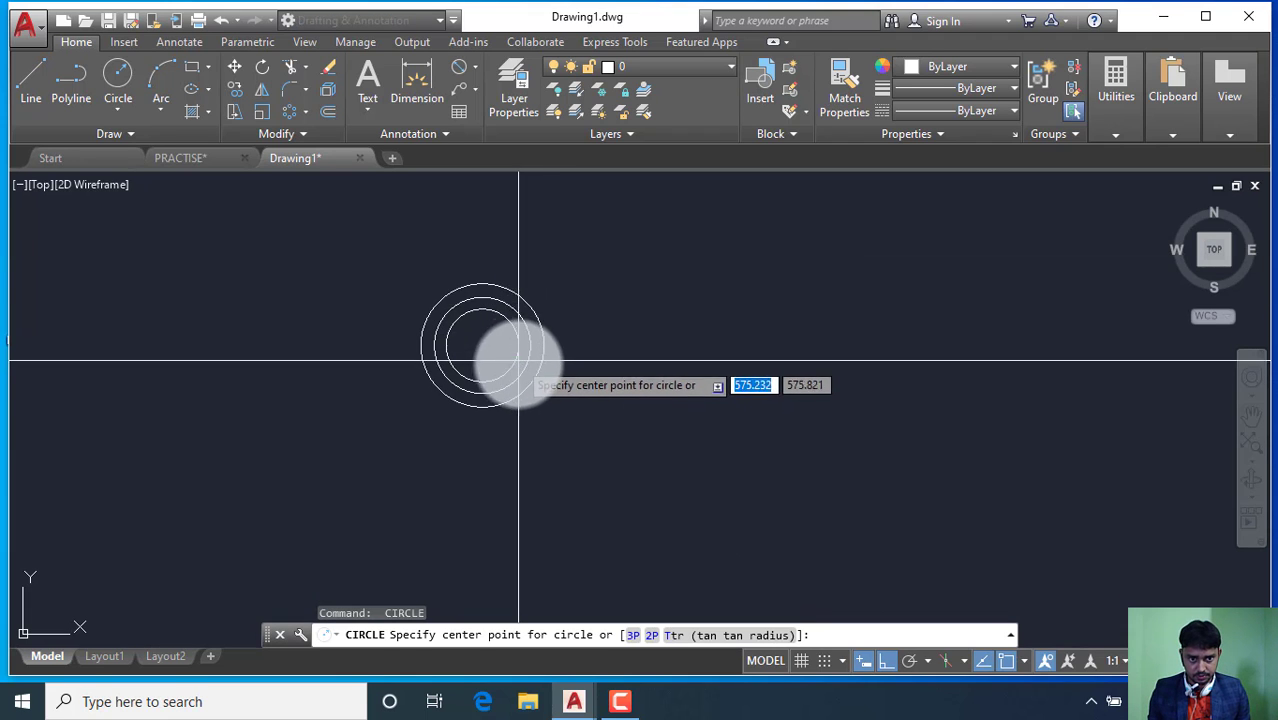
{"action": "left_click", "coordinate": [481, 346]}
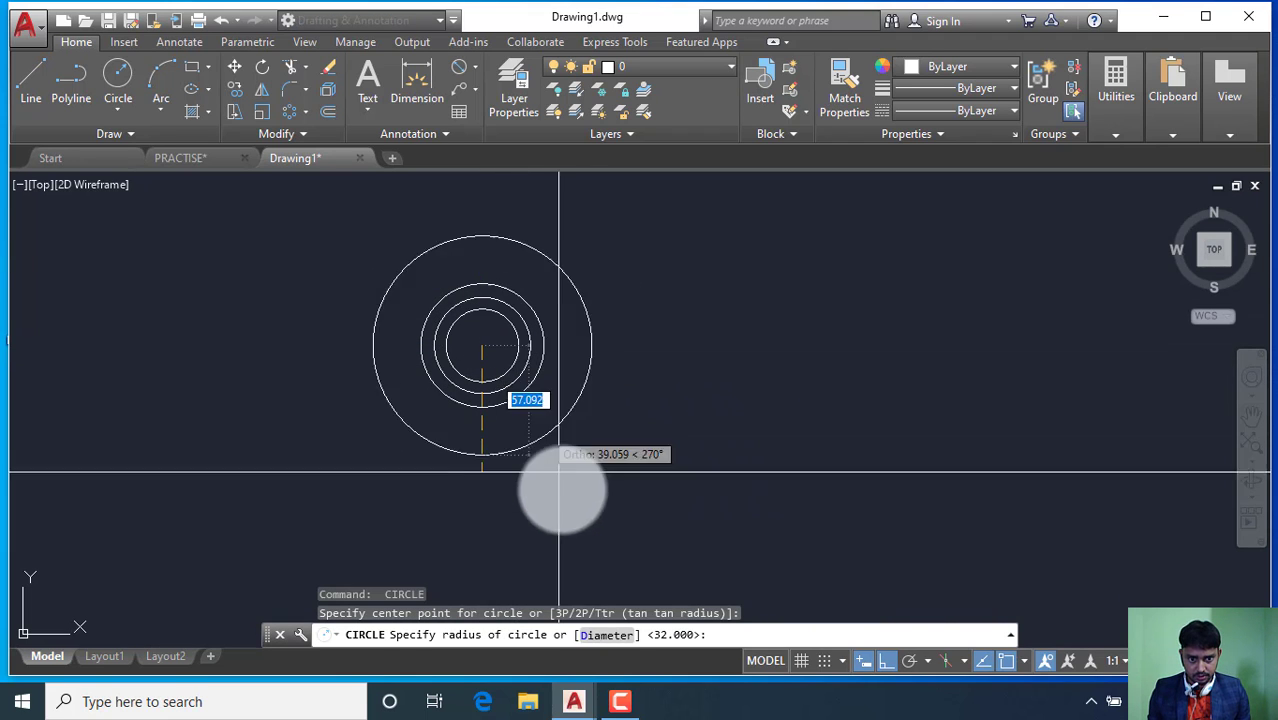
{"action": "left_click", "coordinate": [596, 635]}
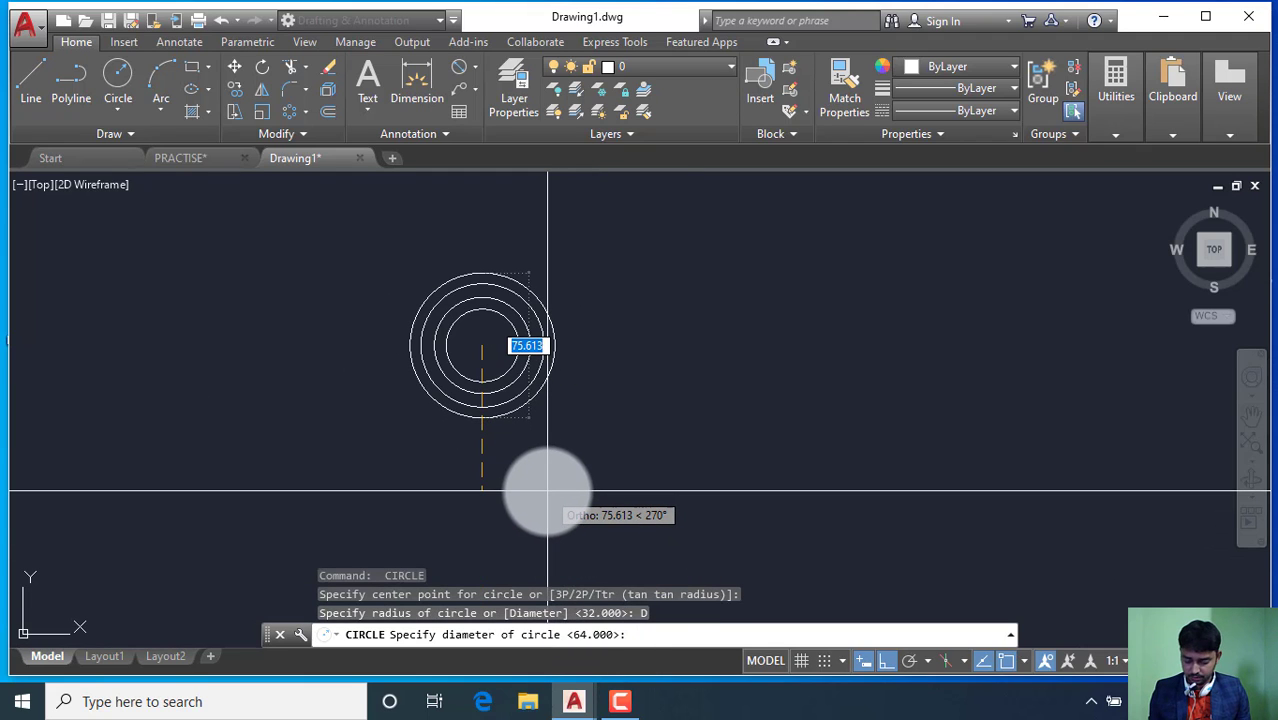
{"action": "type", "text": "86"}
{"action": "key", "text": "Return"}
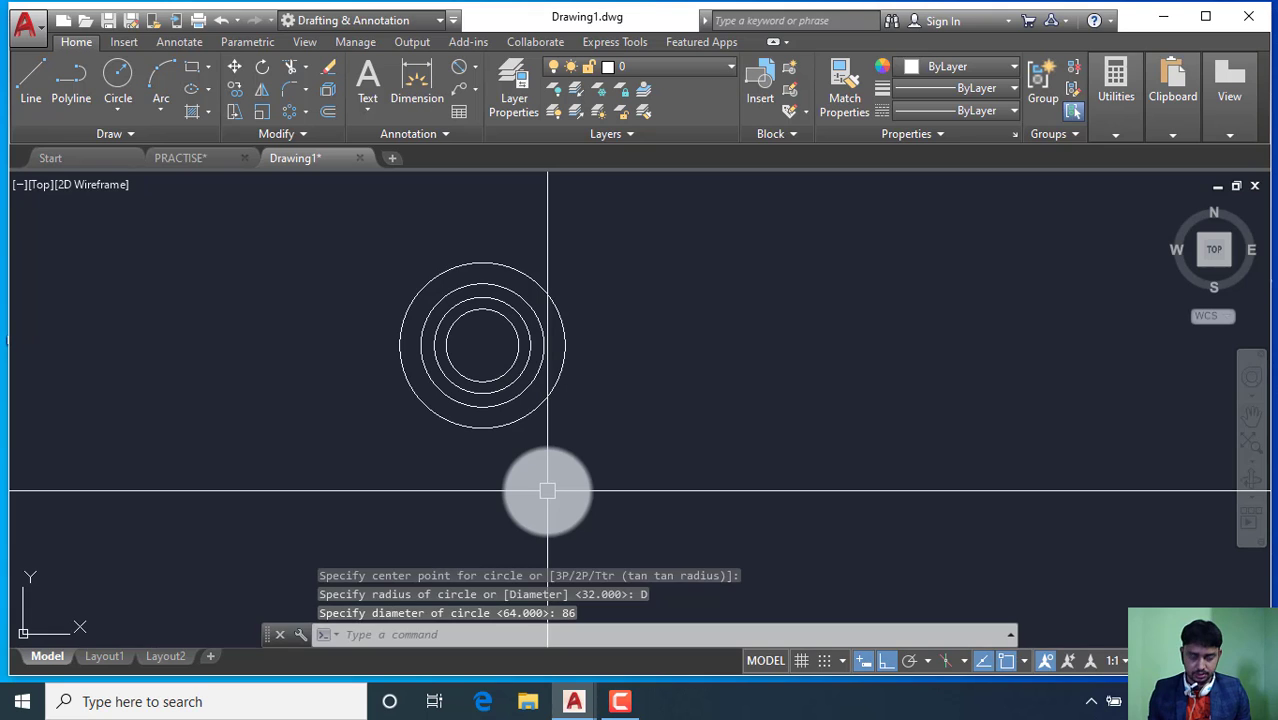
{"action": "scroll", "coordinate": [451, 415], "scroll_direction": "down", "scroll_amount": 2}
{"action": "scroll", "coordinate": [476, 397], "scroll_direction": "up", "scroll_amount": 2}
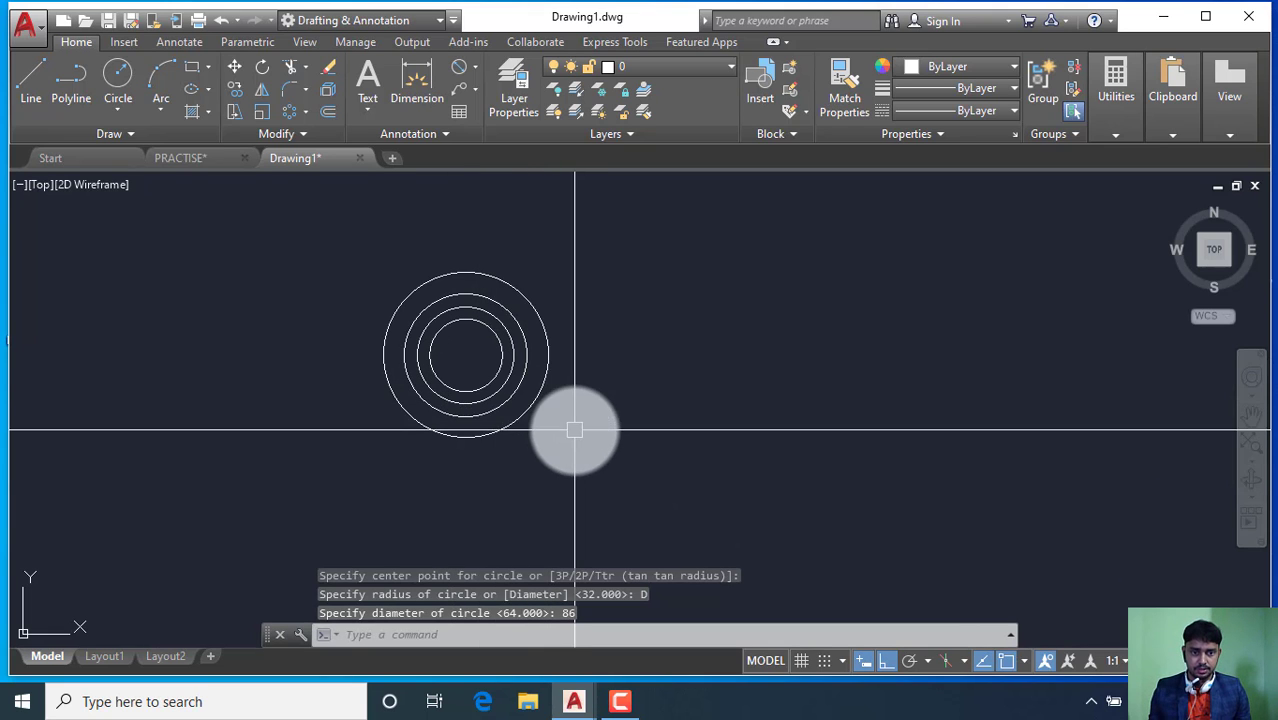
Examine the pitch circle, bolt holes and hole callout of the flange's plan view in the PRACTISE drawing.
{"action": "left_click", "coordinate": [191, 159]}
{"action": "scroll", "coordinate": [476, 340], "scroll_direction": "down", "scroll_amount": 2}
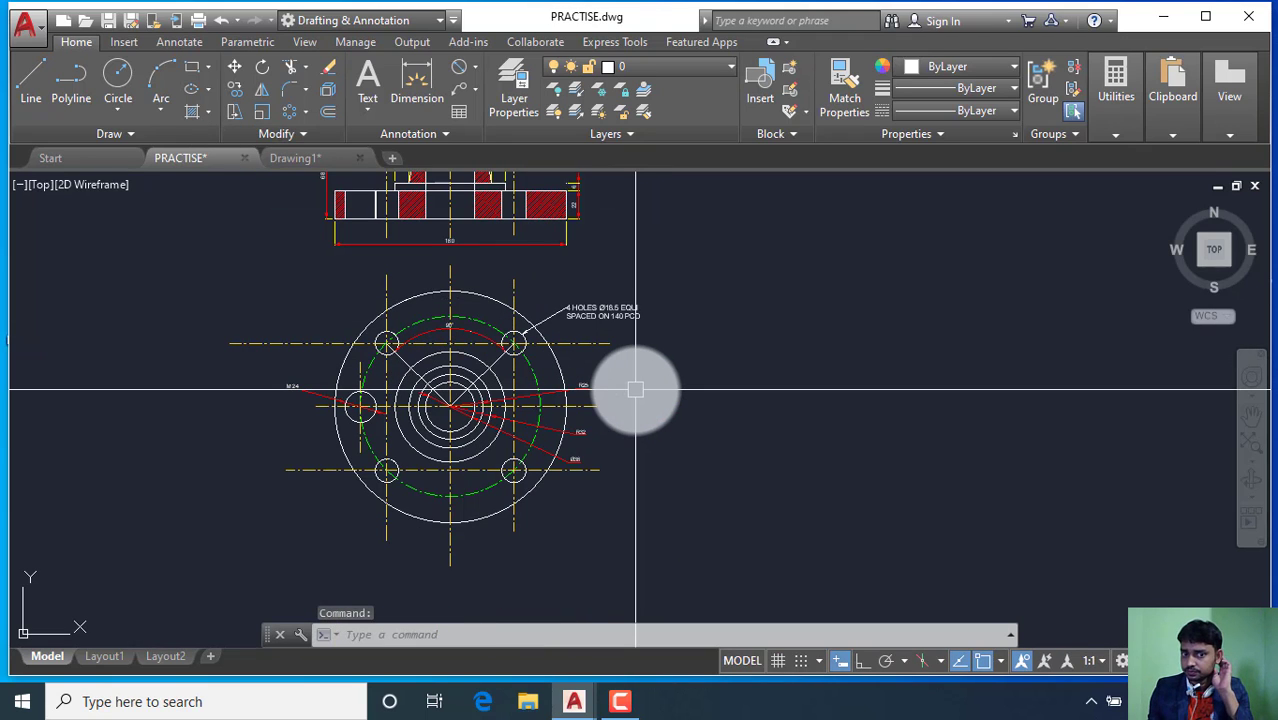
{"action": "scroll", "coordinate": [600, 392], "scroll_direction": "down", "scroll_amount": 2}
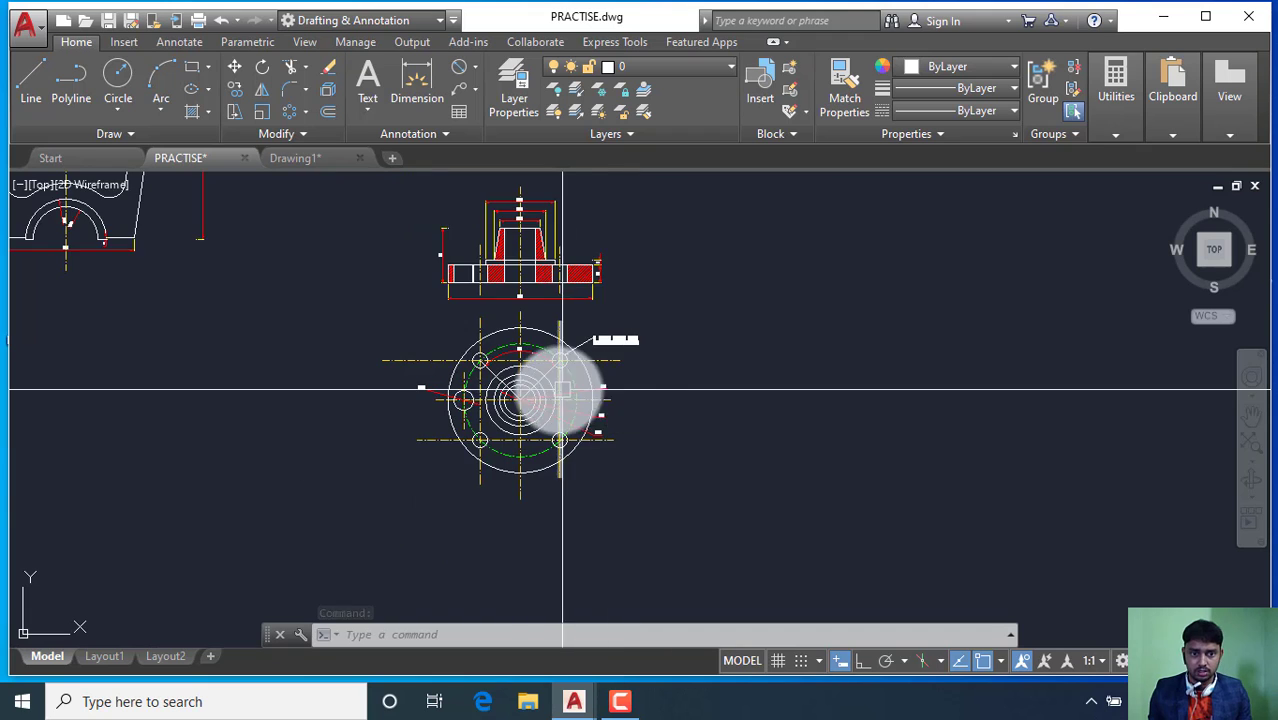
{"action": "scroll", "coordinate": [528, 394], "scroll_direction": "up", "scroll_amount": 5}
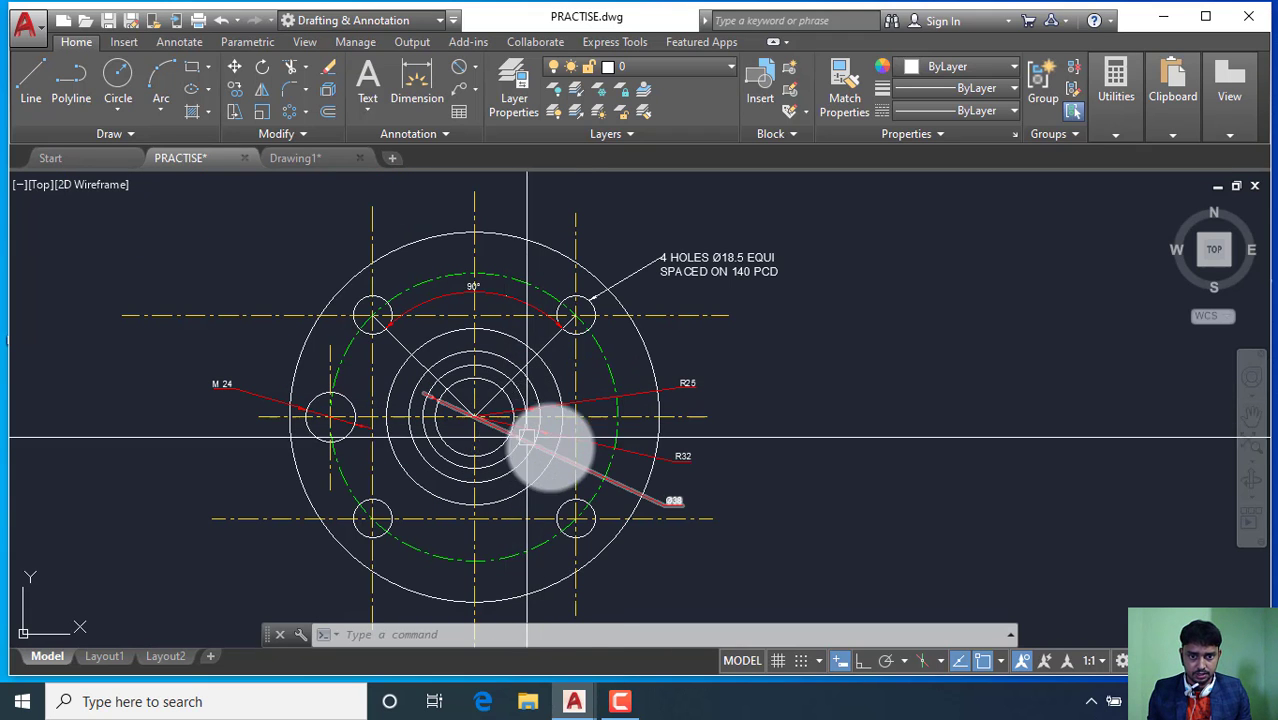
{"action": "scroll", "coordinate": [505, 402], "scroll_direction": "up", "scroll_amount": 2}
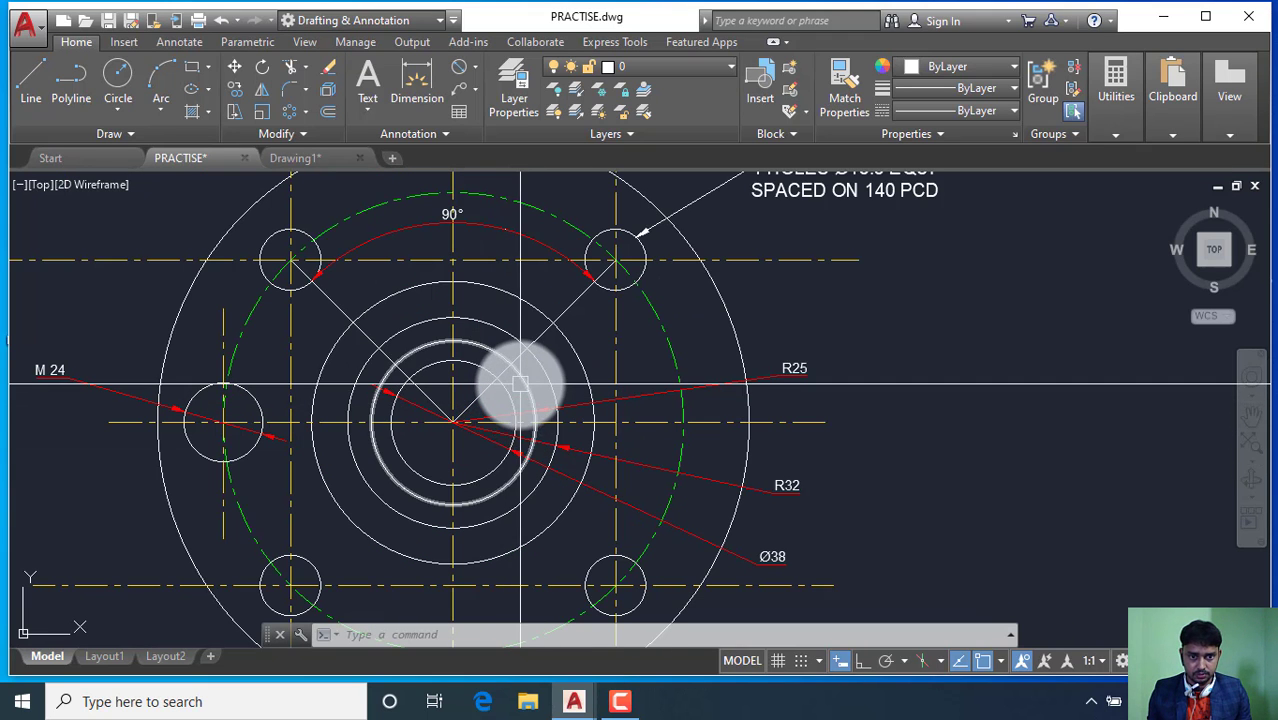
{"action": "scroll", "coordinate": [475, 235], "scroll_direction": "down", "scroll_amount": 2}
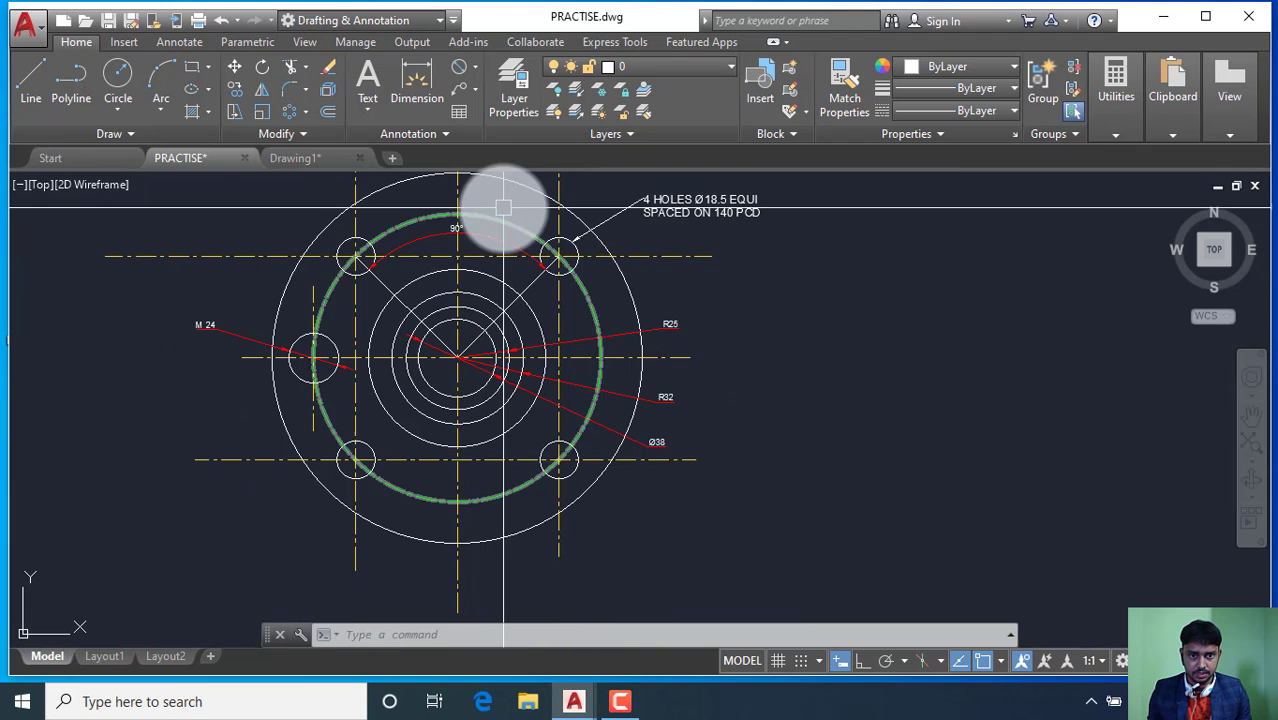
{"action": "scroll", "coordinate": [645, 210], "scroll_direction": "up", "scroll_amount": 2}
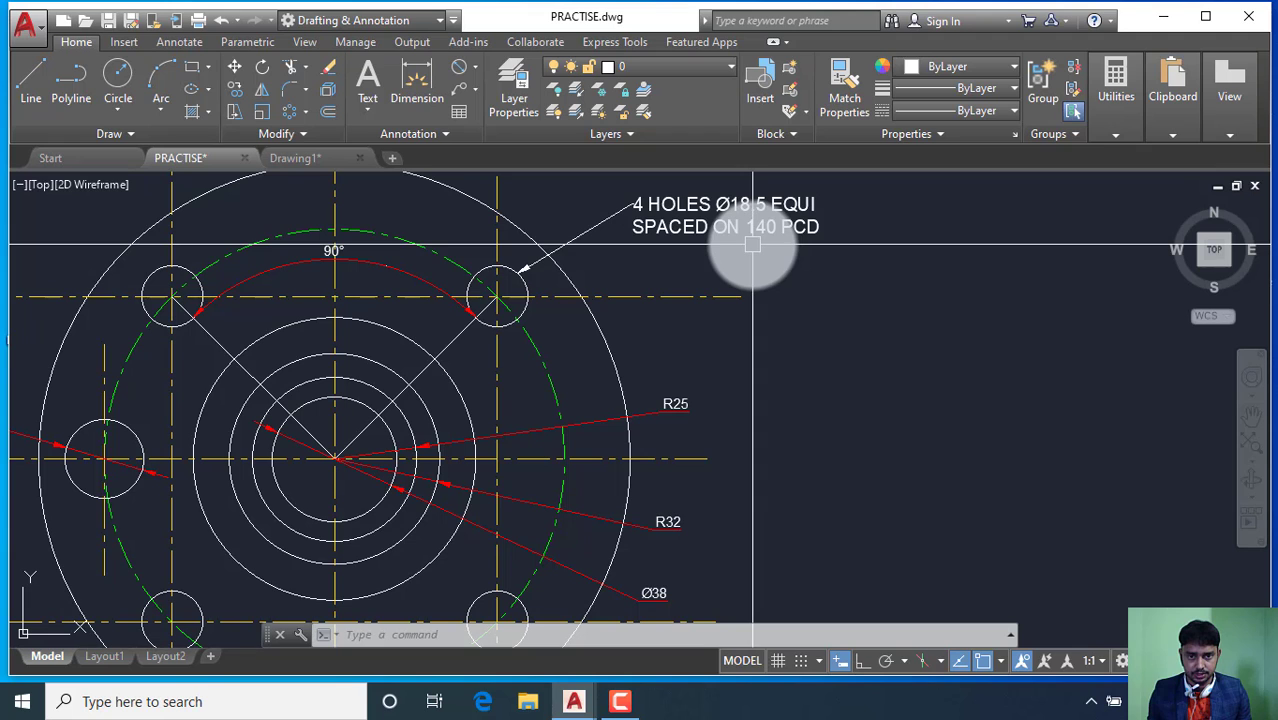
{"action": "scroll", "coordinate": [556, 297], "scroll_direction": "down", "scroll_amount": 2}
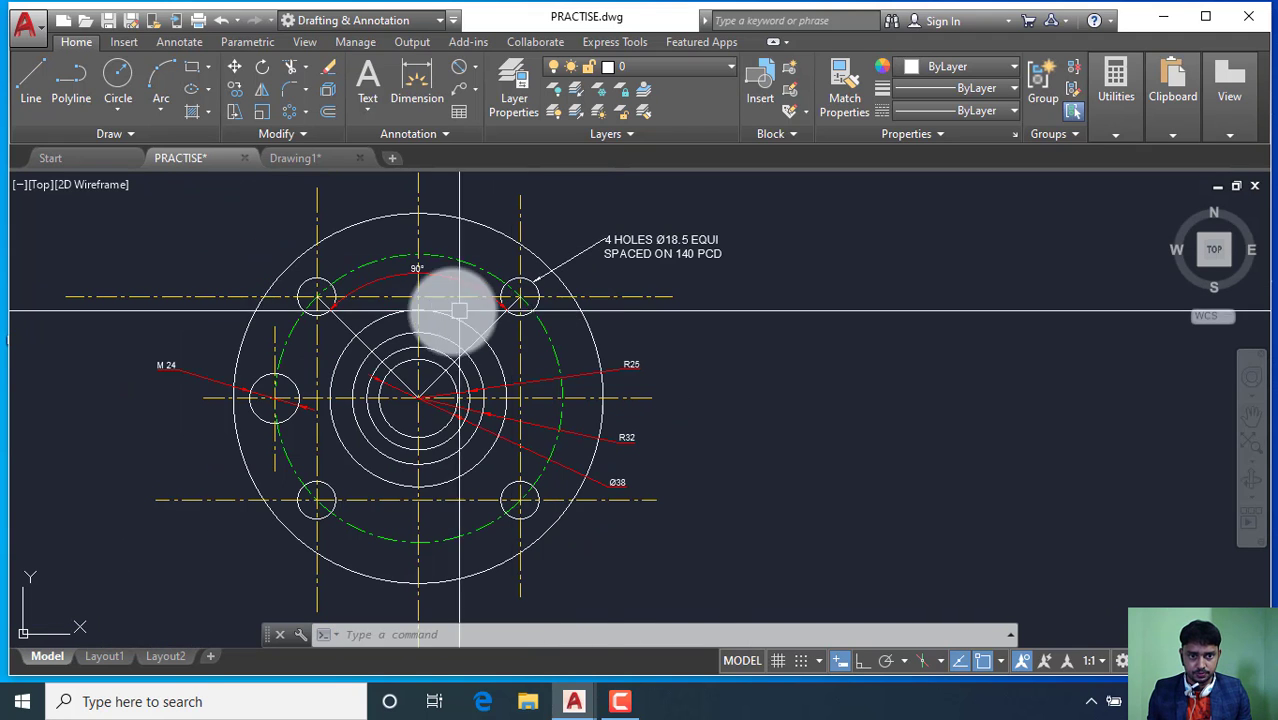
Draw a circle with a radius of 70 in Drawing1, concentric with the existing circles.
{"action": "scroll", "coordinate": [350, 315], "scroll_direction": "up", "scroll_amount": 2}
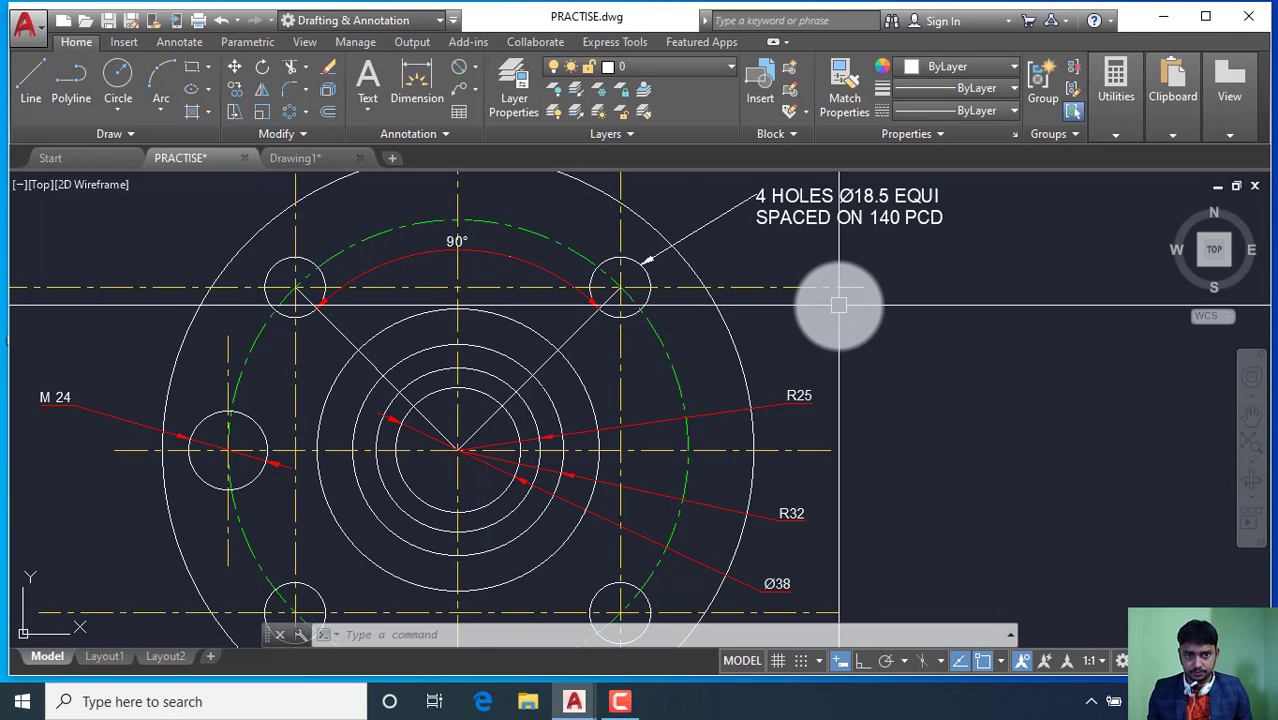
{"action": "scroll", "coordinate": [522, 297], "scroll_direction": "down", "scroll_amount": 2}
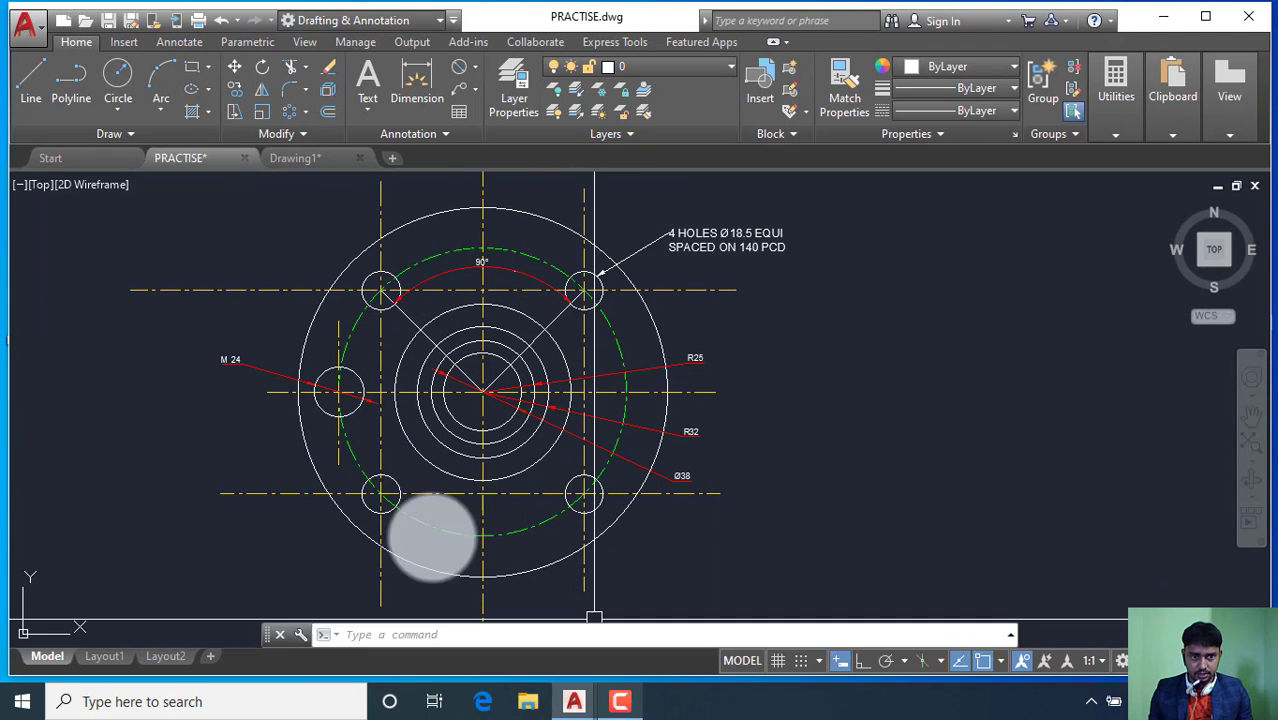
{"action": "left_click", "coordinate": [300, 158]}
{"action": "type", "text": "D"}
{"action": "key", "text": "Return"}
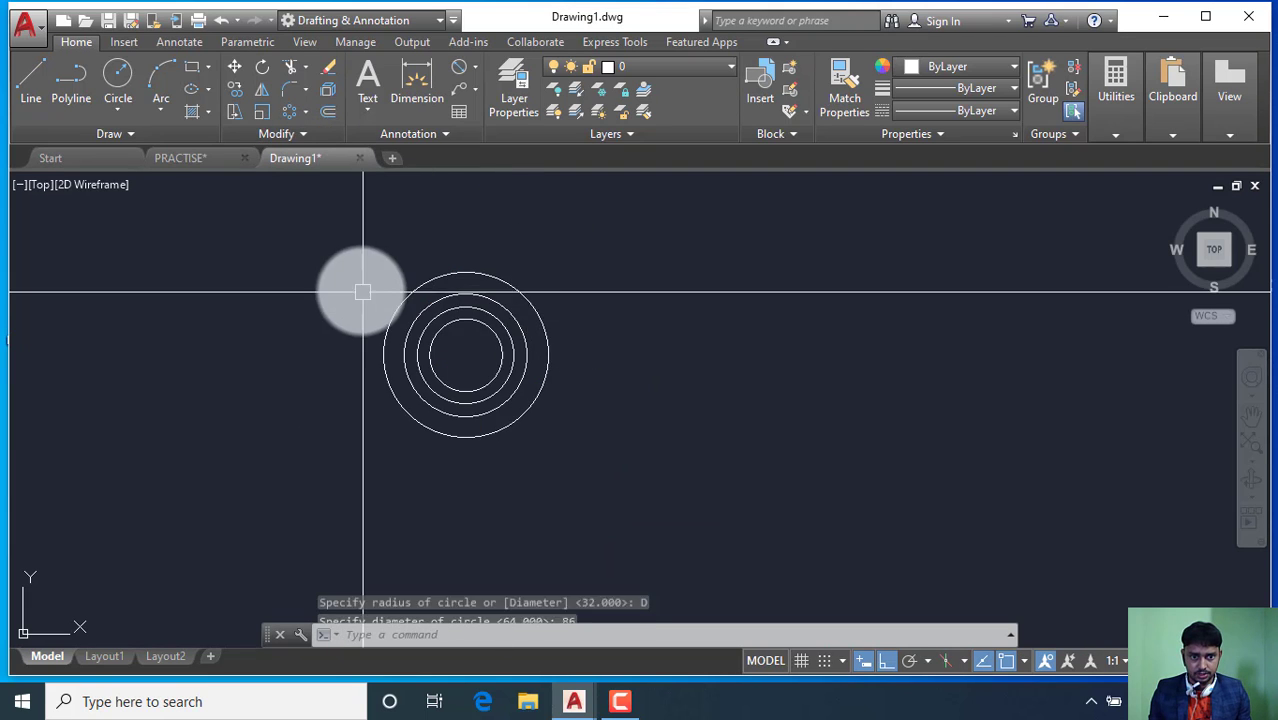
{"action": "type", "text": "86"}
{"action": "key", "text": "Return"}
{"action": "type", "text": "c"}
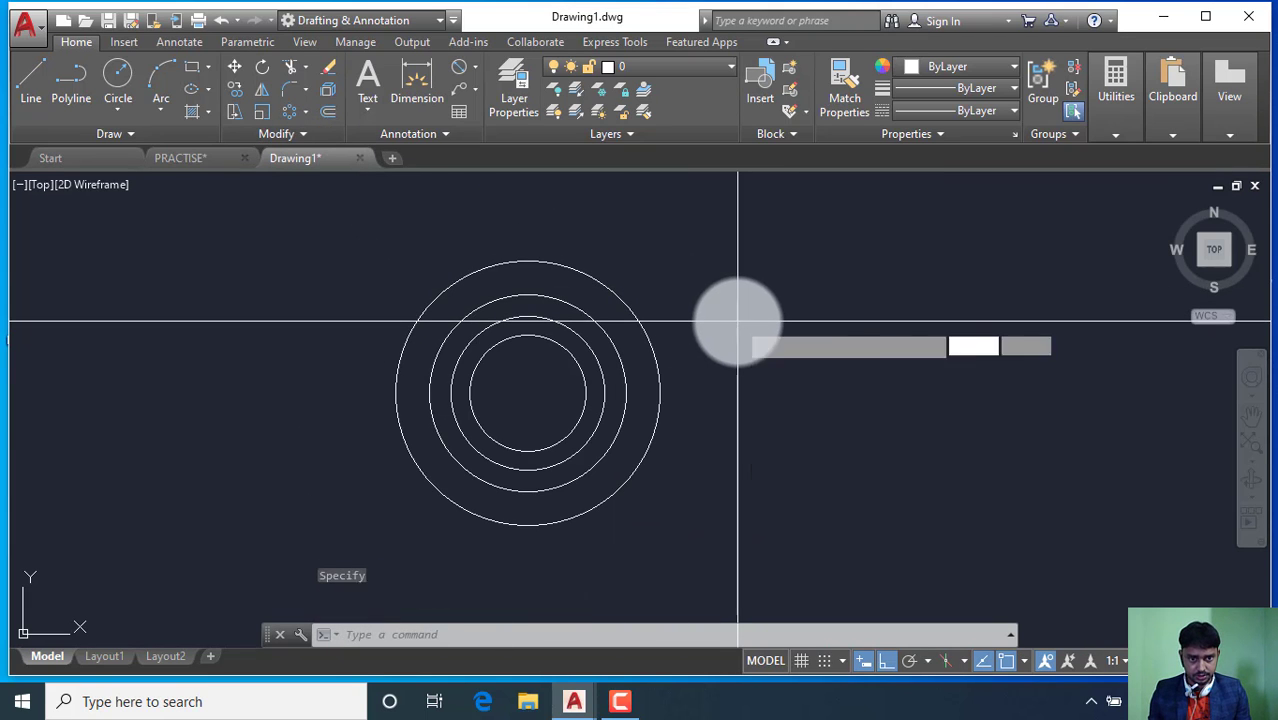
{"action": "key", "text": "Return"}
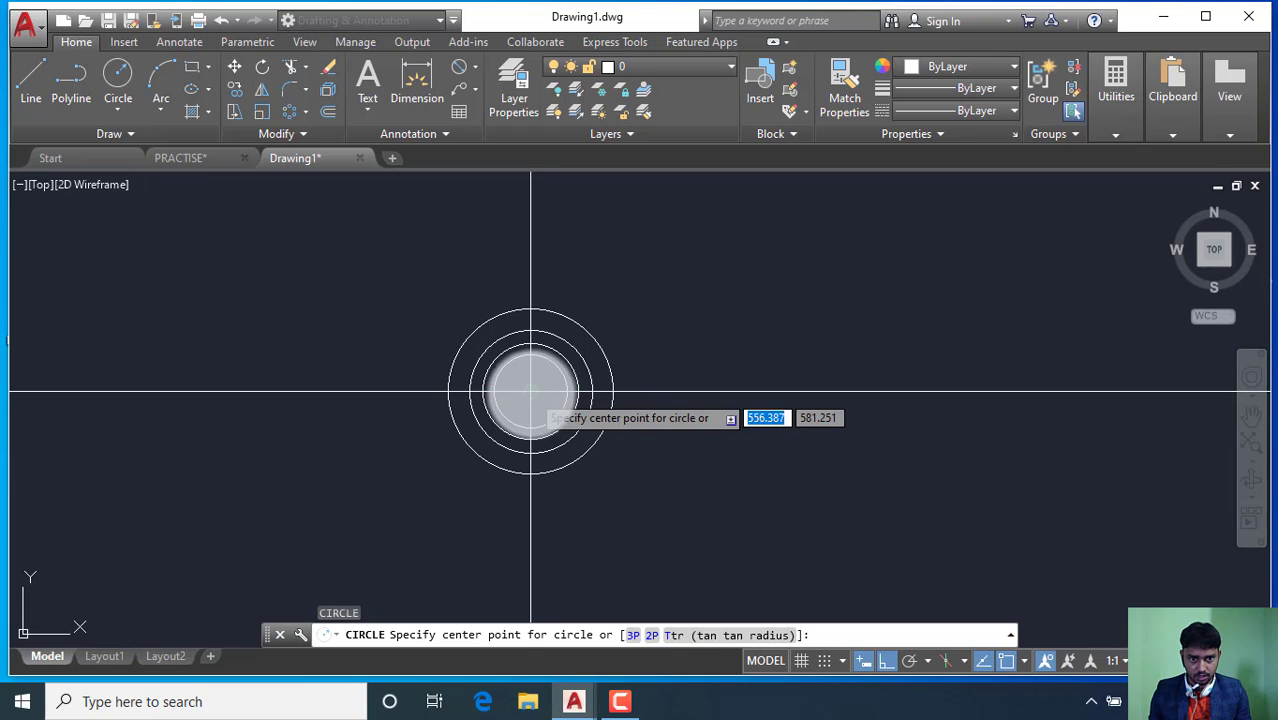
{"action": "left_click", "coordinate": [530, 390]}
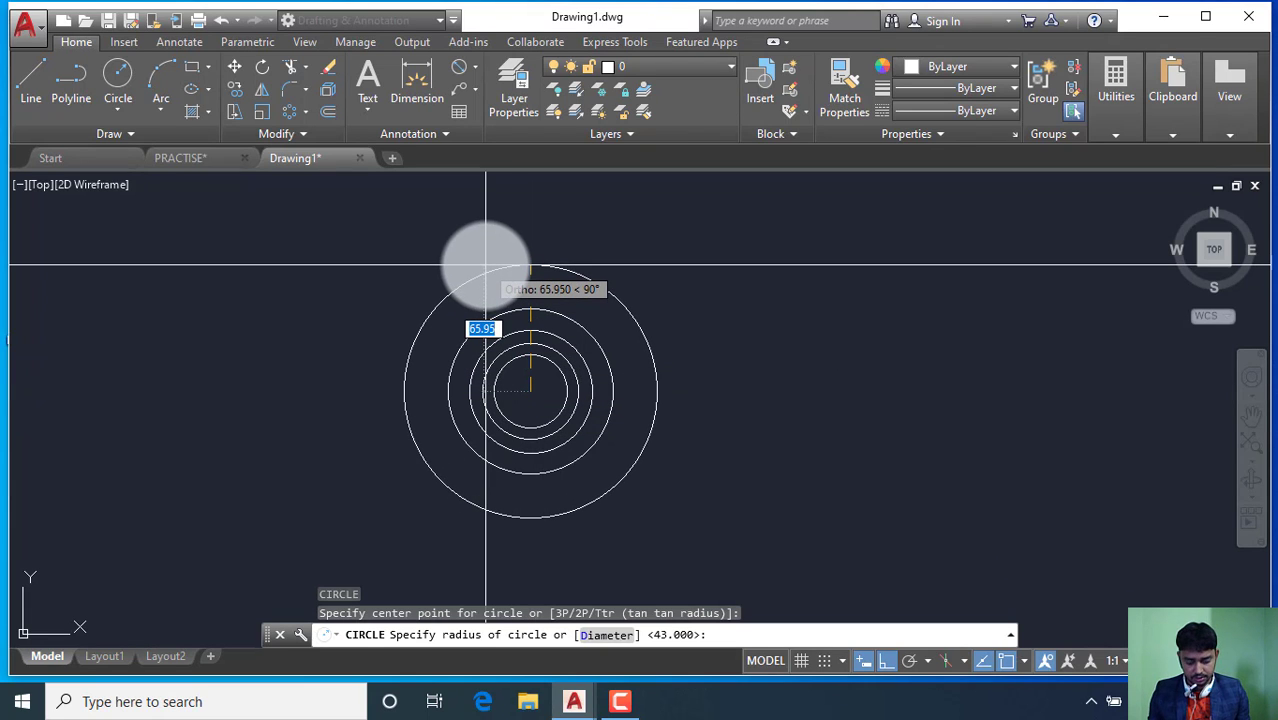
{"action": "type", "text": "70"}
{"action": "key", "text": "Return"}
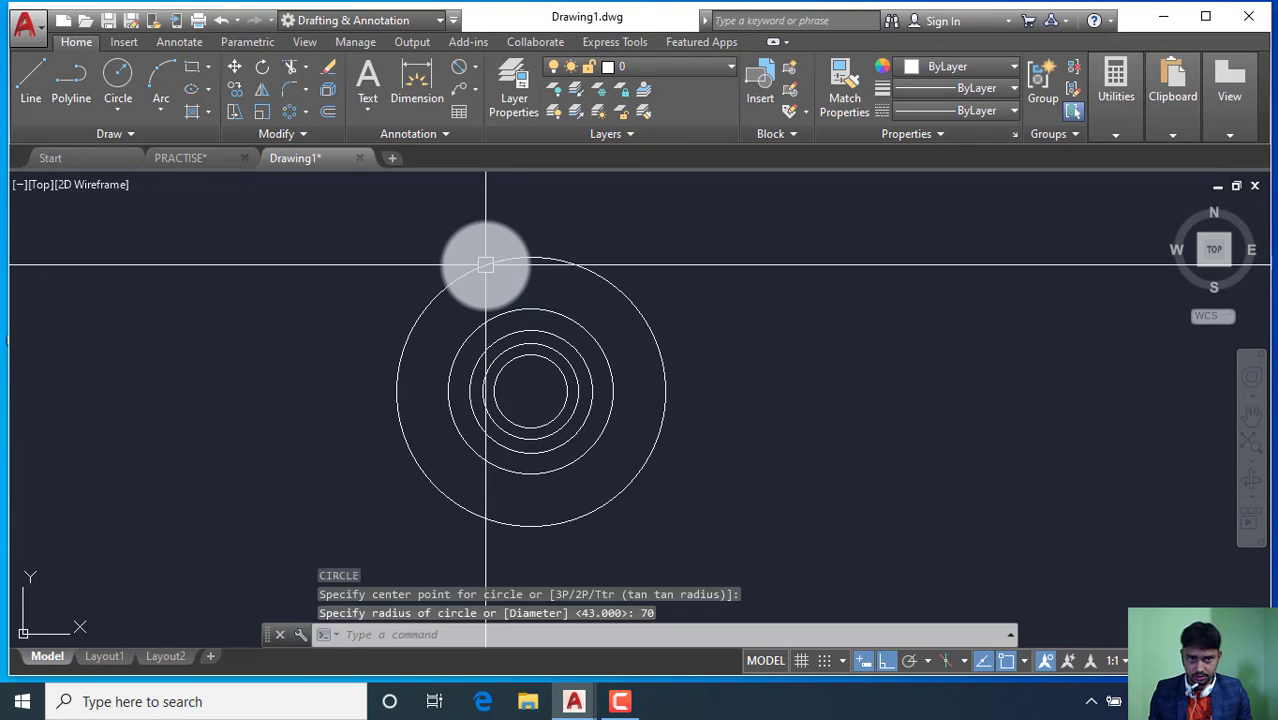
Change the colour of the 70-radius circle to green.
{"action": "left_click", "coordinate": [522, 255]}
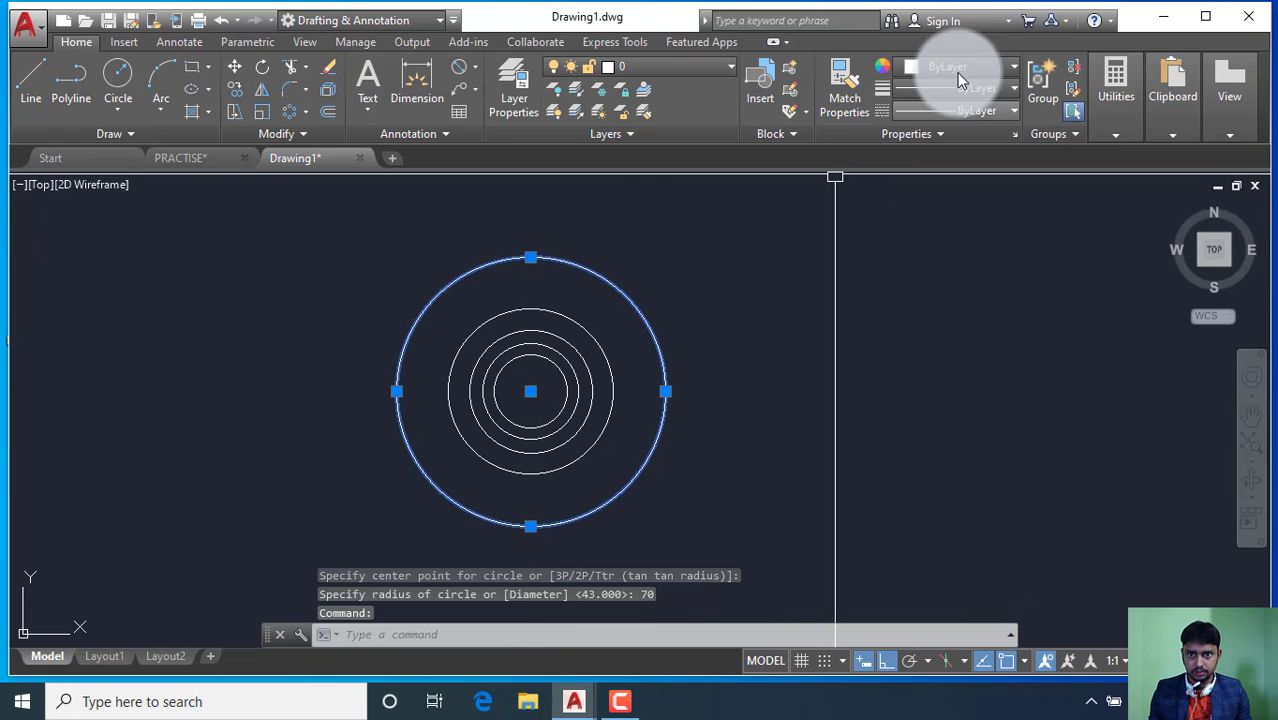
{"action": "left_click", "coordinate": [1008, 70]}
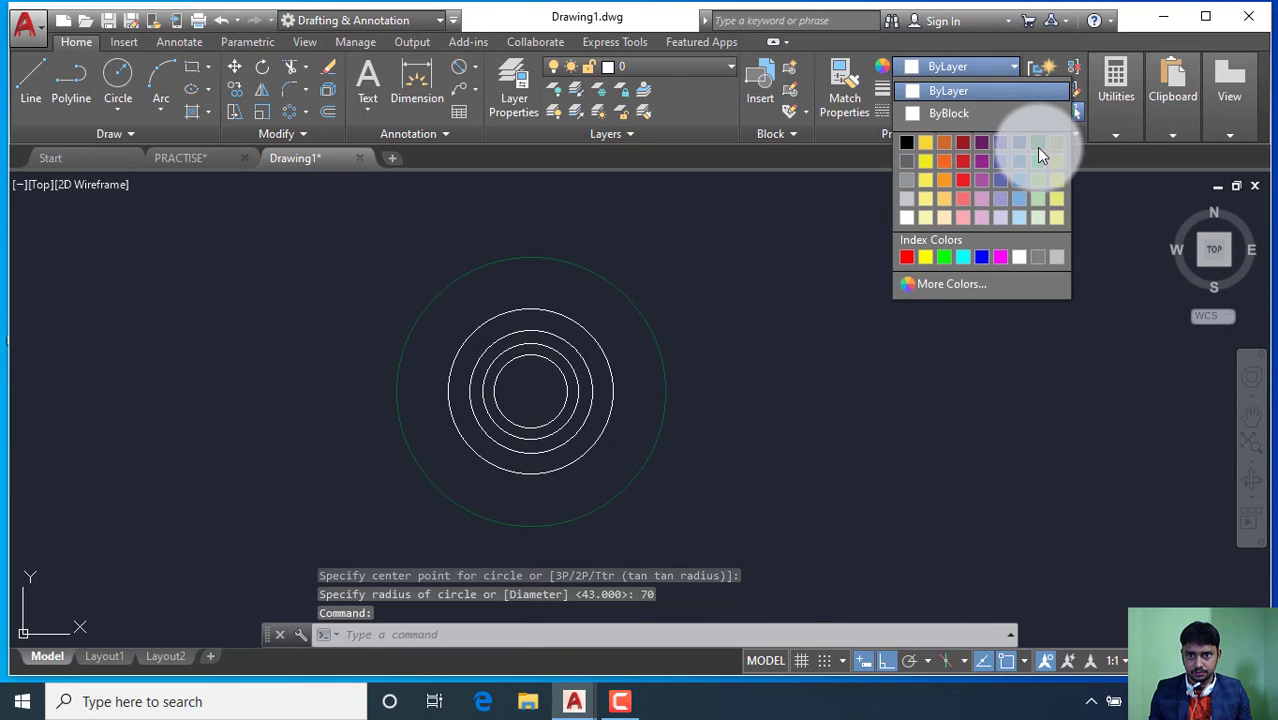
{"action": "left_click", "coordinate": [946, 259]}
{"action": "key", "text": "Escape"}
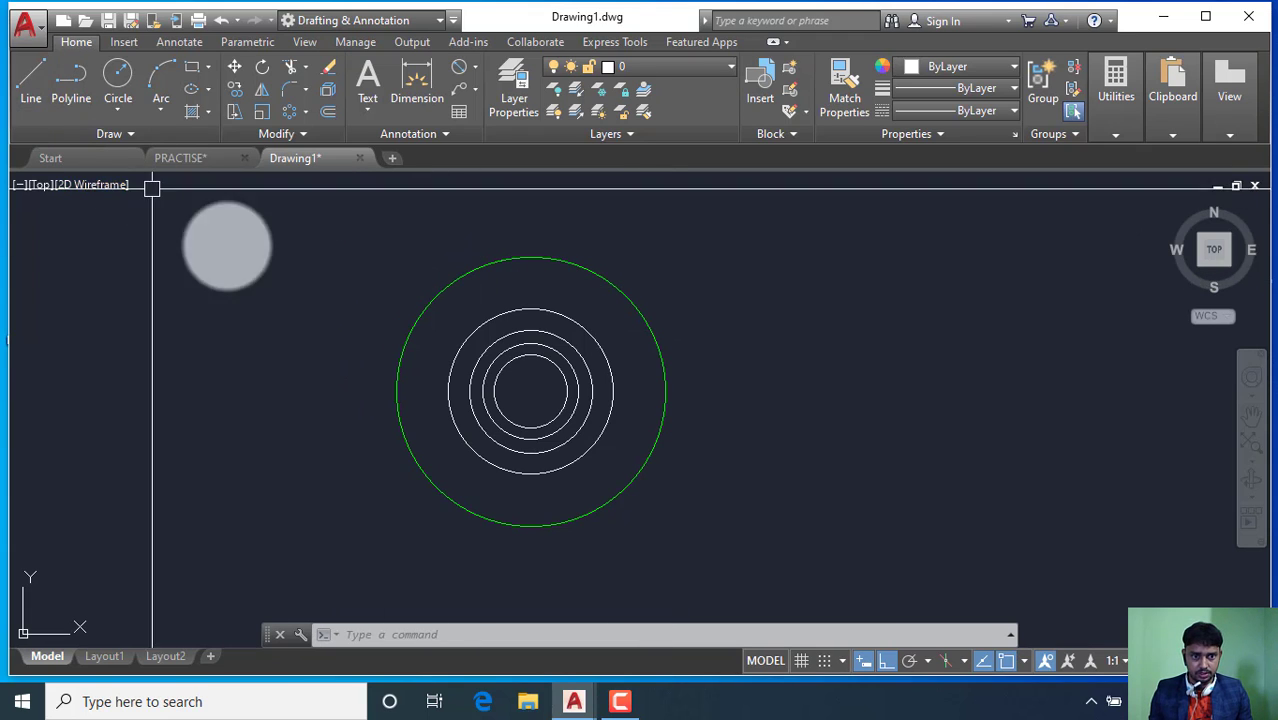
Draw a vertical line from the circles' common centre up to the top of the green circle in Drawing1.
{"action": "left_click", "coordinate": [198, 158]}
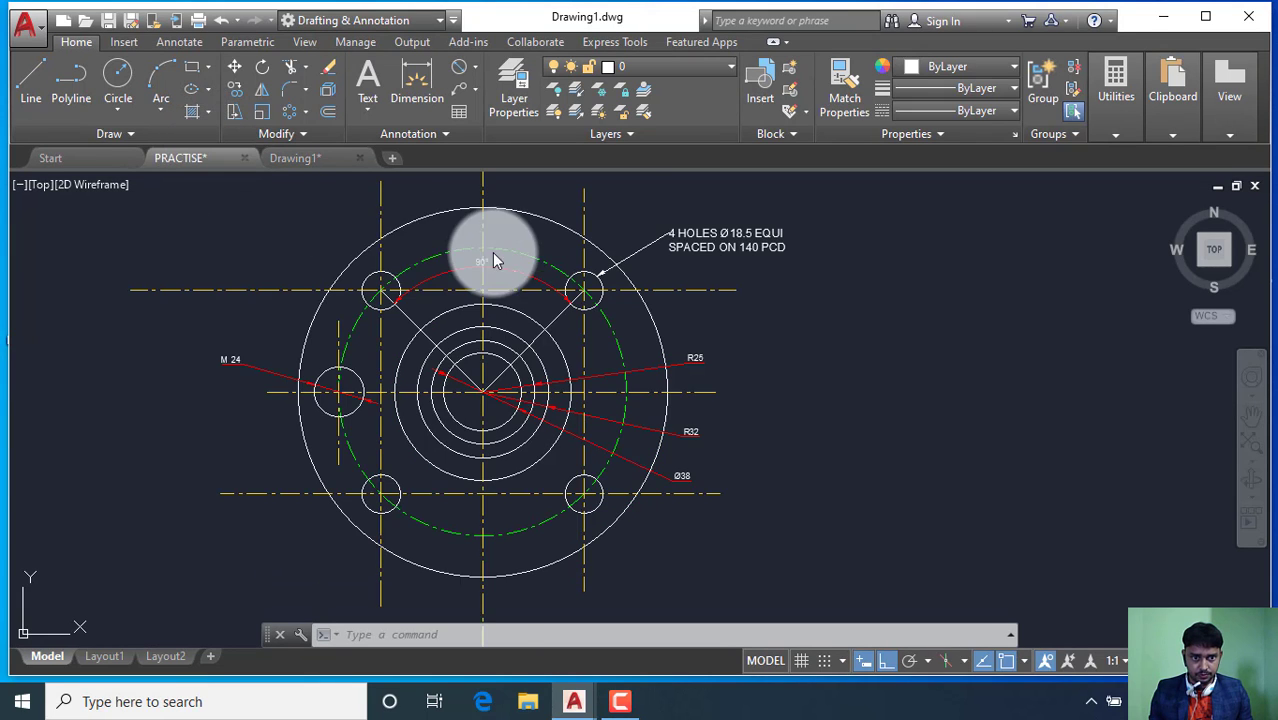
{"action": "scroll", "coordinate": [428, 285], "scroll_direction": "up", "scroll_amount": 3}
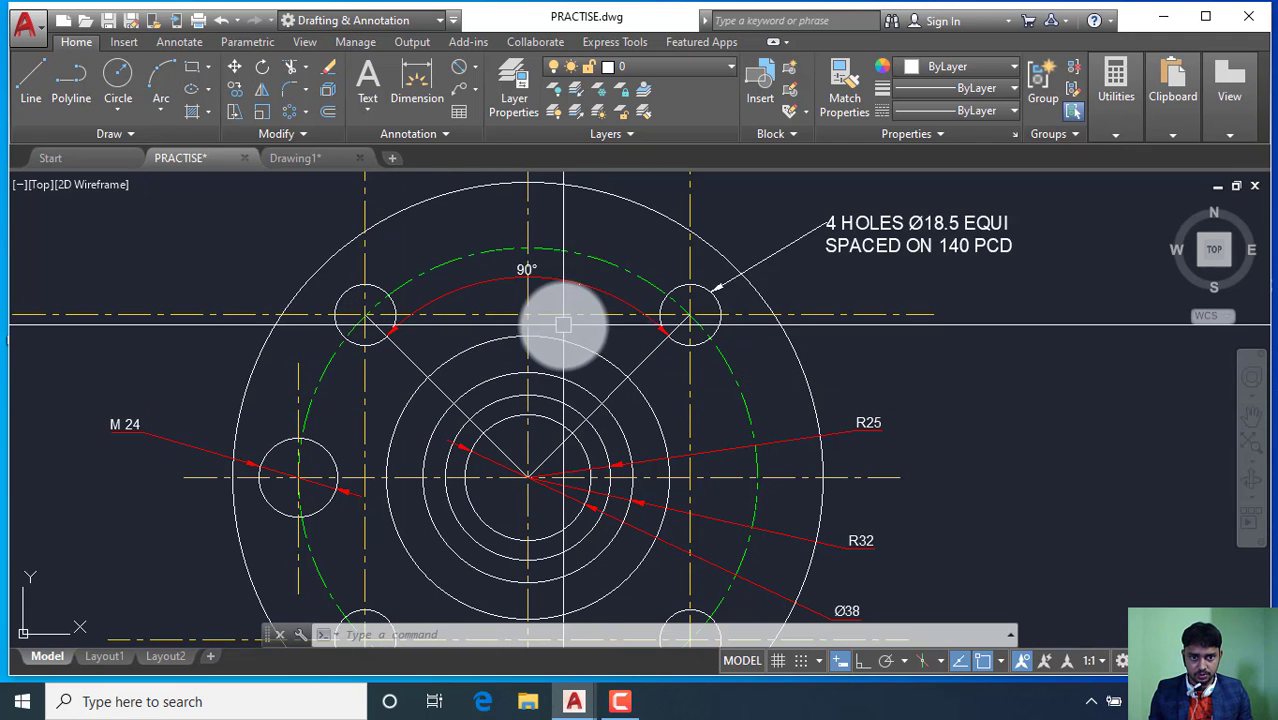
{"action": "scroll", "coordinate": [613, 287], "scroll_direction": "down", "scroll_amount": 2}
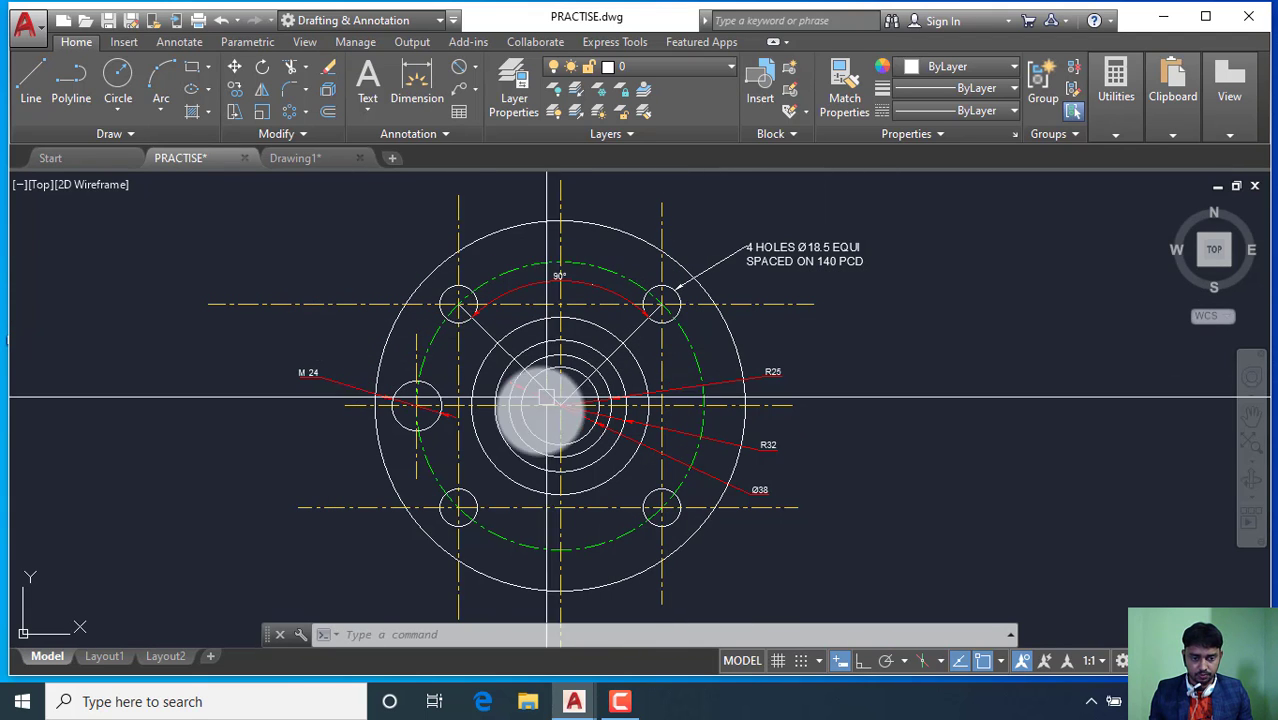
{"action": "left_click", "coordinate": [300, 159]}
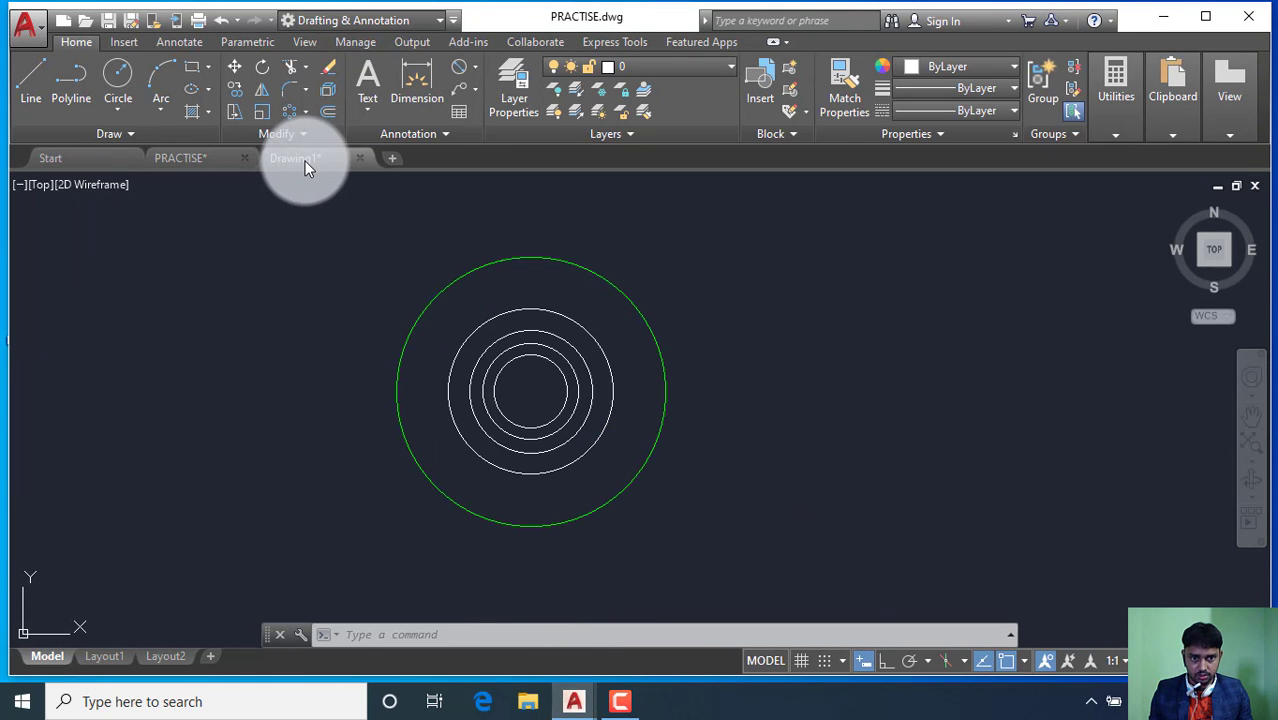
{"action": "left_click", "coordinate": [30, 84]}
{"action": "scroll", "coordinate": [524, 415], "scroll_direction": "down", "scroll_amount": 2}
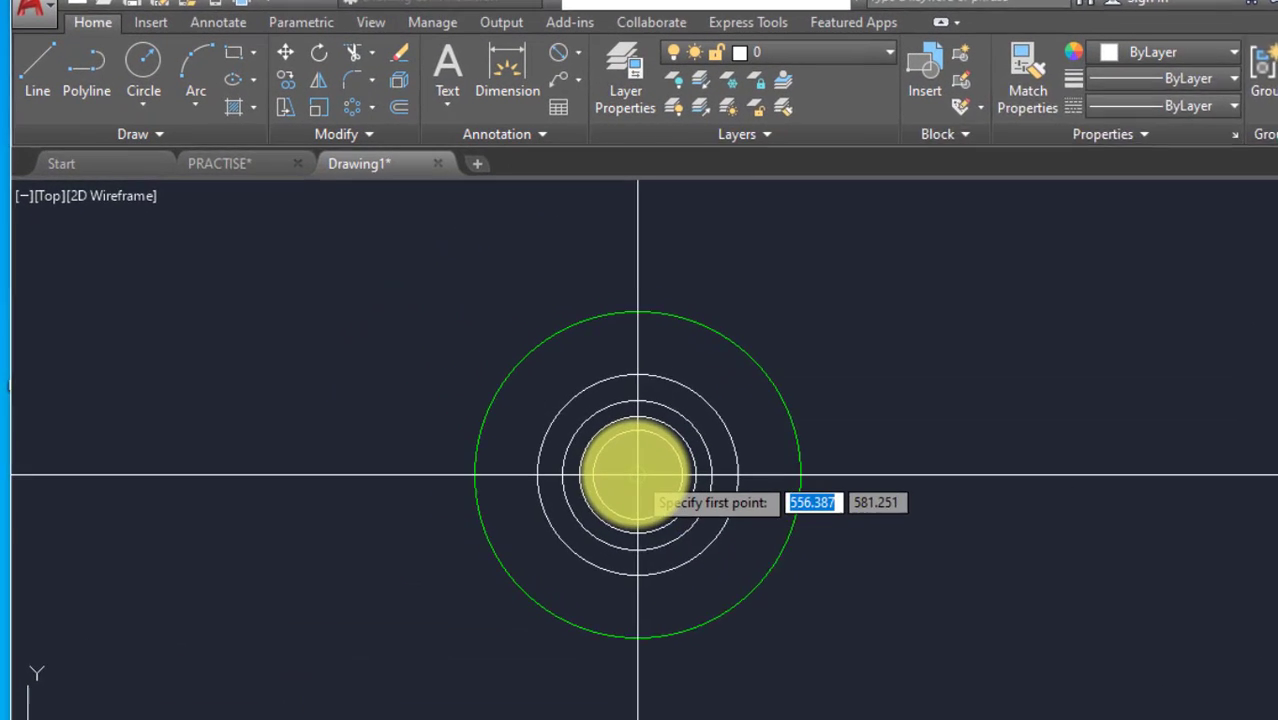
{"action": "left_click", "coordinate": [524, 414]}
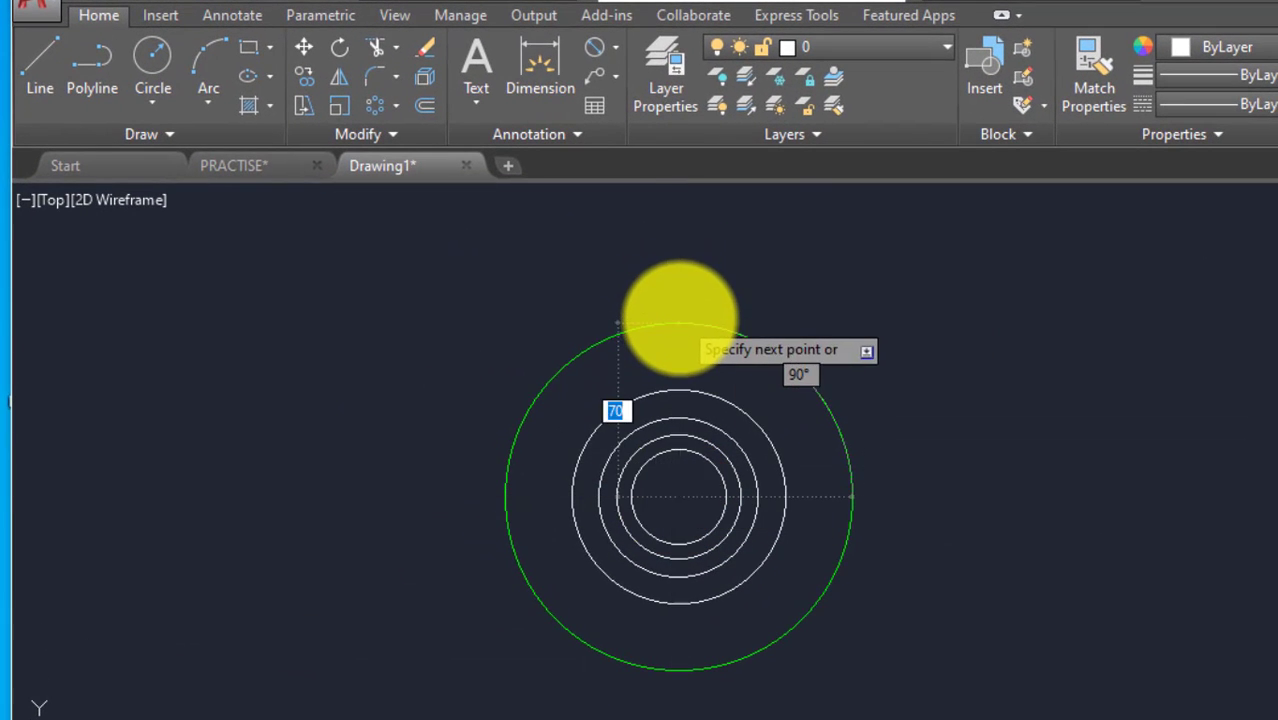
{"action": "left_click", "coordinate": [678, 320]}
{"action": "right_click", "coordinate": [766, 196]}
{"action": "left_click", "coordinate": [797, 213]}
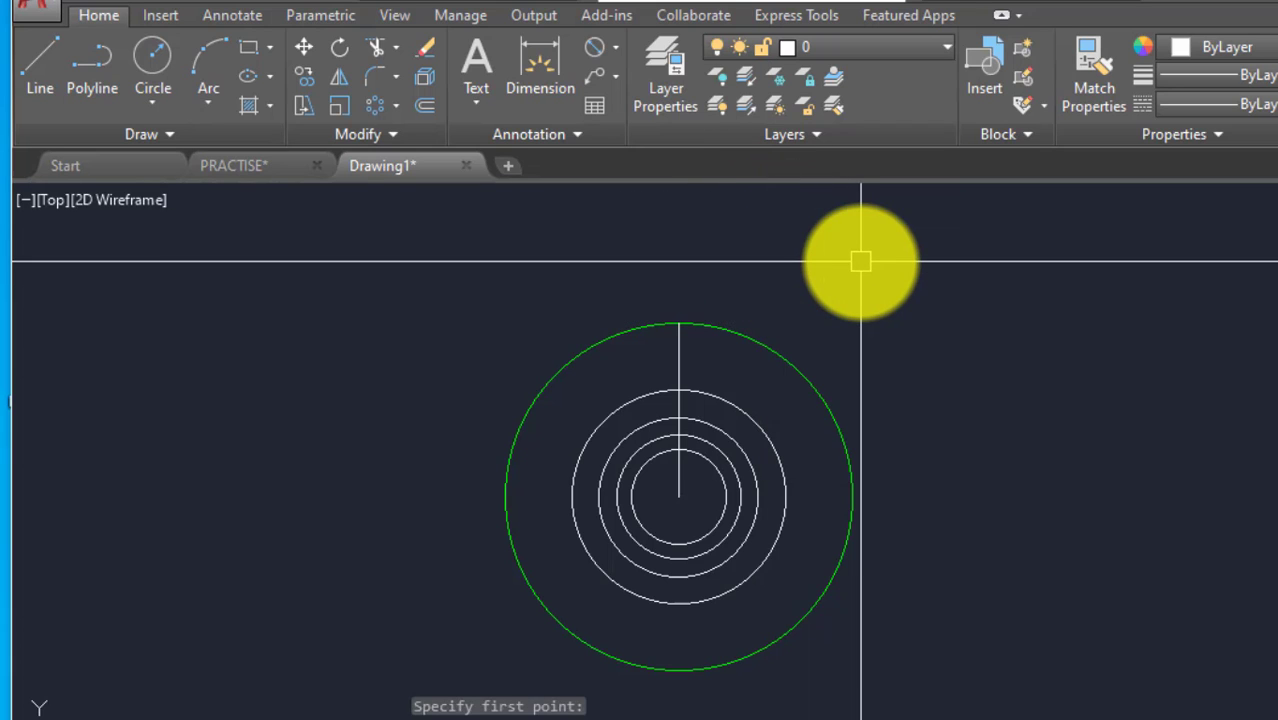
Rotate the vertical line counterclockwise about the circles' centre, to halfway between vertical and horizontal.
{"action": "left_click", "coordinate": [338, 49]}
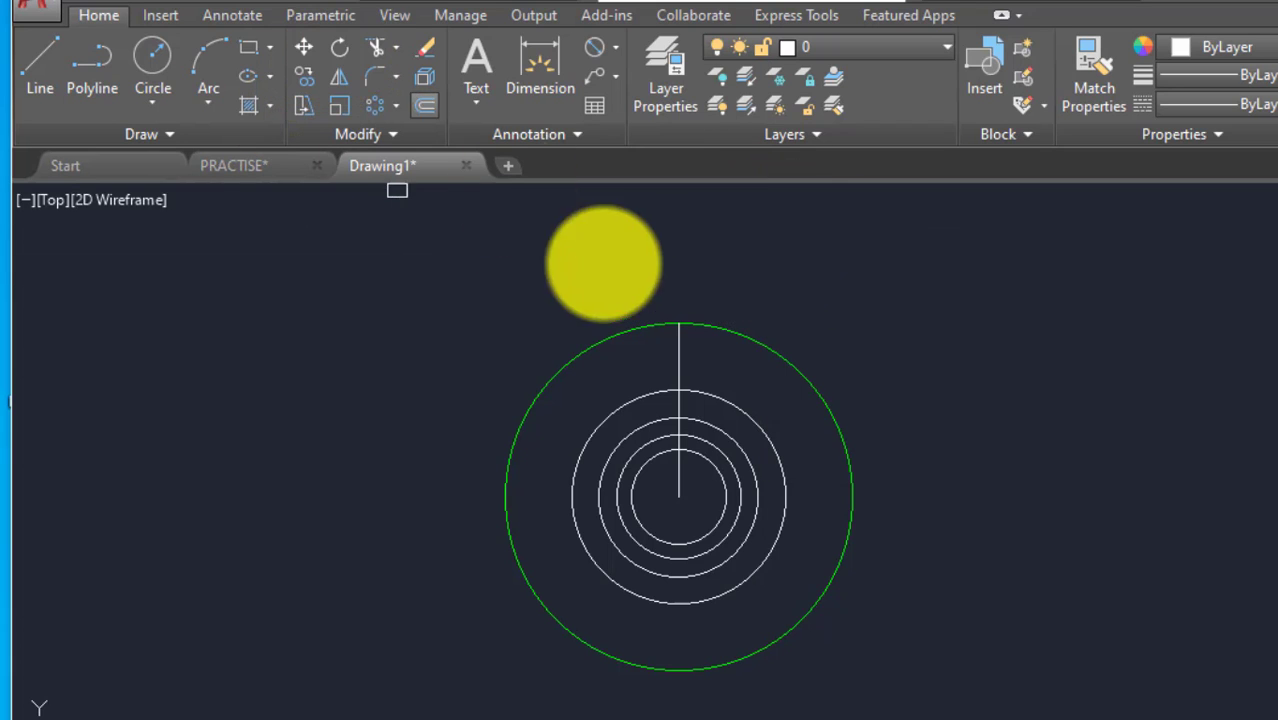
{"action": "left_click", "coordinate": [675, 353]}
{"action": "key", "text": "Return"}
{"action": "left_click", "coordinate": [678, 497]}
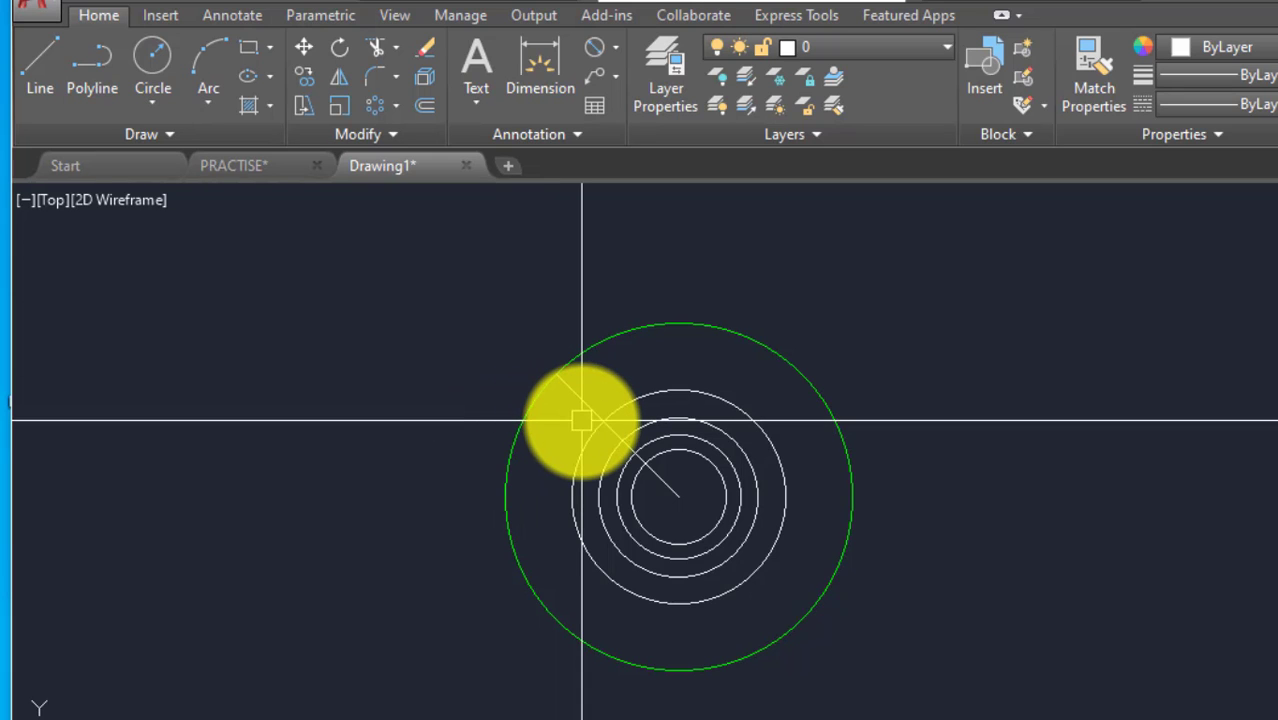
{"action": "left_click", "coordinate": [562, 378]}
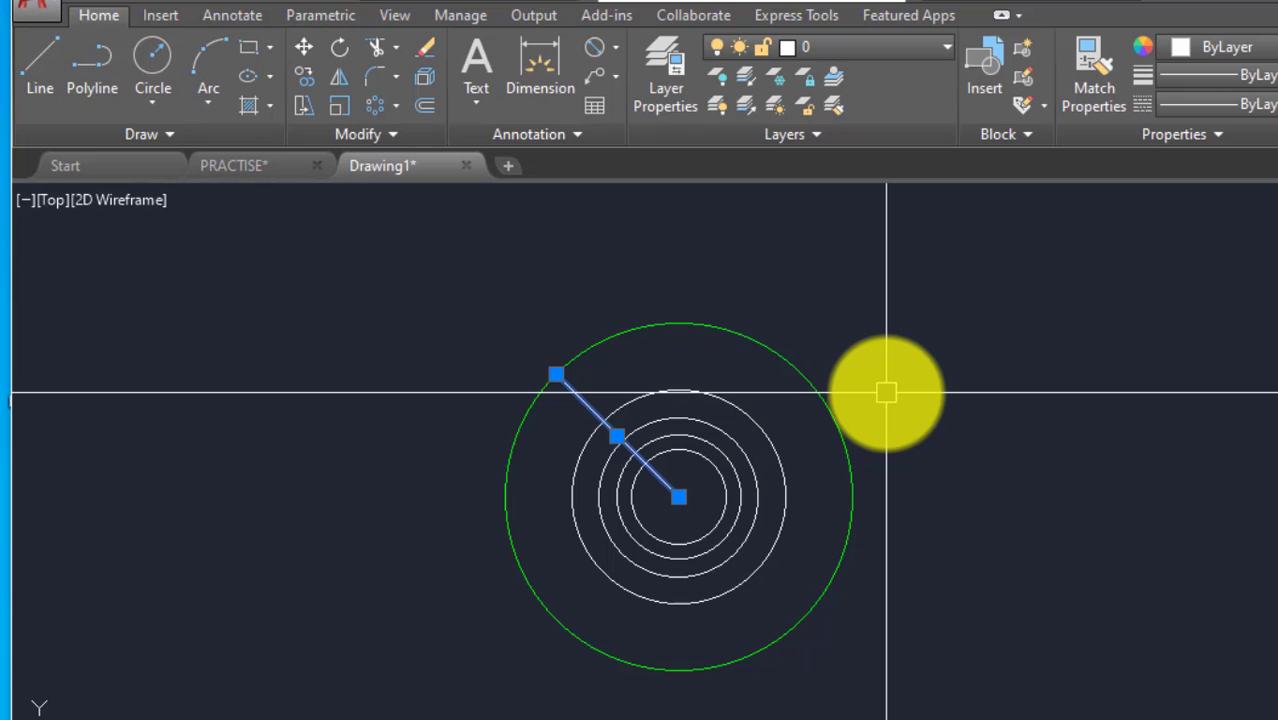
{"action": "type", "text": "mi"}
{"action": "key", "text": "Return"}
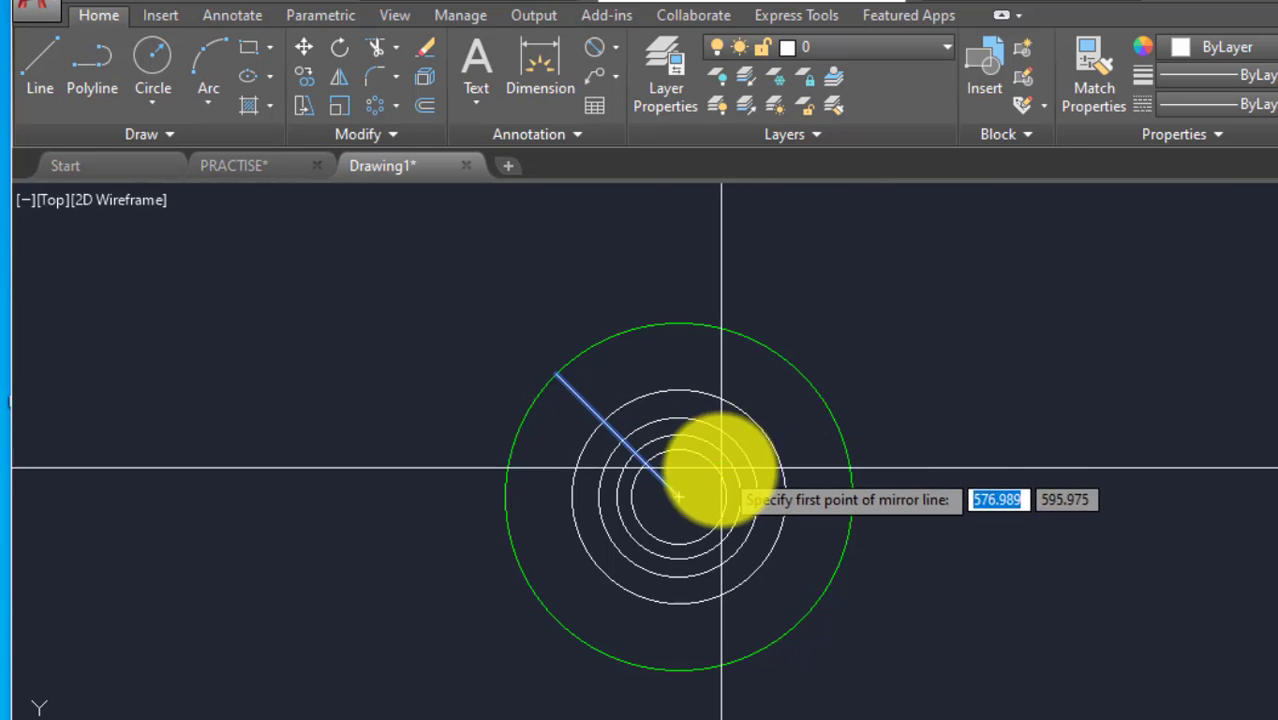
{"action": "left_click", "coordinate": [660, 479]}
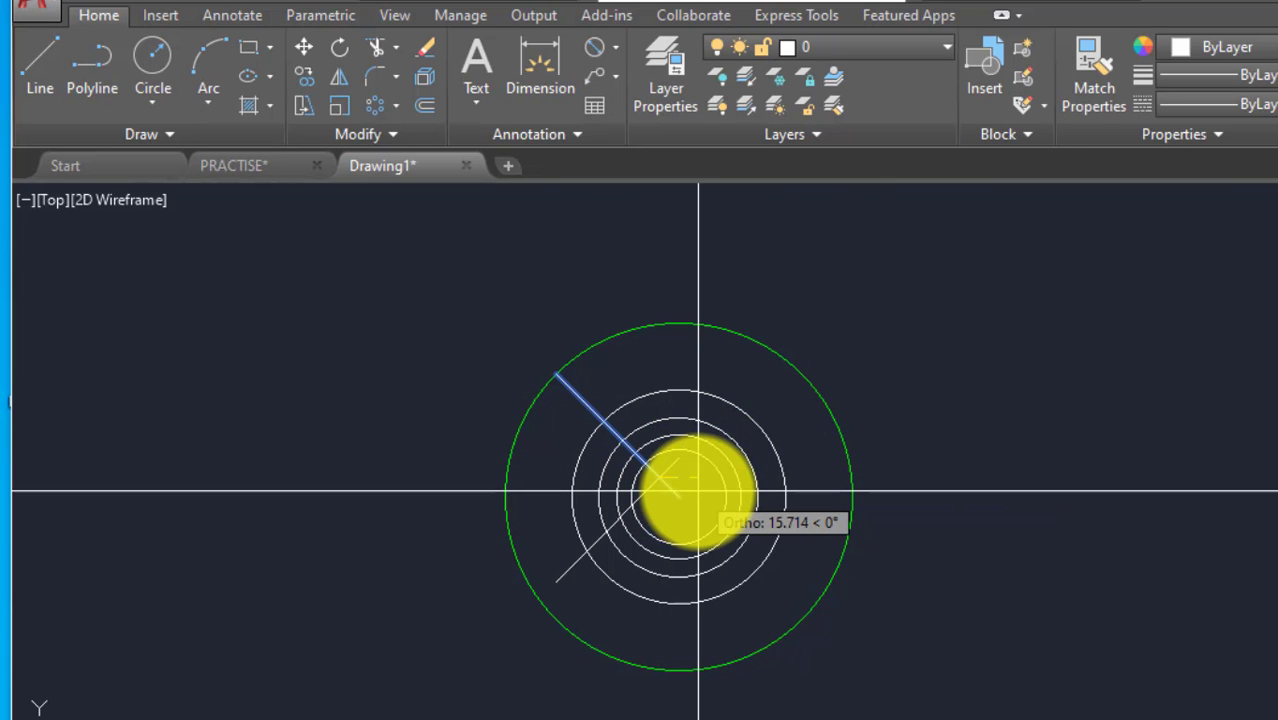
{"action": "key", "text": "Escape"}
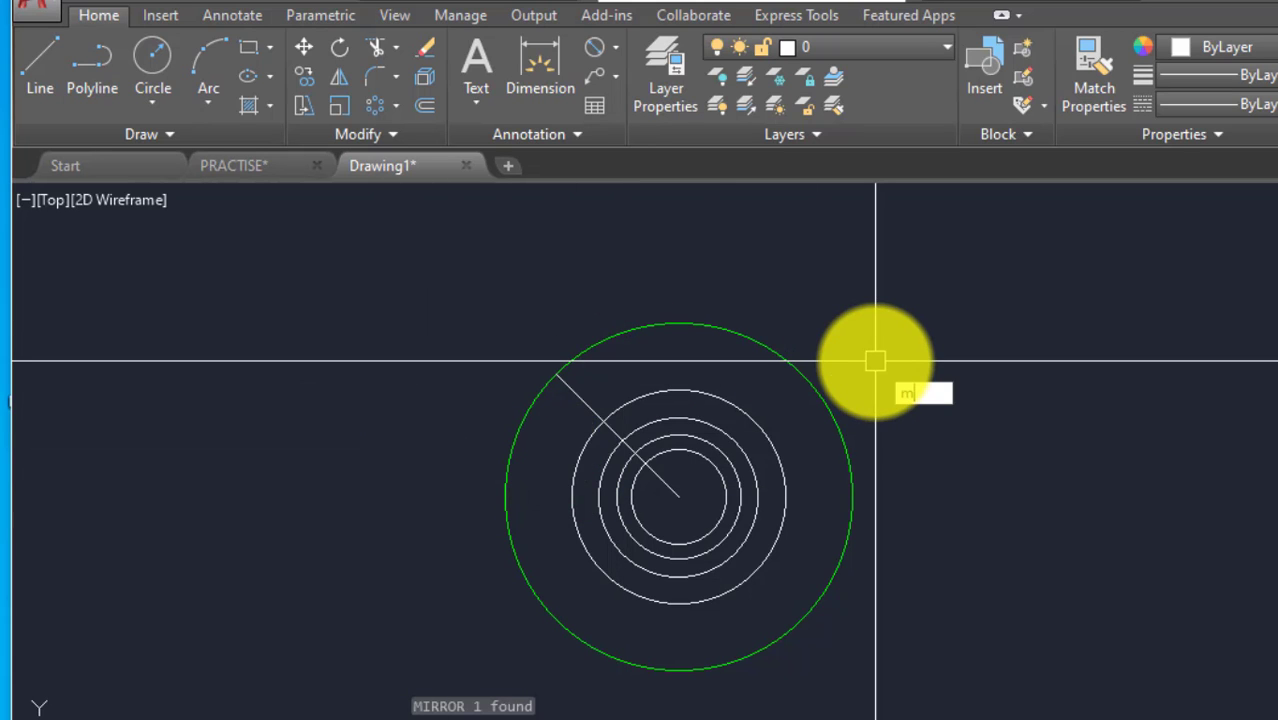
Mirror the diagonal line across the vertical axis through the circles' centre, keeping the original line.
{"action": "type", "text": "mi"}
{"action": "key", "text": "Return"}
{"action": "left_click", "coordinate": [652, 470]}
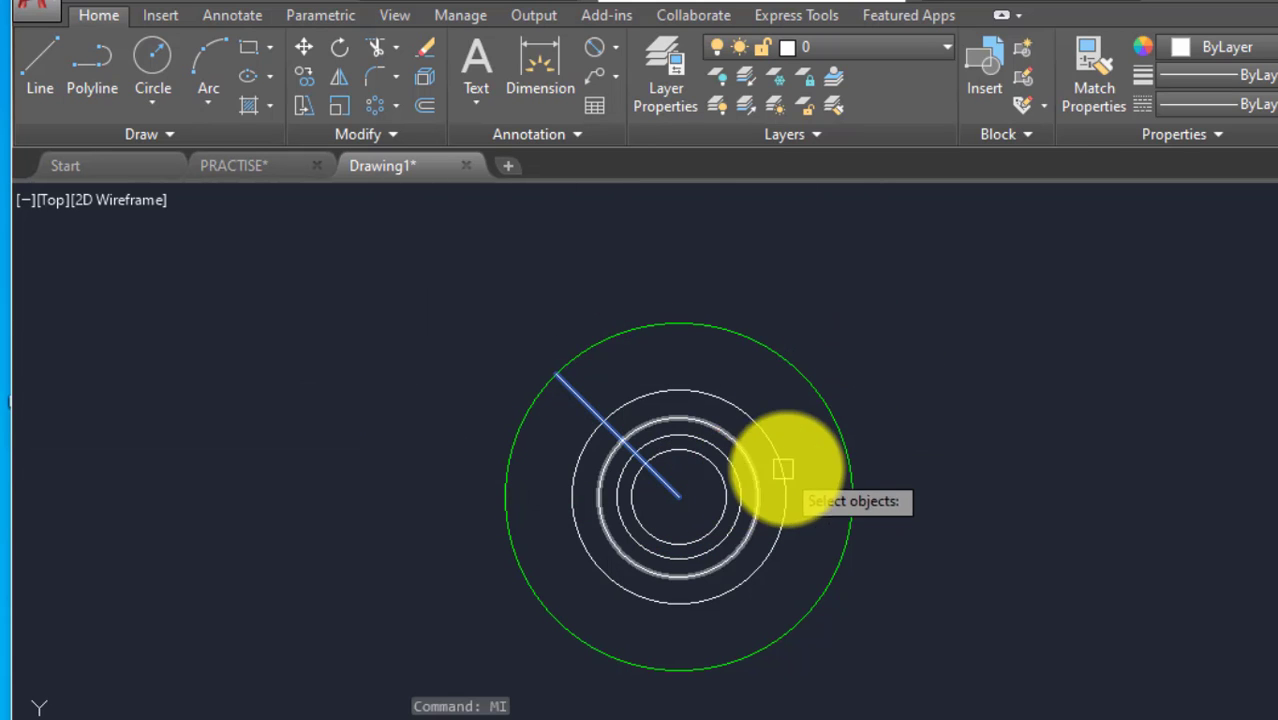
{"action": "key", "text": "Return"}
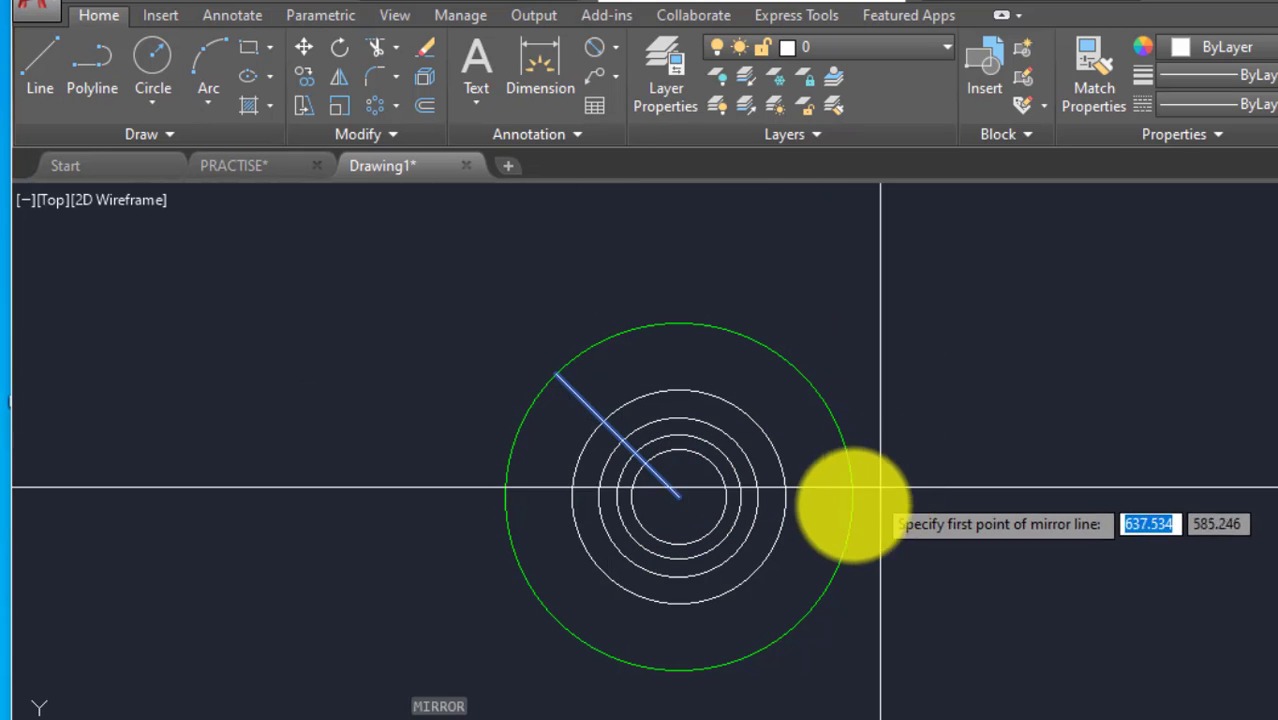
{"action": "left_click", "coordinate": [678, 496]}
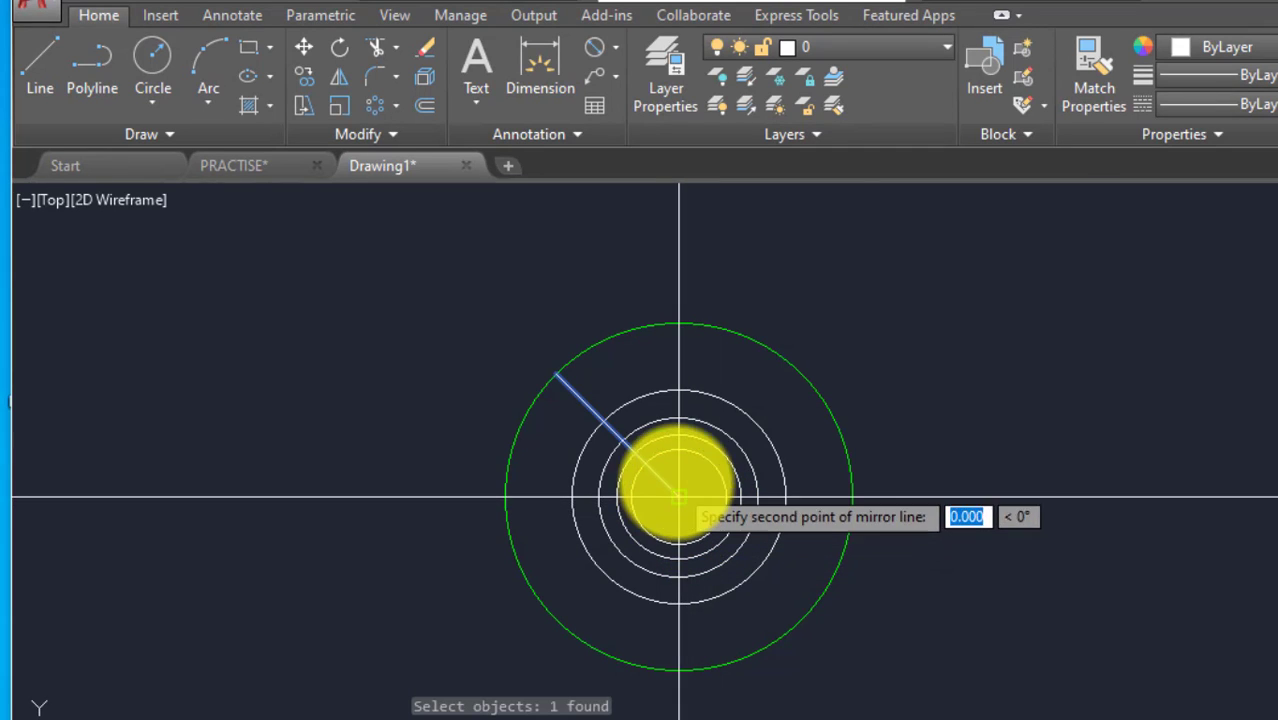
{"action": "left_click", "coordinate": [679, 323]}
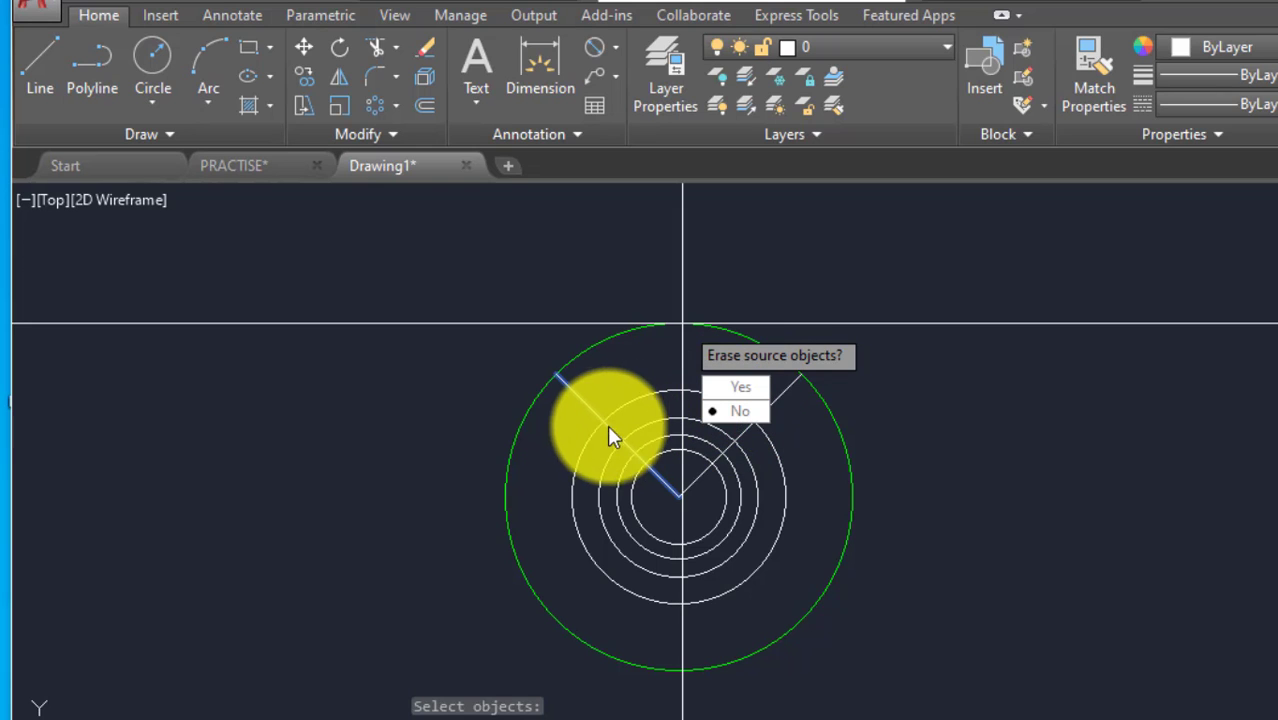
{"action": "left_click", "coordinate": [737, 412]}
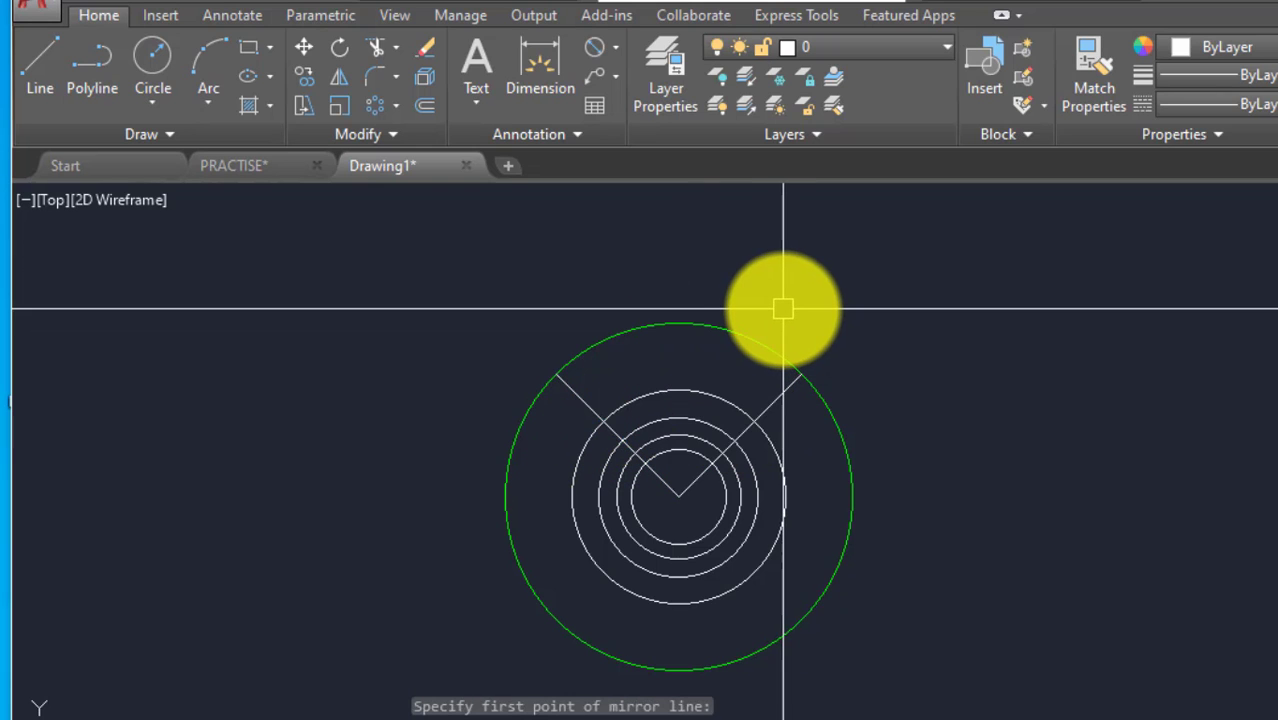
{"action": "left_click", "coordinate": [785, 300]}
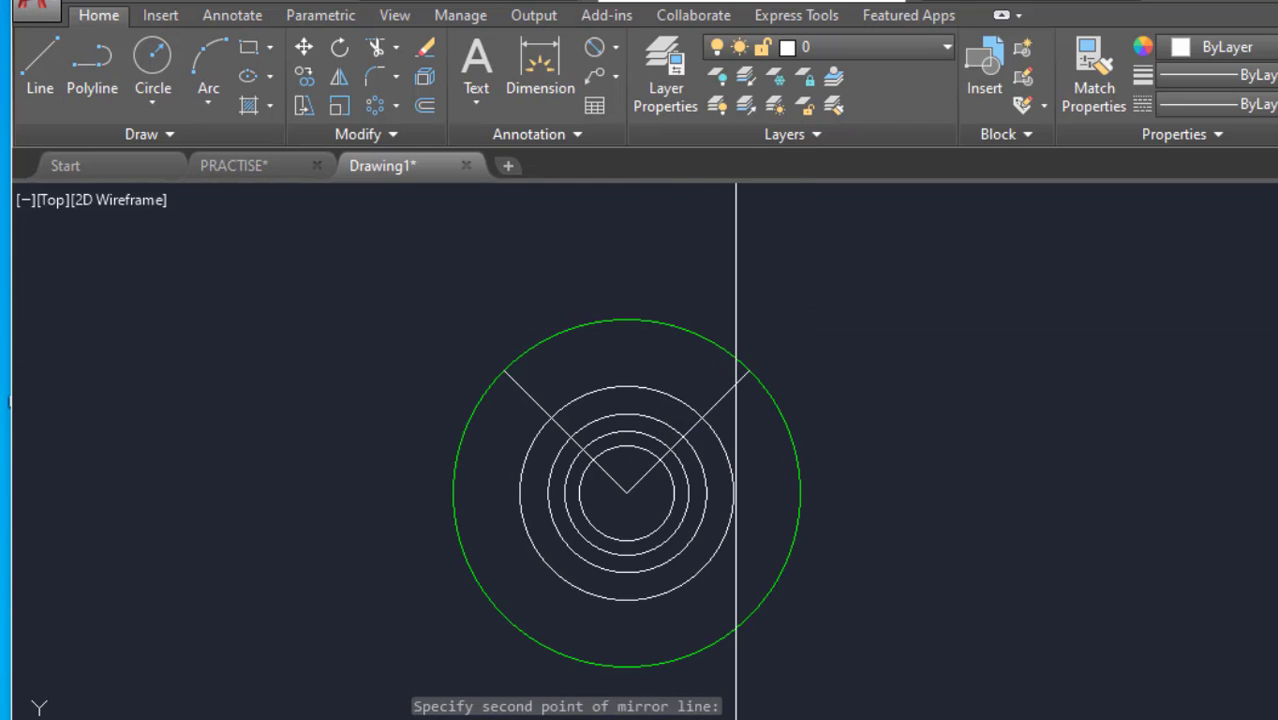
Check the bolt-hole note in PRACTISE and draw an 18.5-diameter circle in Drawing1 where the right diagonal meets the green circle.
{"action": "left_click", "coordinate": [253, 178]}
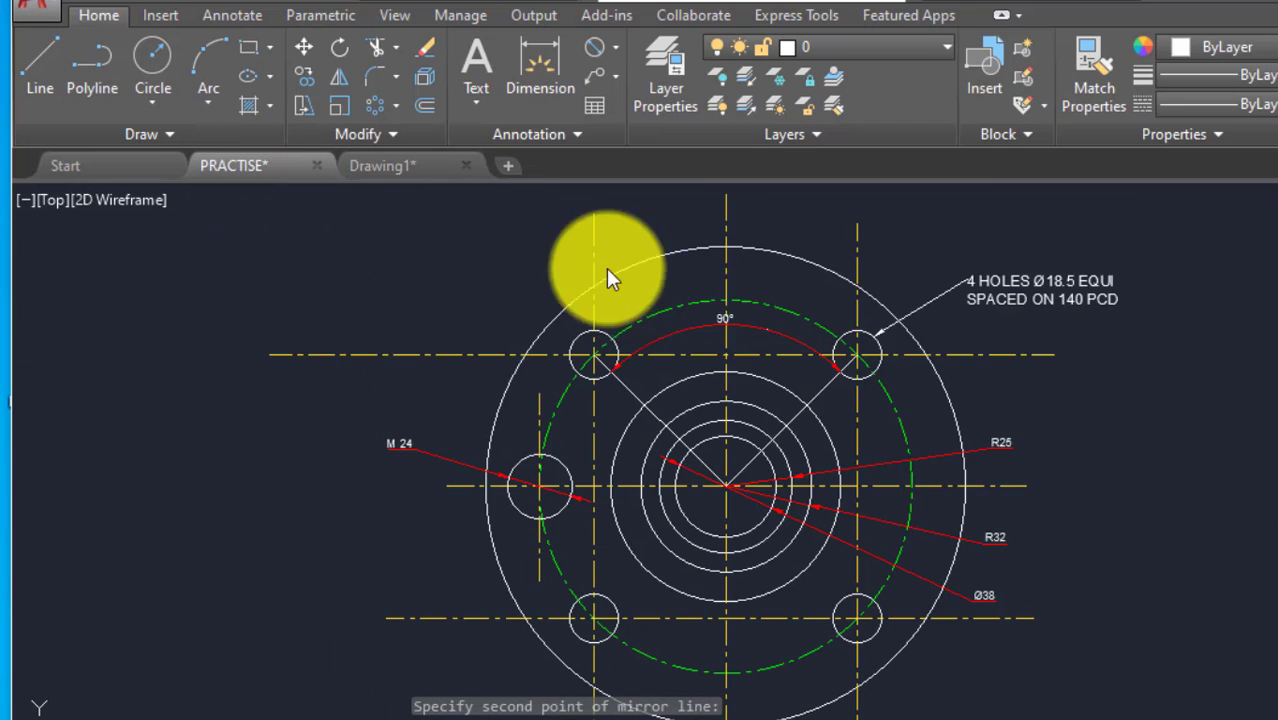
{"action": "scroll", "coordinate": [1028, 300], "scroll_direction": "up", "scroll_amount": 4}
{"action": "scroll", "coordinate": [1028, 300], "scroll_direction": "down", "scroll_amount": 5}
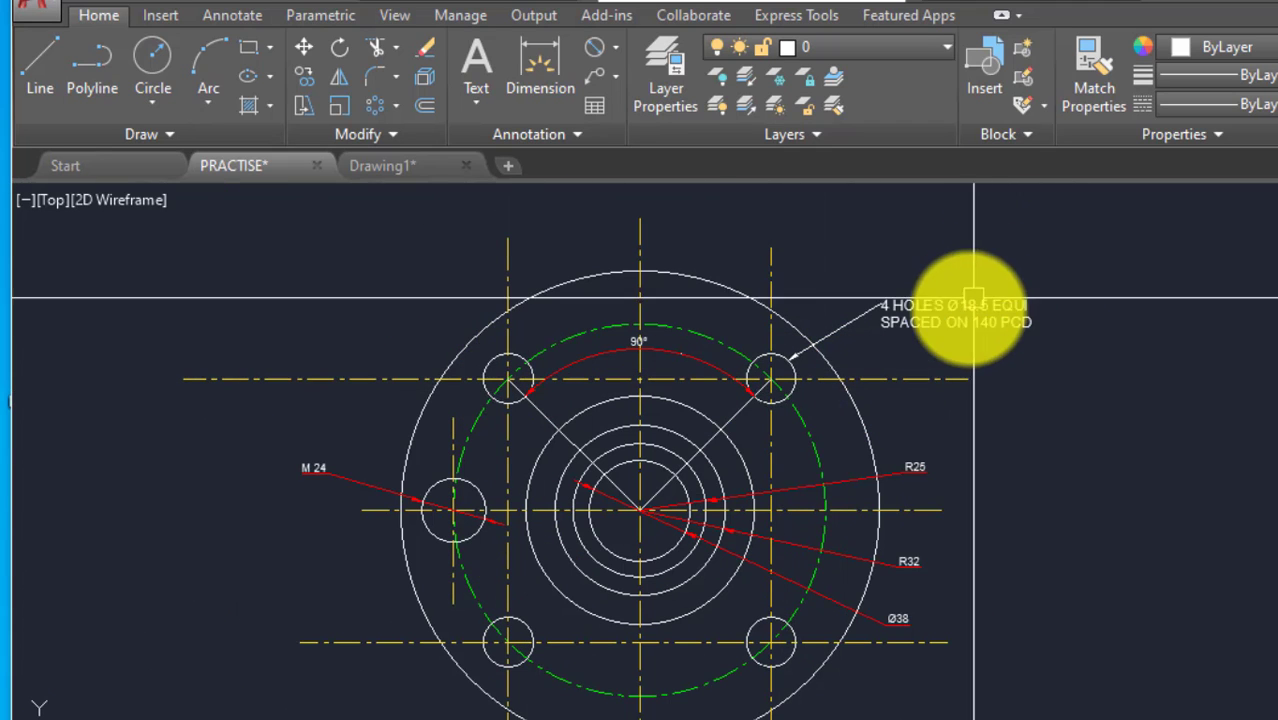
{"action": "left_click", "coordinate": [380, 165]}
{"action": "scroll", "coordinate": [695, 380], "scroll_direction": "up", "scroll_amount": 2}
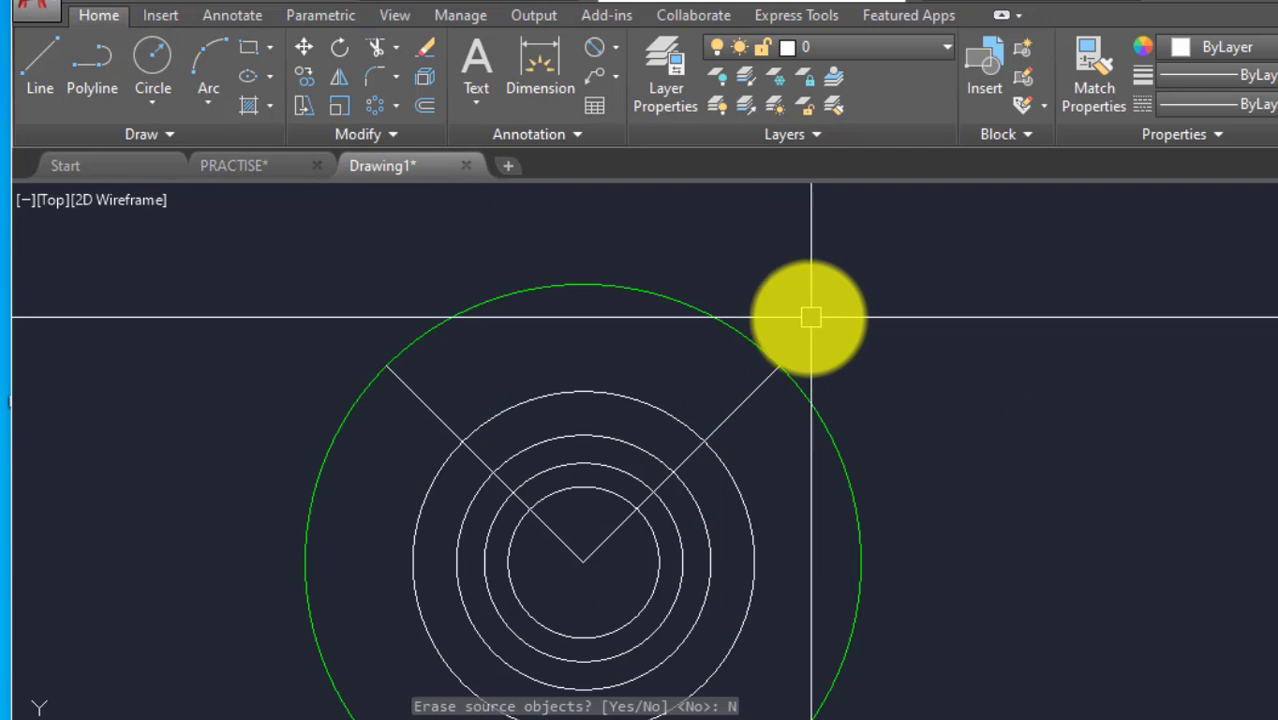
{"action": "key", "text": "Return"}
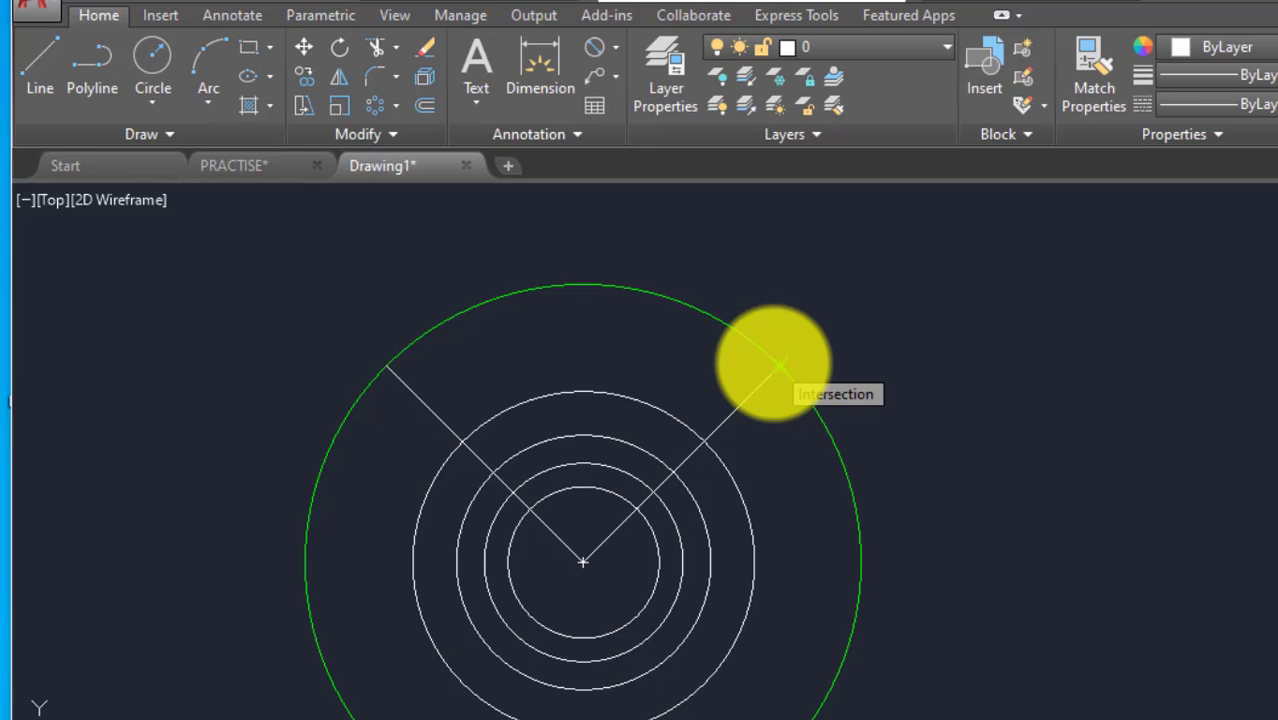
{"action": "left_click", "coordinate": [779, 366]}
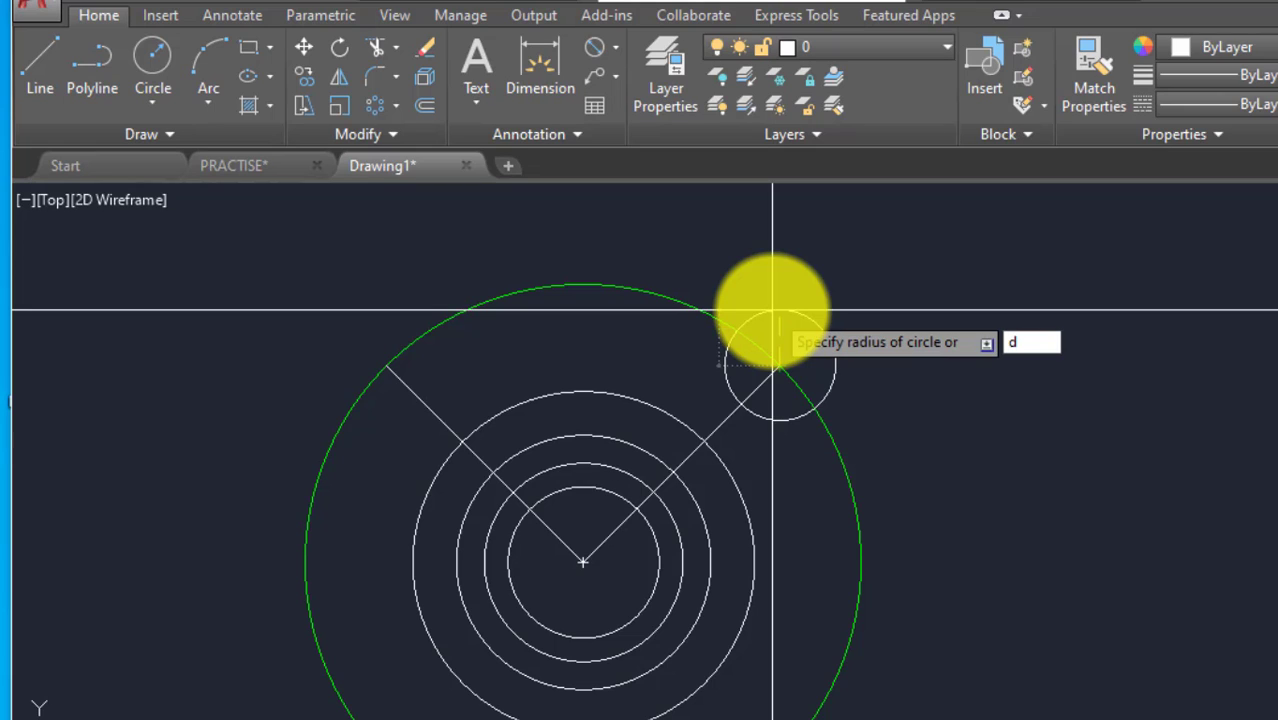
{"action": "type", "text": "d"}
{"action": "key", "text": "Return"}
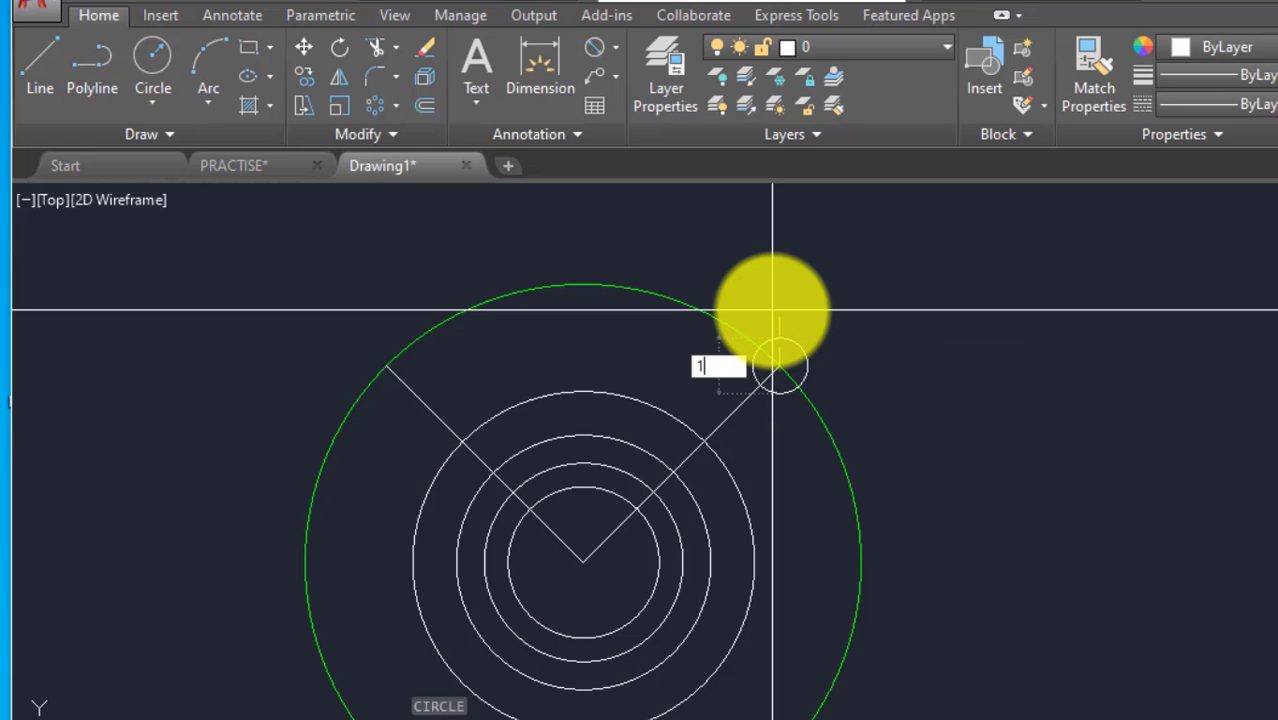
{"action": "key", "text": "Return"}
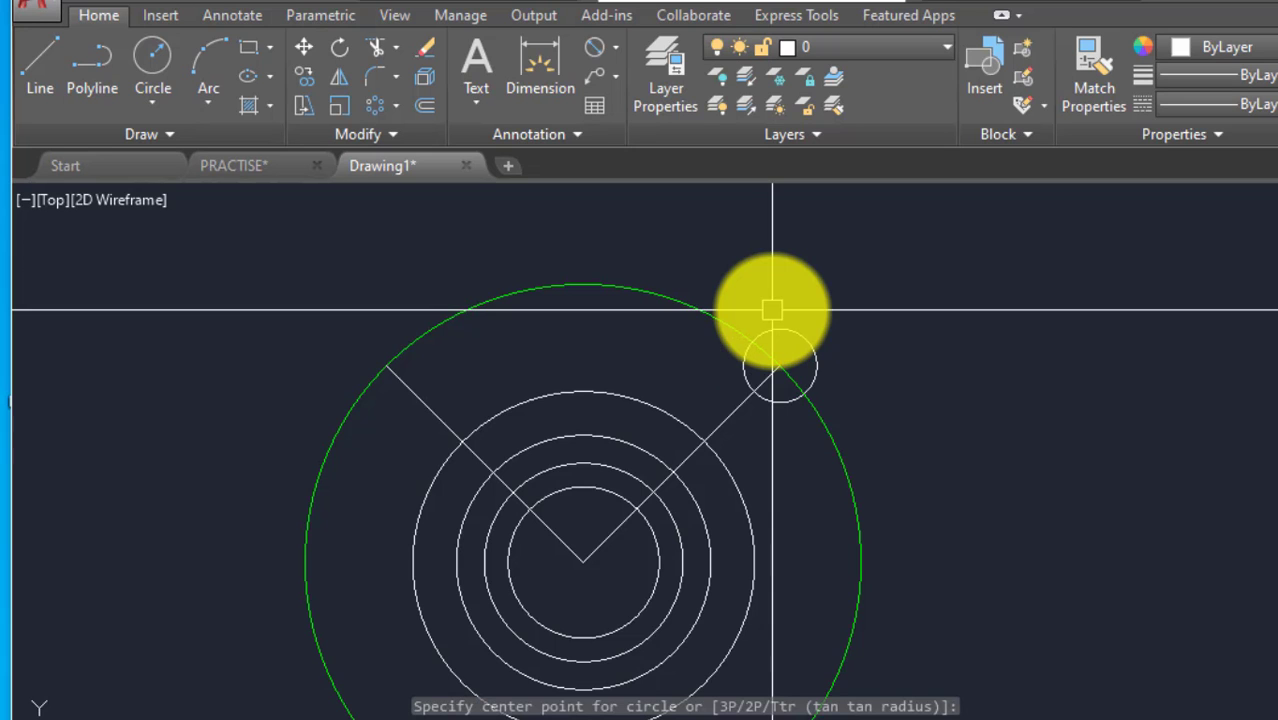
Create a polar array of the small bolt-hole circle about the circles' common centre, with 4 items.
{"action": "scroll", "coordinate": [709, 251], "scroll_direction": "down", "scroll_amount": 2}
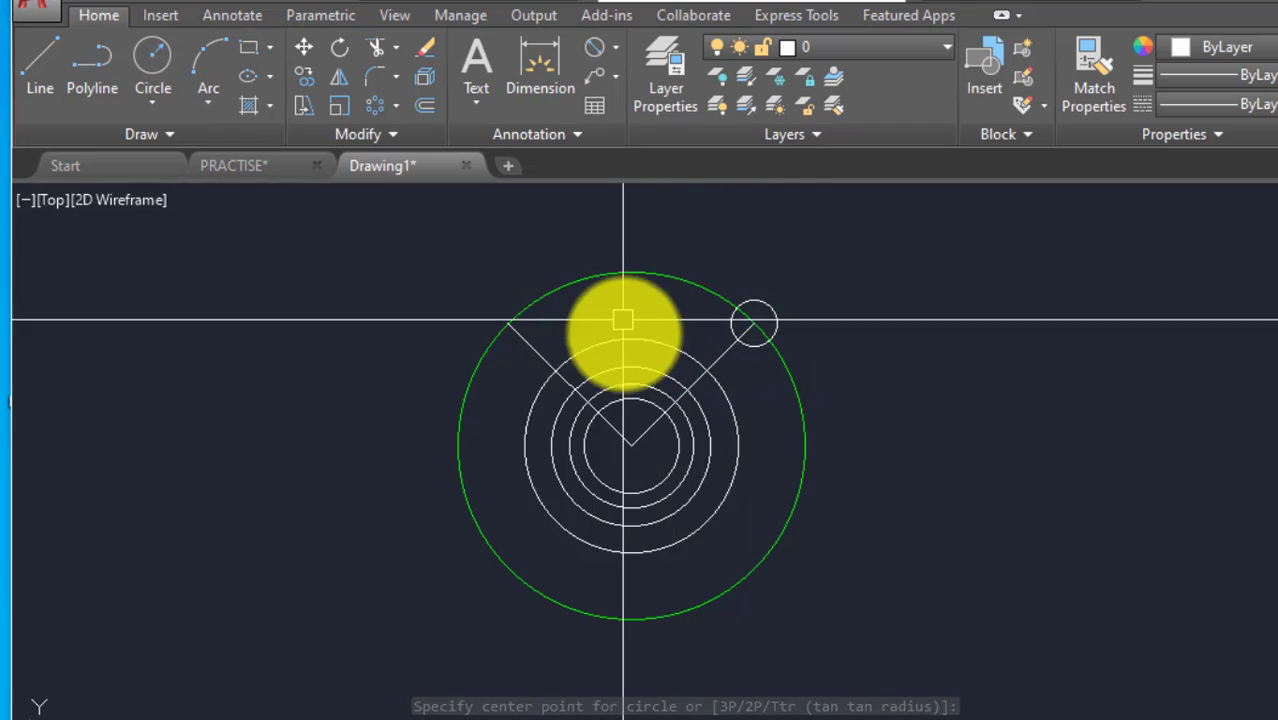
{"action": "scroll", "coordinate": [747, 492], "scroll_direction": "down", "scroll_amount": 3}
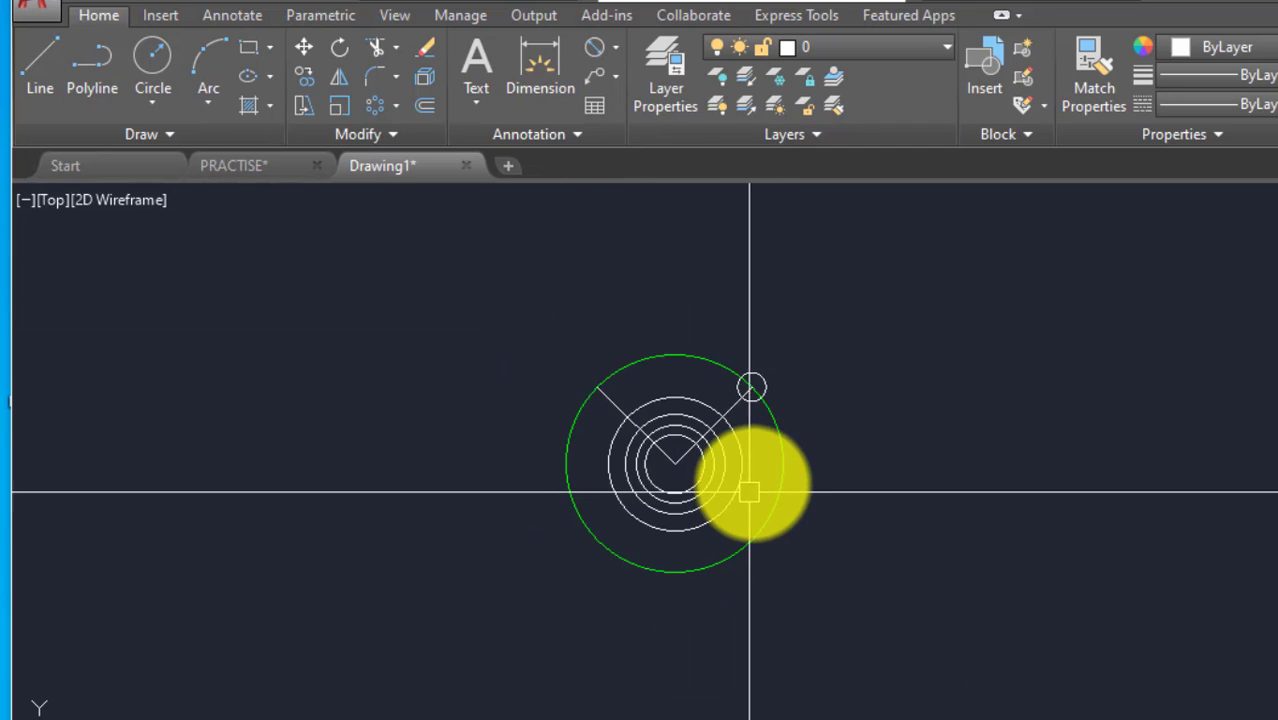
{"action": "scroll", "coordinate": [747, 385], "scroll_direction": "up", "scroll_amount": 3}
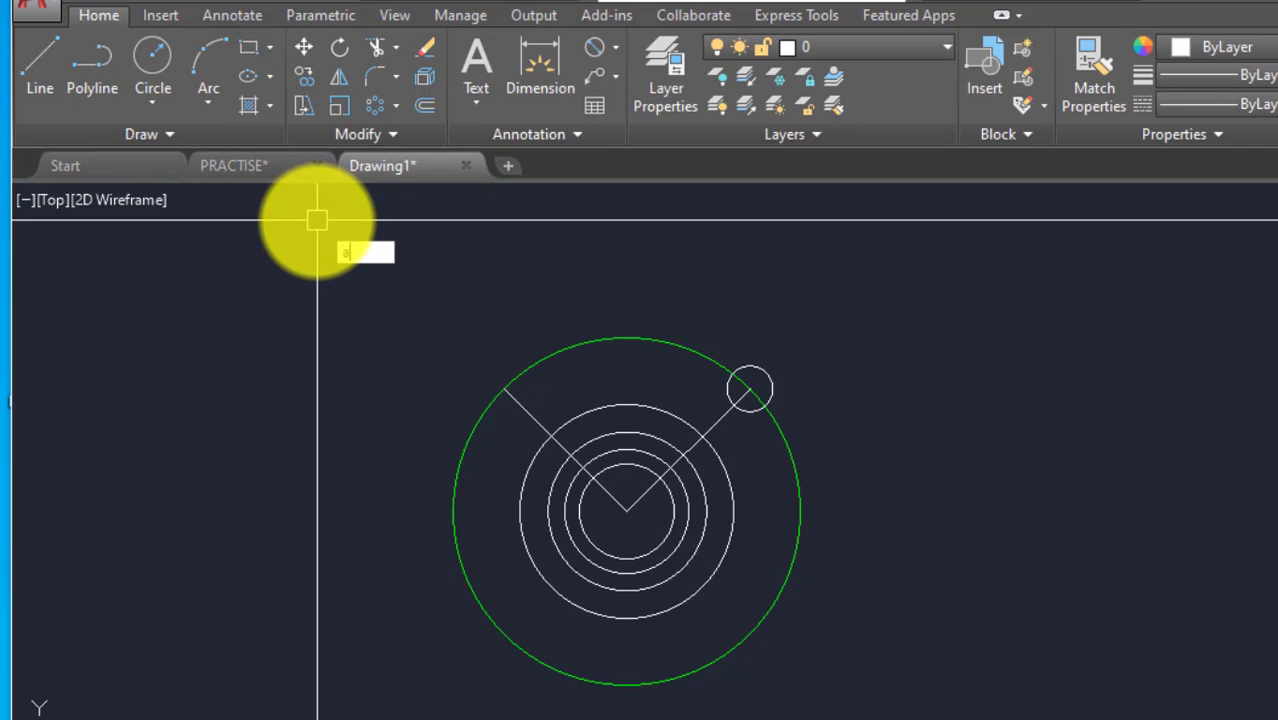
{"action": "type", "text": "r"}
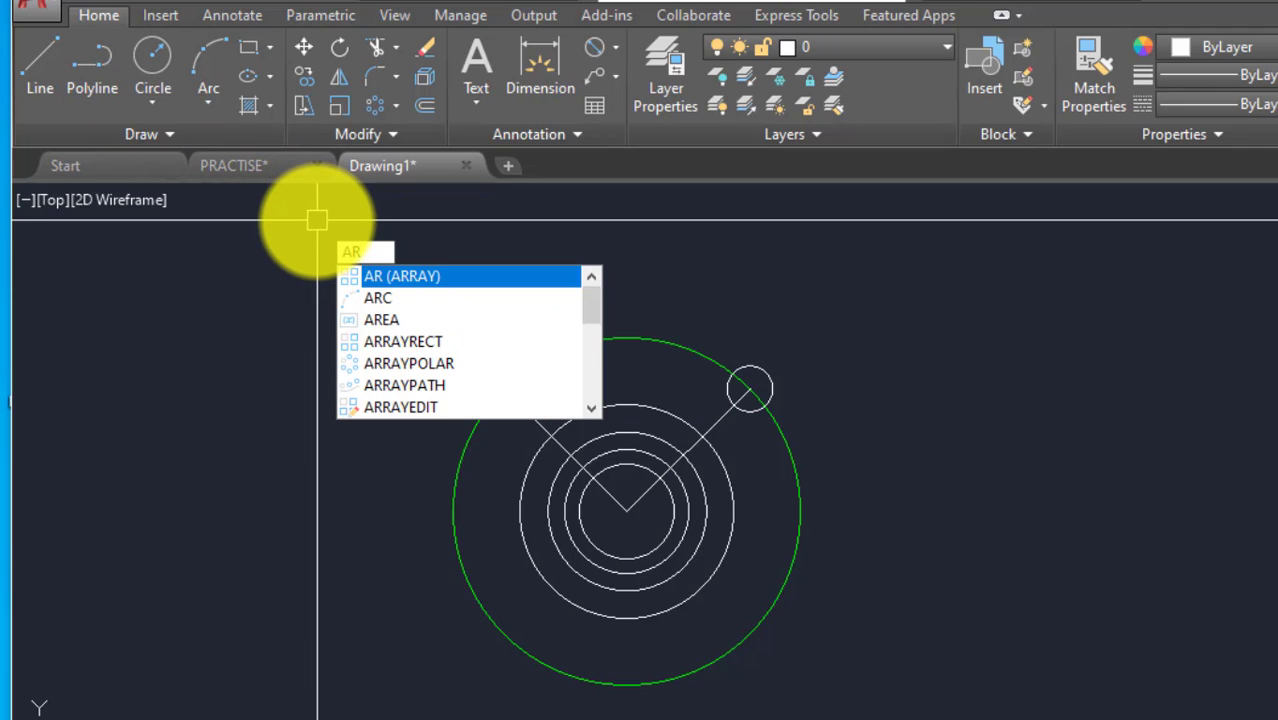
{"action": "key", "text": "Return"}
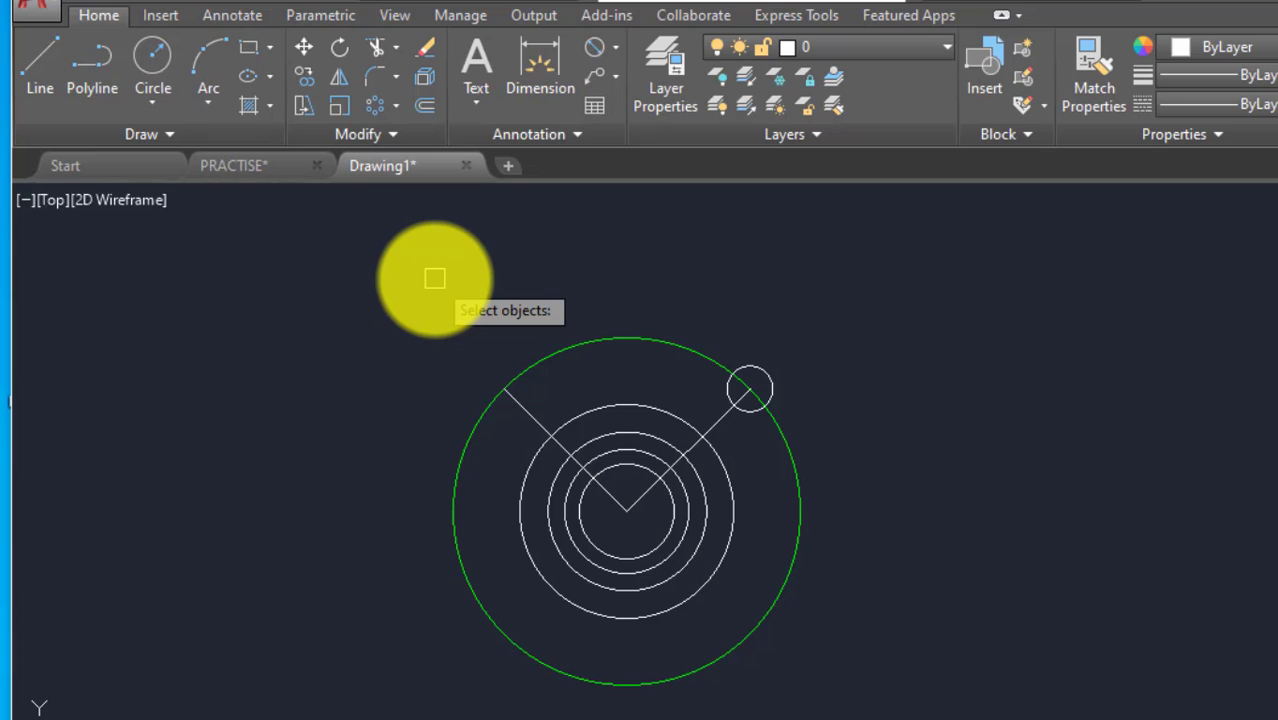
{"action": "left_click", "coordinate": [394, 105]}
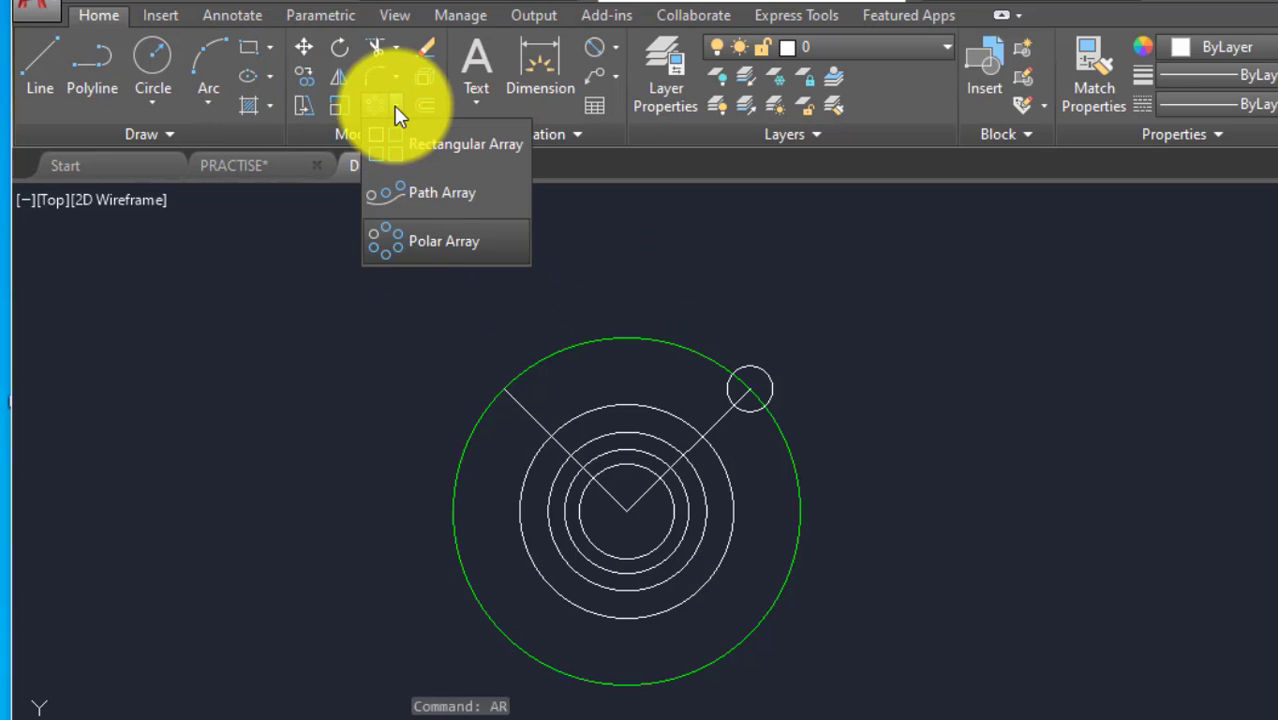
{"action": "left_click", "coordinate": [434, 241]}
{"action": "scroll", "coordinate": [775, 395], "scroll_direction": "up", "scroll_amount": 2}
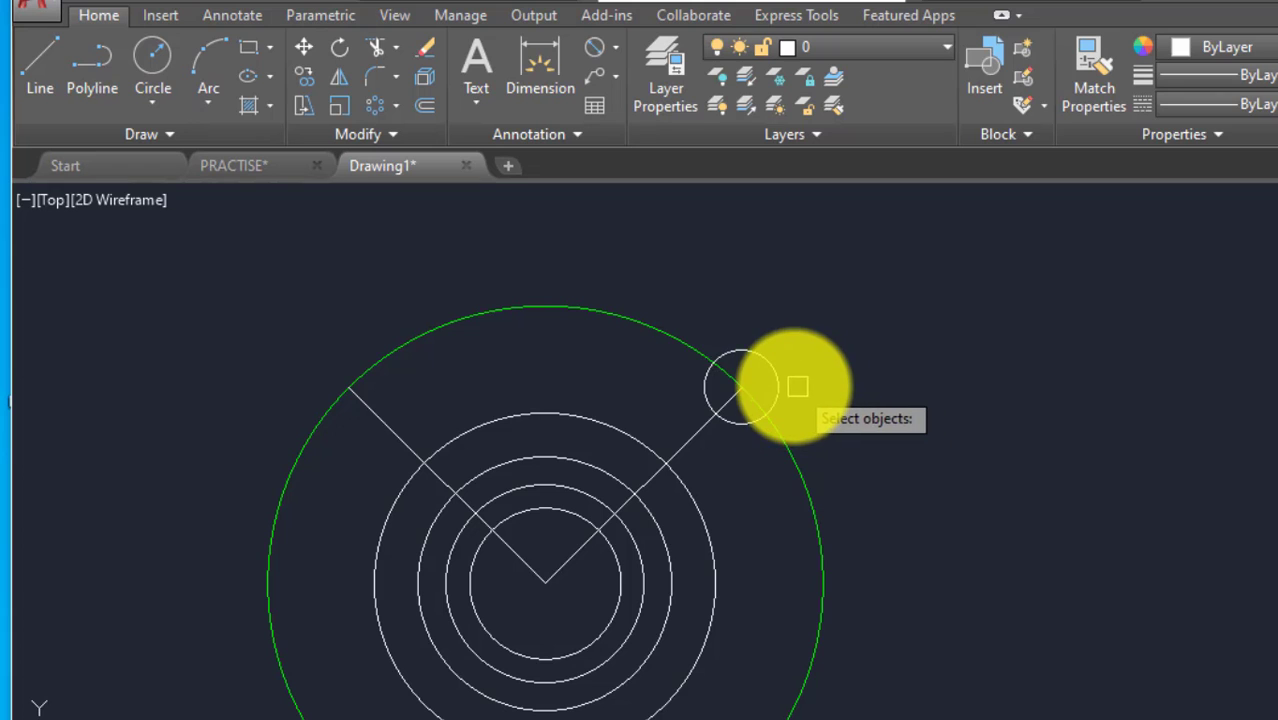
{"action": "left_click", "coordinate": [782, 382]}
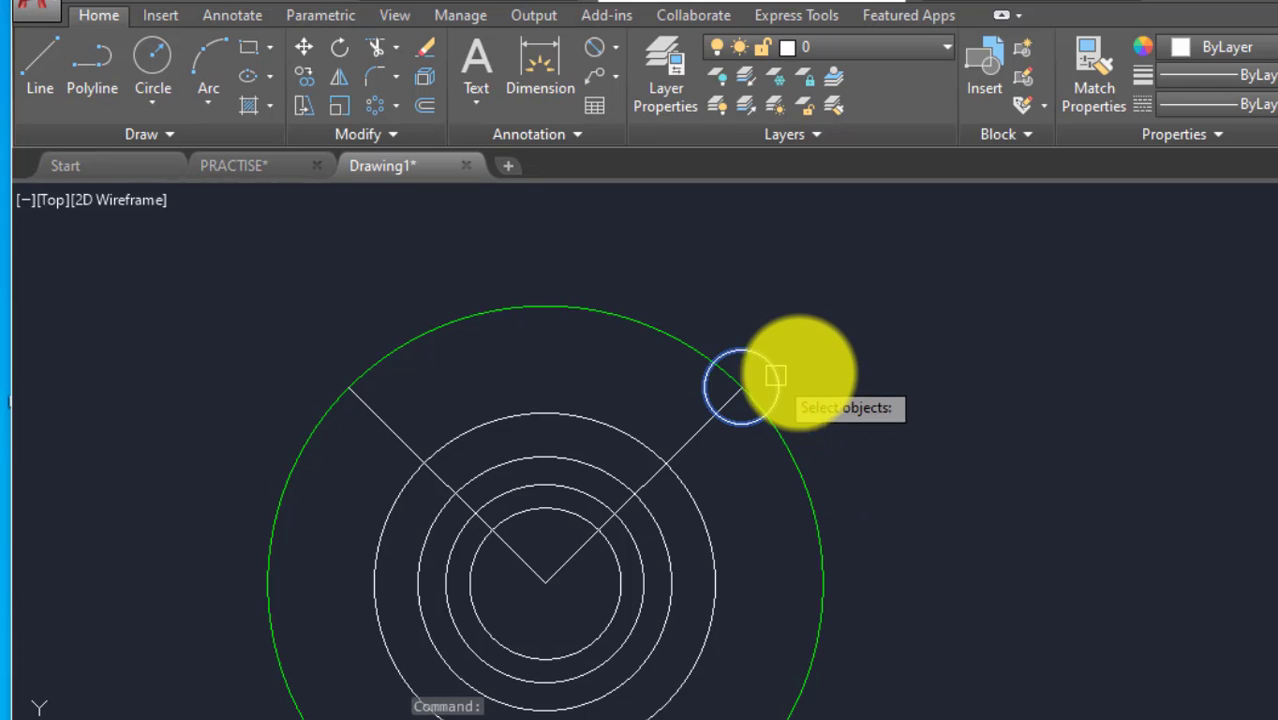
{"action": "key", "text": "Return"}
{"action": "scroll", "coordinate": [800, 430], "scroll_direction": "down", "scroll_amount": 3}
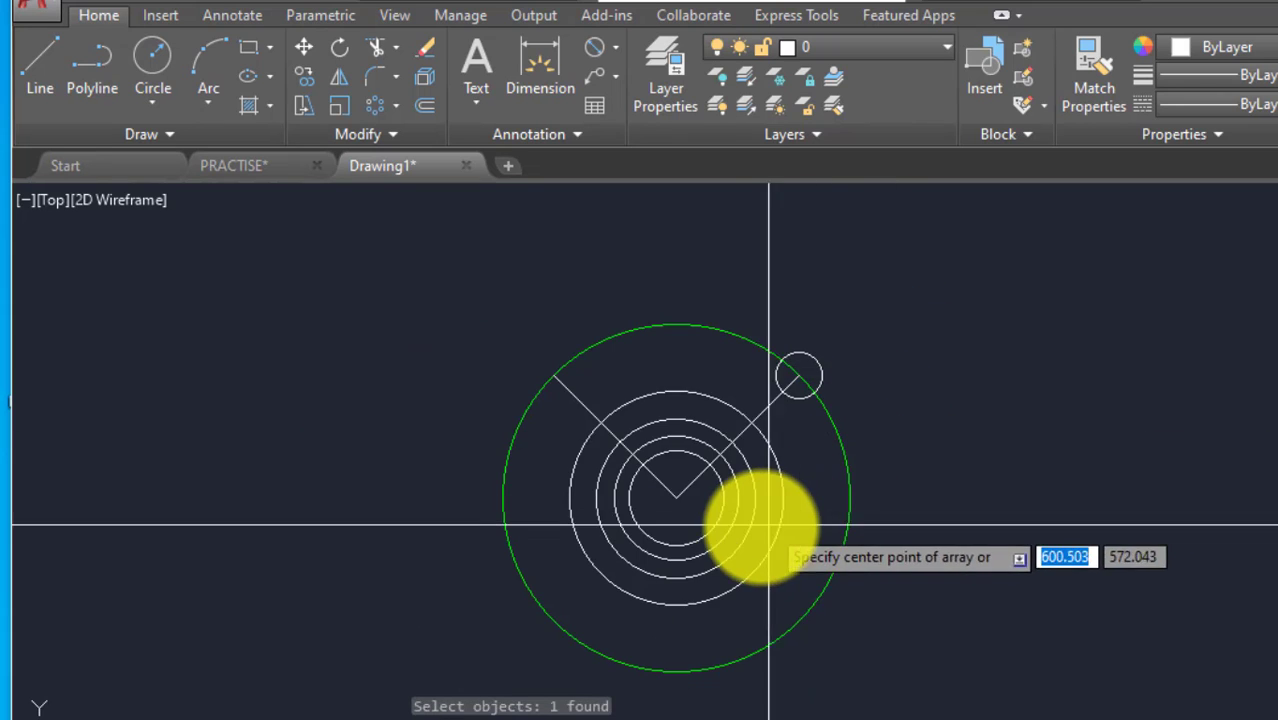
{"action": "left_click", "coordinate": [677, 497]}
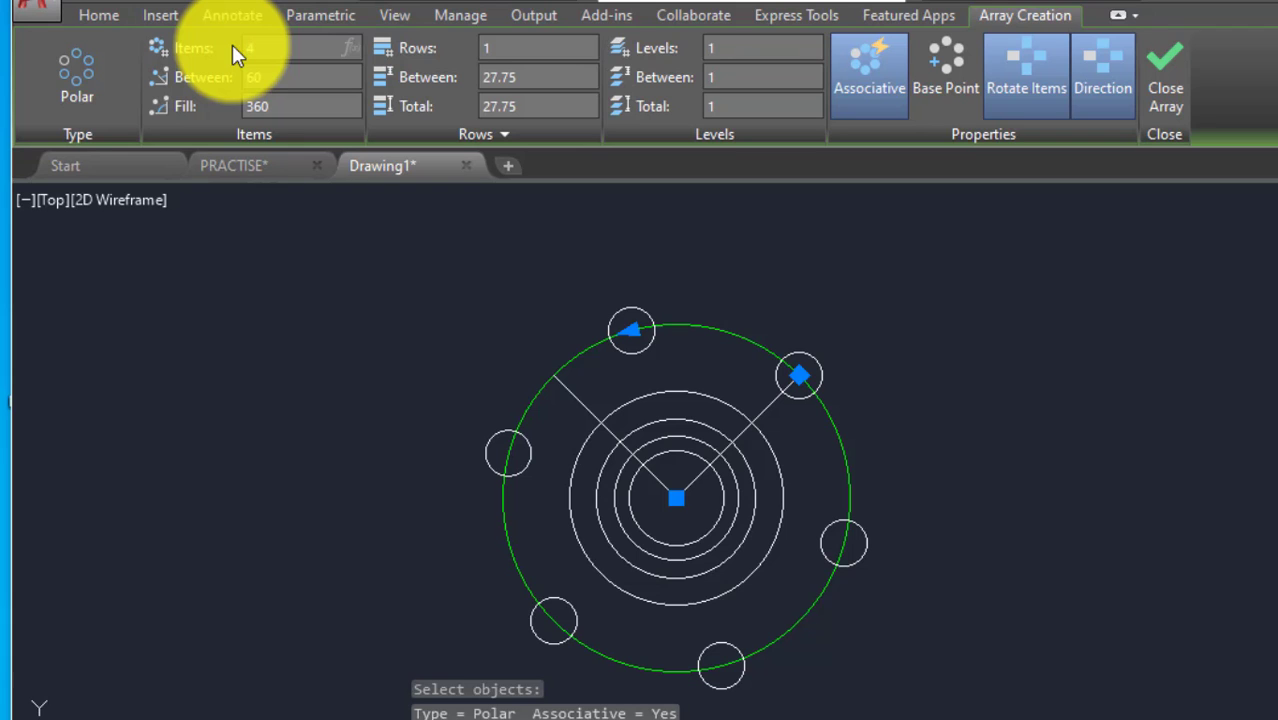
{"action": "key", "text": "Return"}
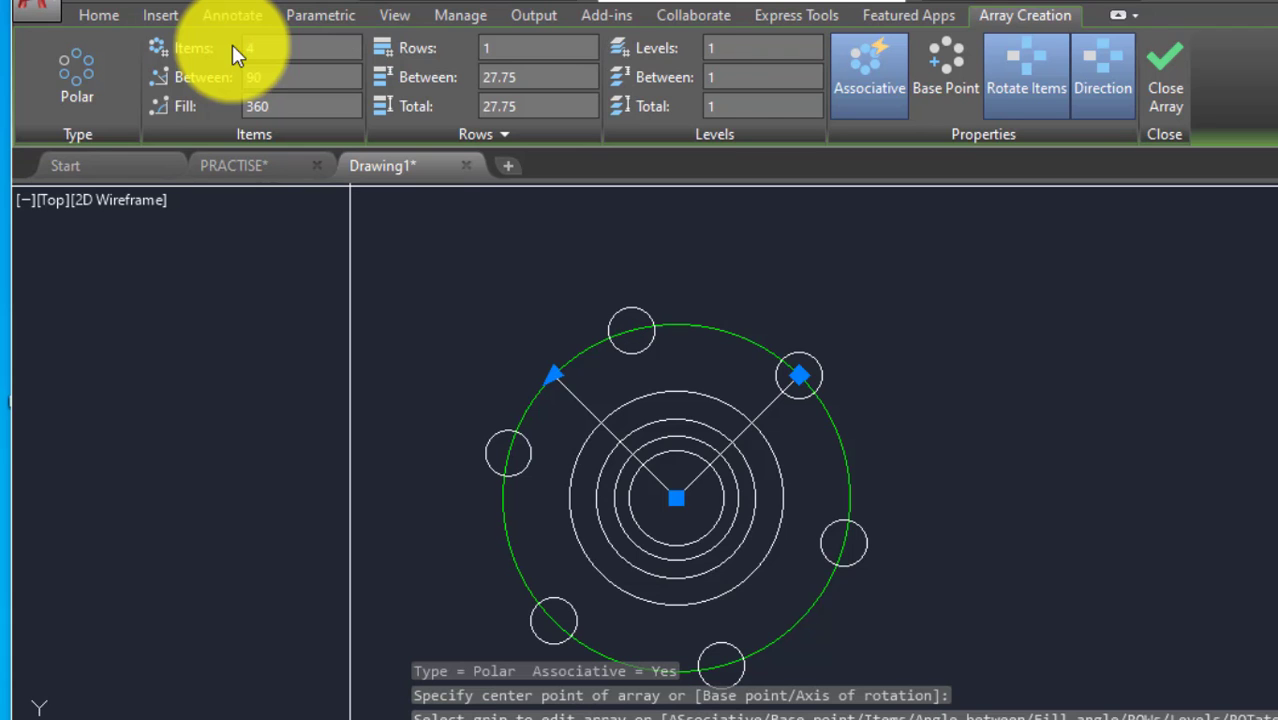
{"action": "key", "text": "Return"}
Review the arrayed bolt holes, then examine the flange's outer circle and the section's overall width dimension in the PRACTISE reference.
{"action": "middle_click_drag", "start_coordinate": [750, 381], "coordinate": [847, 353]}
{"action": "scroll", "coordinate": [700, 400], "scroll_direction": "down", "scroll_amount": 3}
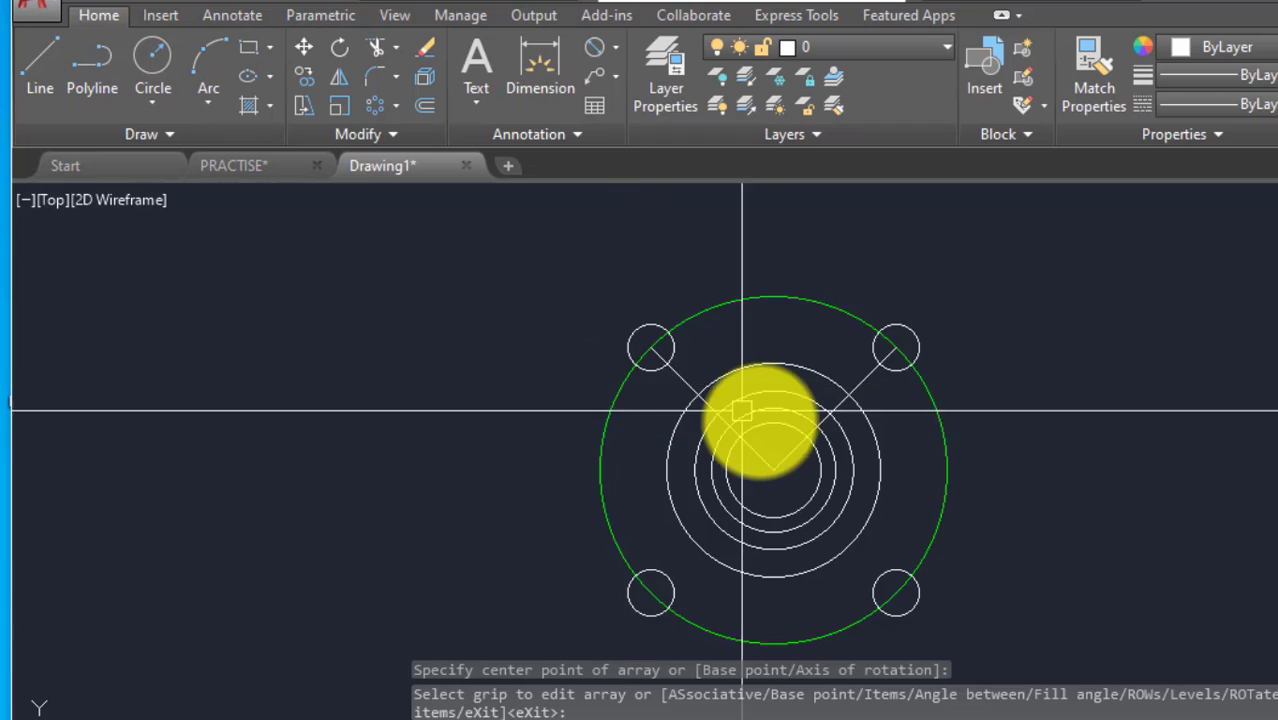
{"action": "scroll", "coordinate": [850, 371], "scroll_direction": "up", "scroll_amount": 3}
{"action": "scroll", "coordinate": [704, 352], "scroll_direction": "down", "scroll_amount": 4}
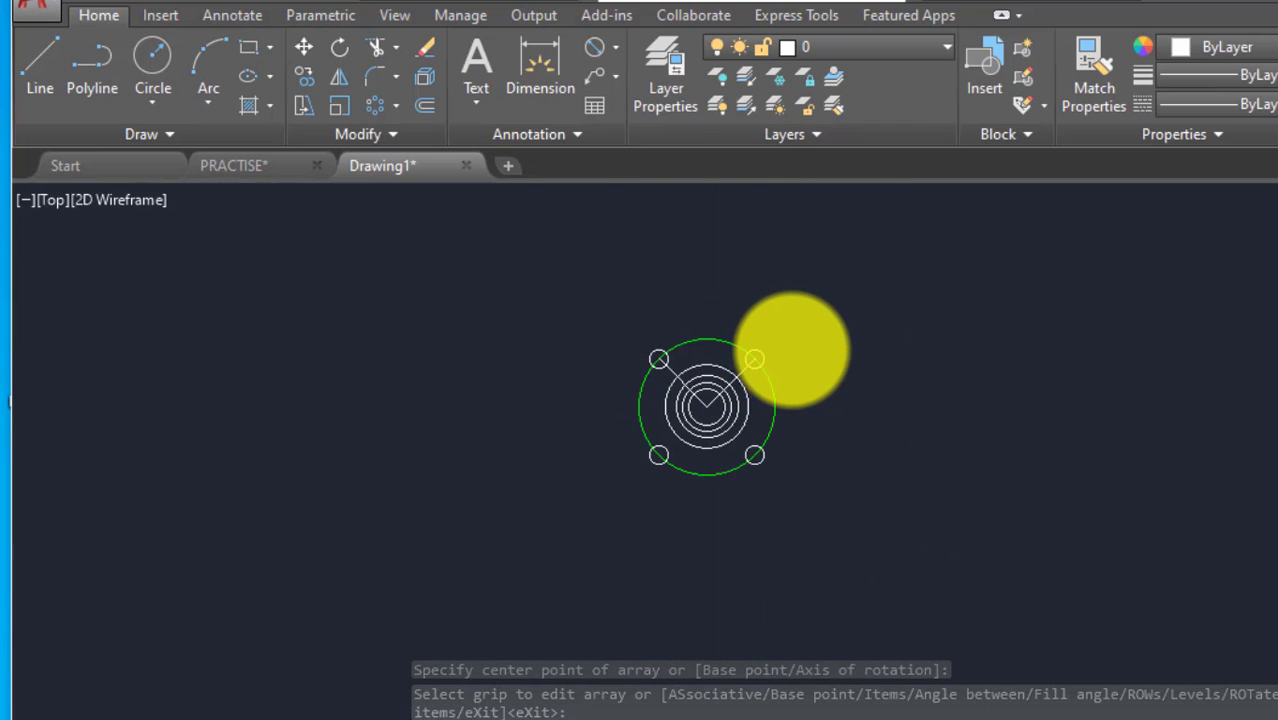
{"action": "scroll", "coordinate": [797, 350], "scroll_direction": "up", "scroll_amount": 2}
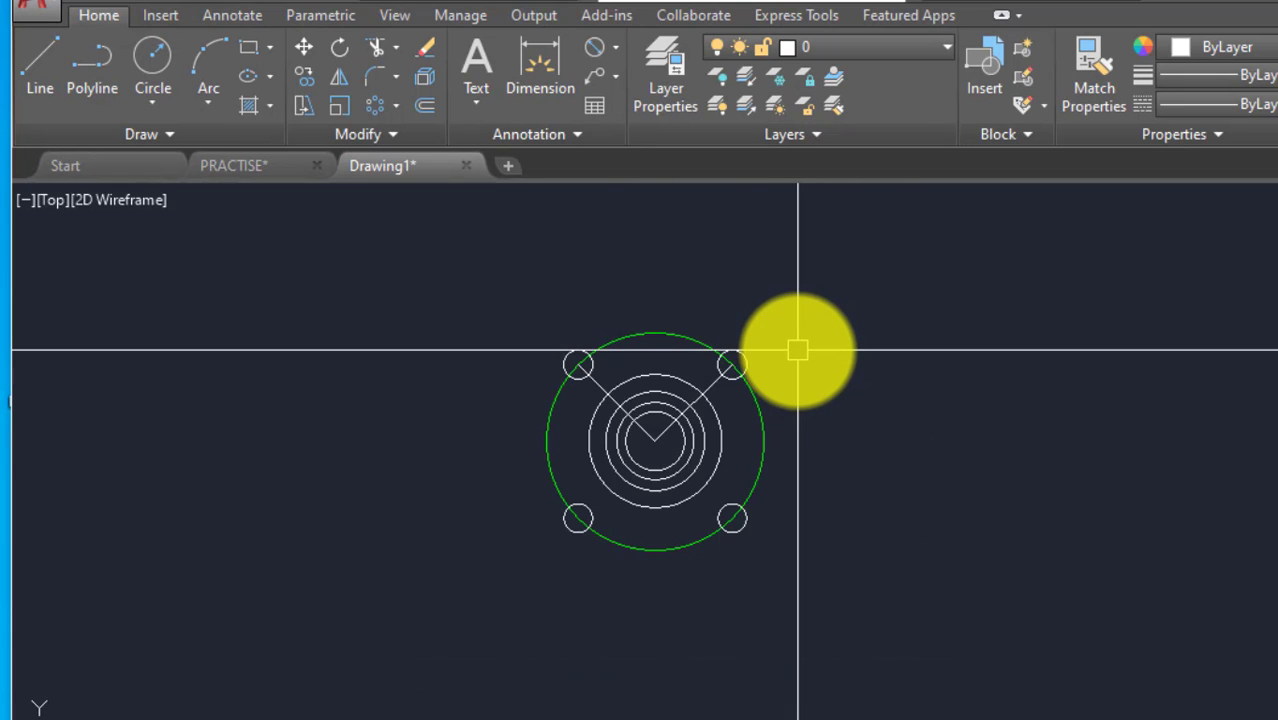
{"action": "left_click", "coordinate": [247, 172]}
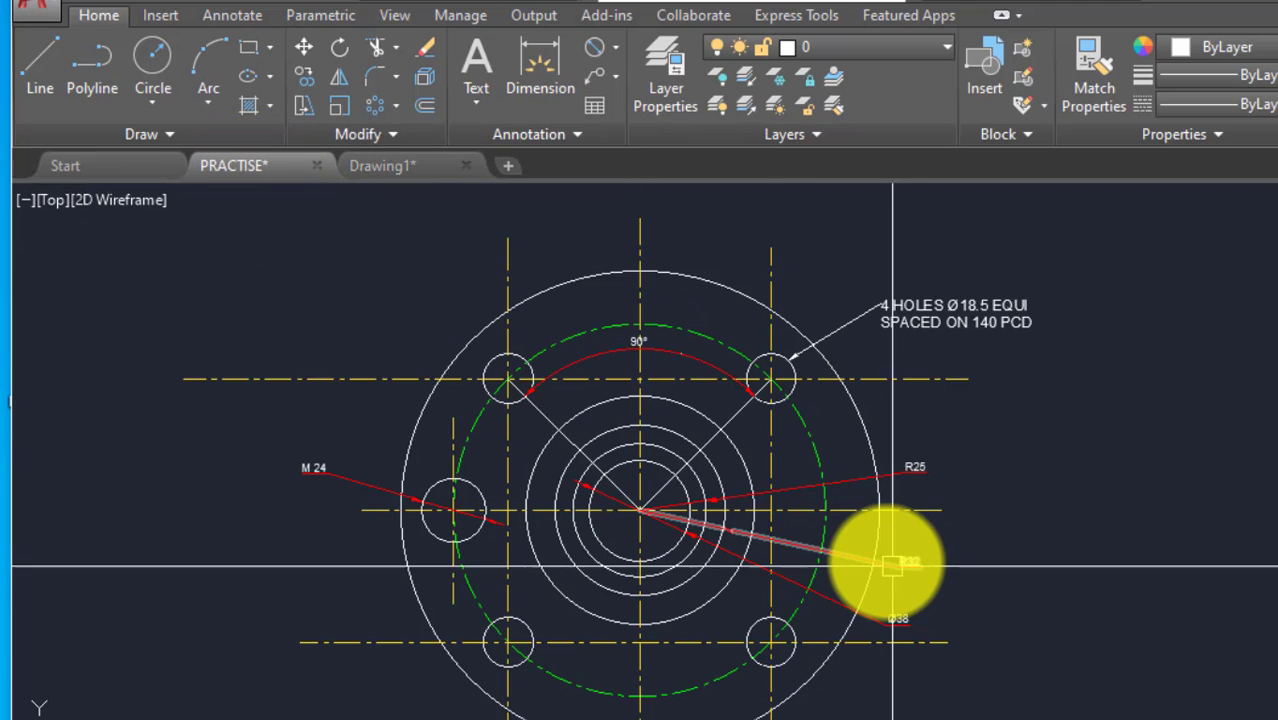
{"action": "scroll", "coordinate": [884, 561], "scroll_direction": "down", "scroll_amount": 3}
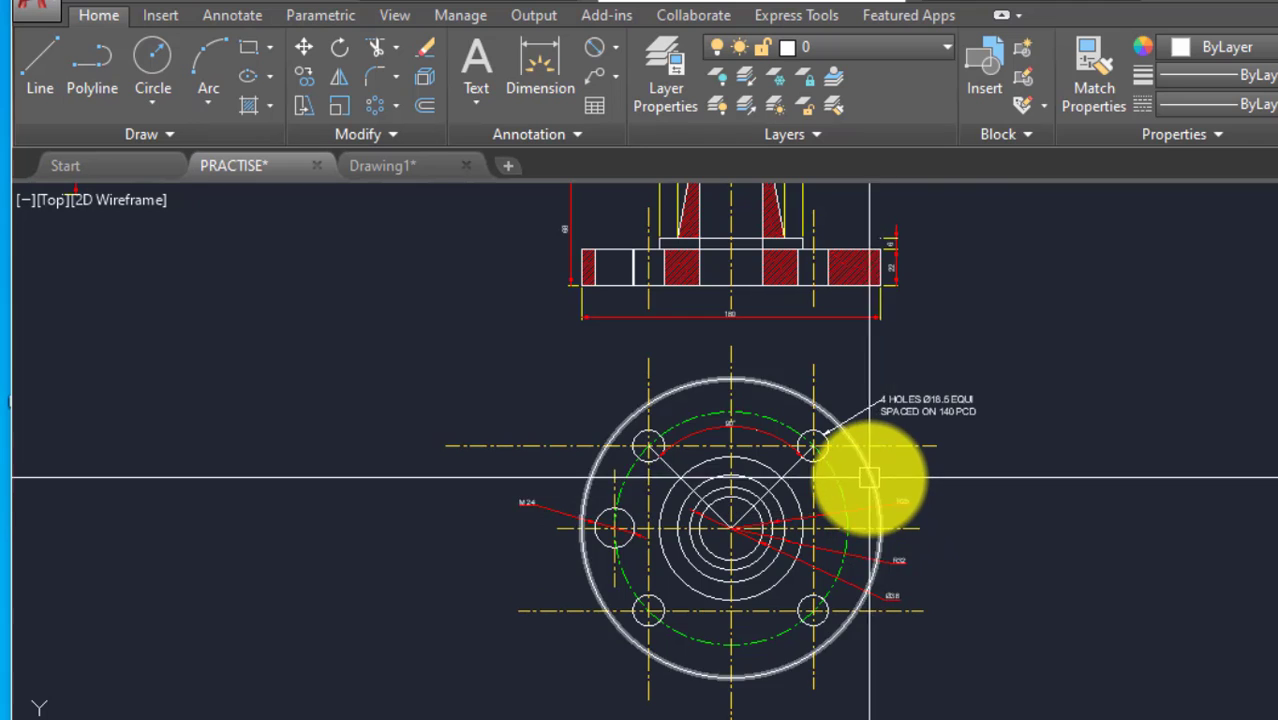
{"action": "scroll", "coordinate": [778, 452], "scroll_direction": "up", "scroll_amount": 3}
{"action": "scroll", "coordinate": [760, 440], "scroll_direction": "down", "scroll_amount": 3}
{"action": "scroll", "coordinate": [827, 442], "scroll_direction": "up", "scroll_amount": 3}
{"action": "scroll", "coordinate": [813, 448], "scroll_direction": "down", "scroll_amount": 3}
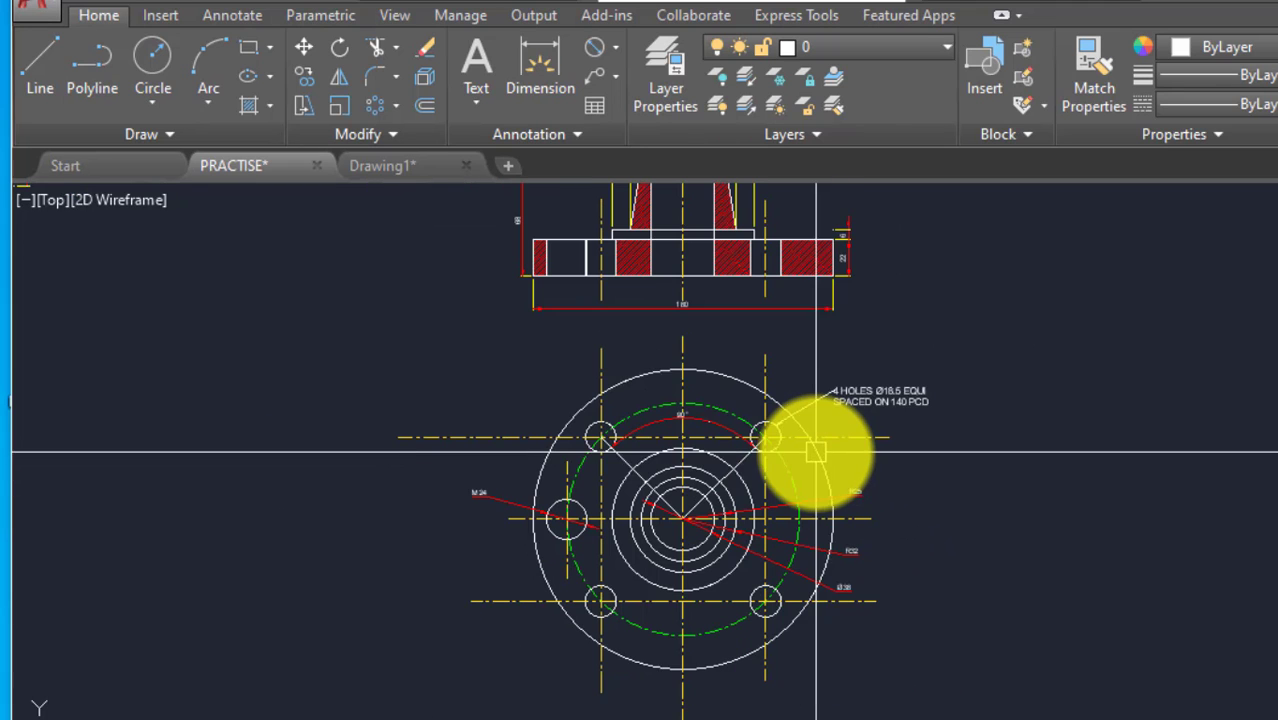
{"action": "scroll", "coordinate": [813, 456], "scroll_direction": "up", "scroll_amount": 3}
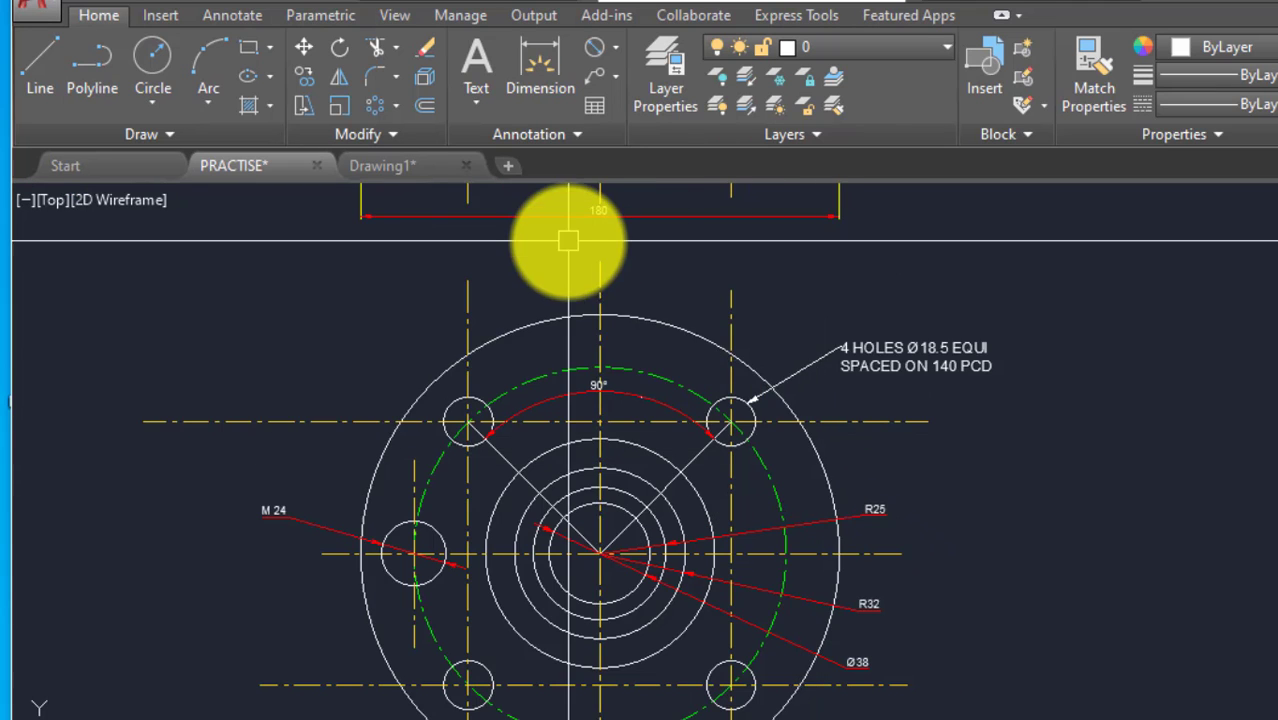
{"action": "scroll", "coordinate": [675, 337], "scroll_direction": "down", "scroll_amount": 3}
{"action": "scroll", "coordinate": [665, 300], "scroll_direction": "up", "scroll_amount": 3}
{"action": "scroll", "coordinate": [719, 342], "scroll_direction": "down", "scroll_amount": 3}
{"action": "scroll", "coordinate": [727, 385], "scroll_direction": "up", "scroll_amount": 3}
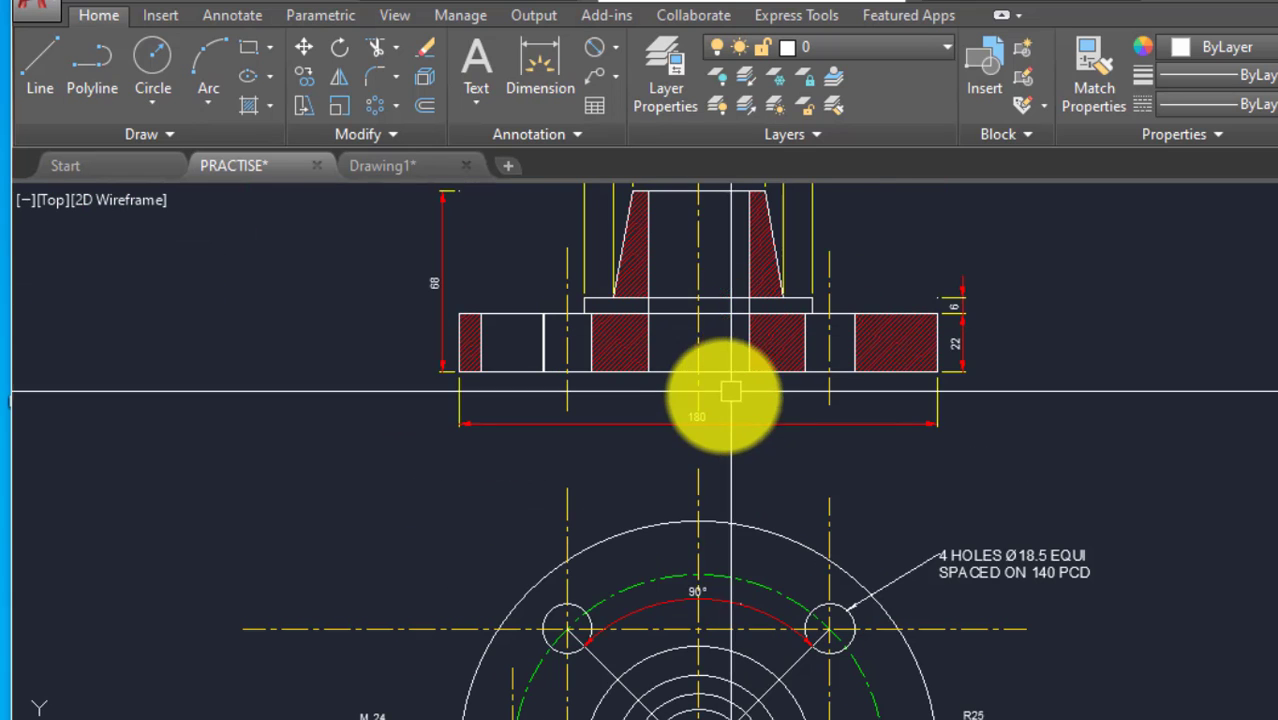
{"action": "scroll", "coordinate": [640, 418], "scroll_direction": "down", "scroll_amount": 3}
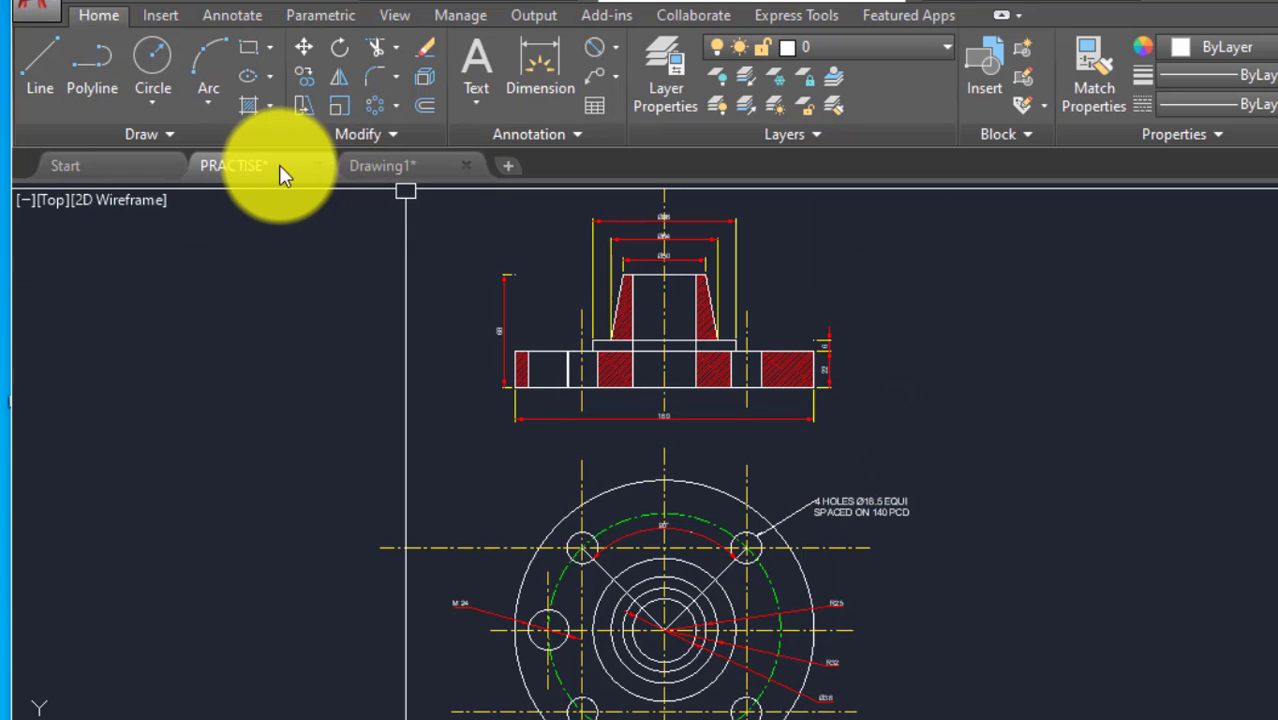
{"action": "mouse_move", "coordinate": [249, 158]}
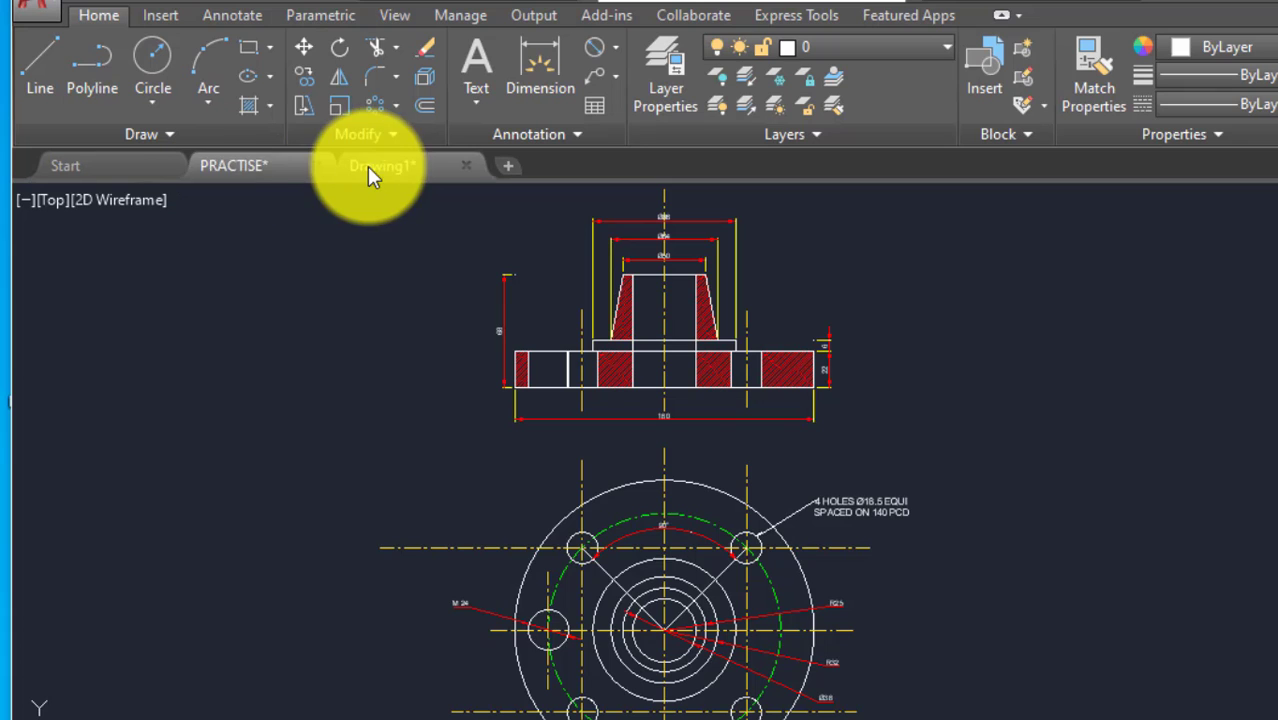
Switch to Drawing1 and load the HIDDEN linetype from acad.lin into the drawing.
{"action": "left_click", "coordinate": [374, 167]}
{"action": "scroll", "coordinate": [845, 442], "scroll_direction": "up", "scroll_amount": 3}
{"action": "scroll", "coordinate": [867, 479], "scroll_direction": "down", "scroll_amount": 3}
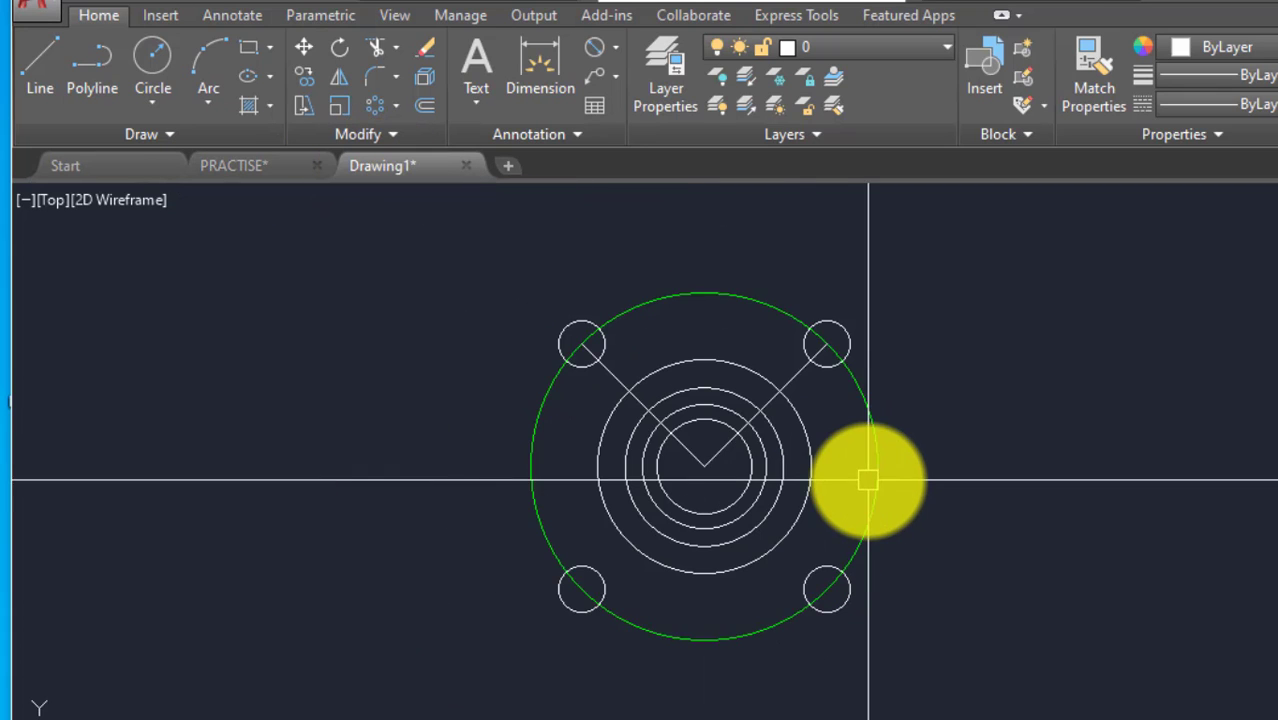
{"action": "scroll", "coordinate": [884, 436], "scroll_direction": "up", "scroll_amount": 2}
{"action": "left_click", "coordinate": [884, 436]}
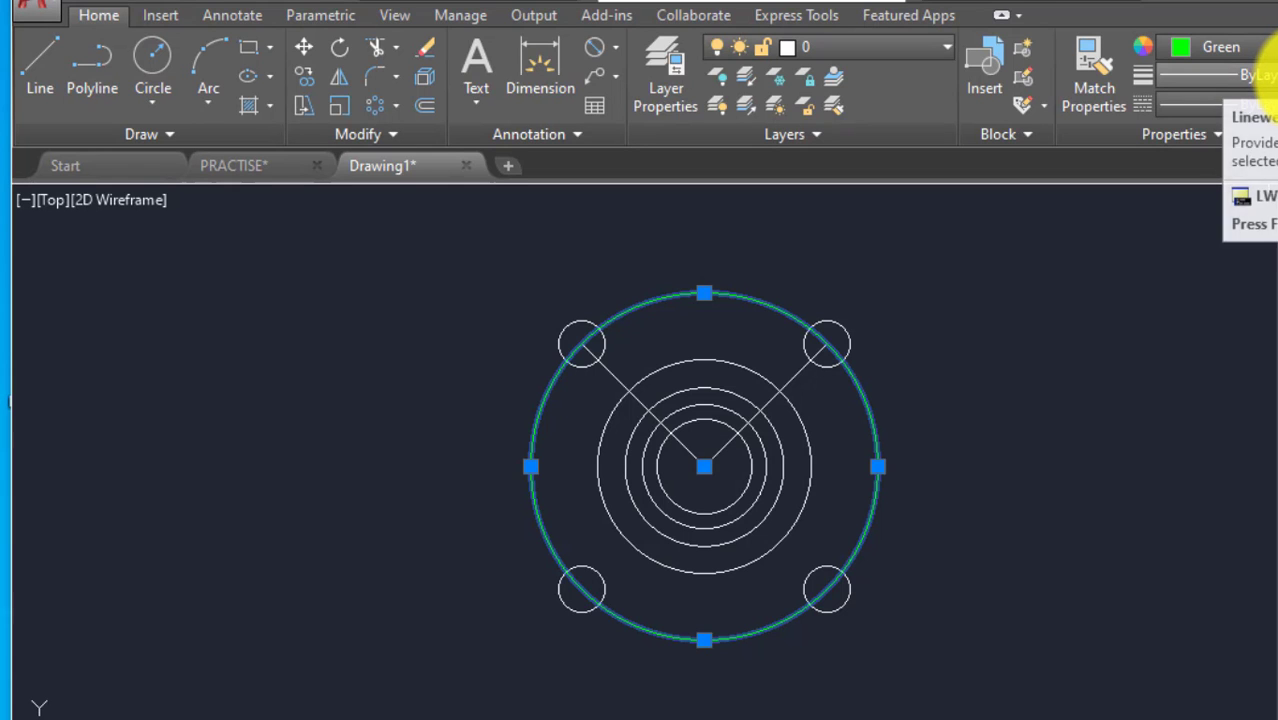
{"action": "left_click", "coordinate": [1276, 105]}
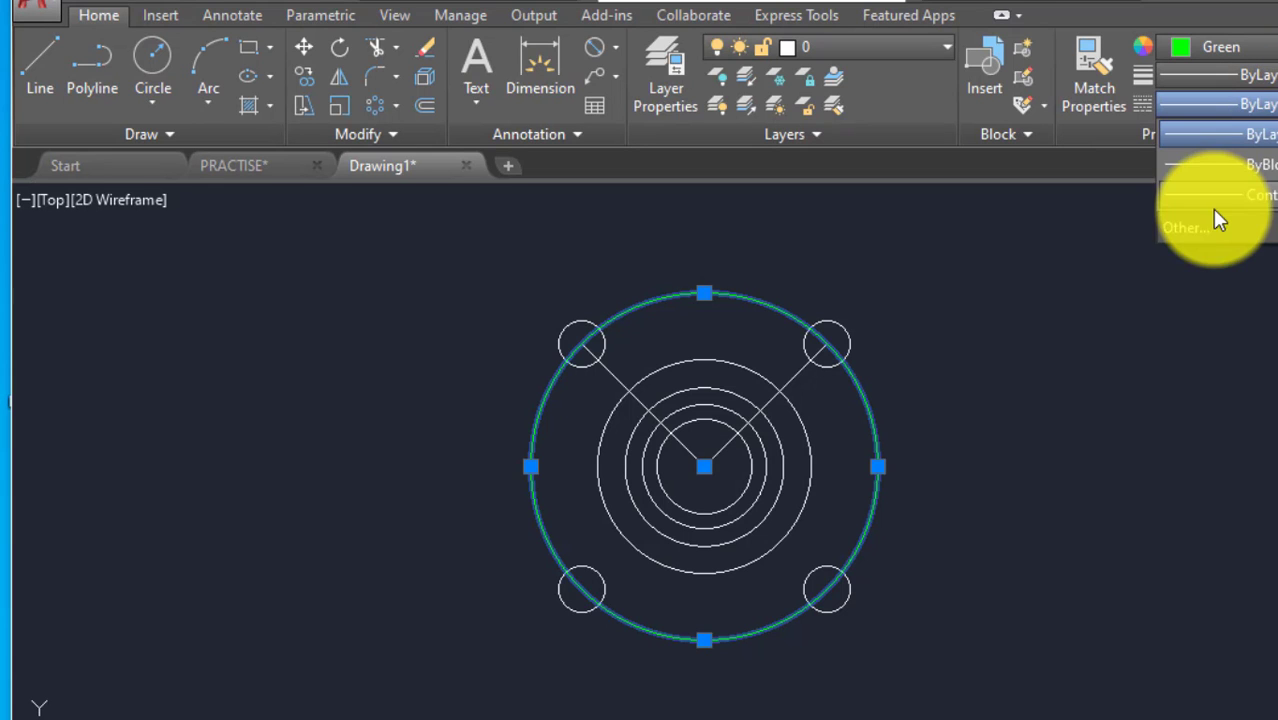
{"action": "left_click", "coordinate": [1184, 230]}
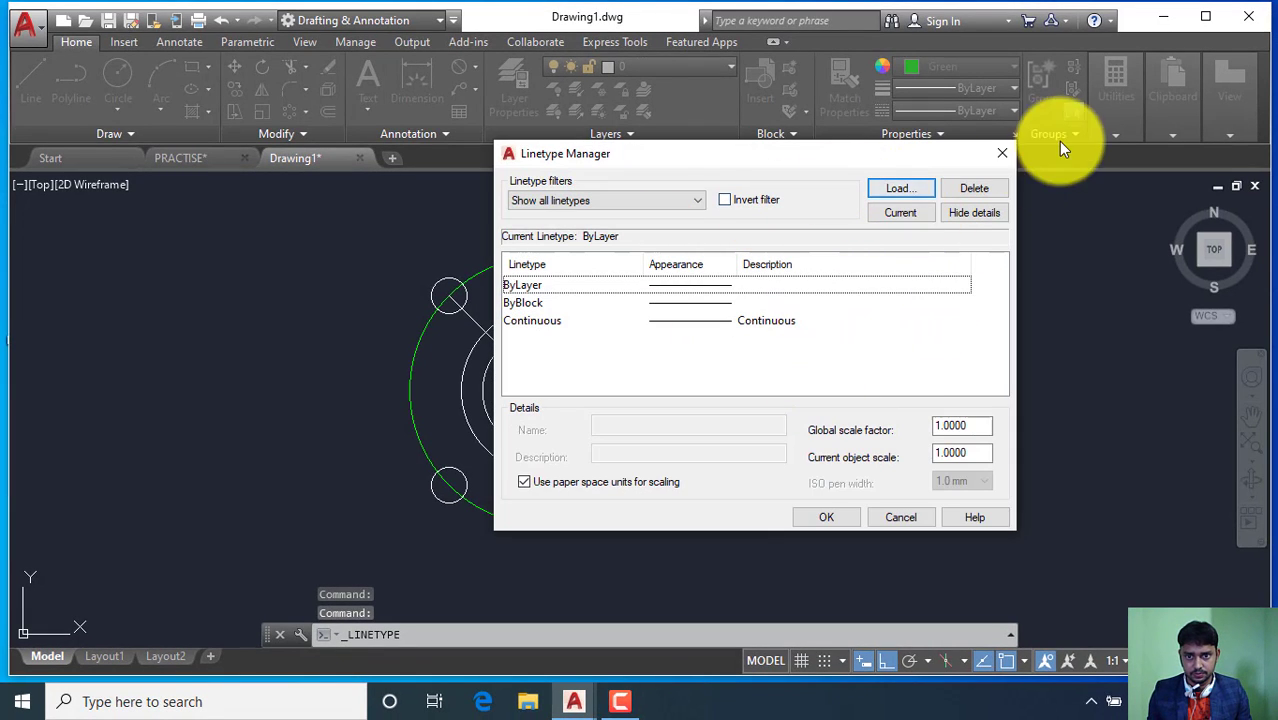
{"action": "left_click", "coordinate": [900, 189]}
{"action": "scroll", "coordinate": [672, 396], "scroll_direction": "down", "scroll_amount": 6}
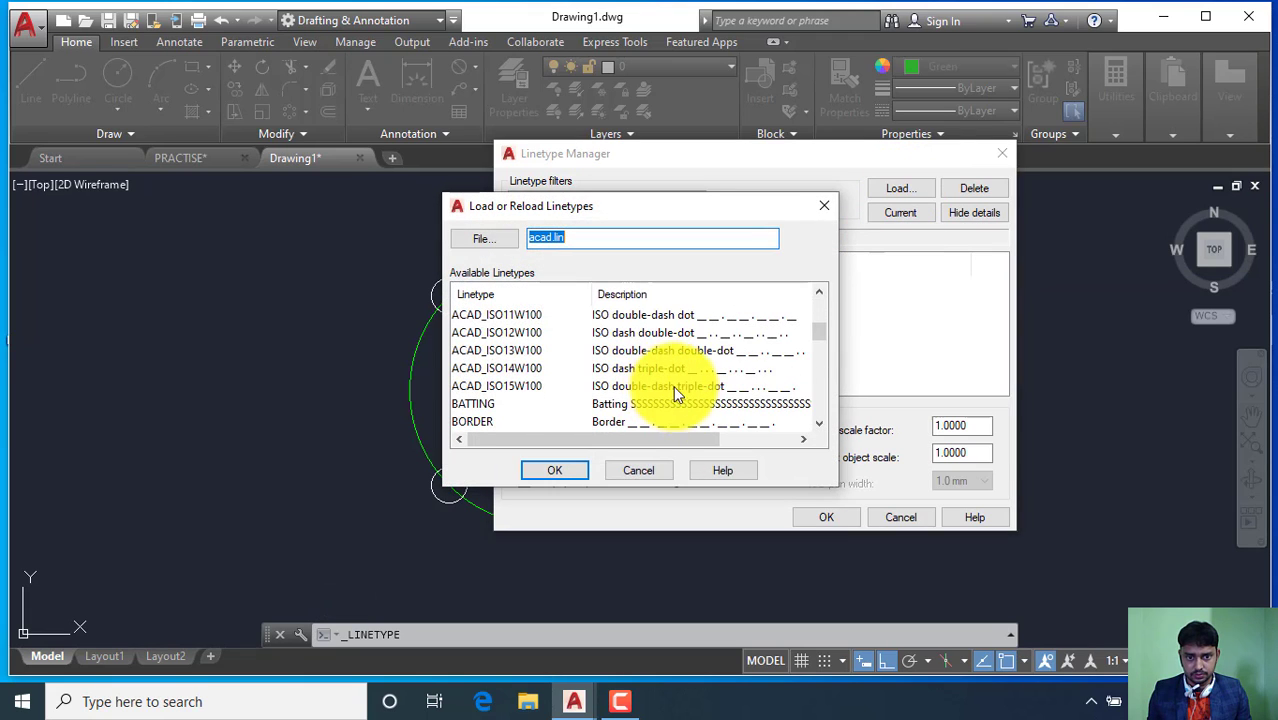
{"action": "scroll", "coordinate": [672, 400], "scroll_direction": "down", "scroll_amount": 6}
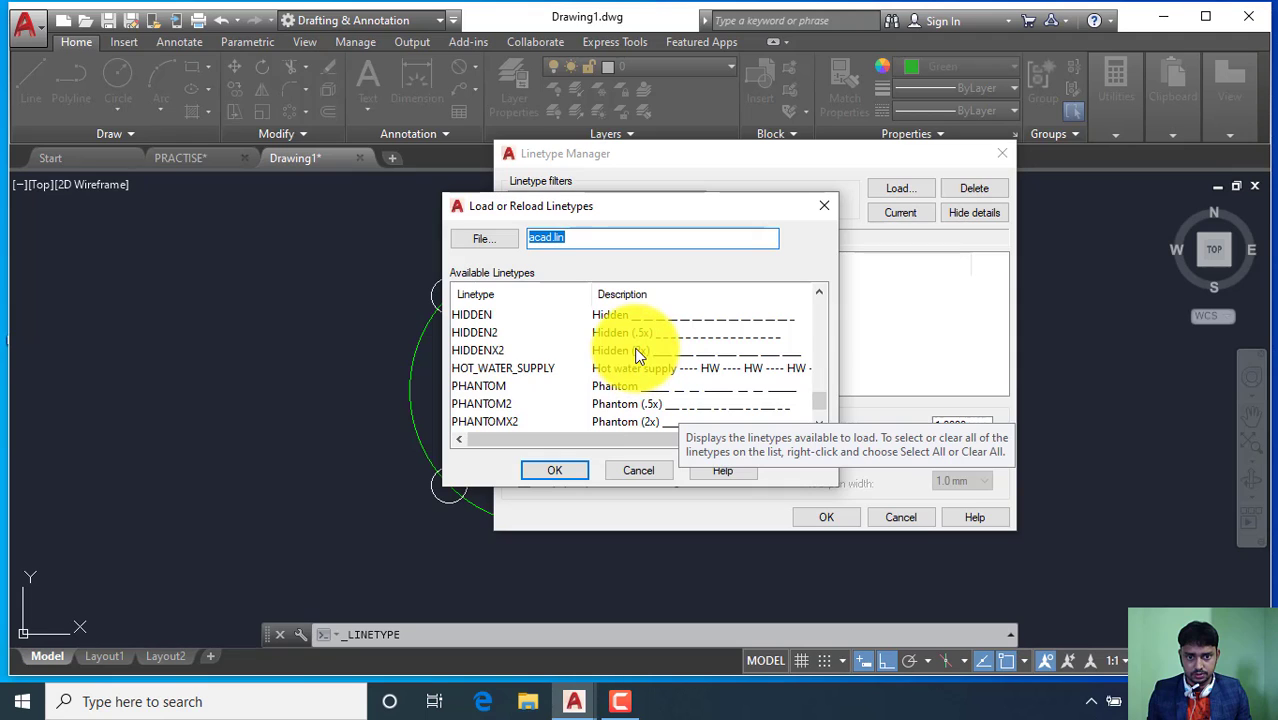
{"action": "left_click", "coordinate": [642, 316]}
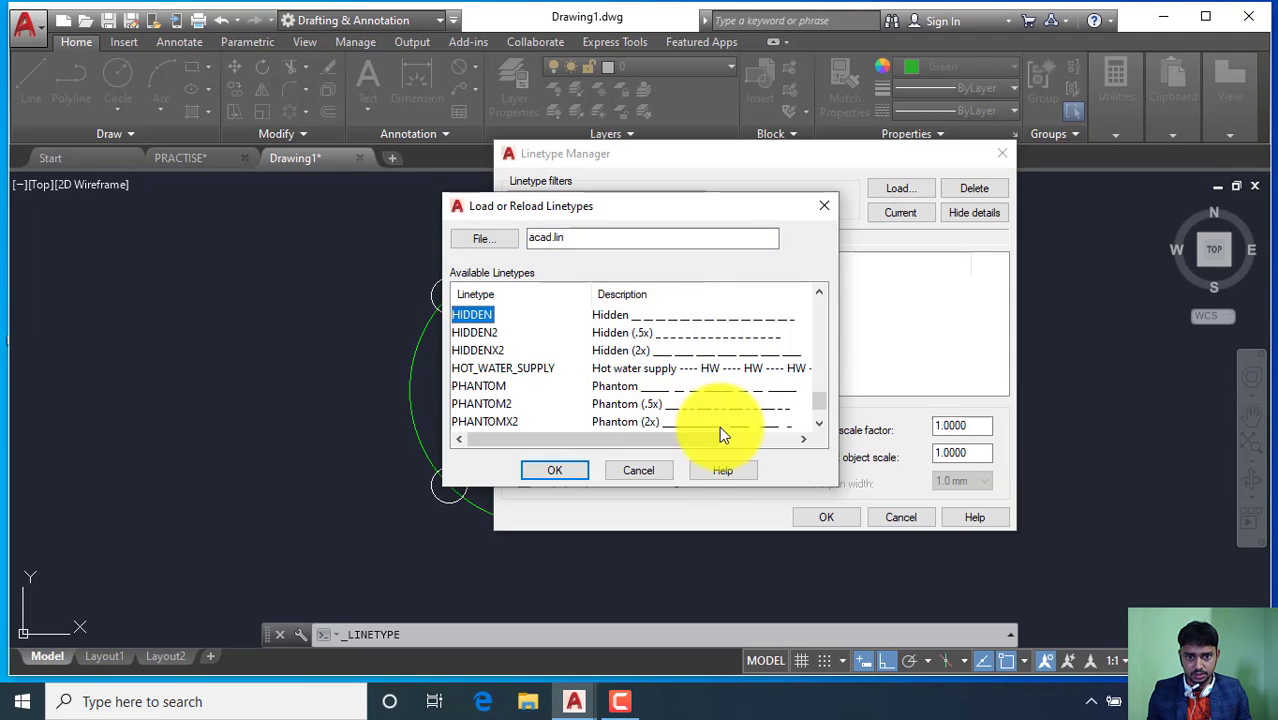
{"action": "left_click", "coordinate": [555, 471]}
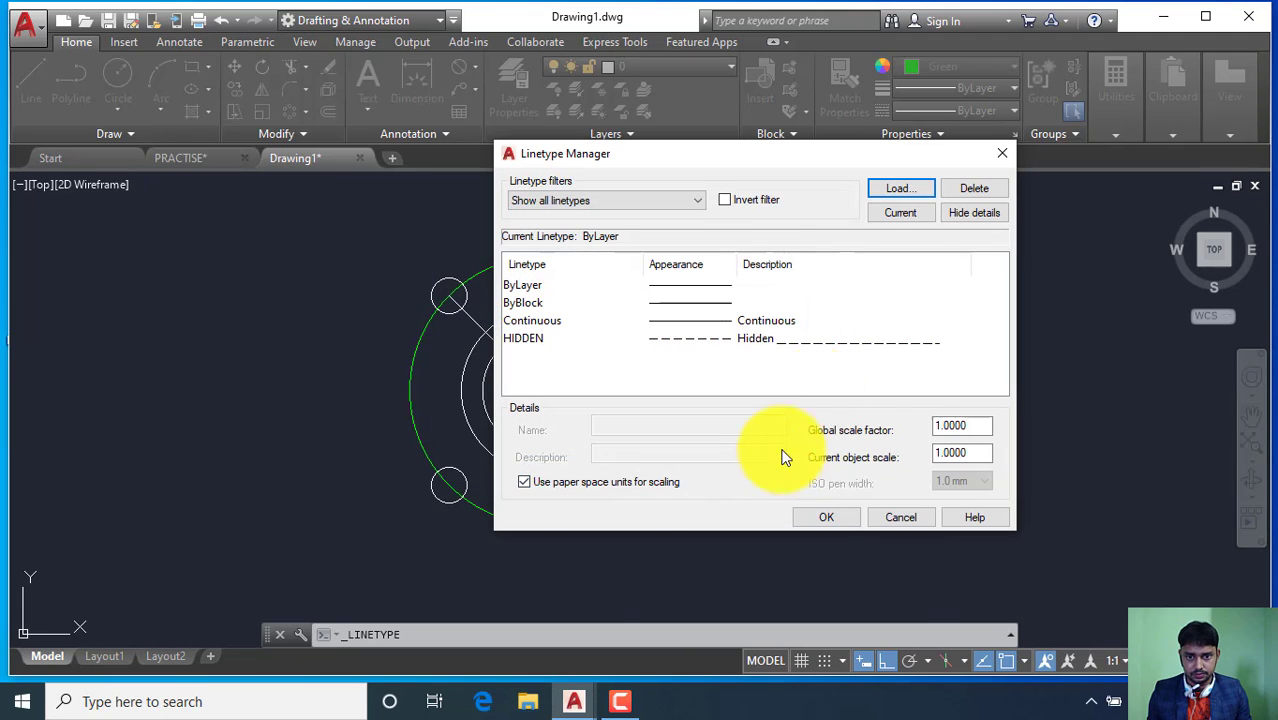
{"action": "left_click", "coordinate": [825, 517]}
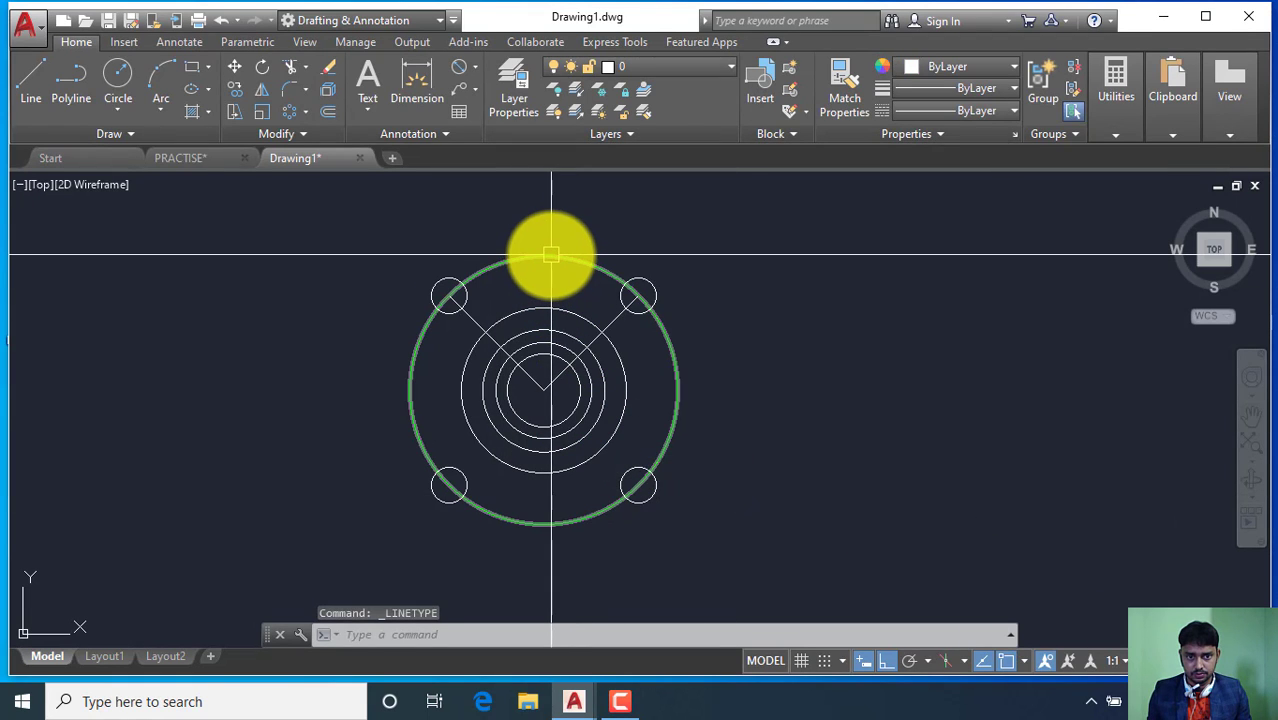
Assign the HIDDEN linetype to the green pitch circle.
{"action": "left_click", "coordinate": [551, 258]}
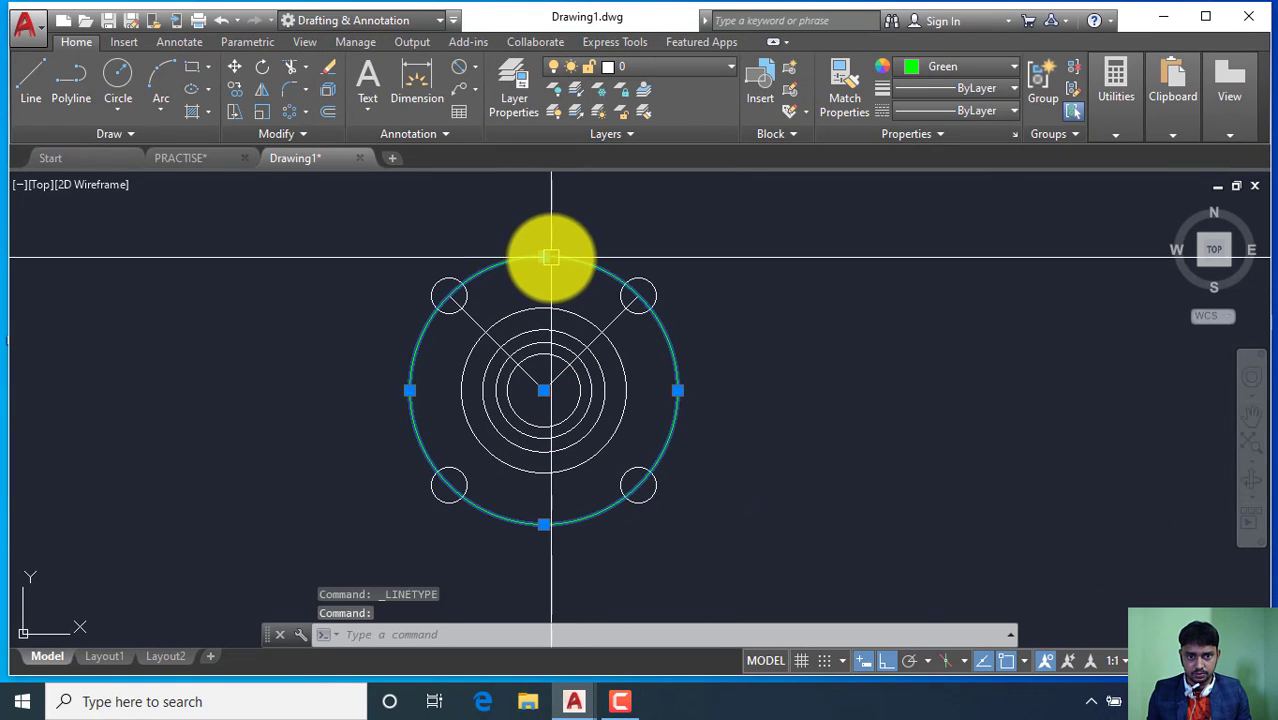
{"action": "left_click", "coordinate": [1008, 112]}
{"action": "left_click", "coordinate": [927, 207]}
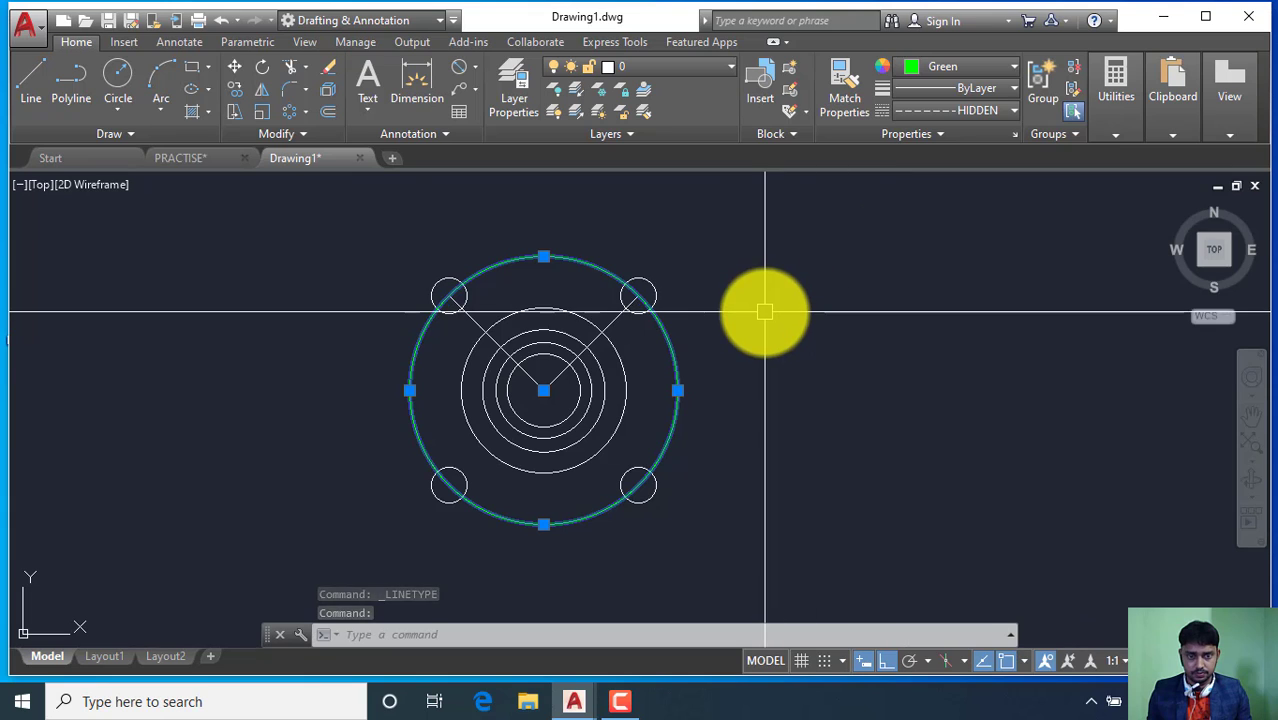
{"action": "key", "text": "Escape"}
Set the green pitch circle's linetype scale to 15 in its properties.
{"action": "scroll", "coordinate": [551, 274], "scroll_direction": "up", "scroll_amount": 2}
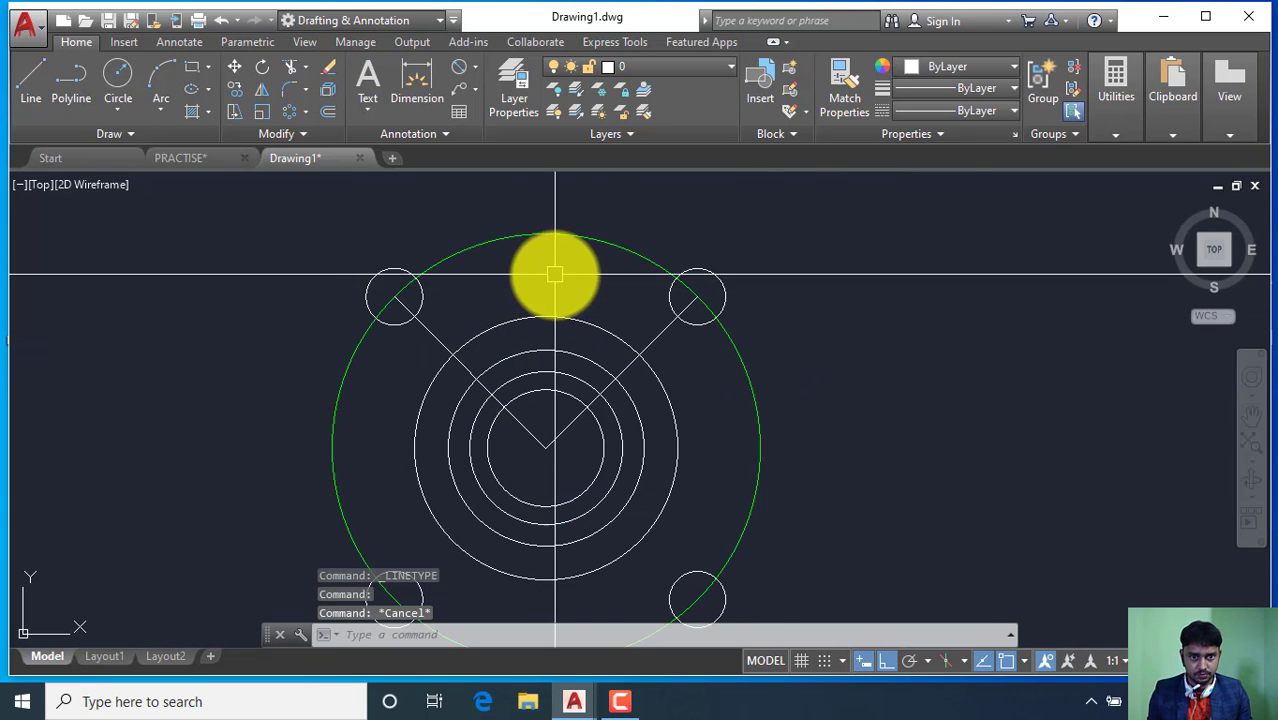
{"action": "left_click", "coordinate": [604, 237]}
{"action": "right_click", "coordinate": [605, 237]}
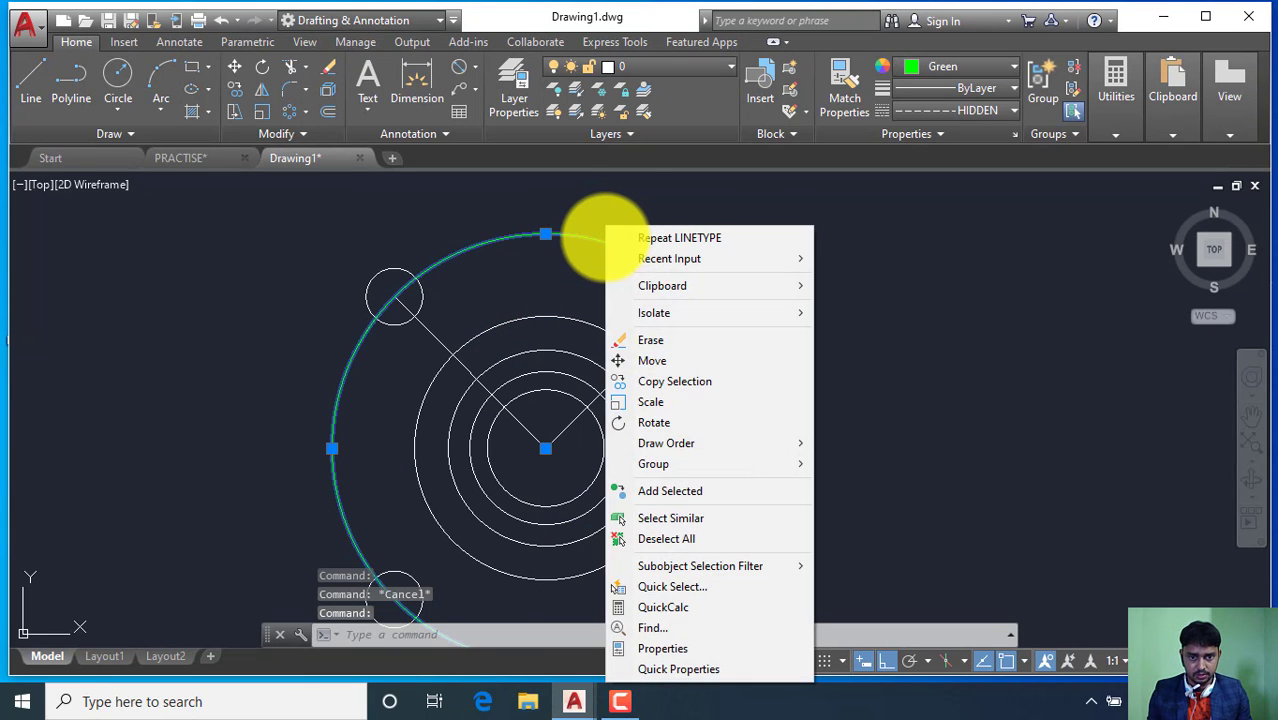
{"action": "left_click", "coordinate": [654, 648]}
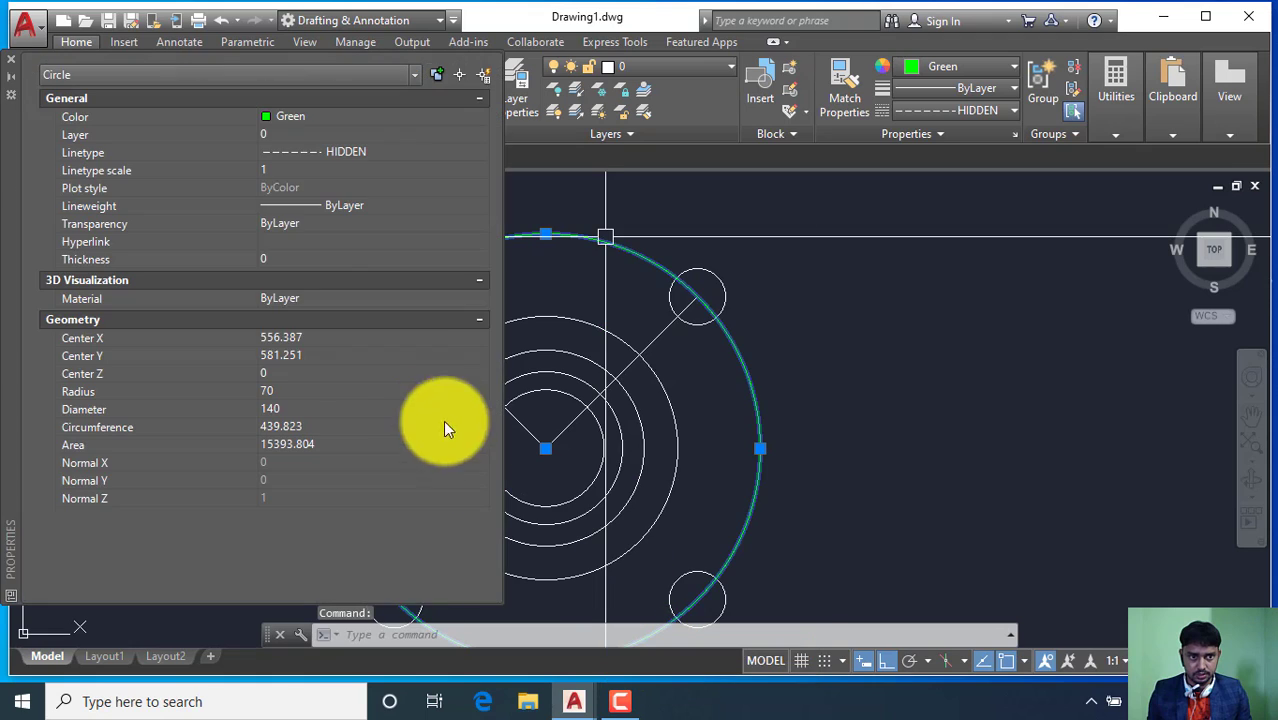
{"action": "left_click", "coordinate": [283, 170]}
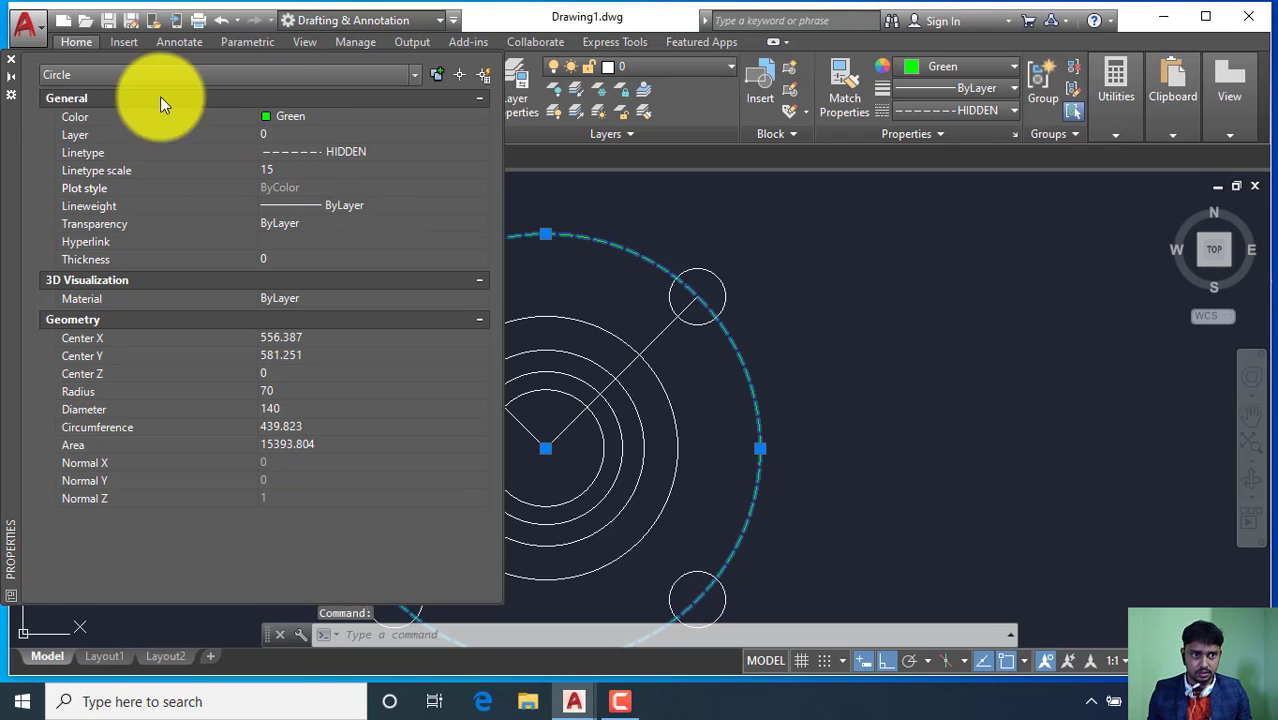
{"action": "left_click", "coordinate": [11, 59]}
{"action": "key", "text": "Escape"}
{"action": "scroll", "coordinate": [598, 284], "scroll_direction": "down", "scroll_amount": 4}
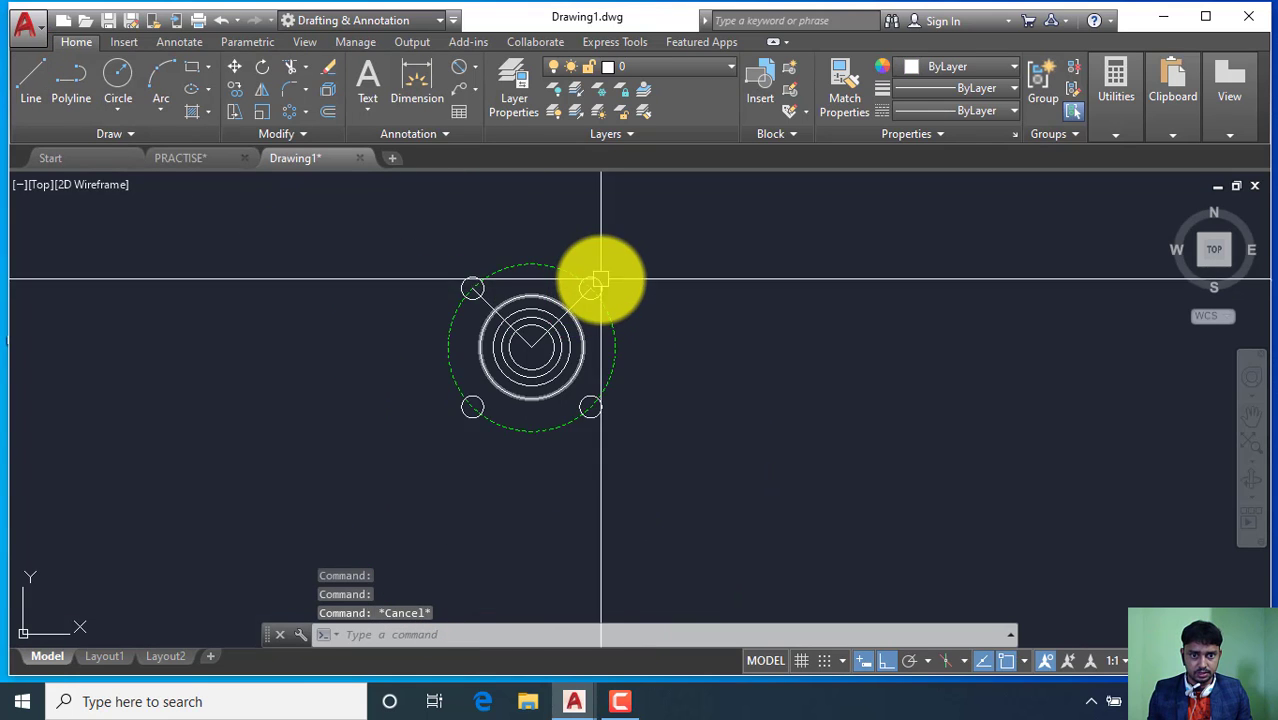
Draw the flange's outer circle with a radius of 90 from the common centre of the concentric circles.
{"action": "scroll", "coordinate": [610, 280], "scroll_direction": "up", "scroll_amount": 4}
{"action": "scroll", "coordinate": [613, 394], "scroll_direction": "down", "scroll_amount": 2}
{"action": "scroll", "coordinate": [612, 324], "scroll_direction": "up", "scroll_amount": 2}
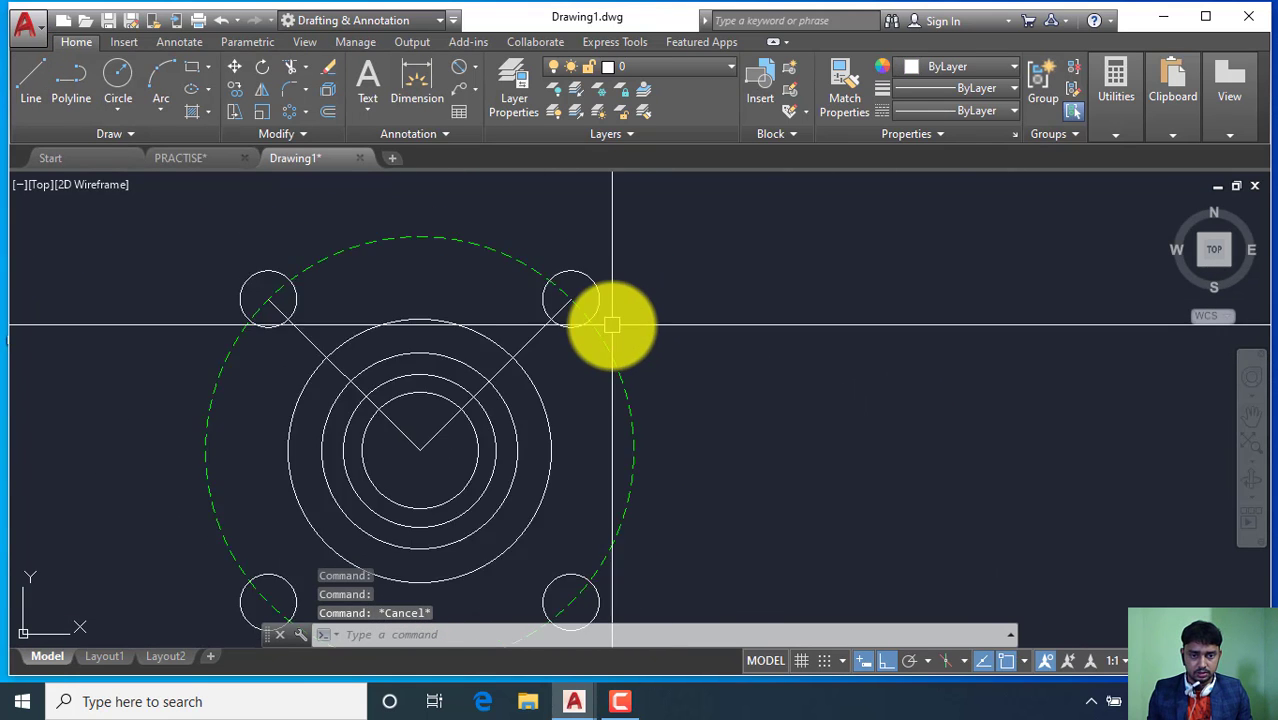
{"action": "scroll", "coordinate": [612, 324], "scroll_direction": "down", "scroll_amount": 2}
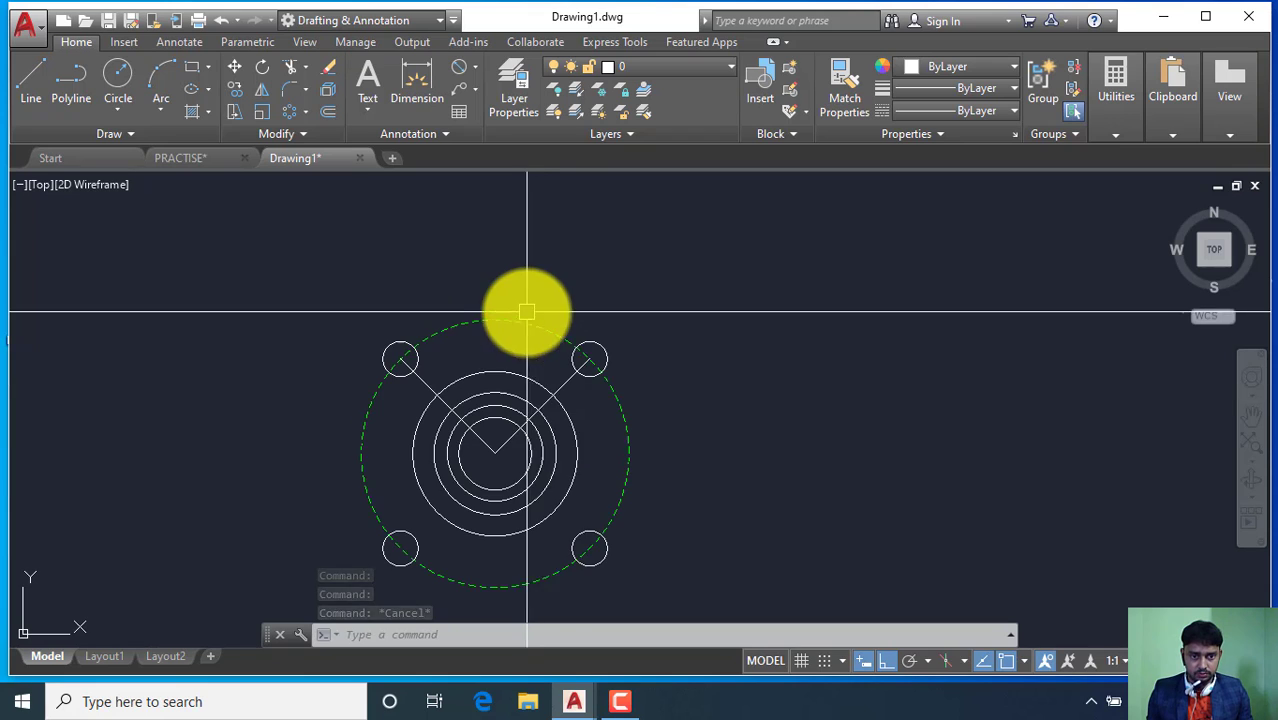
{"action": "key", "text": "Return"}
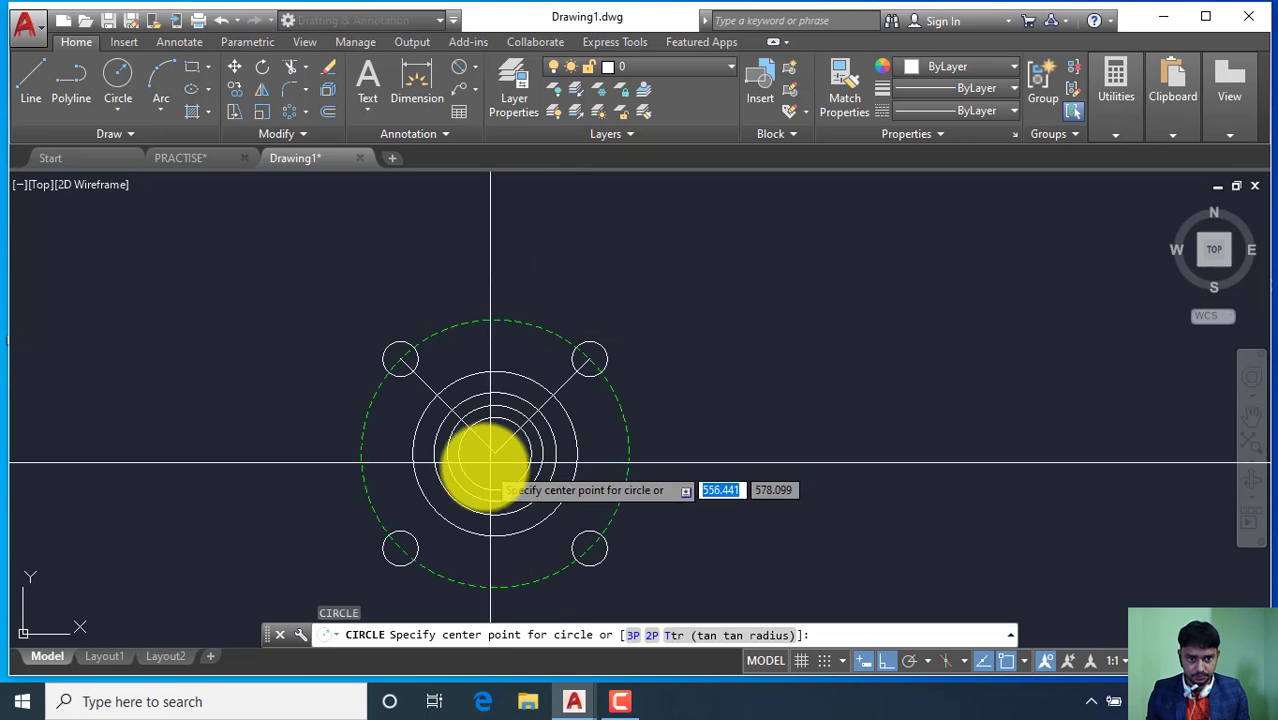
{"action": "left_click", "coordinate": [494, 455]}
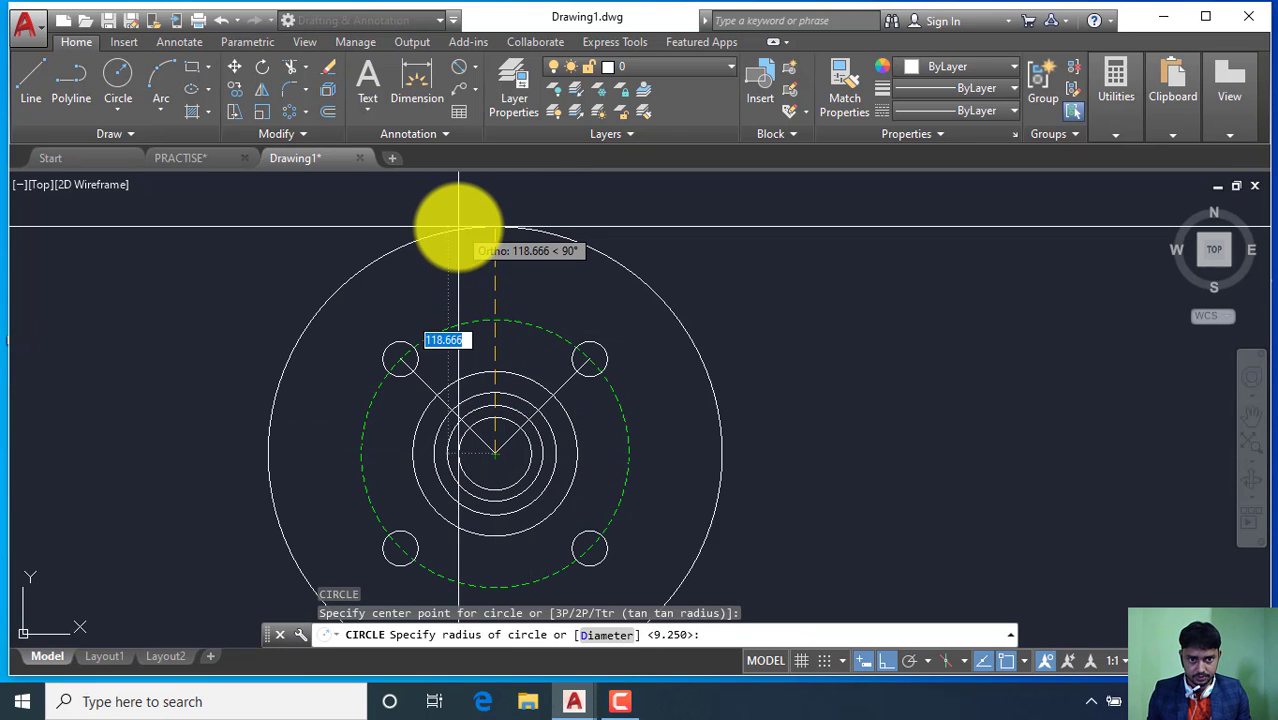
{"action": "scroll", "coordinate": [458, 226], "scroll_direction": "down", "scroll_amount": 2}
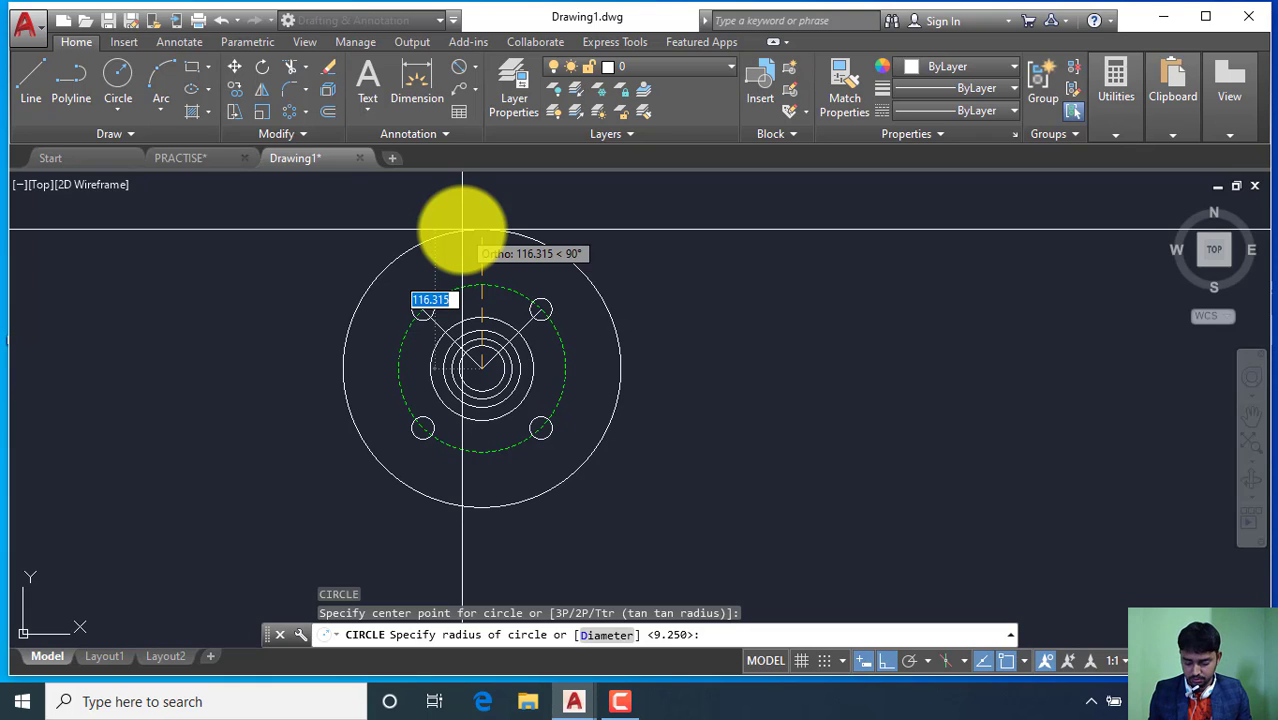
{"action": "key", "text": "Return"}
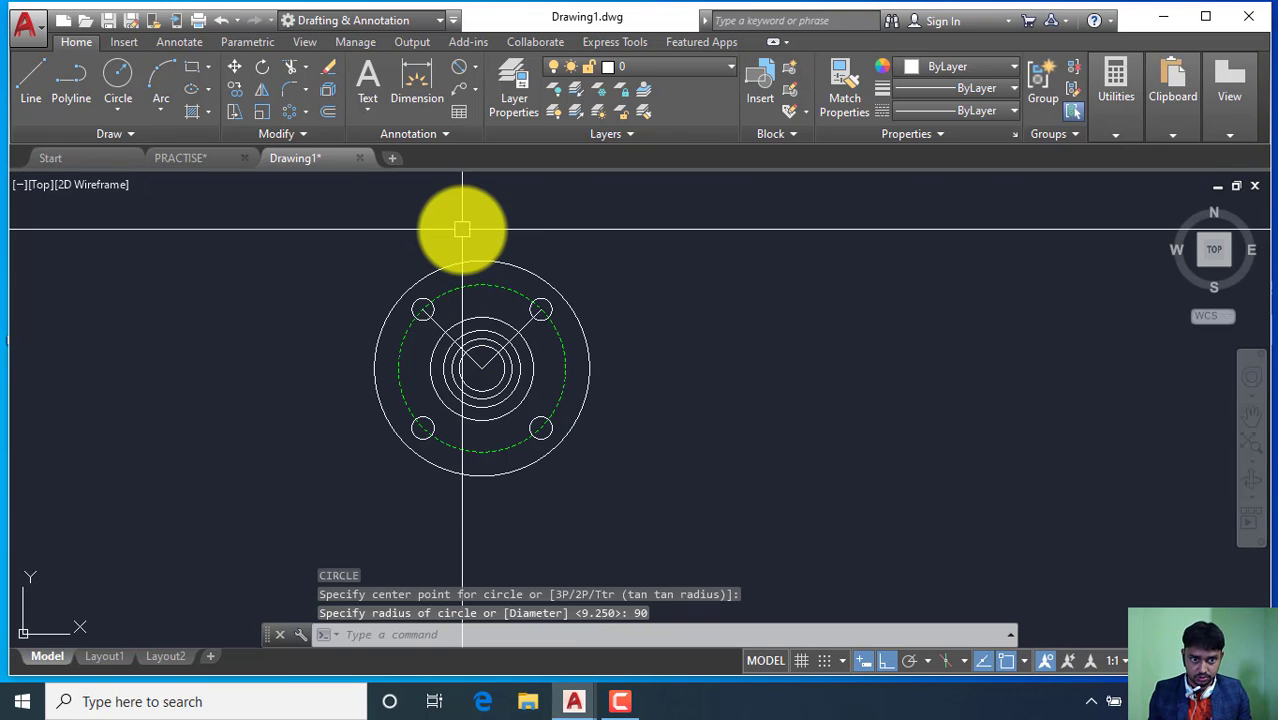
{"action": "scroll", "coordinate": [508, 294], "scroll_direction": "down", "scroll_amount": 2}
{"action": "scroll", "coordinate": [514, 286], "scroll_direction": "up", "scroll_amount": 3}
{"action": "scroll", "coordinate": [485, 243], "scroll_direction": "down", "scroll_amount": 2}
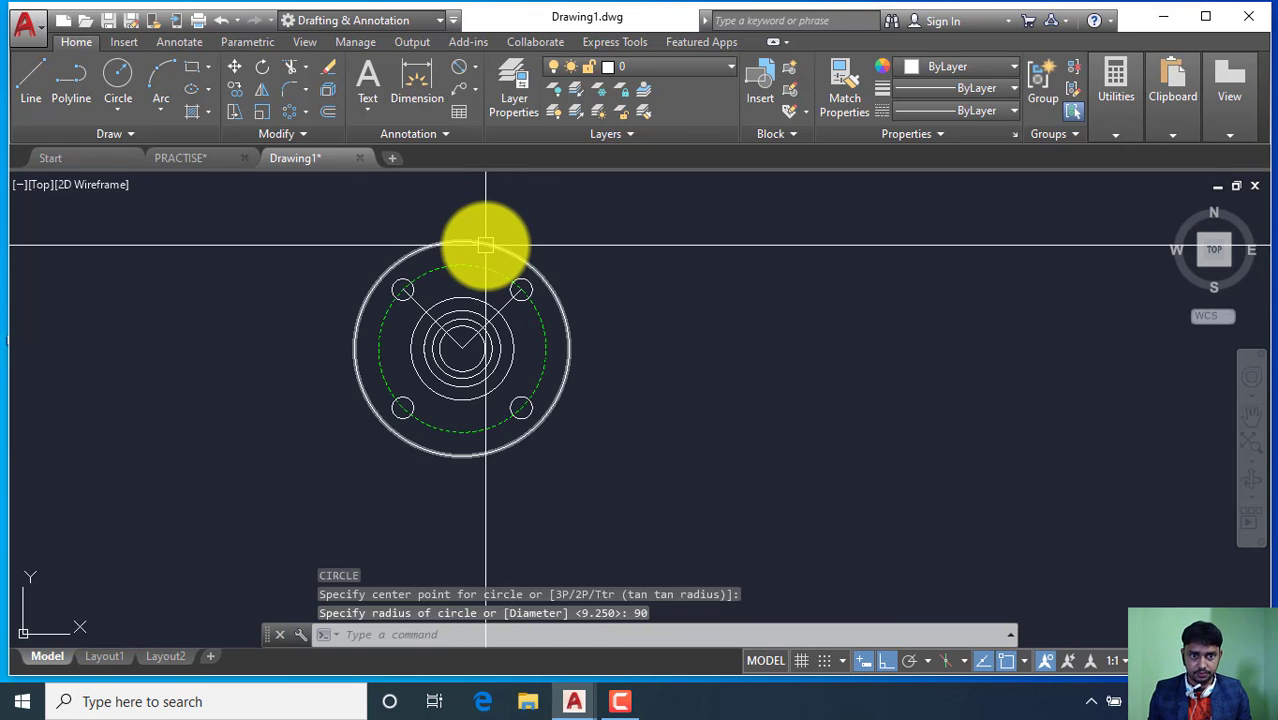
{"action": "scroll", "coordinate": [572, 277], "scroll_direction": "up", "scroll_amount": 3}
{"action": "scroll", "coordinate": [572, 277], "scroll_direction": "down", "scroll_amount": 2}
{"action": "scroll", "coordinate": [645, 365], "scroll_direction": "down", "scroll_amount": 1}
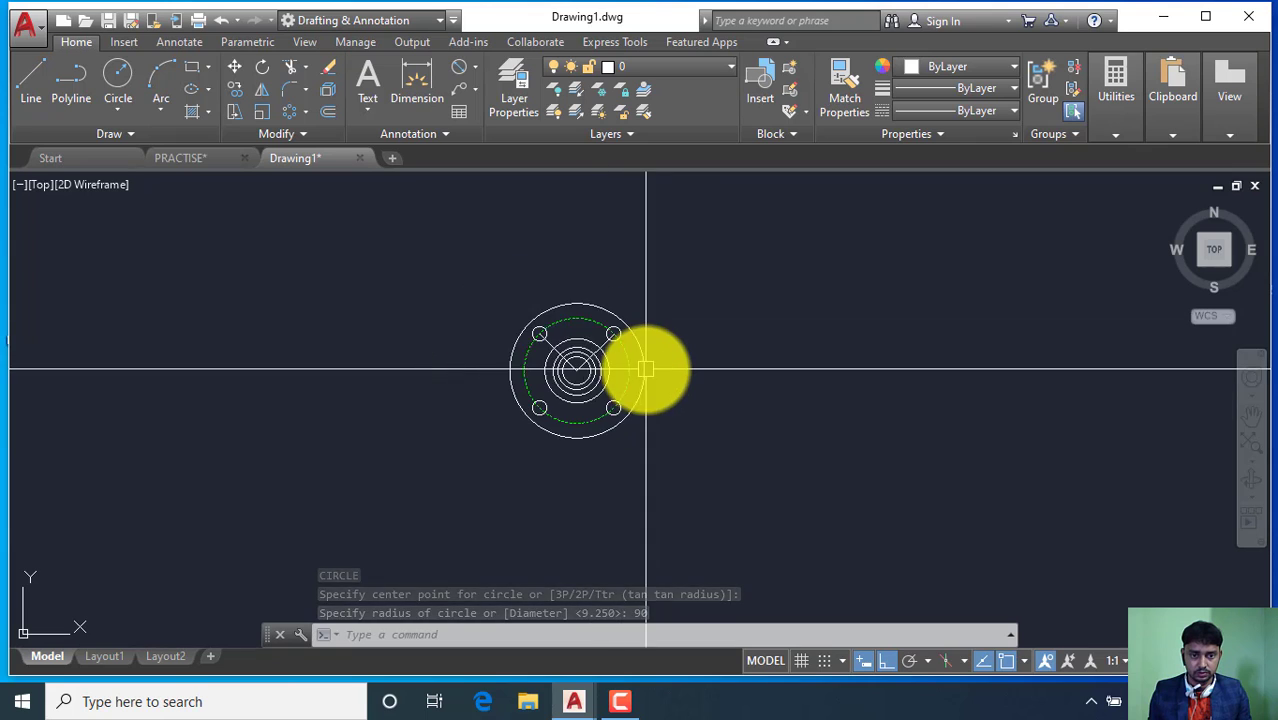
{"action": "scroll", "coordinate": [667, 322], "scroll_direction": "up", "scroll_amount": 1}
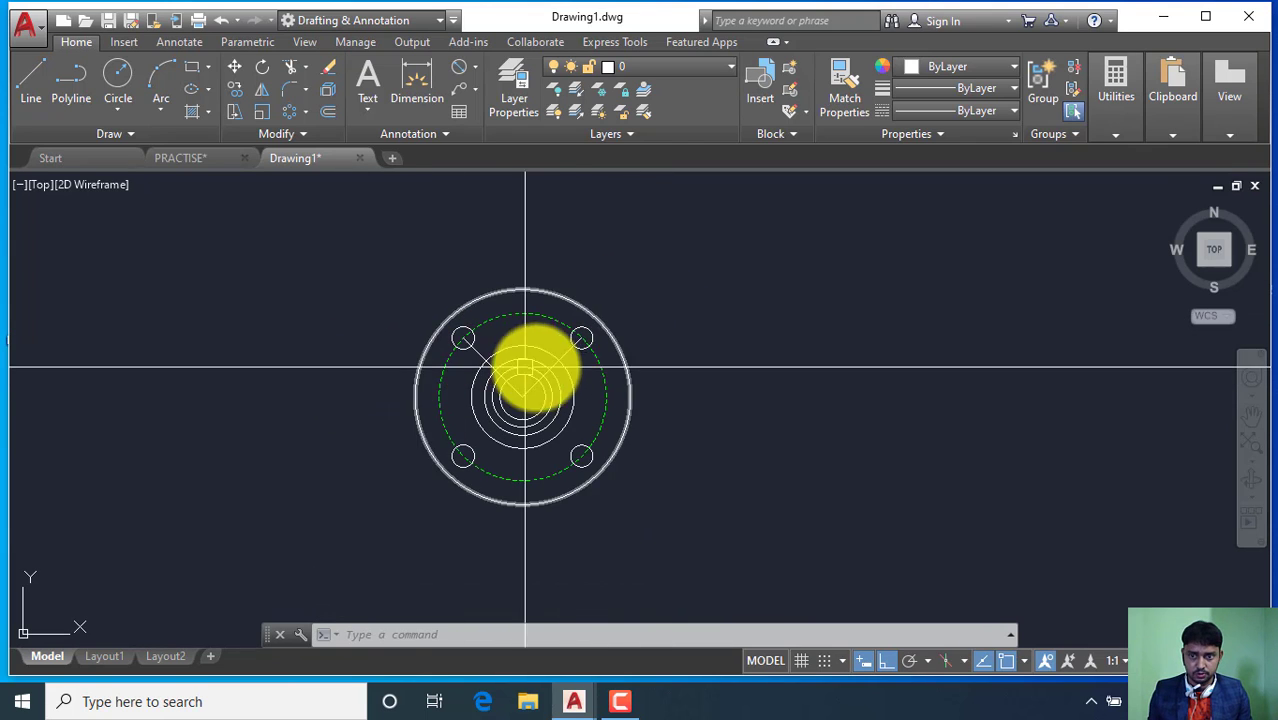
Examine the width and thickness dimensions of the base flange in the PRACTISE section view.
{"action": "left_click", "coordinate": [192, 160]}
{"action": "scroll", "coordinate": [488, 280], "scroll_direction": "down", "scroll_amount": 2}
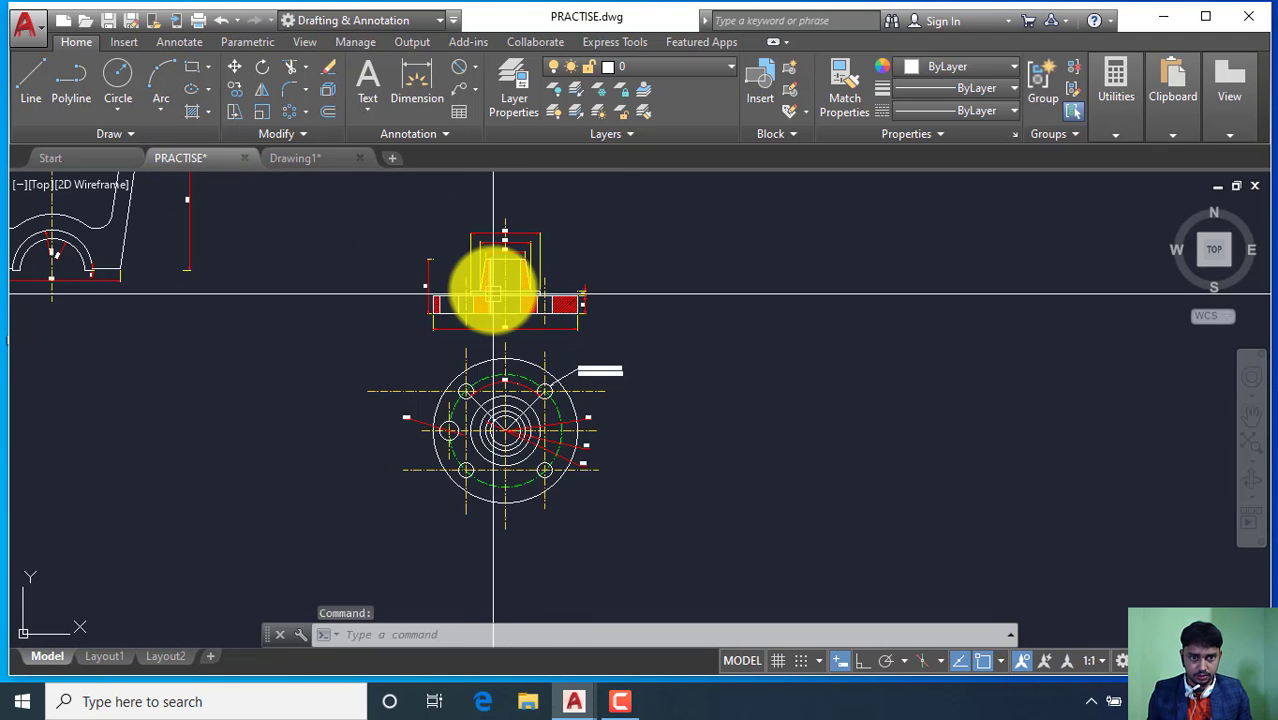
{"action": "scroll", "coordinate": [480, 340], "scroll_direction": "up", "scroll_amount": 4}
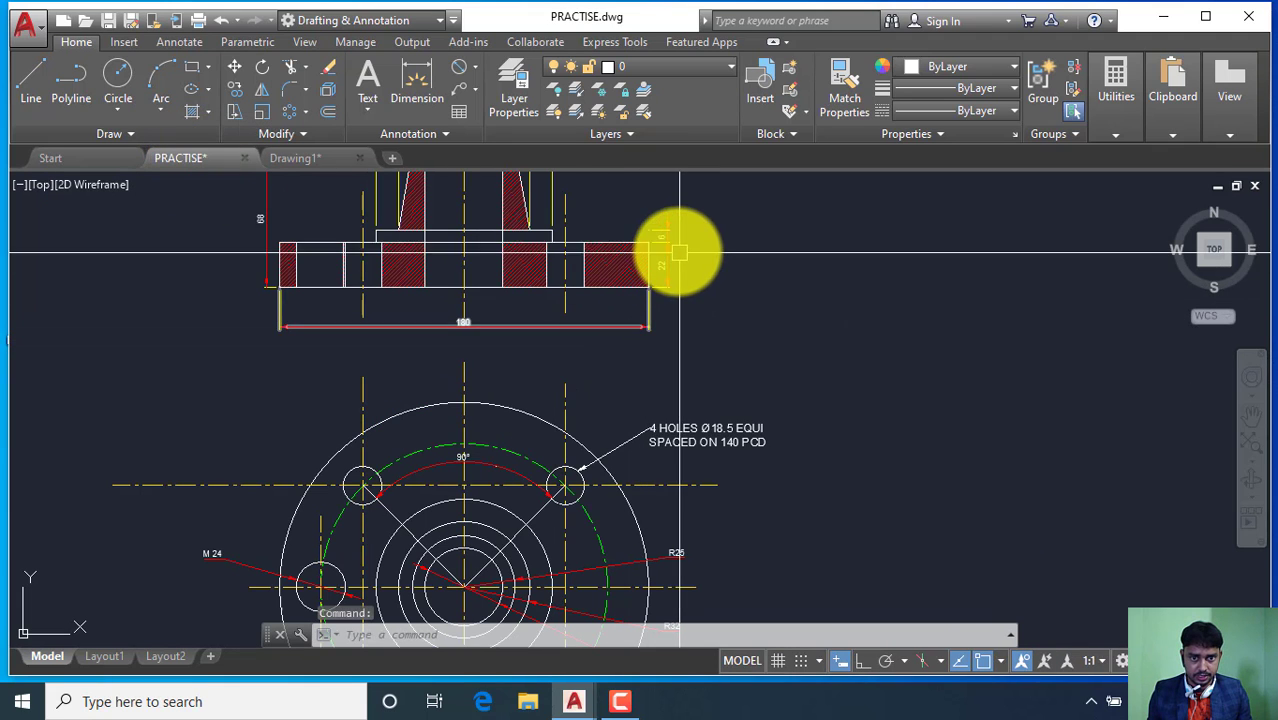
{"action": "scroll", "coordinate": [680, 270], "scroll_direction": "up", "scroll_amount": 2}
{"action": "scroll", "coordinate": [676, 289], "scroll_direction": "down", "scroll_amount": 2}
{"action": "scroll", "coordinate": [745, 333], "scroll_direction": "down", "scroll_amount": 2}
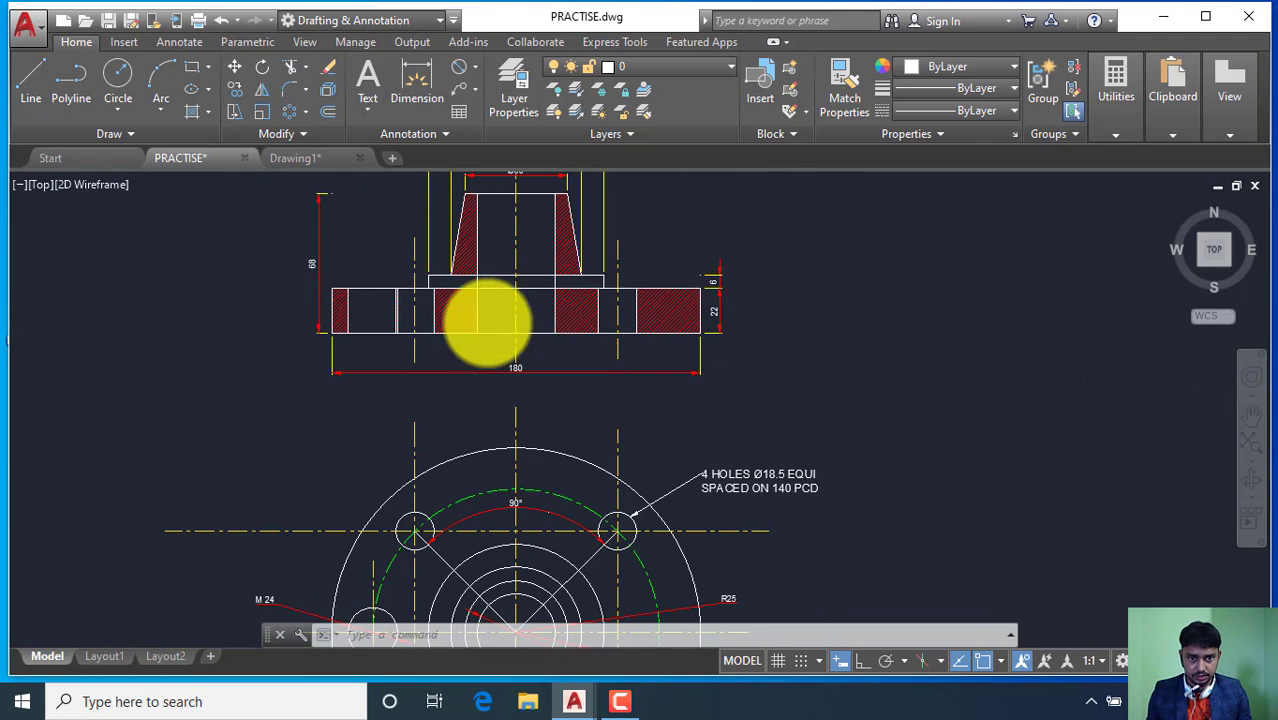
{"action": "scroll", "coordinate": [485, 320], "scroll_direction": "down", "scroll_amount": 2}
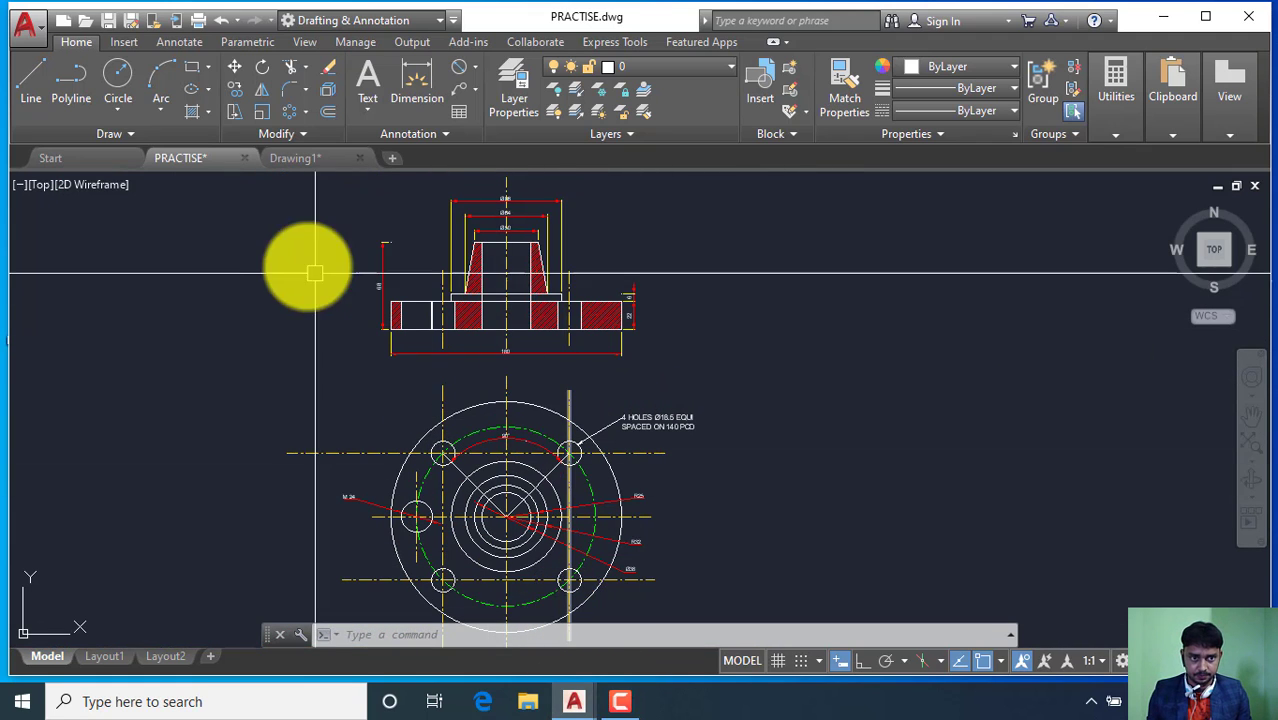
Draw a 180 by 22 rectangle in Drawing1 above the plan view, aligned with the sides of the outer circle.
{"action": "left_click", "coordinate": [298, 159]}
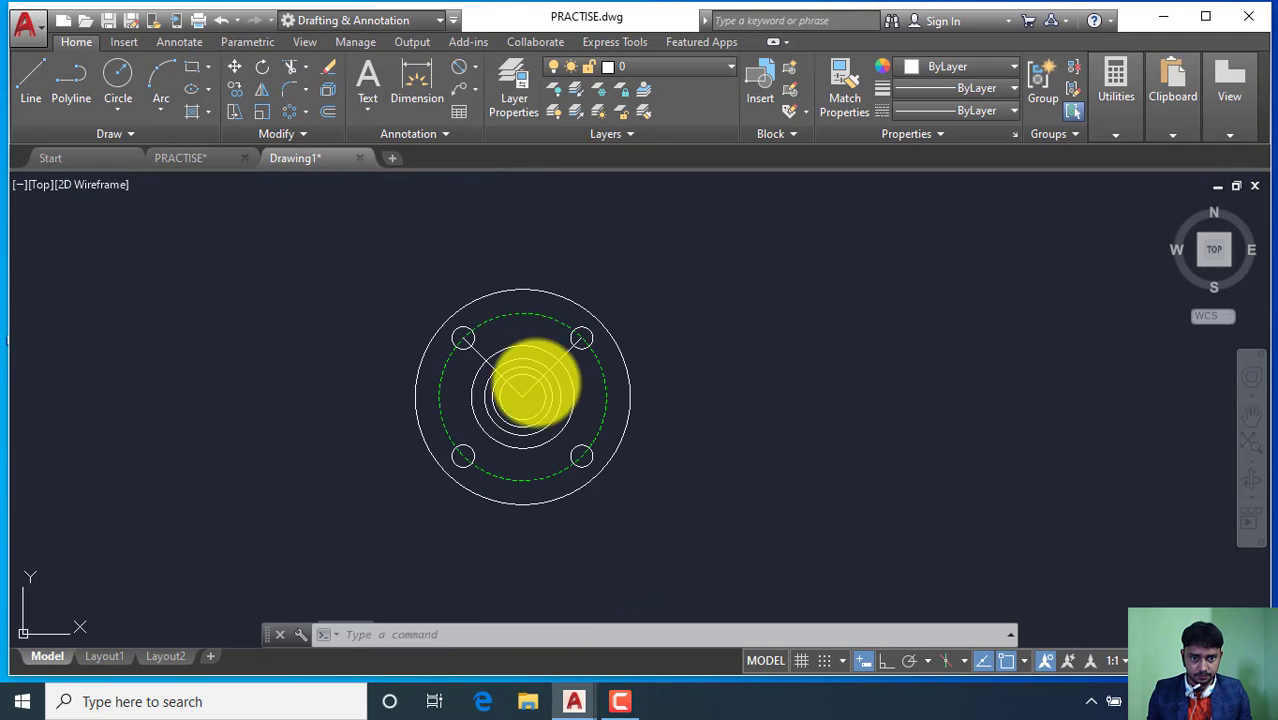
{"action": "scroll", "coordinate": [555, 400], "scroll_direction": "up", "scroll_amount": 2}
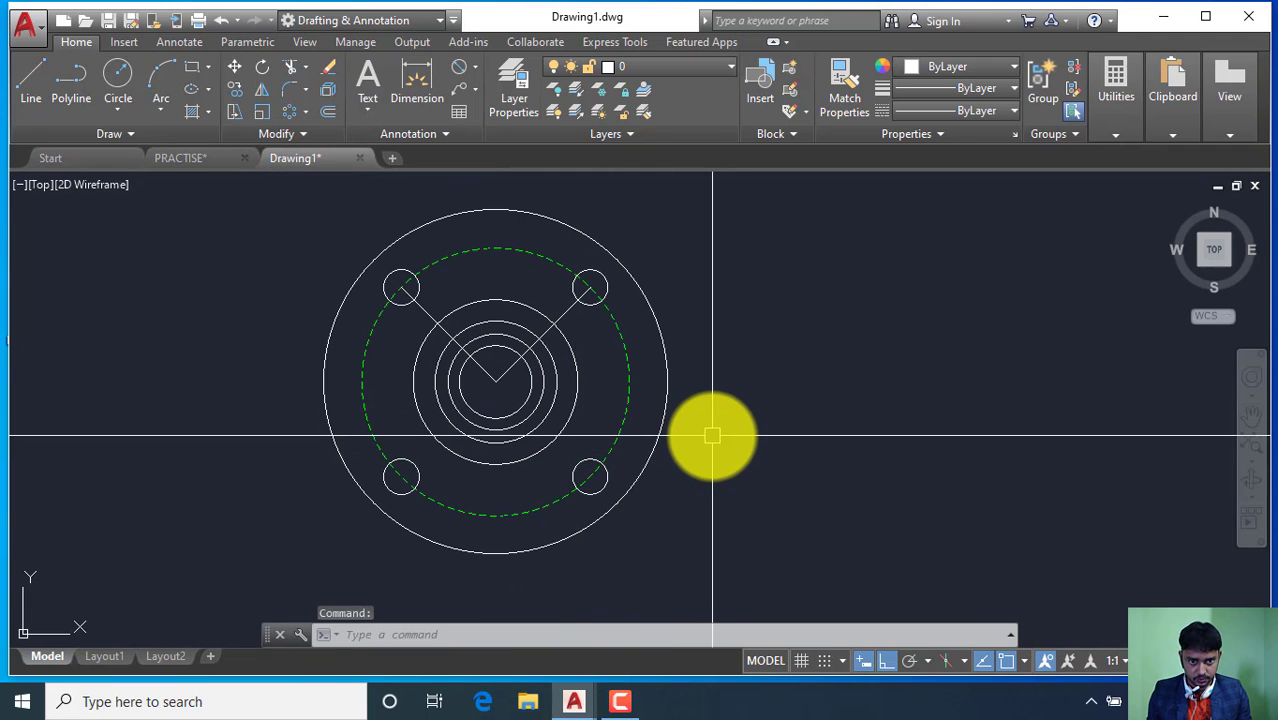
{"action": "scroll", "coordinate": [656, 491], "scroll_direction": "down", "scroll_amount": 2}
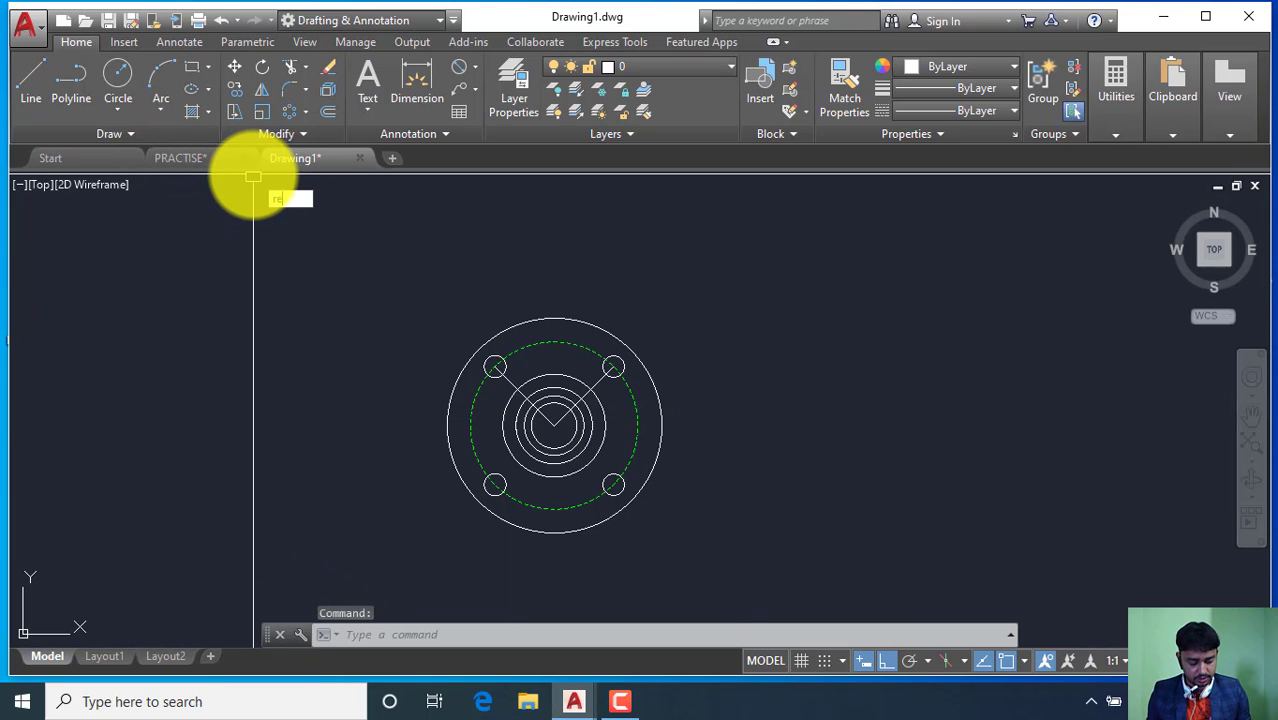
{"action": "type", "text": "c"}
{"action": "key", "text": "Return"}
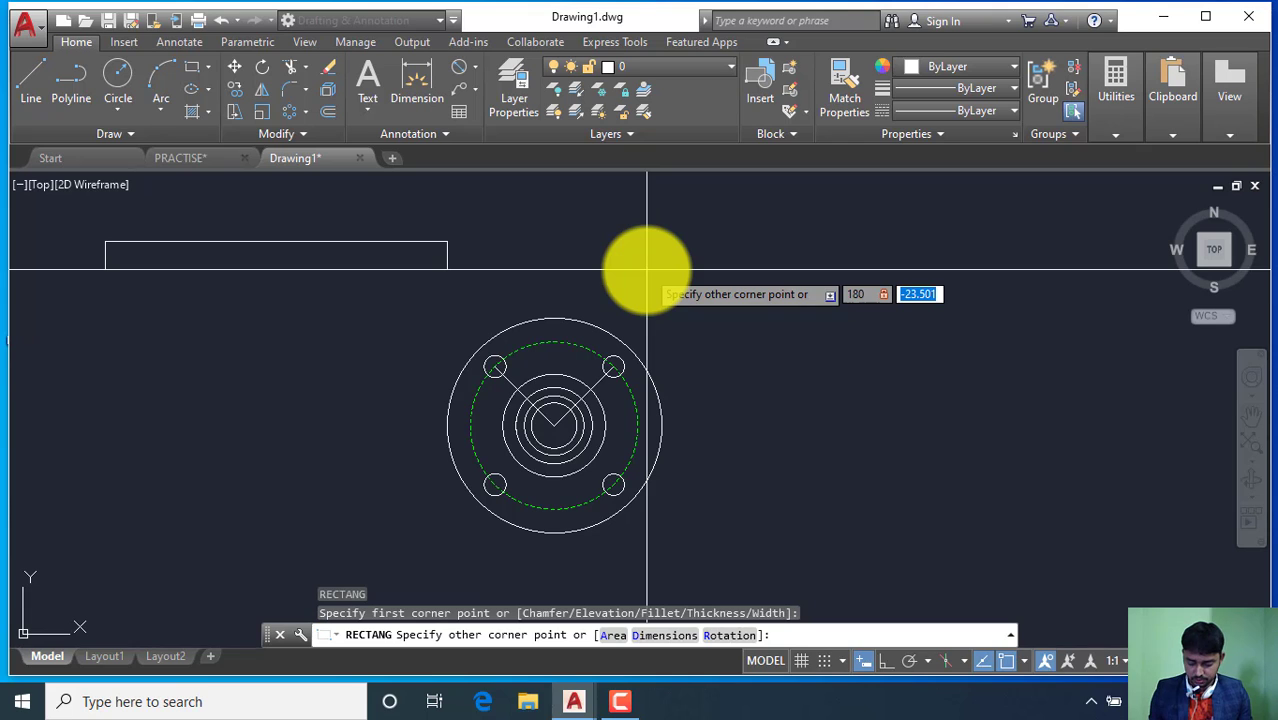
{"action": "key", "text": "Return"}
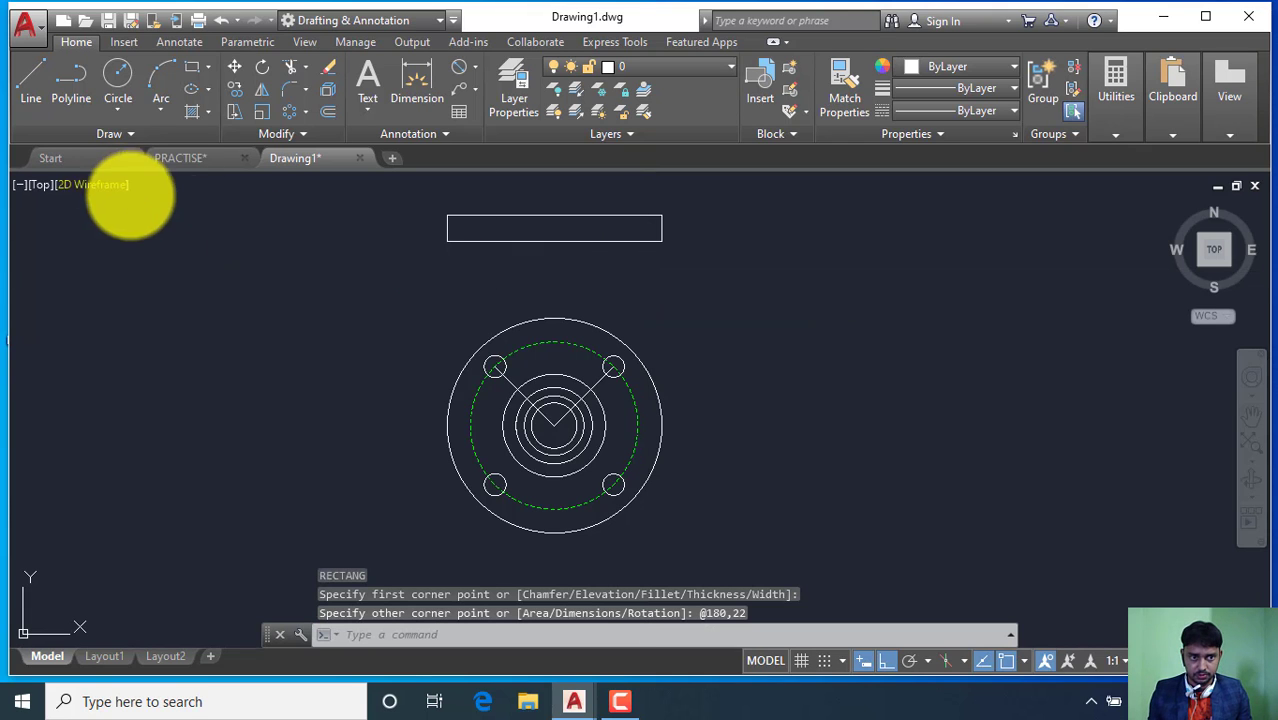
Examine the raised face above the base flange and its thickness dimension in the PRACTISE section view.
{"action": "left_click", "coordinate": [177, 158]}
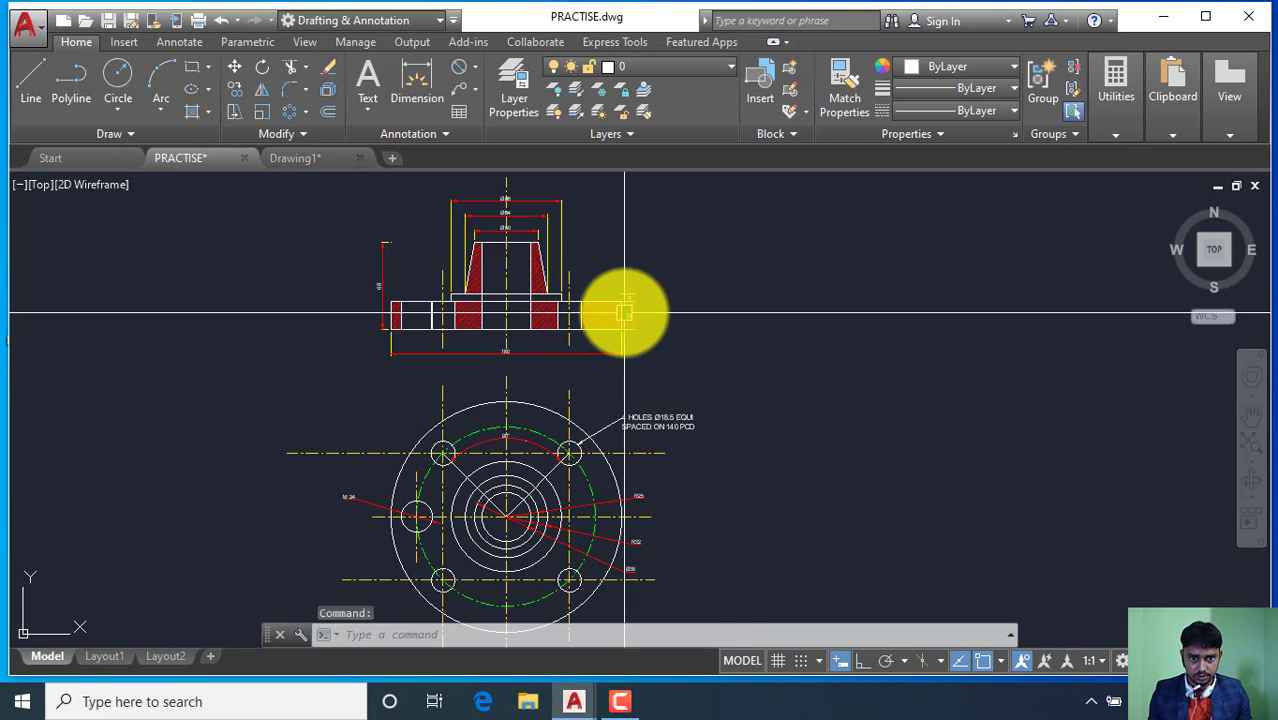
{"action": "scroll", "coordinate": [588, 316], "scroll_direction": "up", "scroll_amount": 3}
{"action": "scroll", "coordinate": [422, 360], "scroll_direction": "down", "scroll_amount": 2}
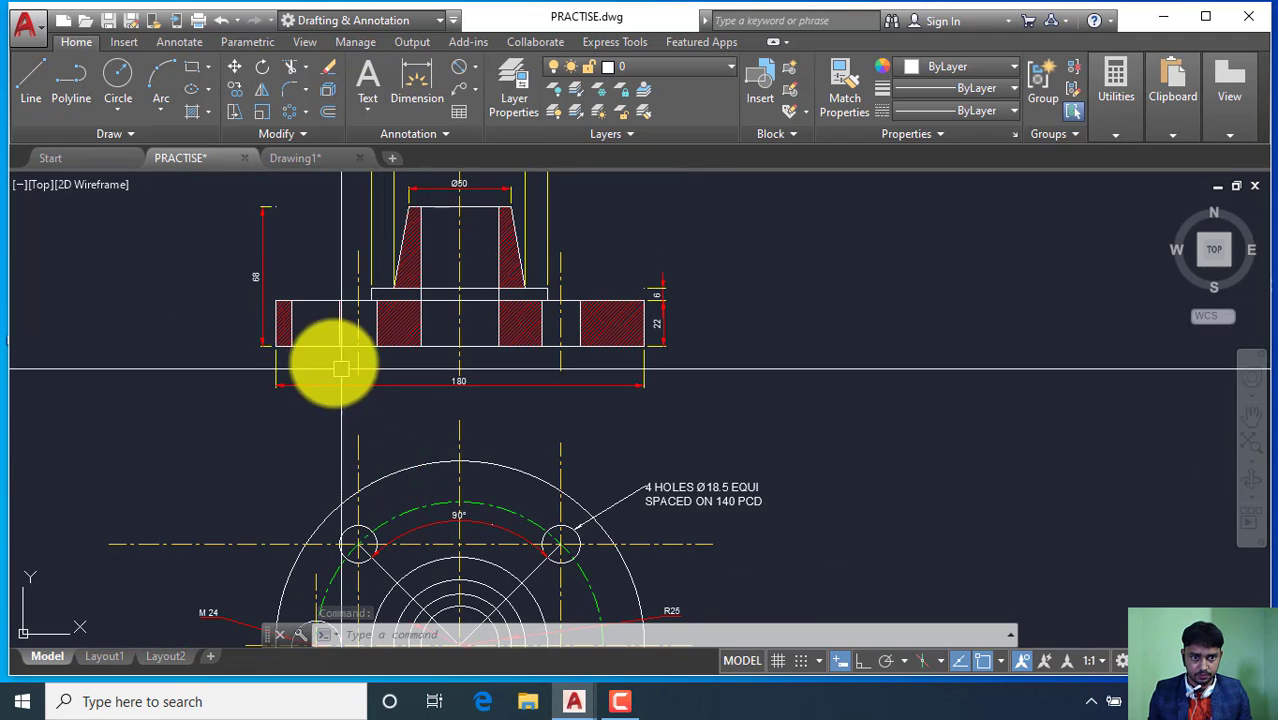
{"action": "scroll", "coordinate": [373, 275], "scroll_direction": "up", "scroll_amount": 2}
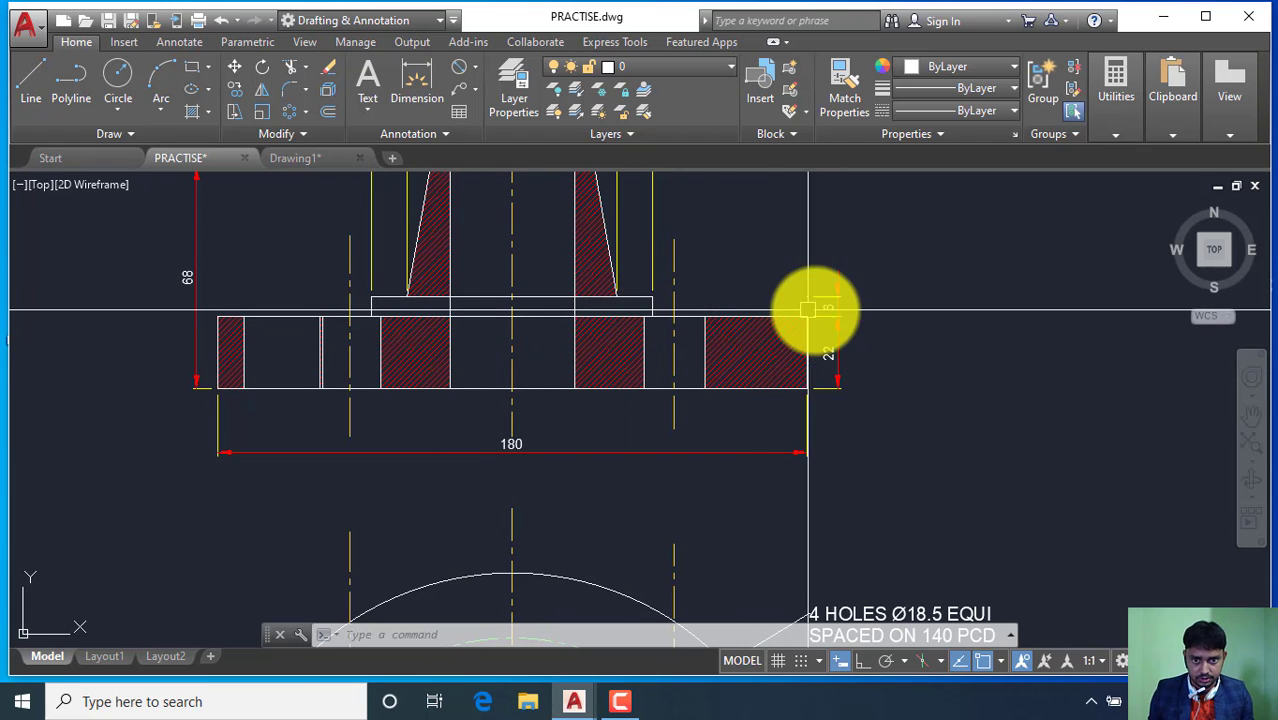
{"action": "scroll", "coordinate": [584, 296], "scroll_direction": "down", "scroll_amount": 2}
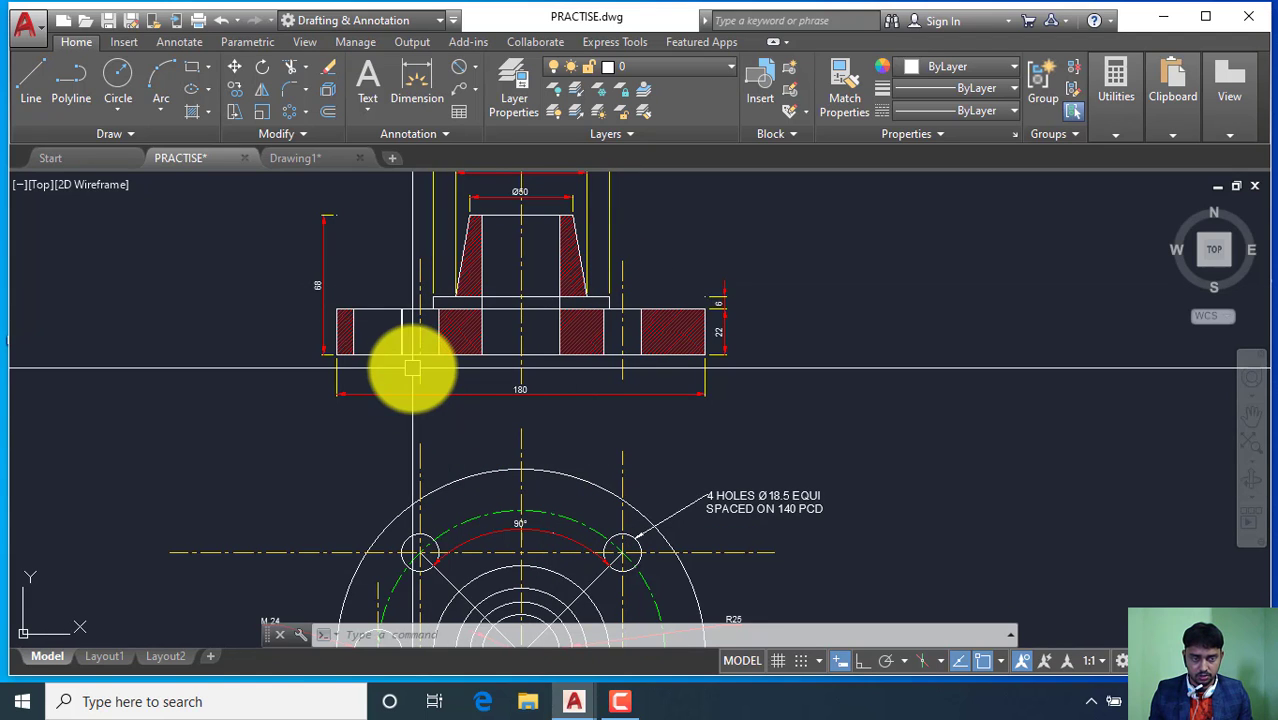
{"action": "left_click", "coordinate": [300, 158]}
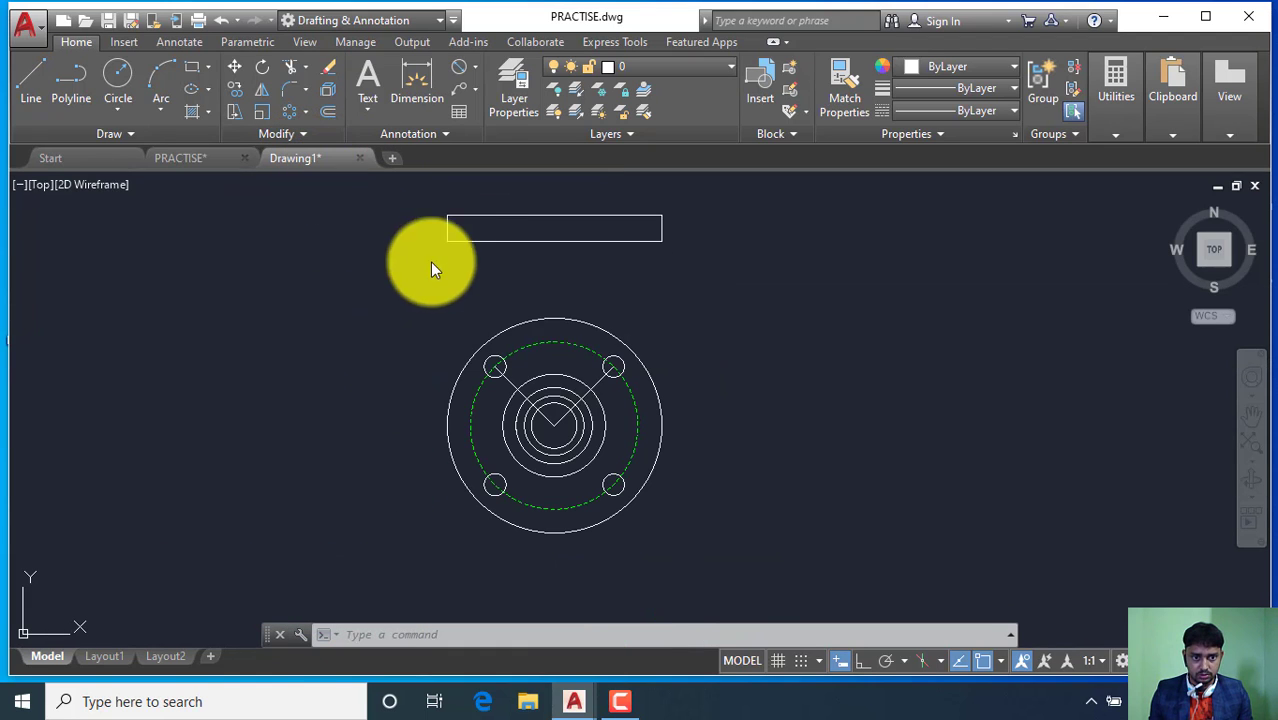
{"action": "middle_click_drag", "start_coordinate": [563, 286], "coordinate": [564, 320]}
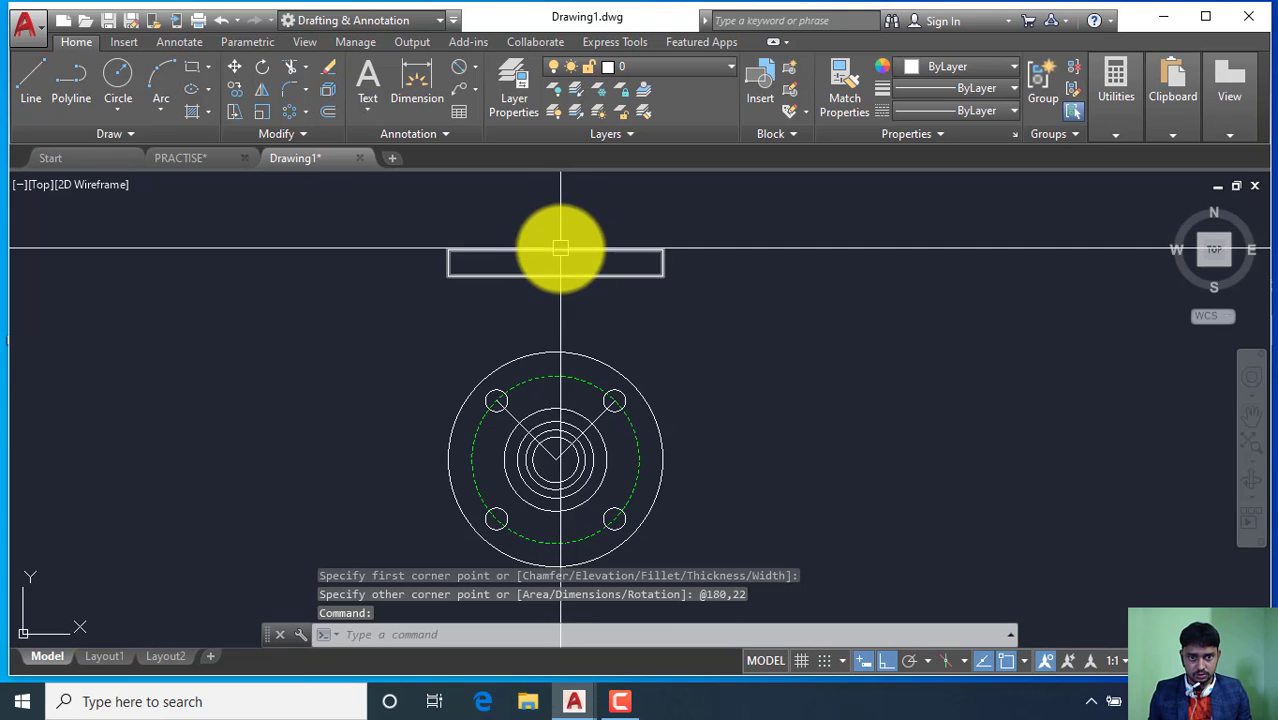
{"action": "key", "text": "Return"}
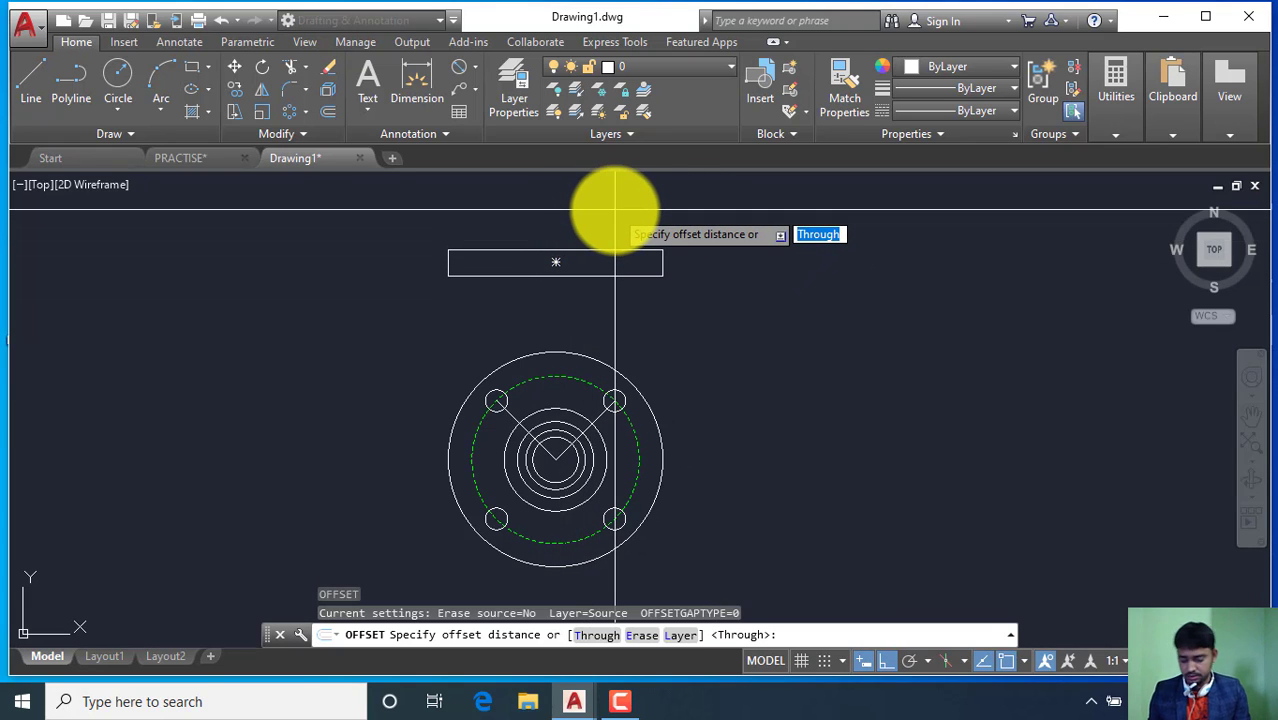
{"action": "key", "text": "Return"}
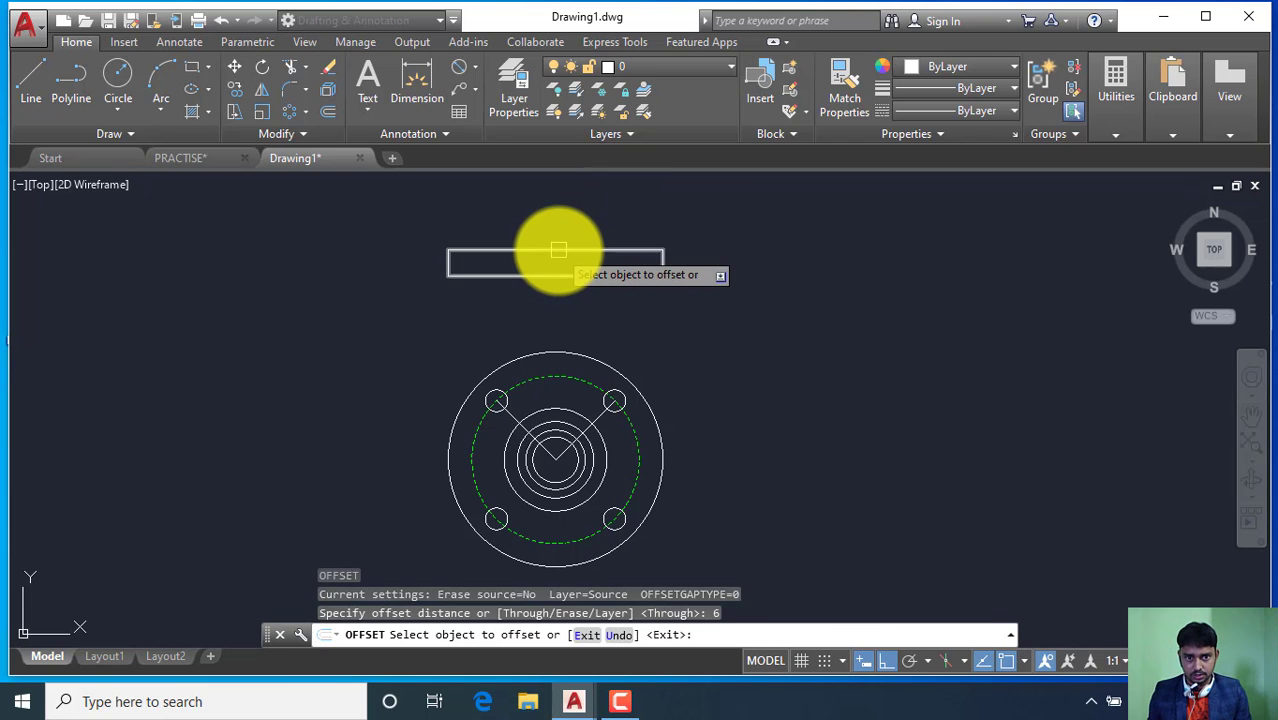
{"action": "left_click", "coordinate": [558, 258]}
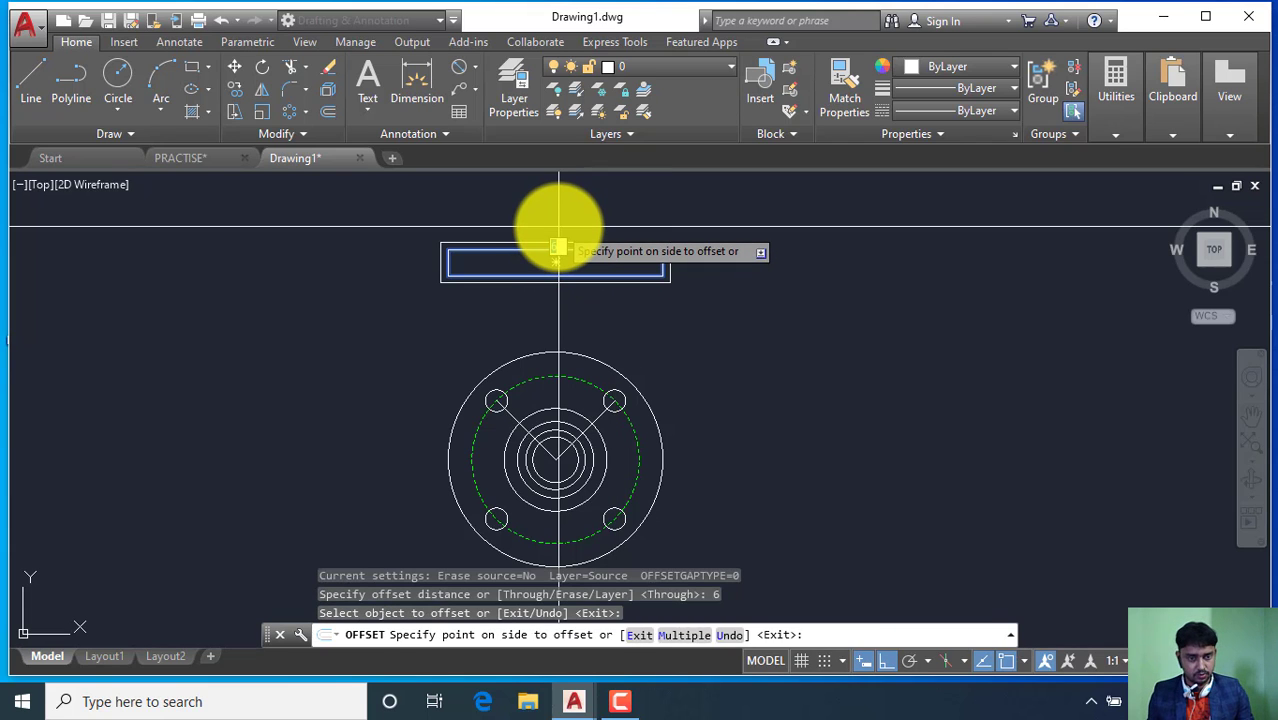
{"action": "key", "text": "Escape"}
Explode the base rectangle above the plan view into separate lines.
{"action": "scroll", "coordinate": [556, 262], "scroll_direction": "up", "scroll_amount": 2}
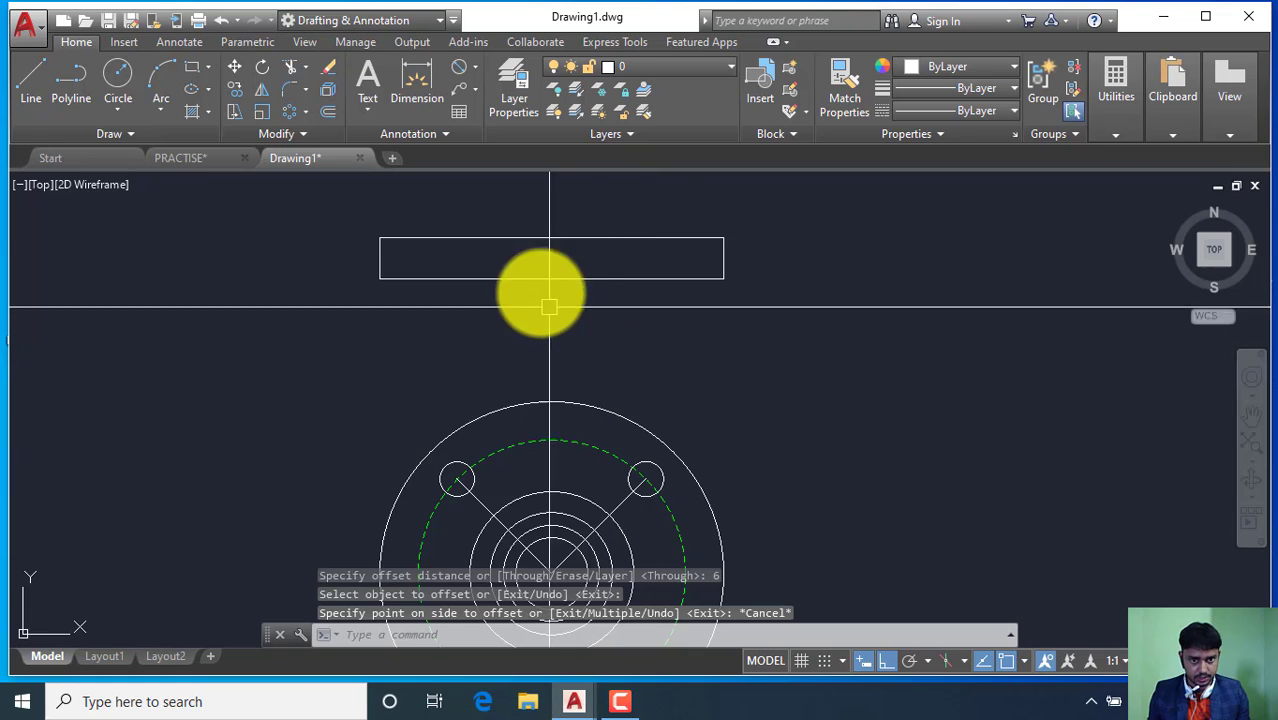
{"action": "left_click", "coordinate": [503, 235]}
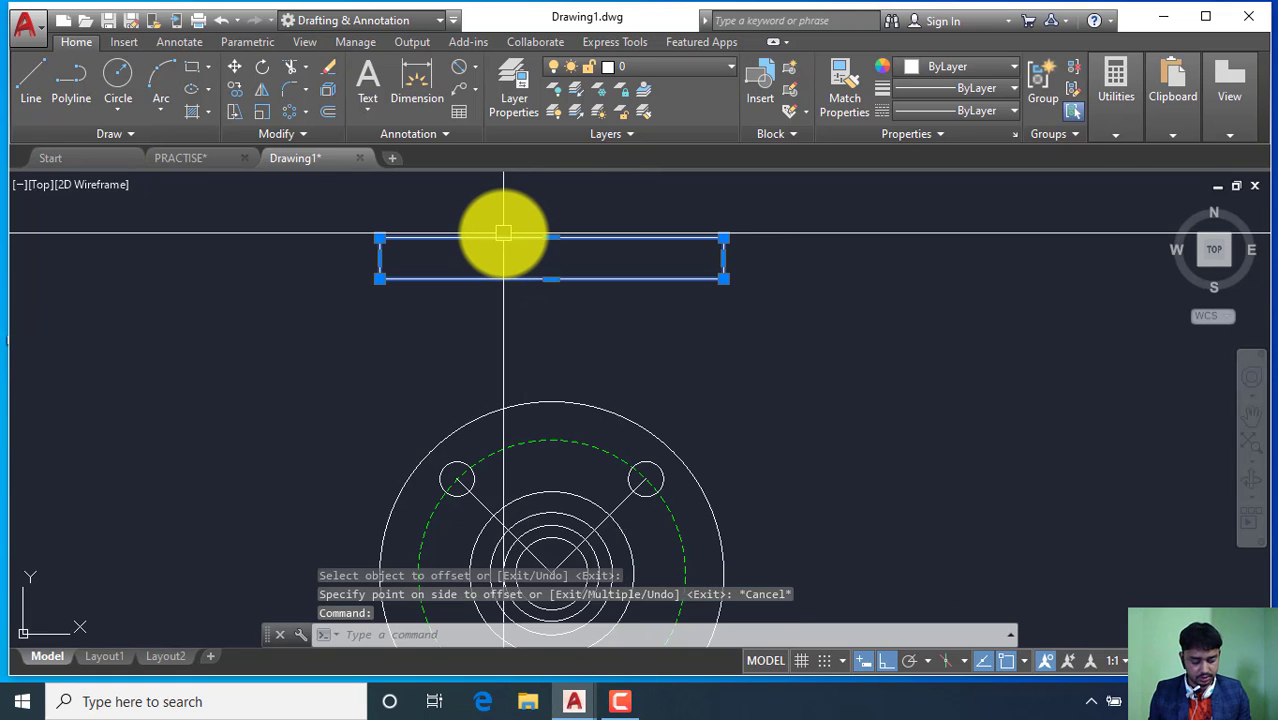
{"action": "type", "text": "x"}
{"action": "key", "text": "Return"}
{"action": "left_click", "coordinate": [530, 240]}
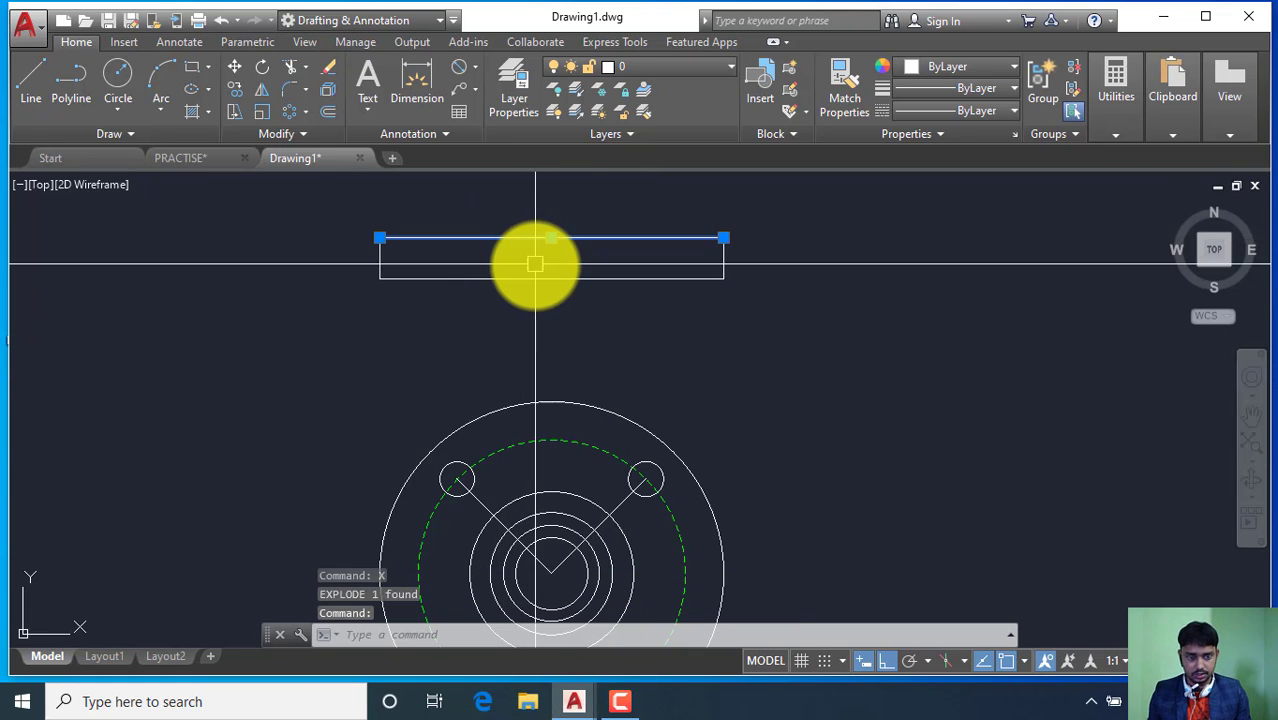
{"action": "key", "text": "Escape"}
Offset the top edge of the exploded base rectangle upward by 6.
{"action": "scroll", "coordinate": [491, 402], "scroll_direction": "down", "scroll_amount": 3}
{"action": "scroll", "coordinate": [550, 279], "scroll_direction": "up", "scroll_amount": 1}
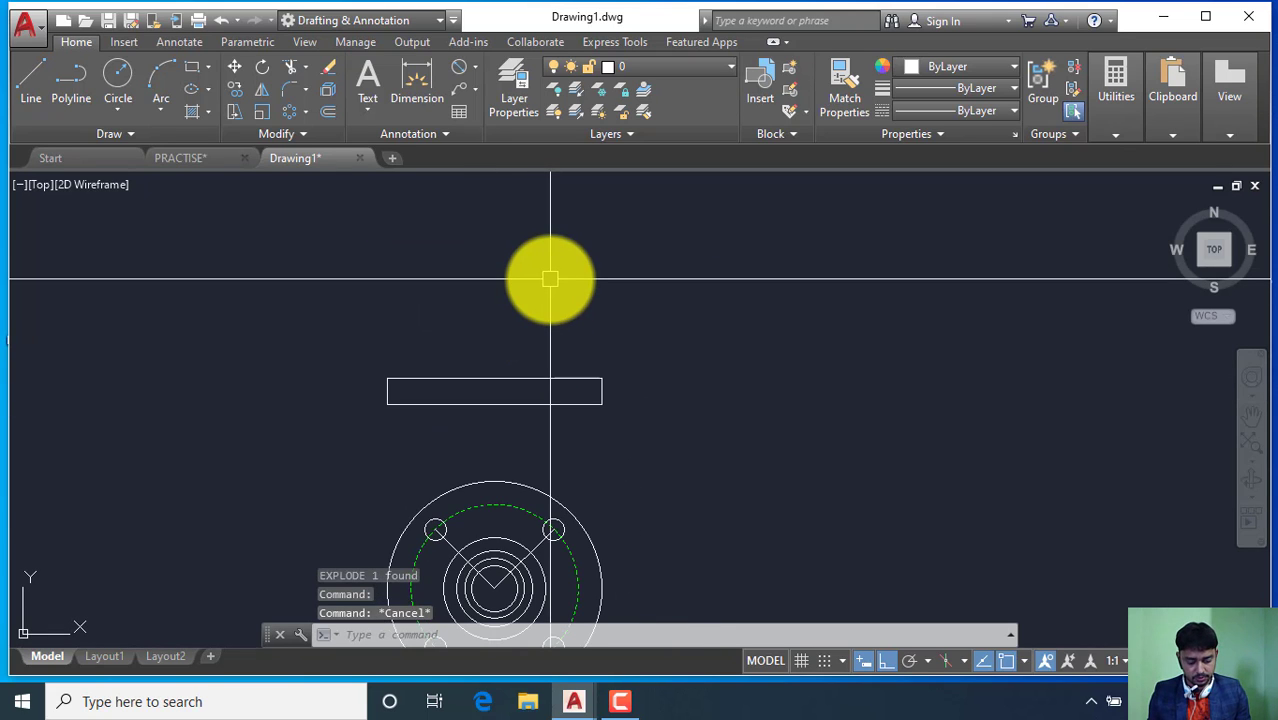
{"action": "key", "text": "Return"}
{"action": "key", "text": "Return"}
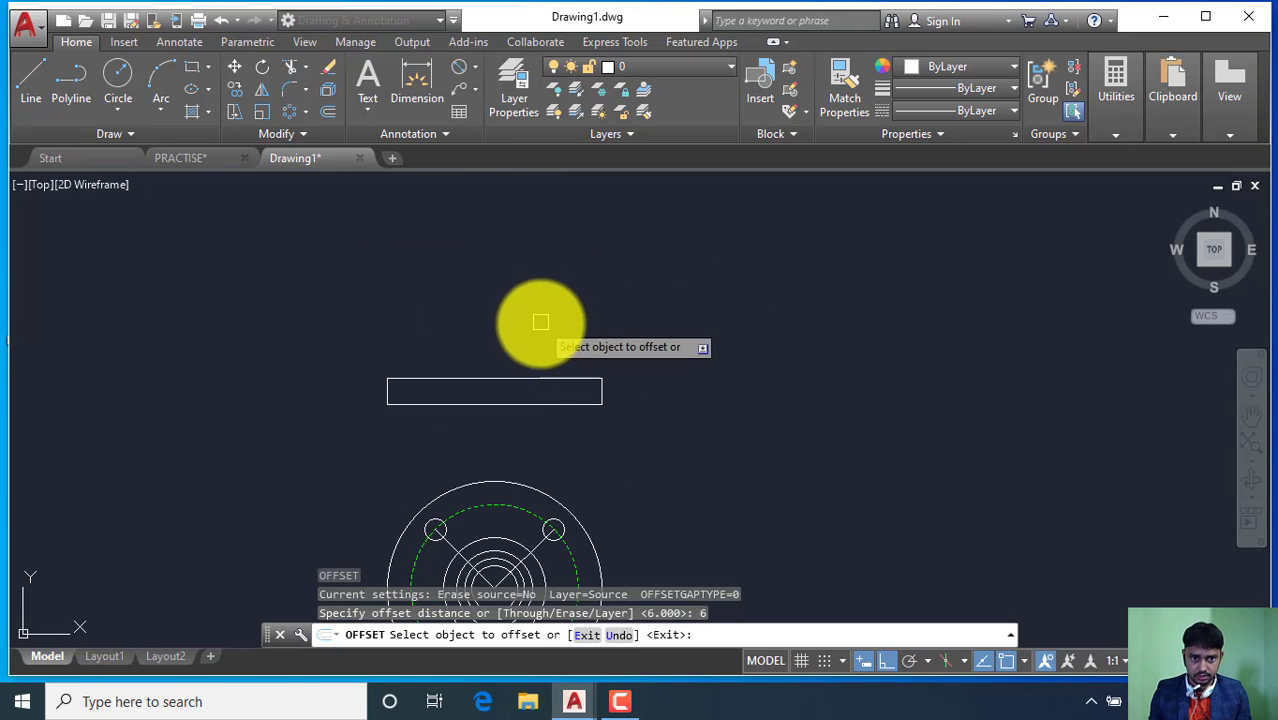
{"action": "left_click", "coordinate": [532, 379]}
{"action": "left_click", "coordinate": [566, 365]}
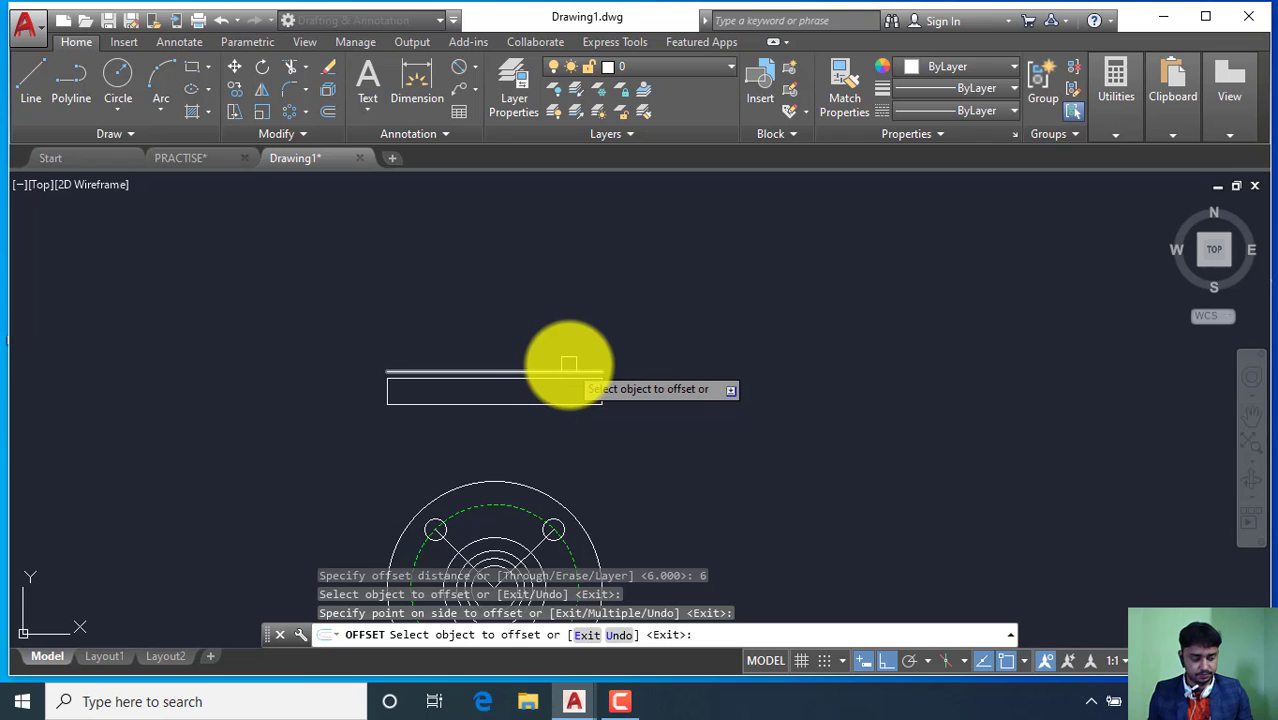
{"action": "key", "text": "Escape"}
{"action": "scroll", "coordinate": [499, 322], "scroll_direction": "down", "scroll_amount": 4}
{"action": "scroll", "coordinate": [525, 348], "scroll_direction": "up", "scroll_amount": 3}
{"action": "scroll", "coordinate": [494, 362], "scroll_direction": "down", "scroll_amount": 2}
{"action": "scroll", "coordinate": [595, 320], "scroll_direction": "up", "scroll_amount": 5}
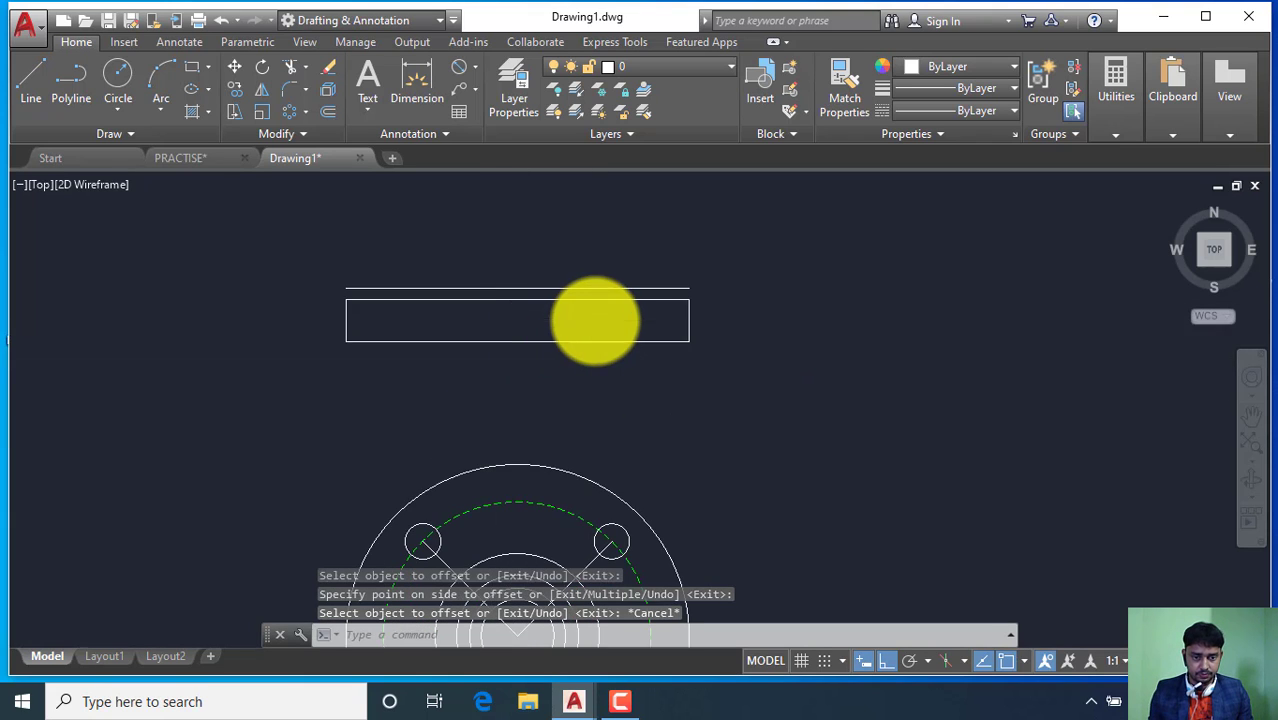
{"action": "scroll", "coordinate": [597, 320], "scroll_direction": "down", "scroll_amount": 2}
{"action": "scroll", "coordinate": [514, 379], "scroll_direction": "up", "scroll_amount": 2}
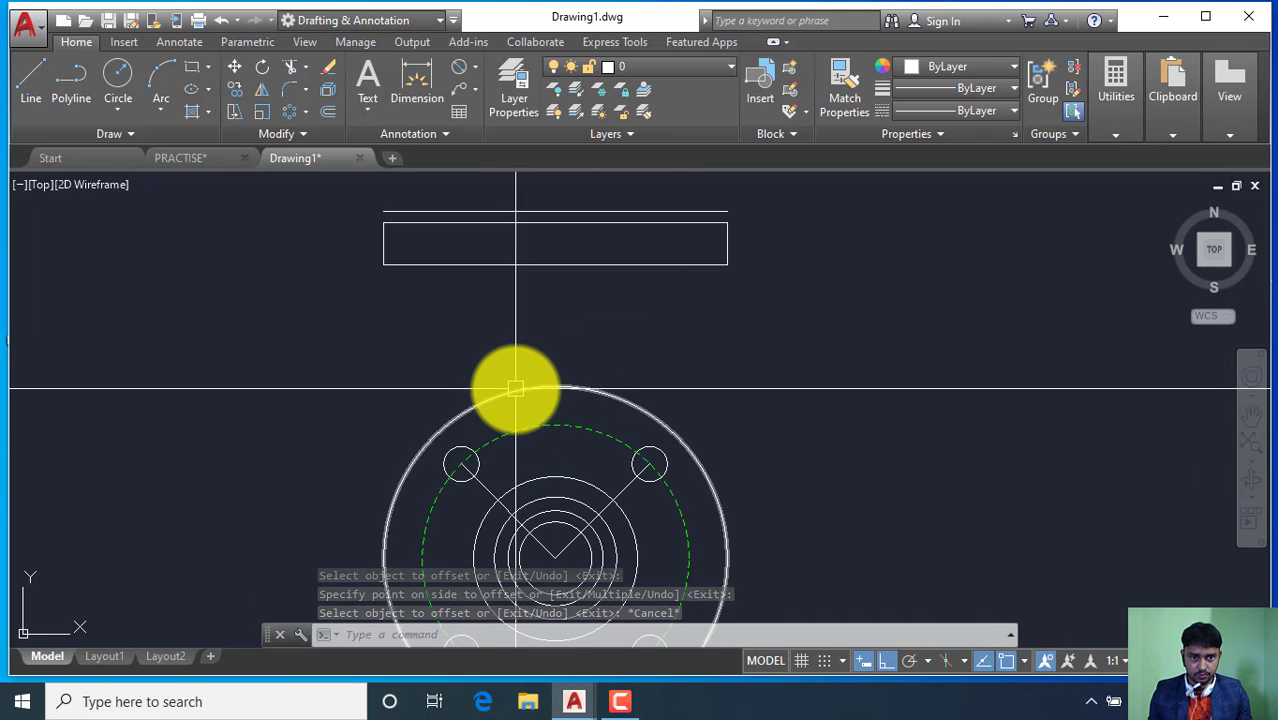
{"action": "scroll", "coordinate": [531, 332], "scroll_direction": "down", "scroll_amount": 4}
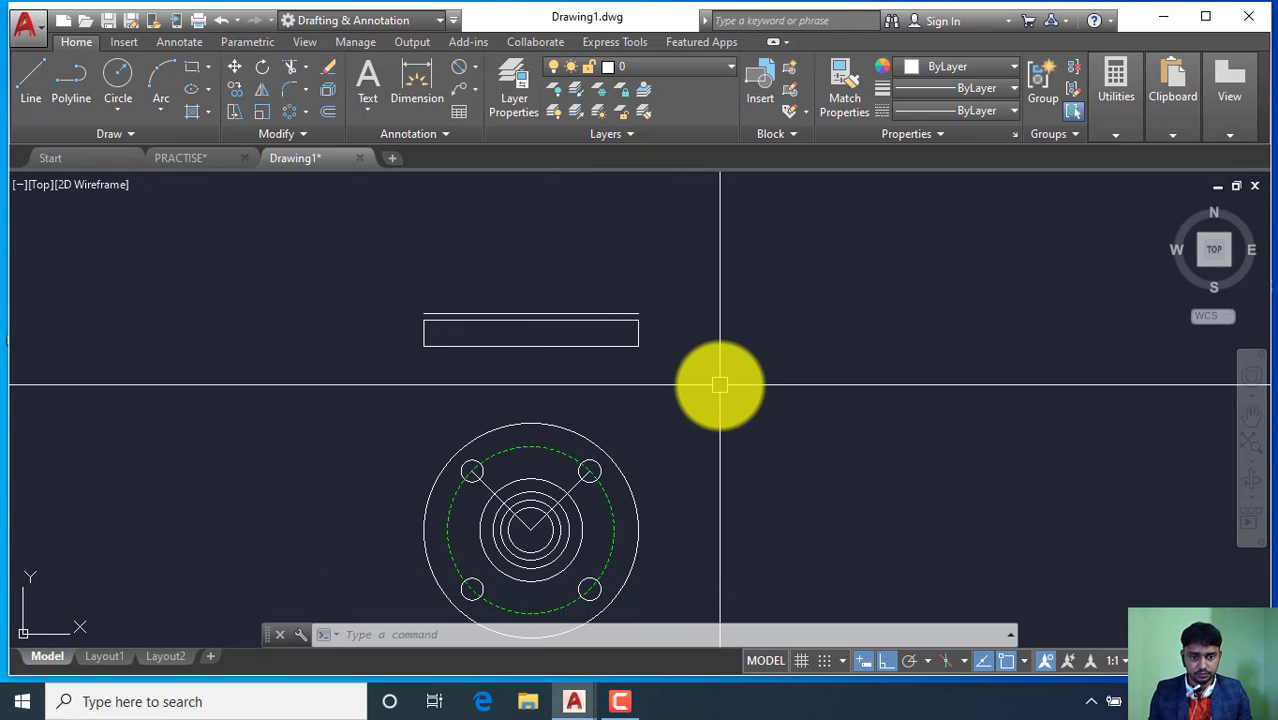
{"action": "scroll", "coordinate": [460, 297], "scroll_direction": "down", "scroll_amount": 2}
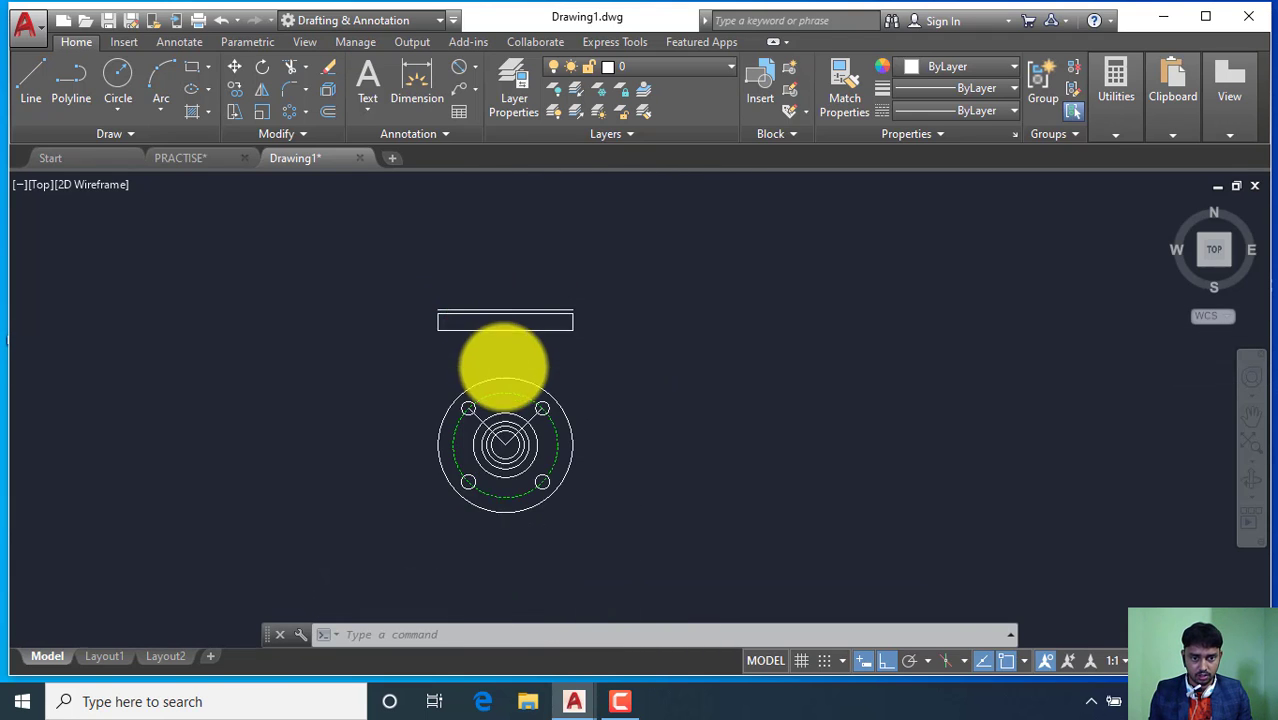
{"action": "scroll", "coordinate": [499, 456], "scroll_direction": "down", "scroll_amount": 1}
{"action": "scroll", "coordinate": [528, 451], "scroll_direction": "up", "scroll_amount": 3}
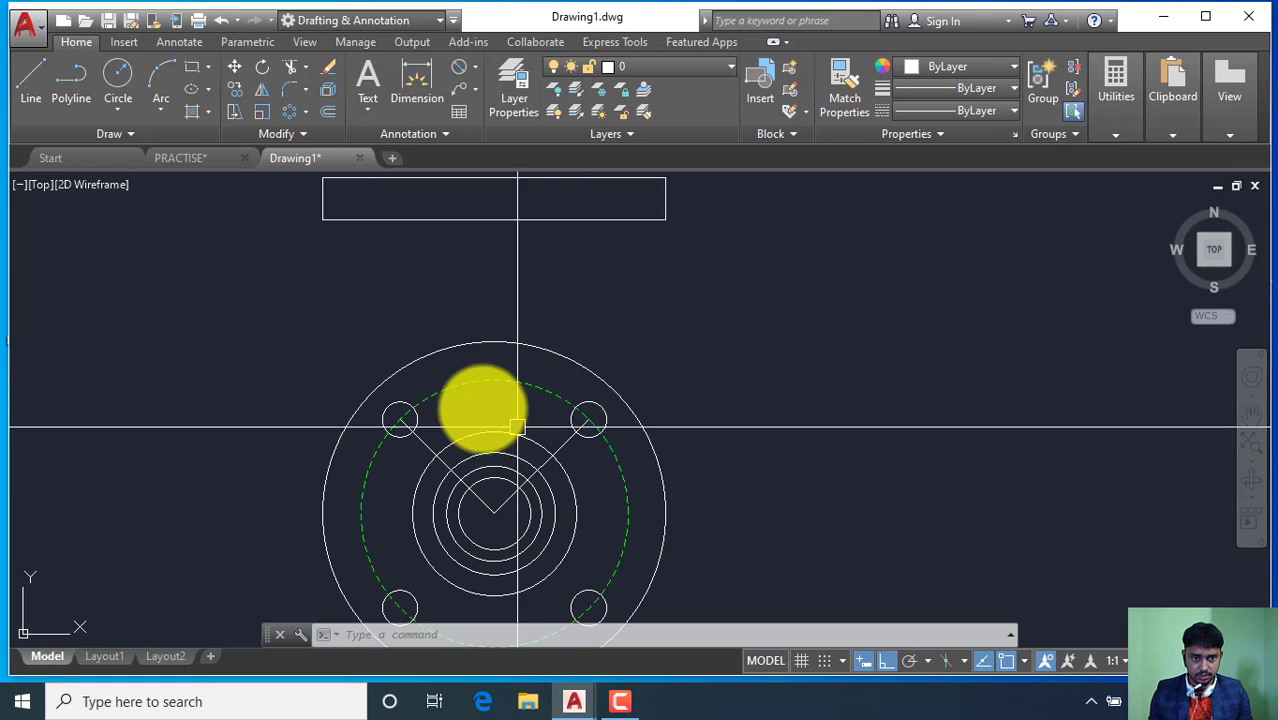
{"action": "scroll", "coordinate": [485, 391], "scroll_direction": "down", "scroll_amount": 2}
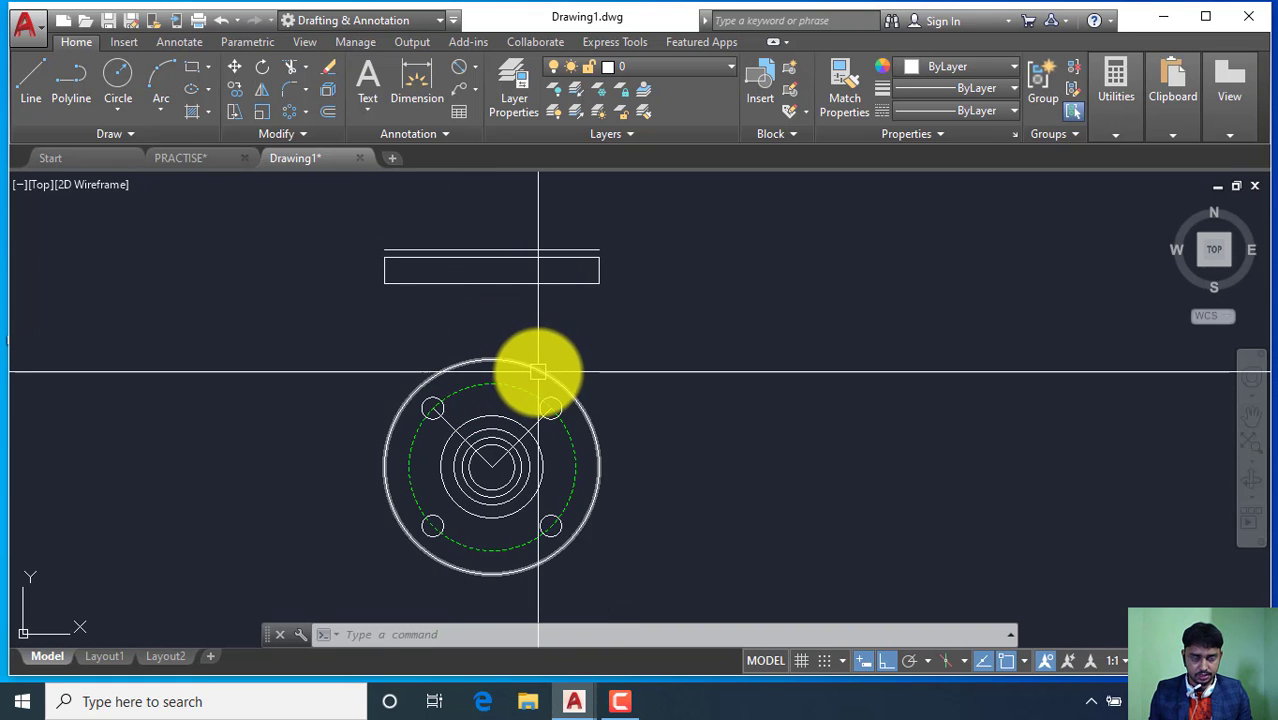
Examine the overall height and hub diameter dimensions in the PRACTISE section view, returning to Drawing1.
{"action": "left_click", "coordinate": [195, 157]}
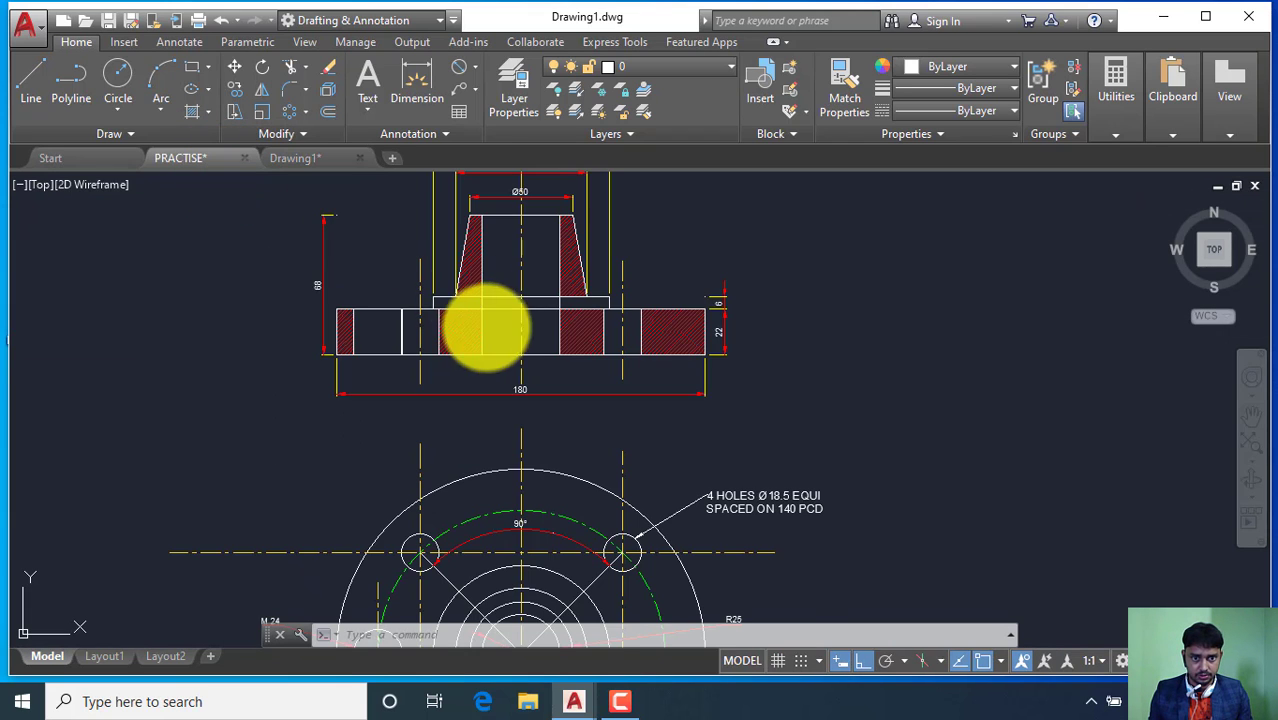
{"action": "scroll", "coordinate": [597, 277], "scroll_direction": "up", "scroll_amount": 2}
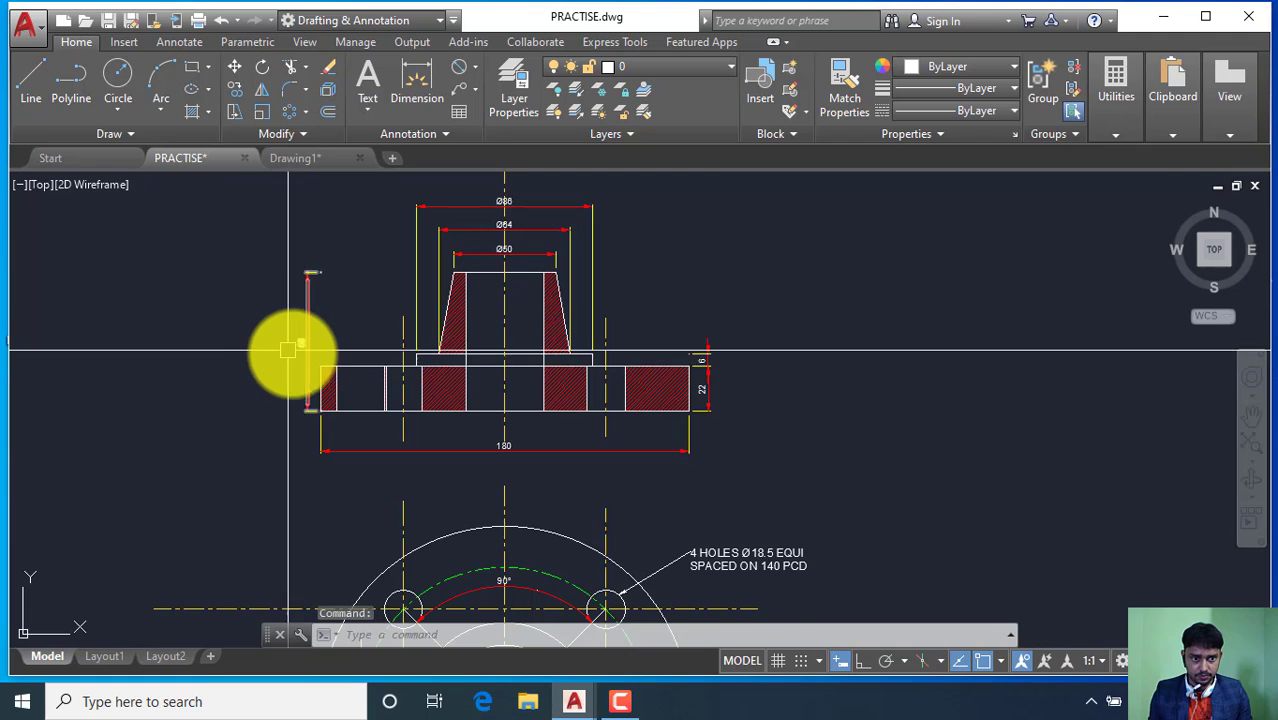
{"action": "scroll", "coordinate": [288, 349], "scroll_direction": "up", "scroll_amount": 2}
{"action": "scroll", "coordinate": [282, 349], "scroll_direction": "down", "scroll_amount": 2}
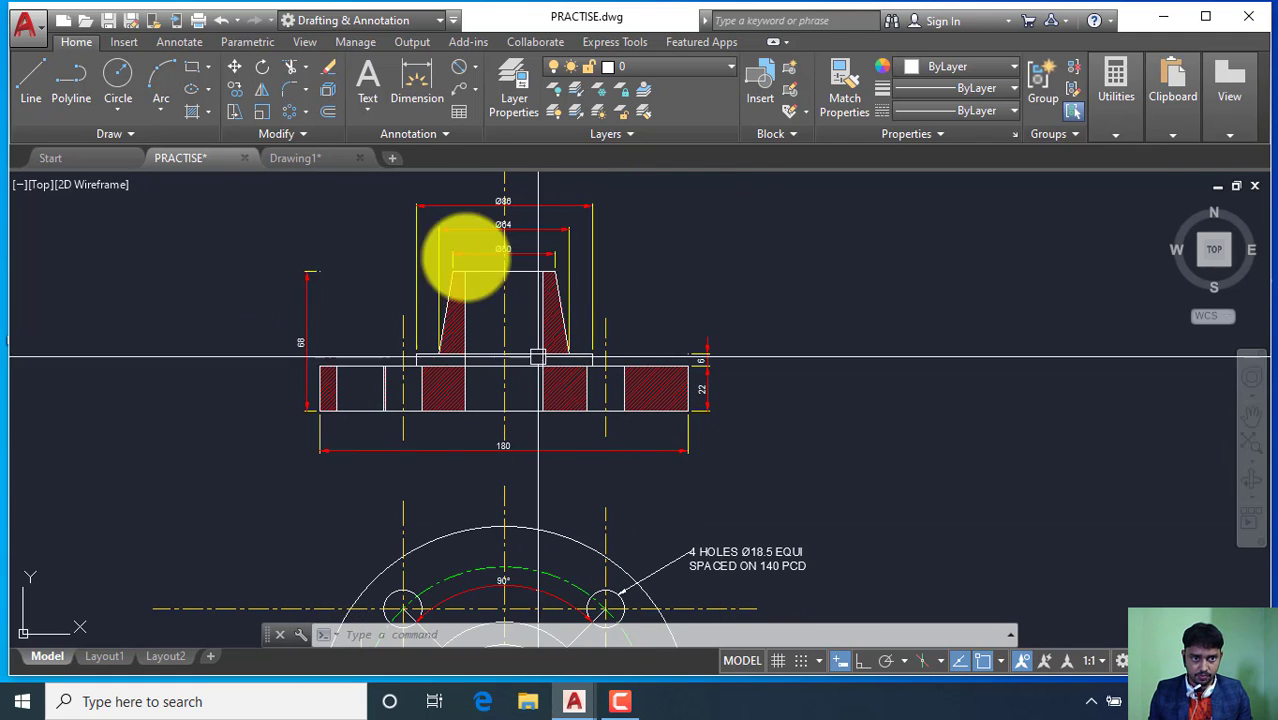
{"action": "left_click", "coordinate": [300, 160]}
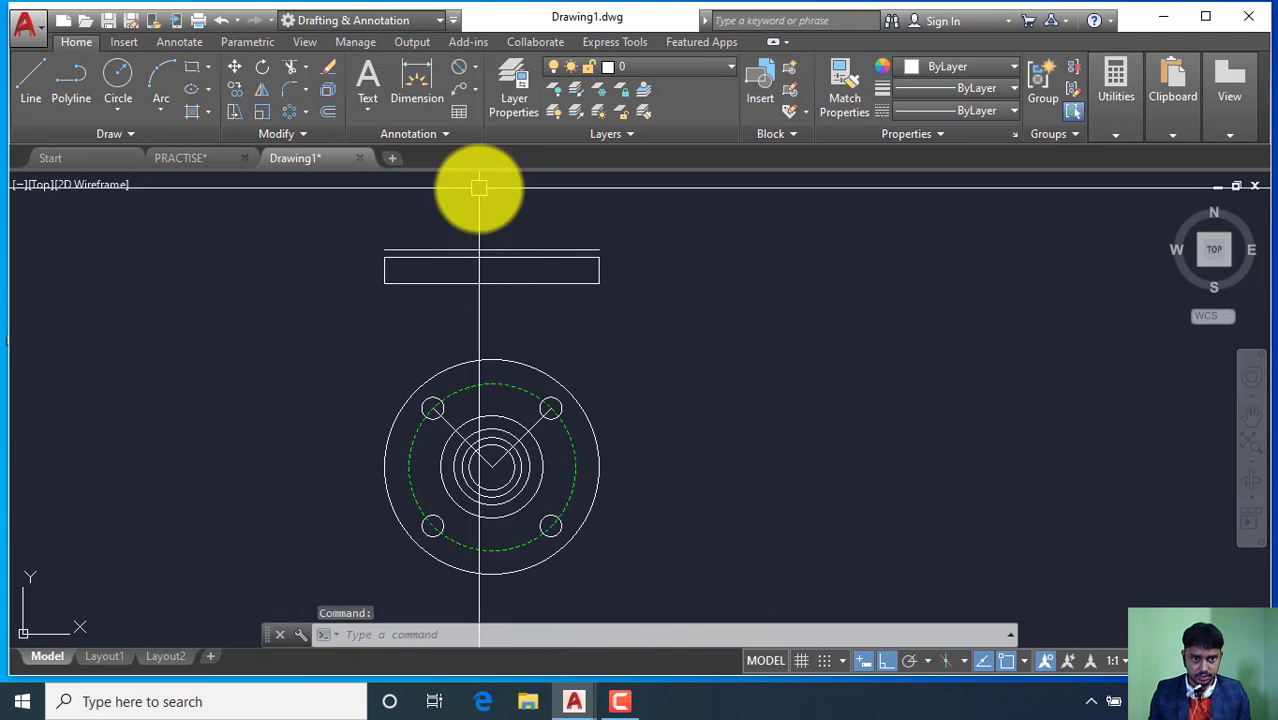
{"action": "scroll", "coordinate": [479, 187], "scroll_direction": "up", "scroll_amount": 2}
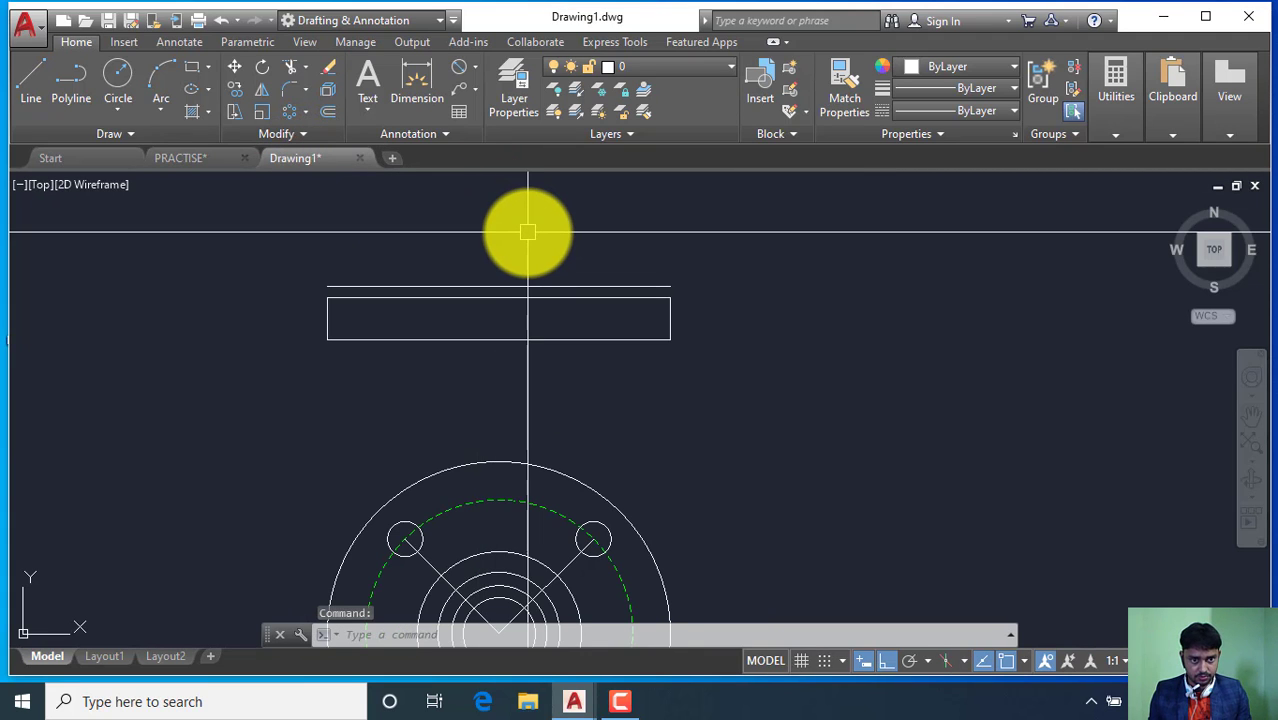
{"action": "left_click", "coordinate": [171, 158]}
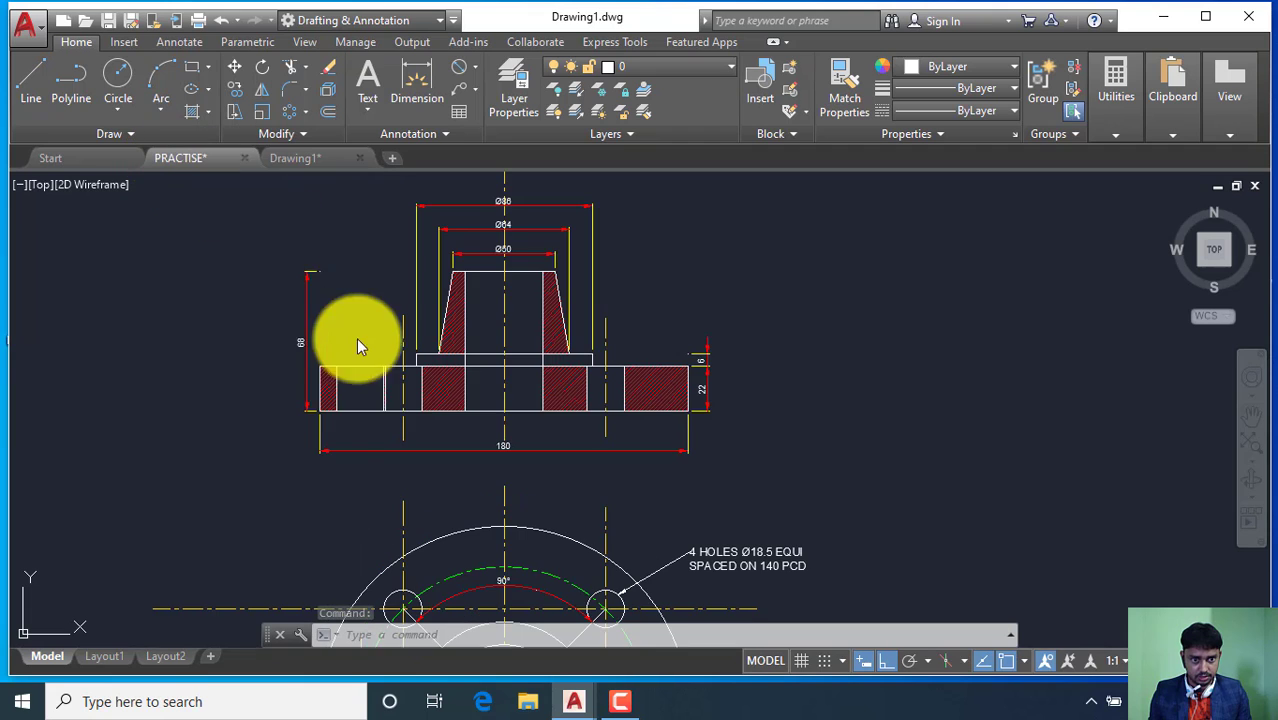
{"action": "left_click", "coordinate": [300, 158]}
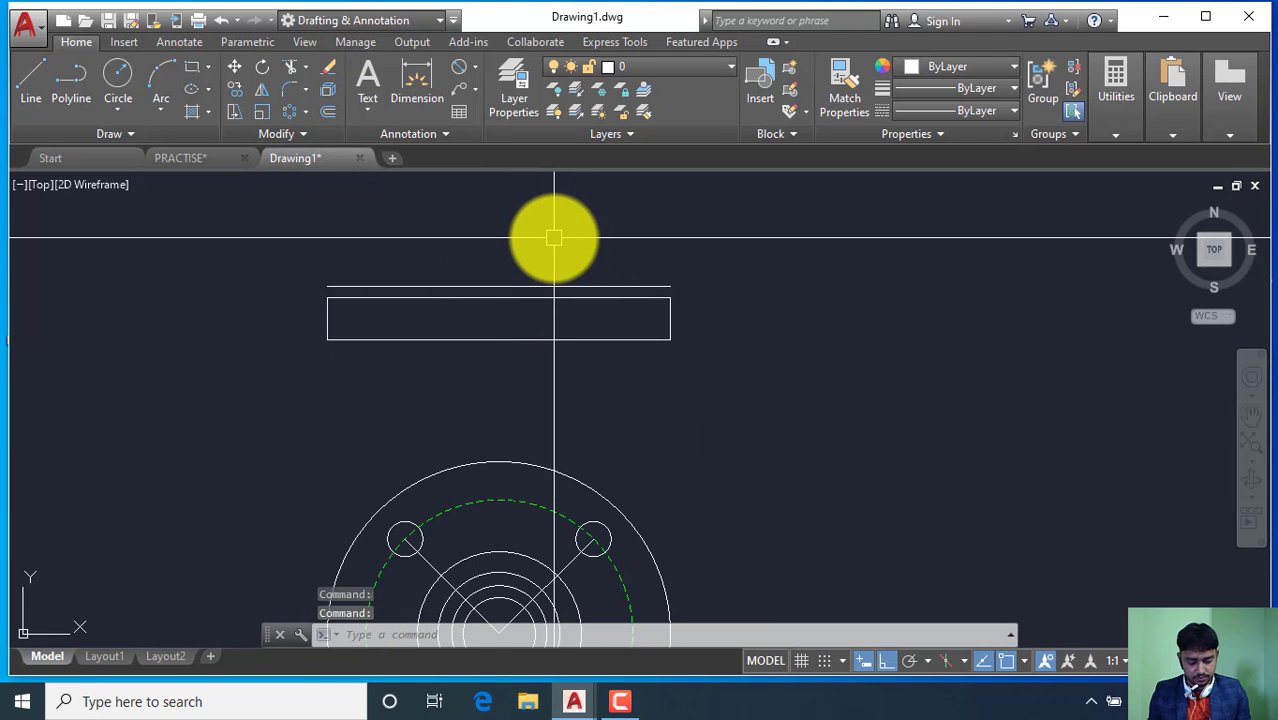
Offset the bottom edge of the base rectangle upward by 68.
{"action": "key", "text": "Return"}
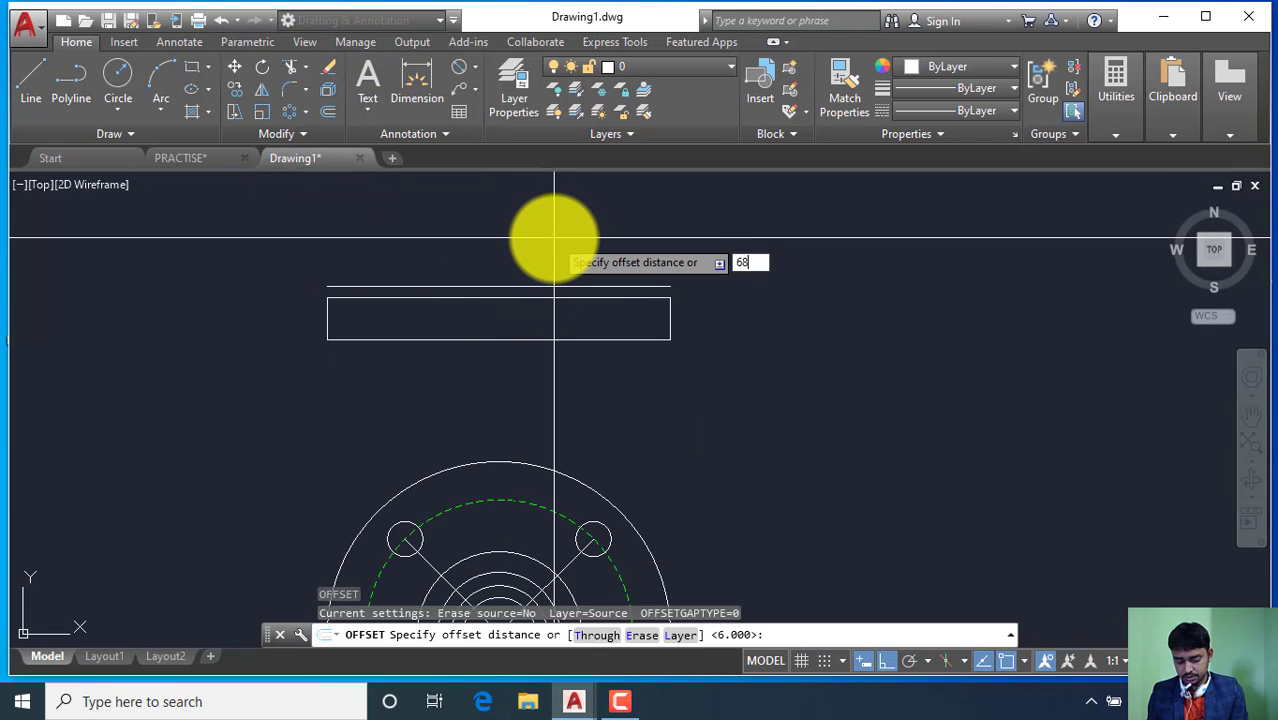
{"action": "type", "text": "68"}
{"action": "key", "text": "Return"}
{"action": "left_click", "coordinate": [425, 286]}
{"action": "left_click", "coordinate": [418, 230]}
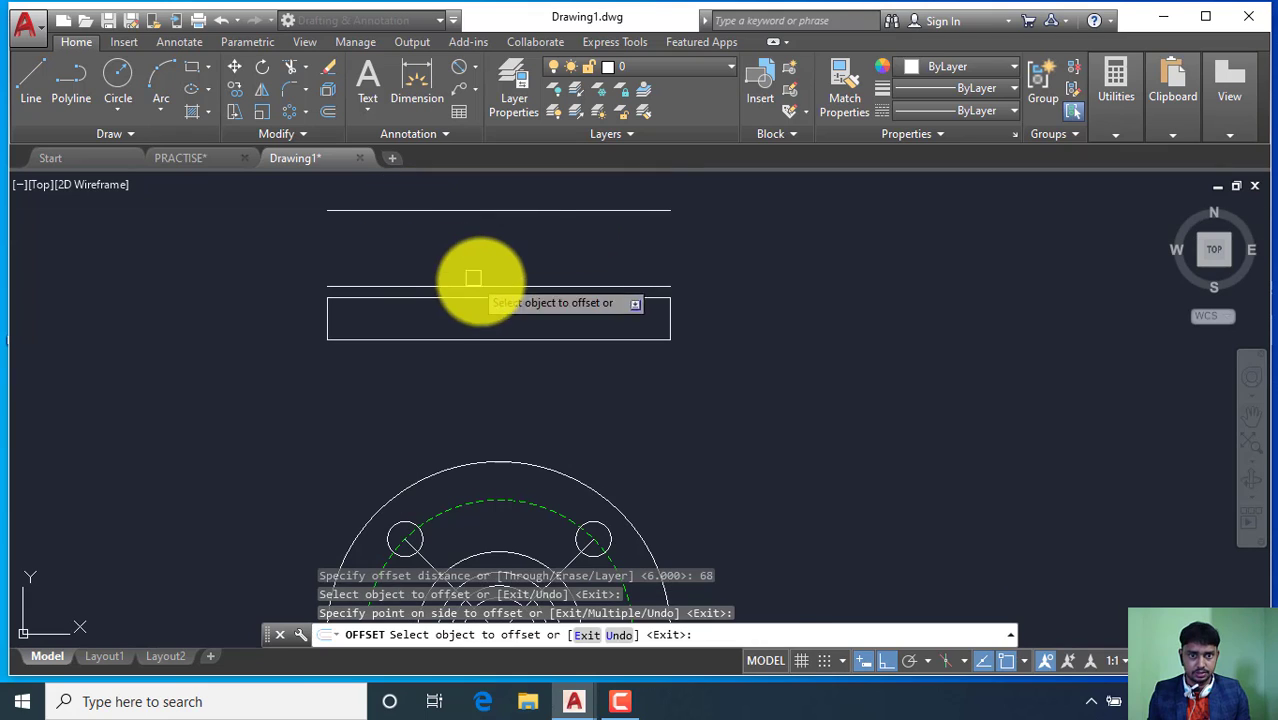
{"action": "key", "text": "Escape"}
{"action": "scroll", "coordinate": [502, 302], "scroll_direction": "down", "scroll_amount": 2}
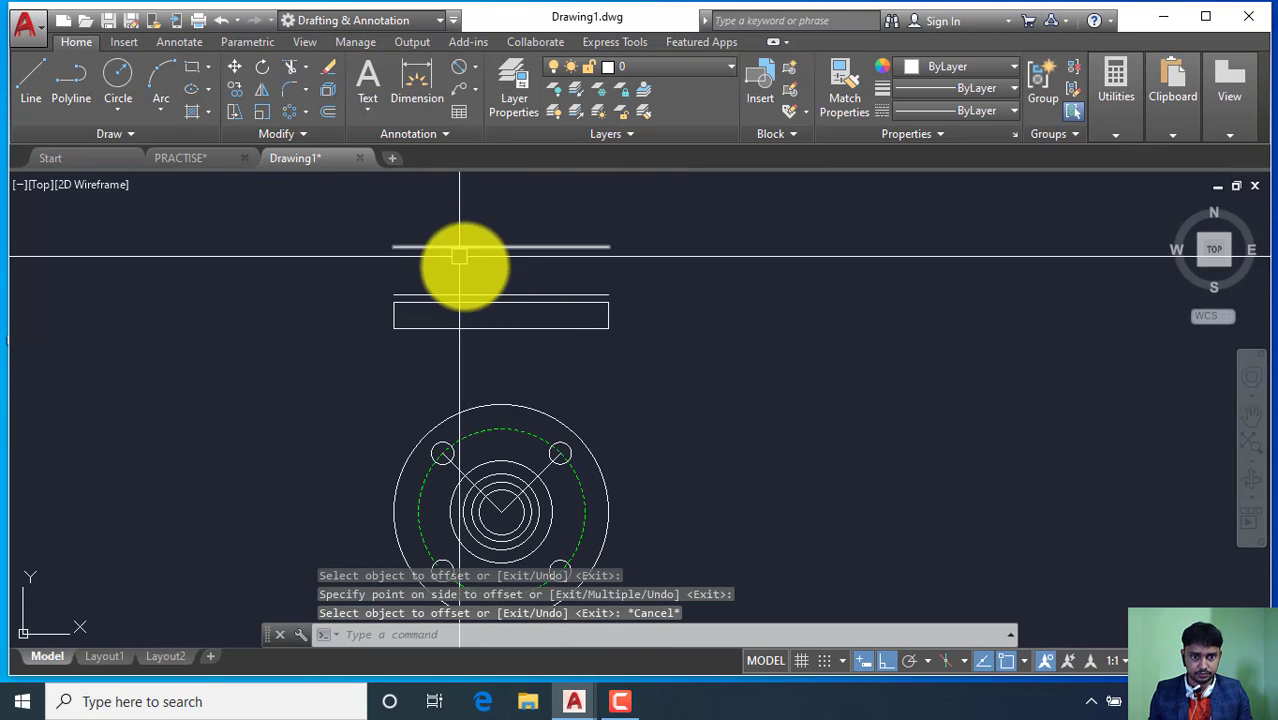
{"action": "scroll", "coordinate": [468, 340], "scroll_direction": "down", "scroll_amount": 2}
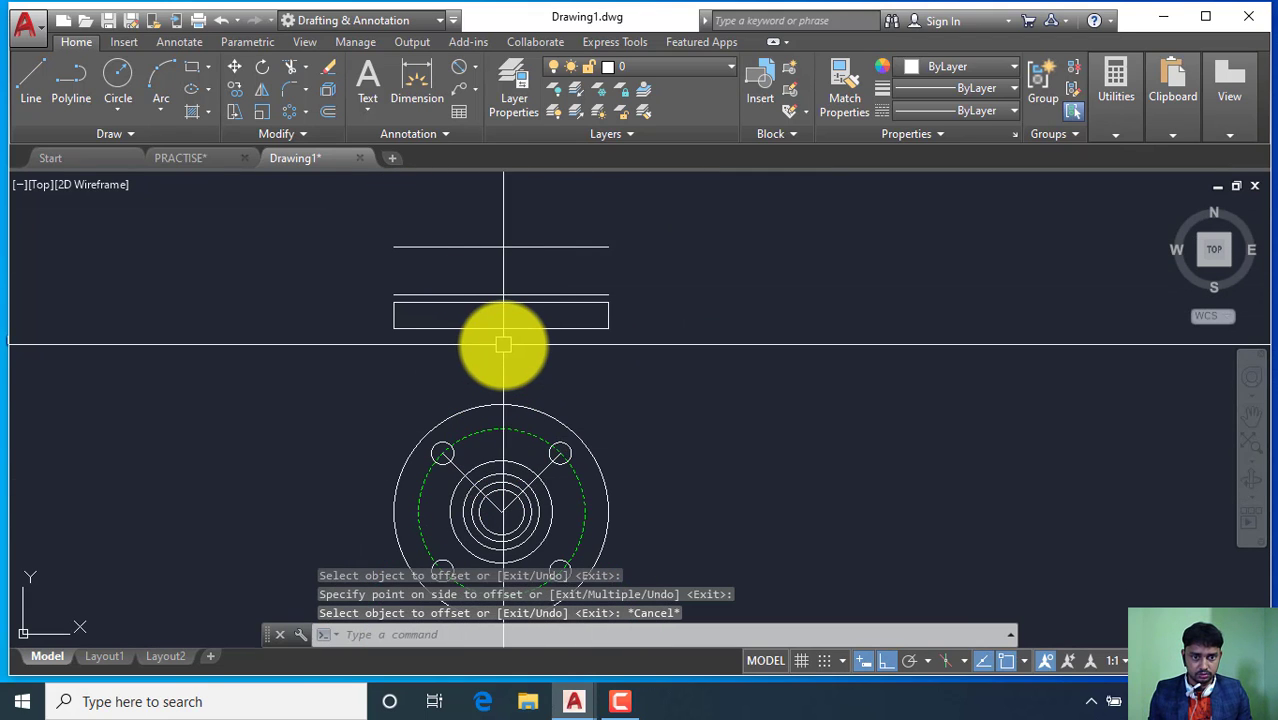
{"action": "scroll", "coordinate": [505, 345], "scroll_direction": "down", "scroll_amount": 3}
{"action": "scroll", "coordinate": [508, 351], "scroll_direction": "up", "scroll_amount": 8}
{"action": "left_click", "coordinate": [110, 133]}
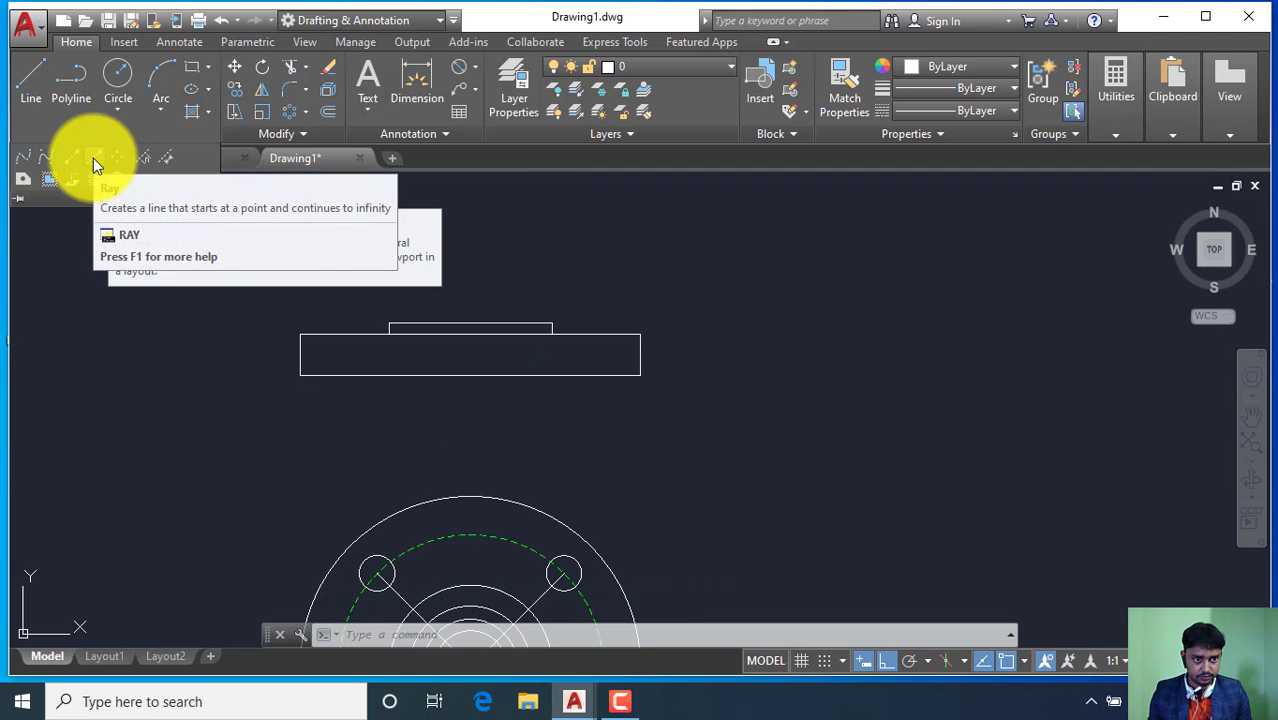
{"action": "left_click", "coordinate": [93, 158]}
{"action": "scroll", "coordinate": [480, 330], "scroll_direction": "down", "scroll_amount": 2}
{"action": "scroll", "coordinate": [460, 528], "scroll_direction": "up", "scroll_amount": 3}
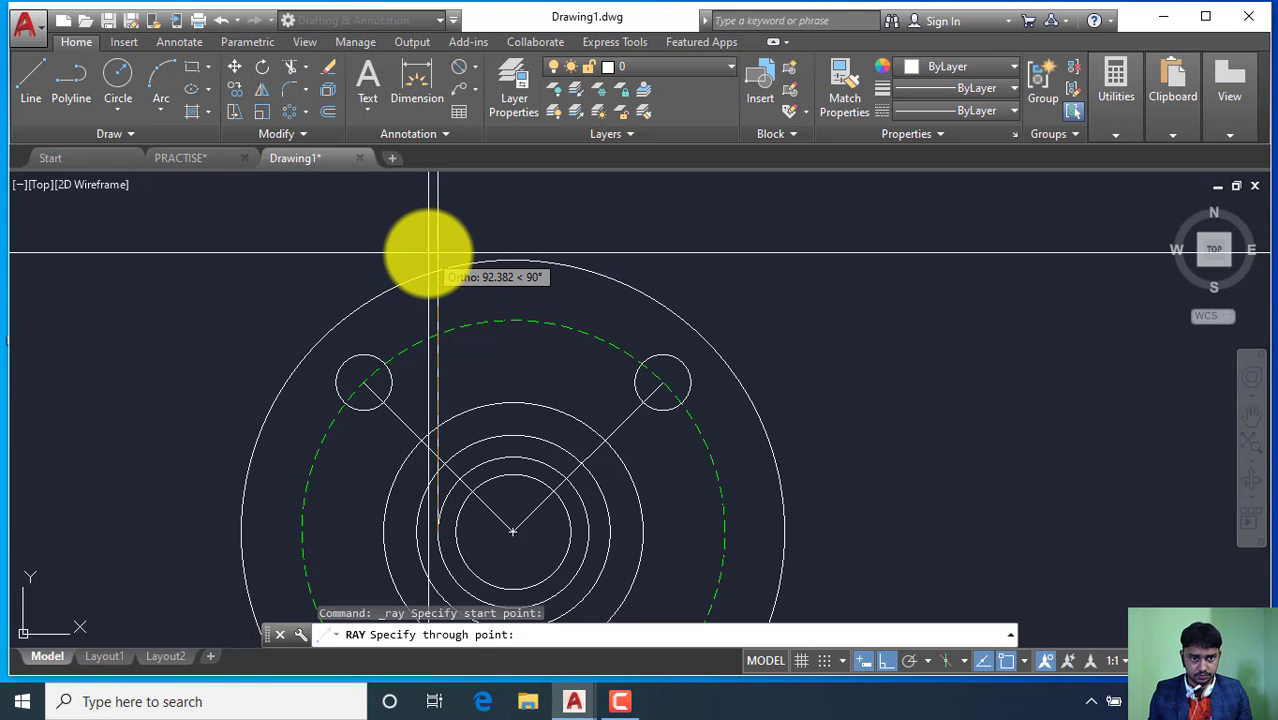
{"action": "key", "text": "Escape"}
Draw vertical rays upward from the left quadrants of the second- and third-largest central circles in the plan view.
{"action": "type", "text": "r"}
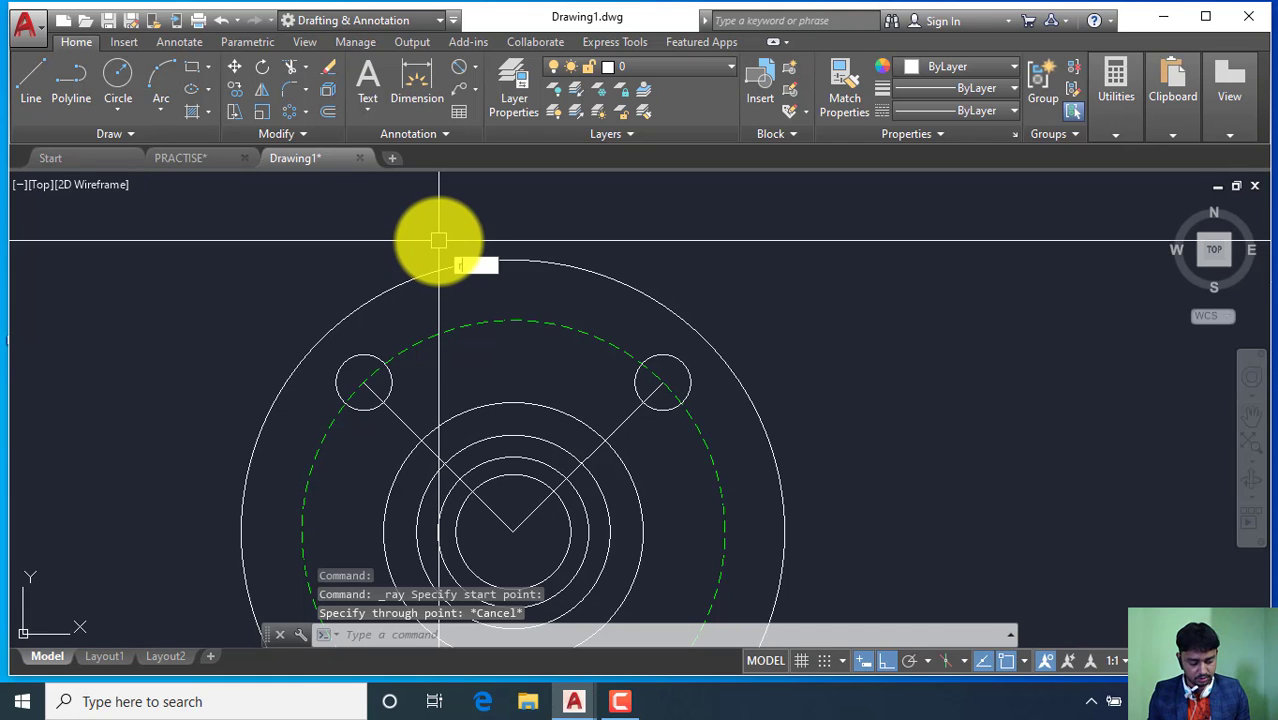
{"action": "type", "text": "a"}
{"action": "key", "text": "Return"}
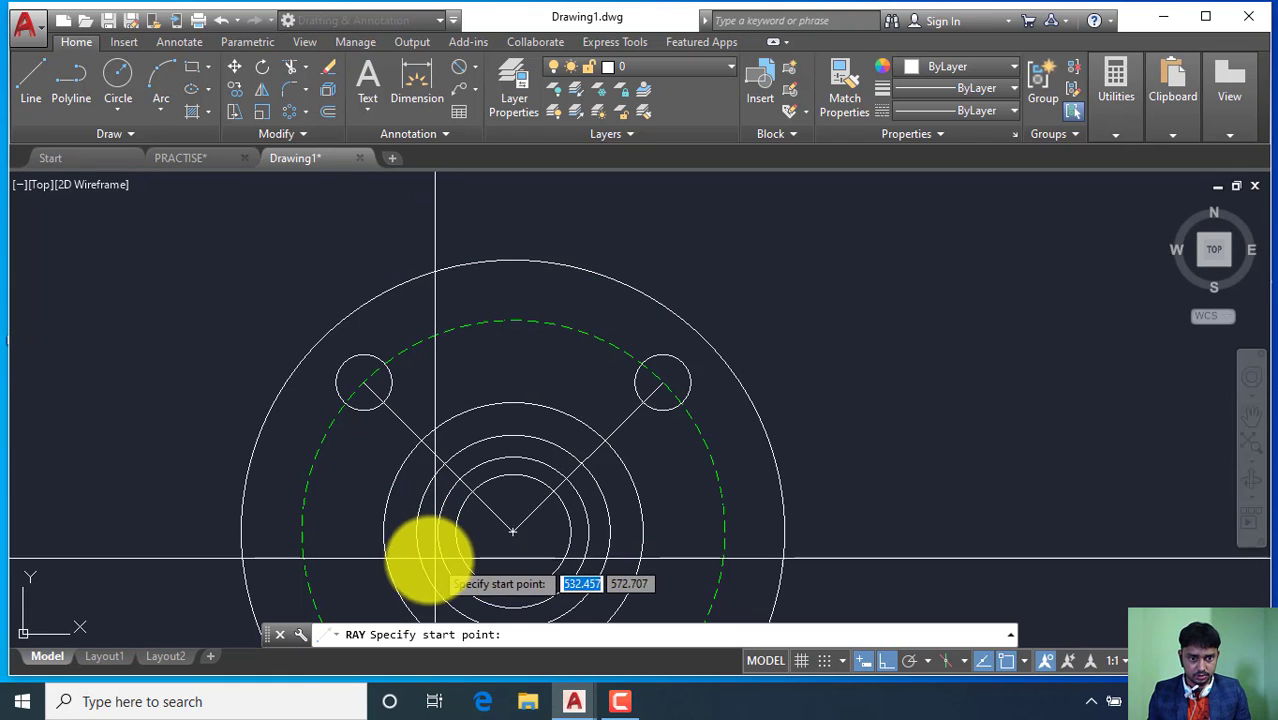
{"action": "left_click", "coordinate": [416, 534]}
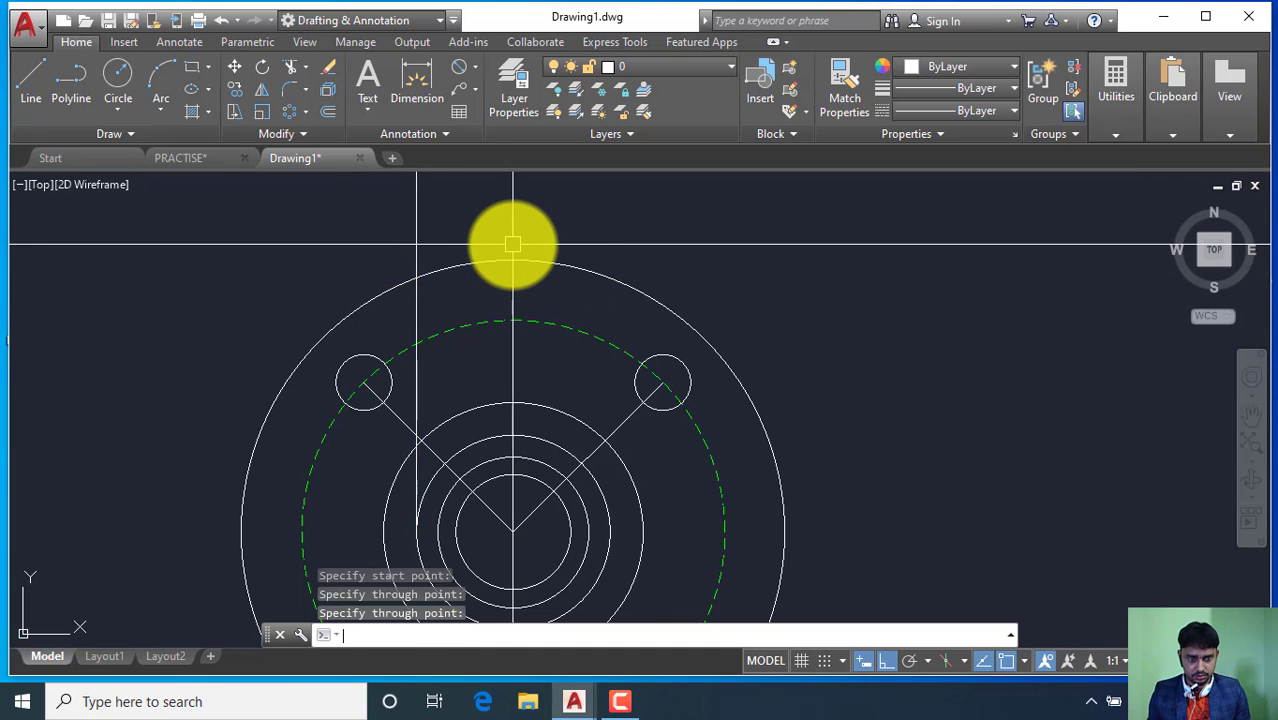
{"action": "key", "text": "Return"}
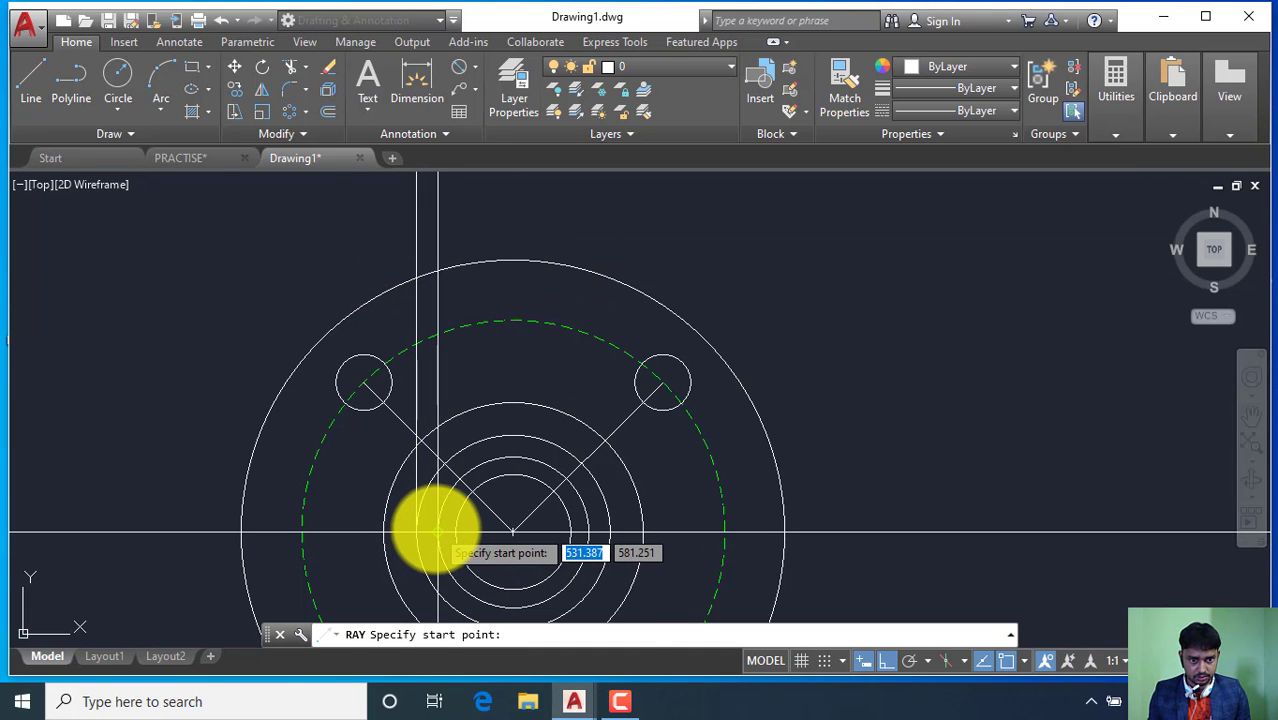
{"action": "left_click", "coordinate": [437, 534]}
{"action": "left_click", "coordinate": [453, 303]}
{"action": "key", "text": "Return"}
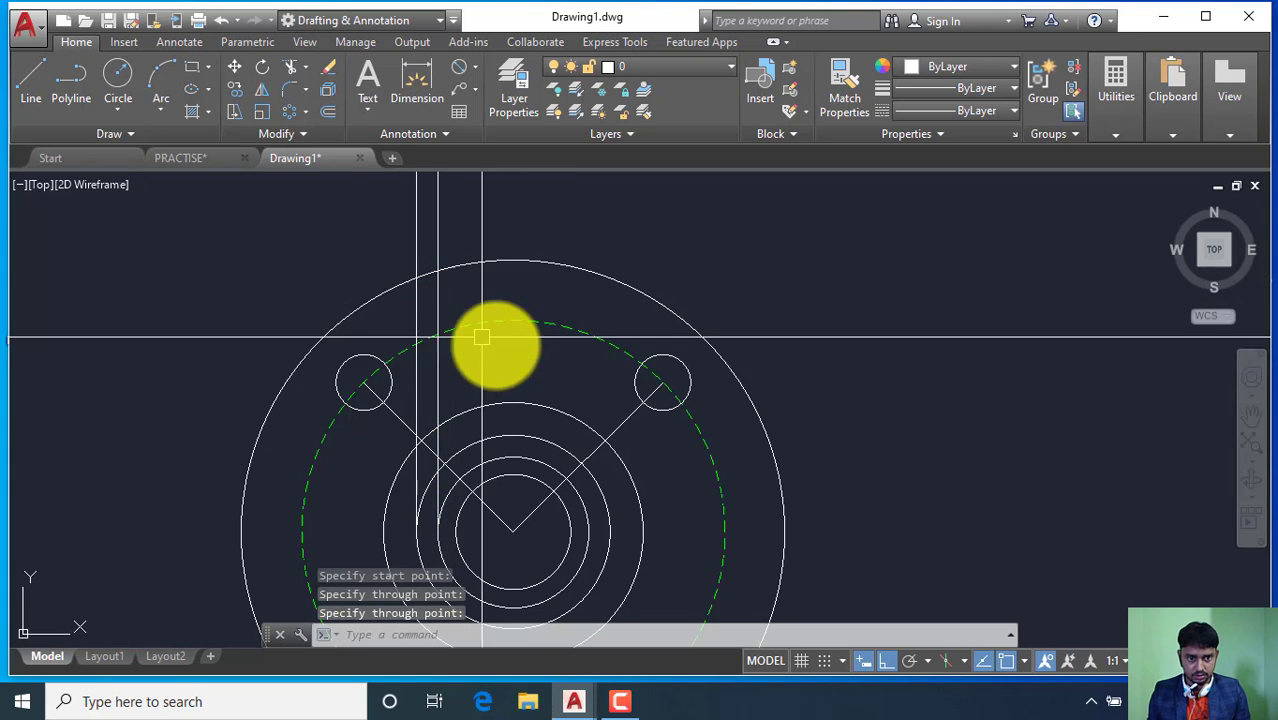
Draw vertical rays upward from the right quadrants of the second- and third-largest central circles in the plan view.
{"action": "scroll", "coordinate": [490, 342], "scroll_direction": "down", "scroll_amount": 3}
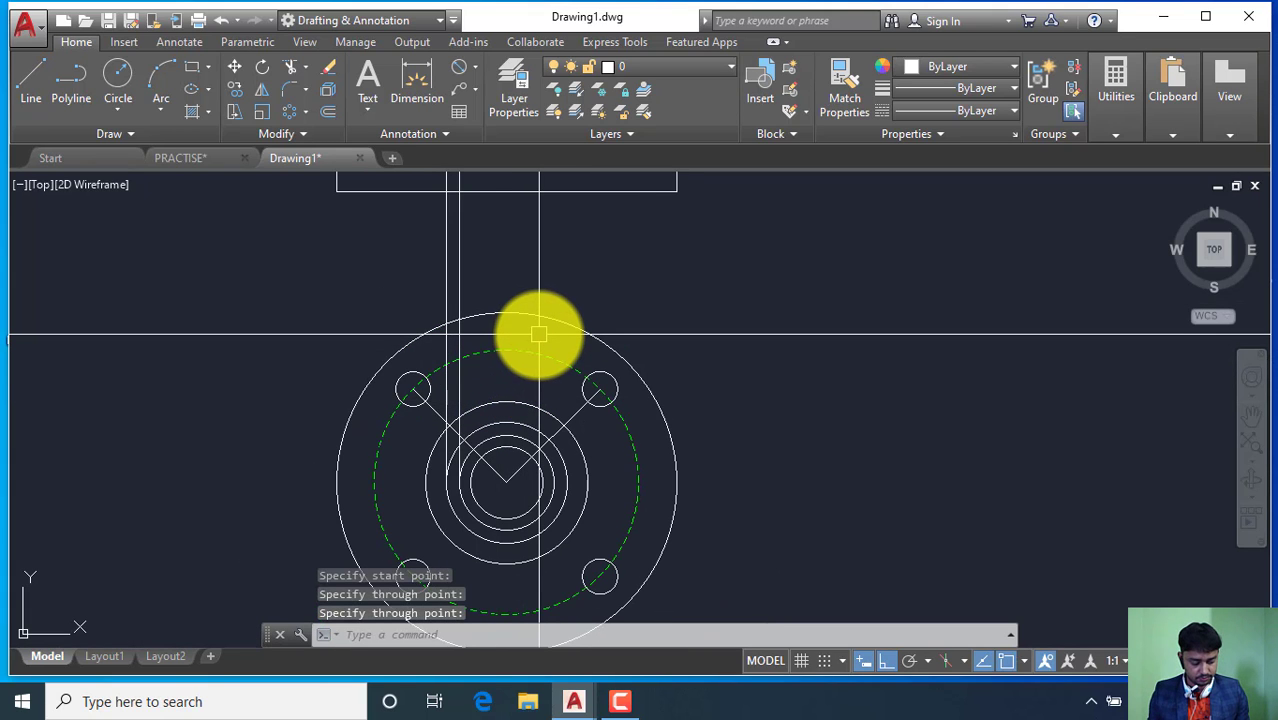
{"action": "key", "text": "Return"}
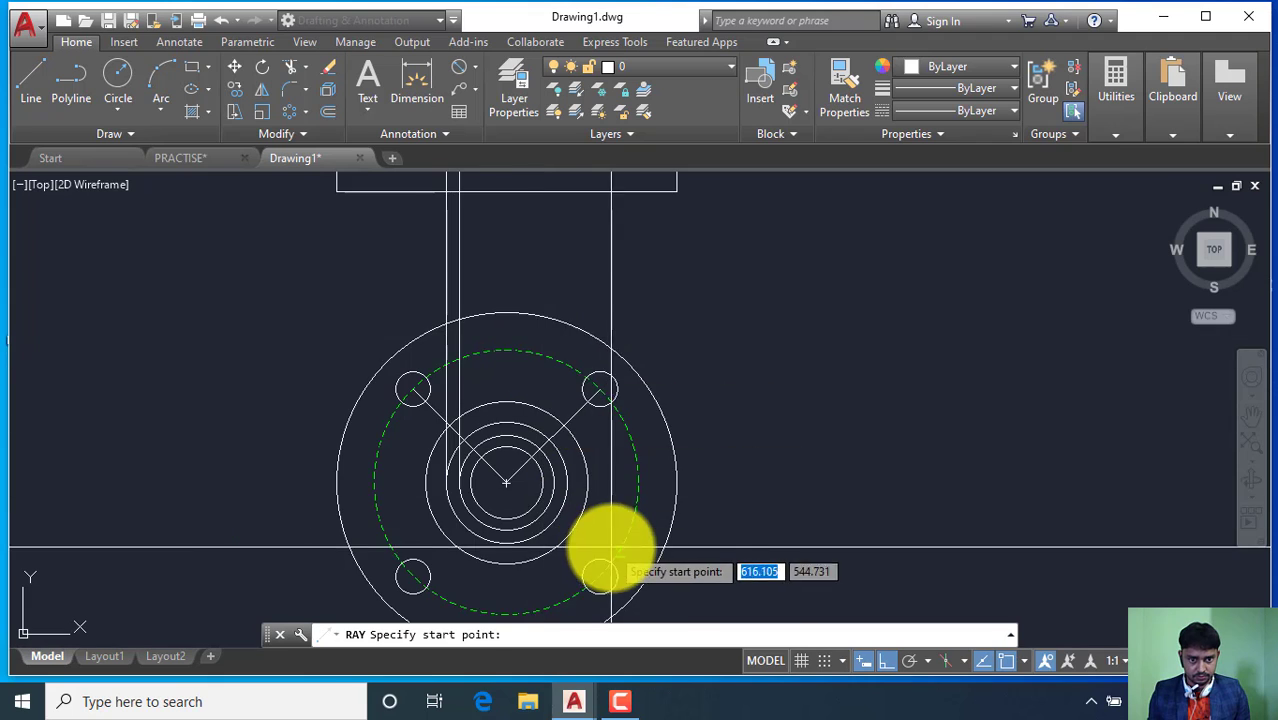
{"action": "scroll", "coordinate": [522, 455], "scroll_direction": "up", "scroll_amount": 3}
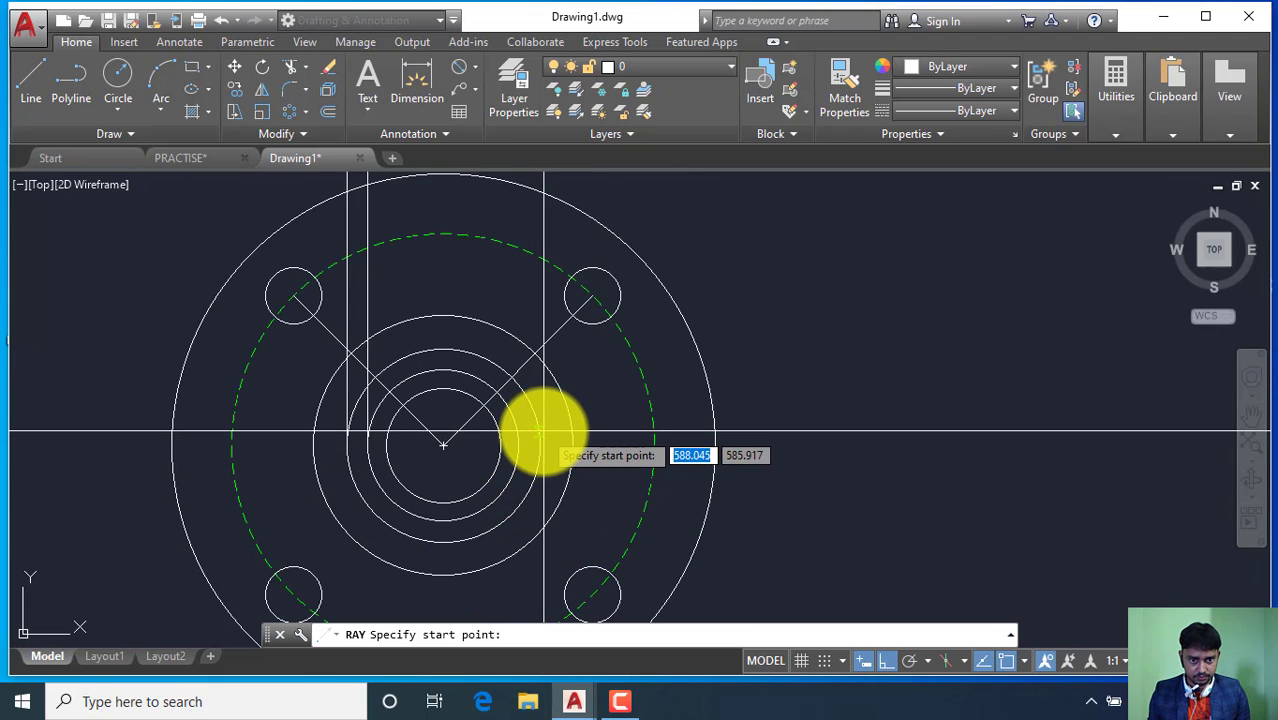
{"action": "left_click", "coordinate": [540, 446]}
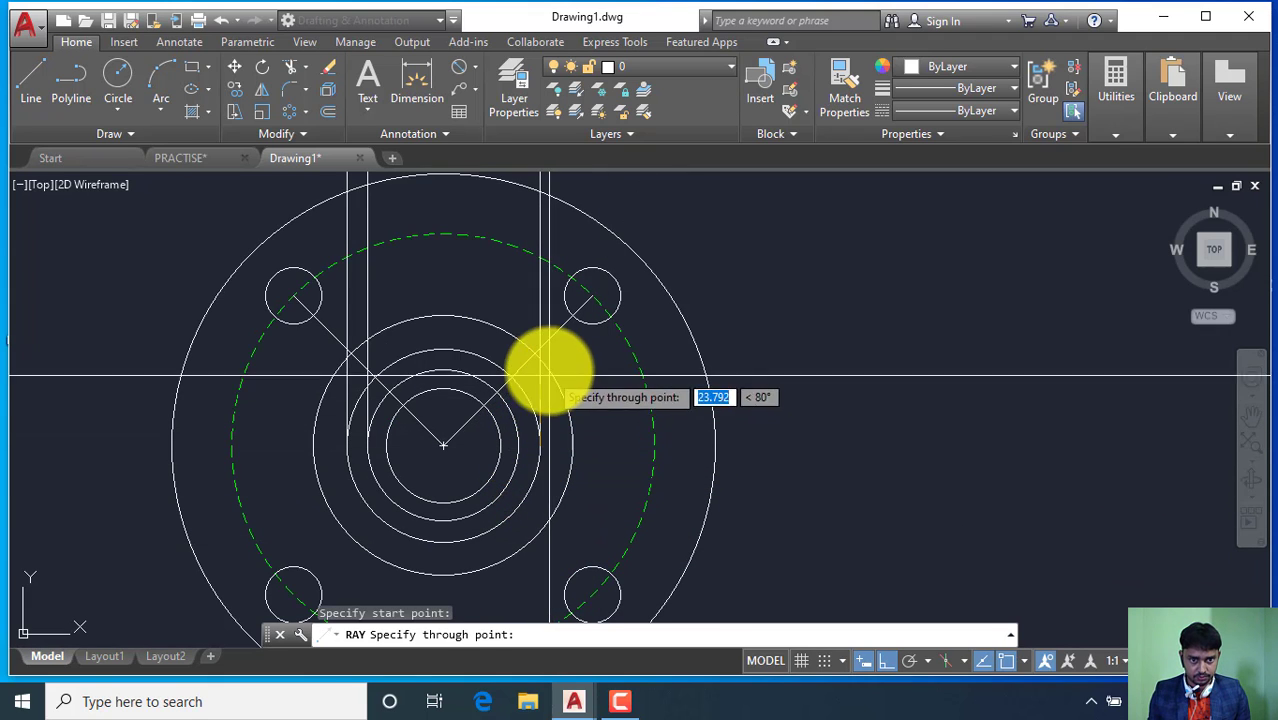
{"action": "key", "text": "Return"}
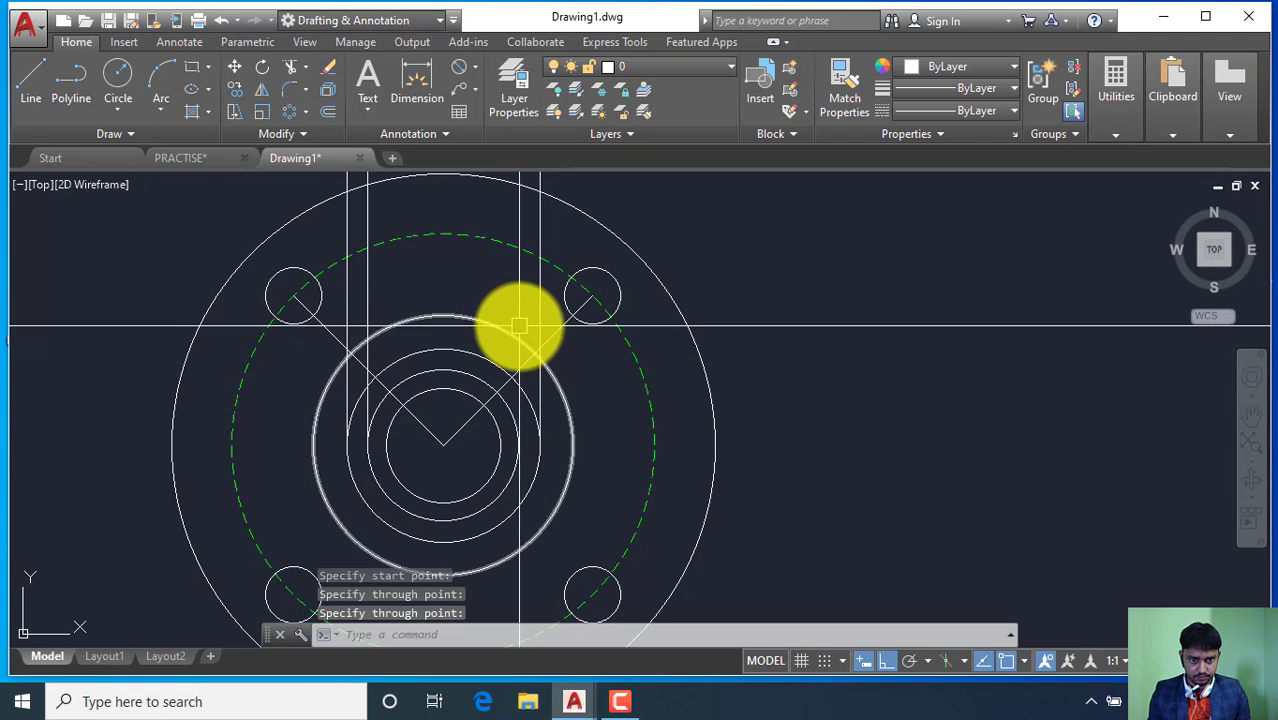
{"action": "key", "text": "Return"}
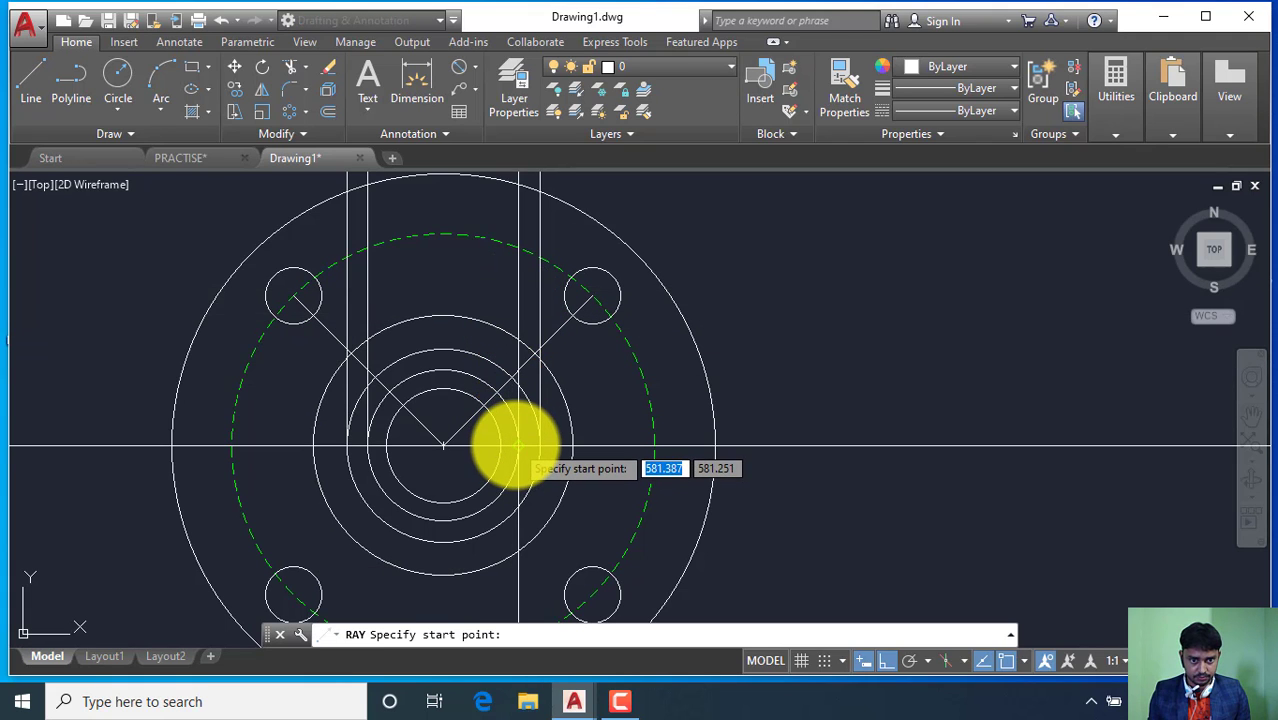
{"action": "left_click", "coordinate": [518, 446]}
{"action": "left_click", "coordinate": [499, 310]}
{"action": "key", "text": "Return"}
Offset the base's bottom edge upward by 68 to create the hub's top line across the projected rays.
{"action": "scroll", "coordinate": [518, 480], "scroll_direction": "down", "scroll_amount": 4}
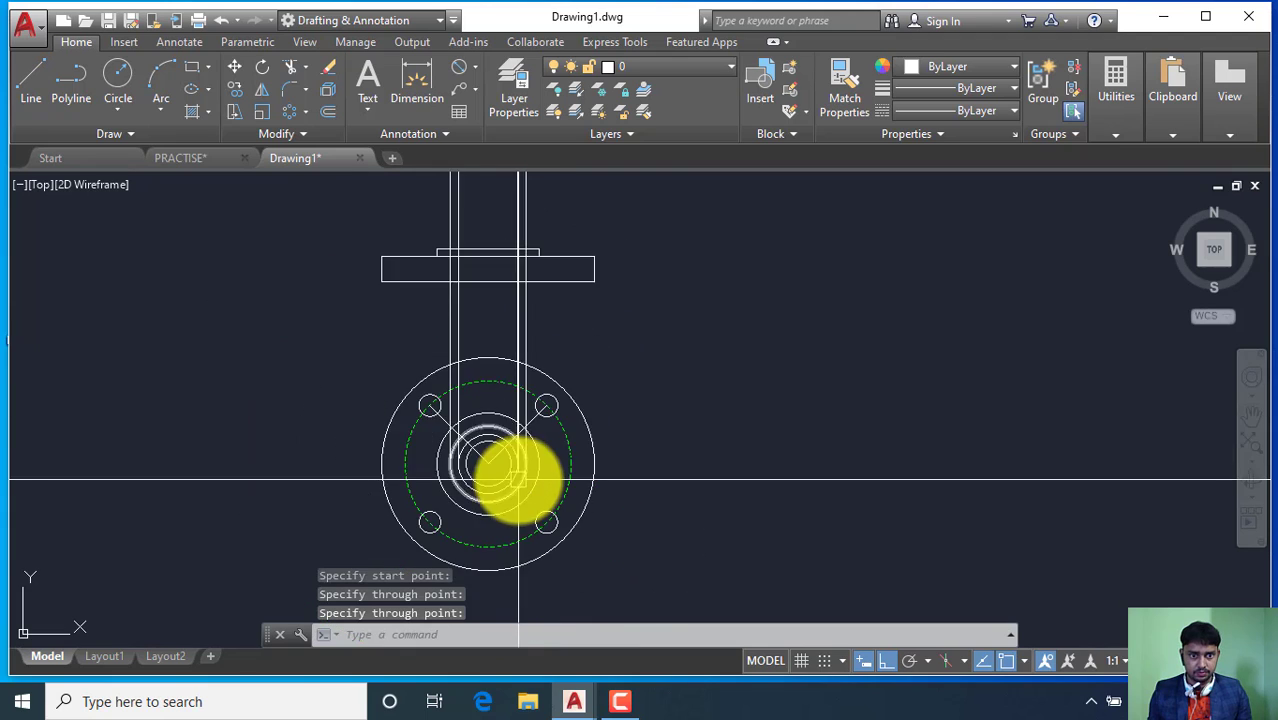
{"action": "scroll", "coordinate": [436, 236], "scroll_direction": "up", "scroll_amount": 2}
{"action": "scroll", "coordinate": [489, 378], "scroll_direction": "down", "scroll_amount": 2}
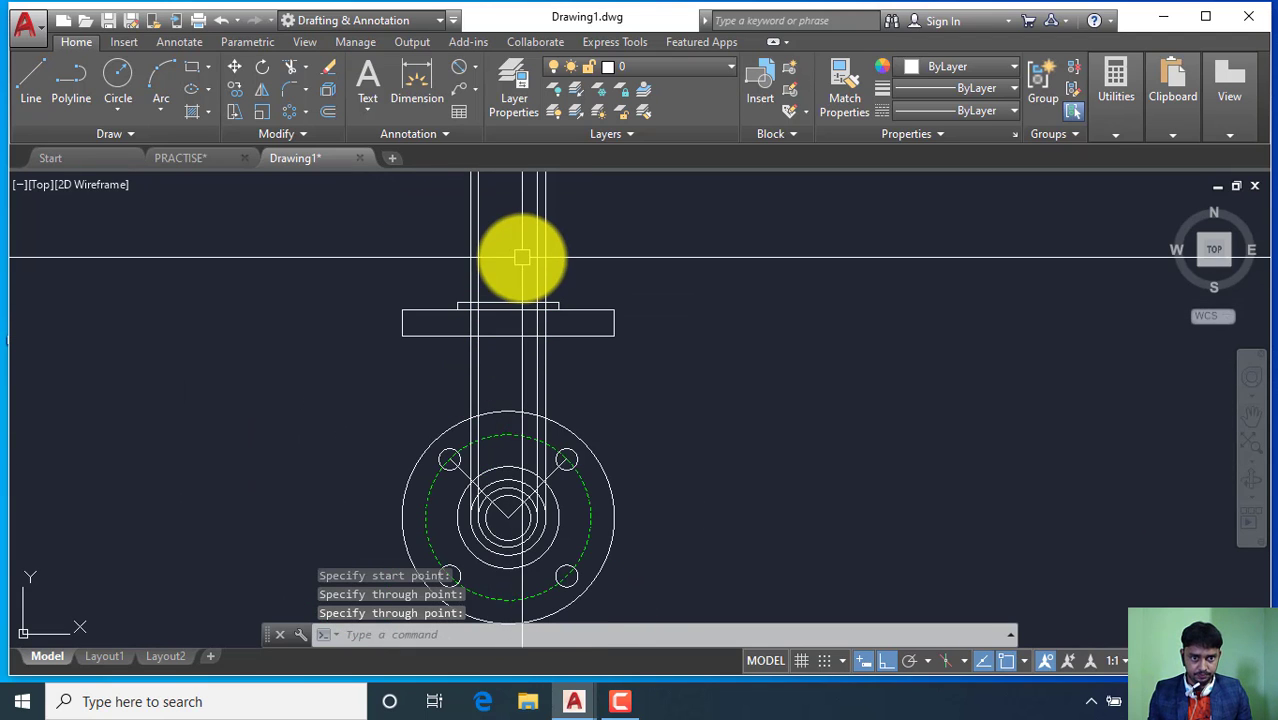
{"action": "scroll", "coordinate": [480, 290], "scroll_direction": "down", "scroll_amount": 2}
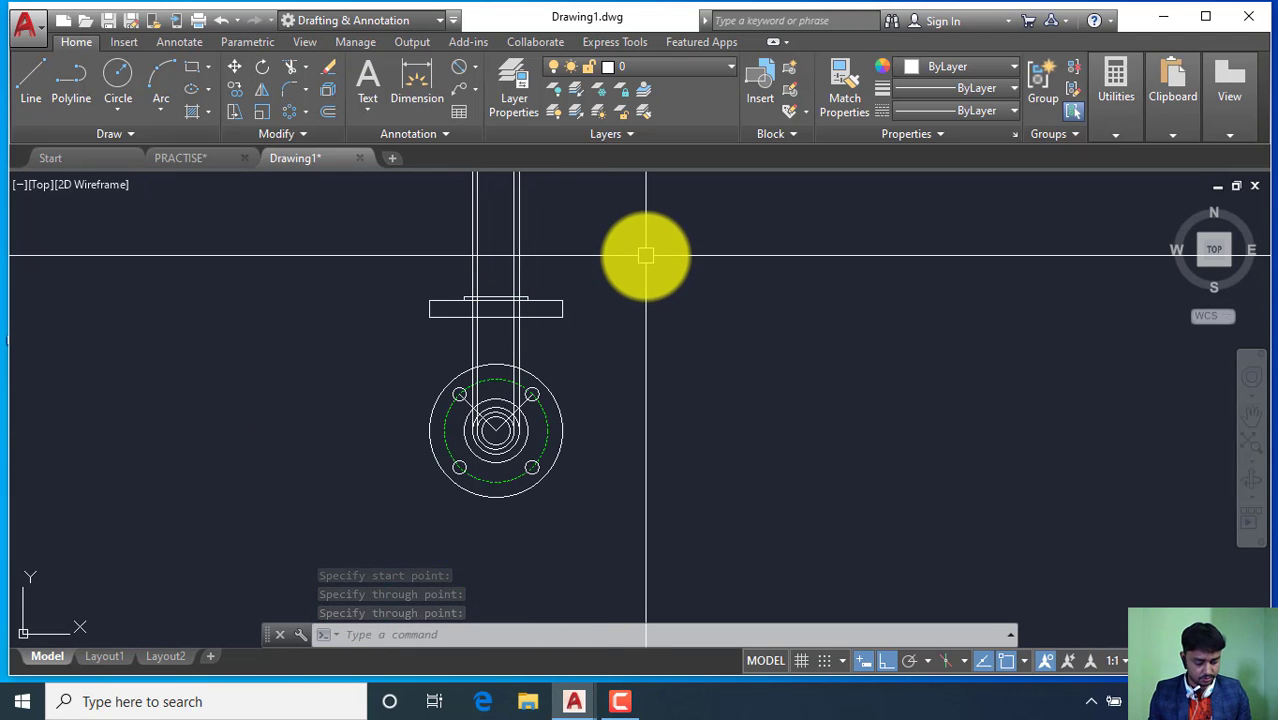
{"action": "type", "text": "o"}
{"action": "key", "text": "Return"}
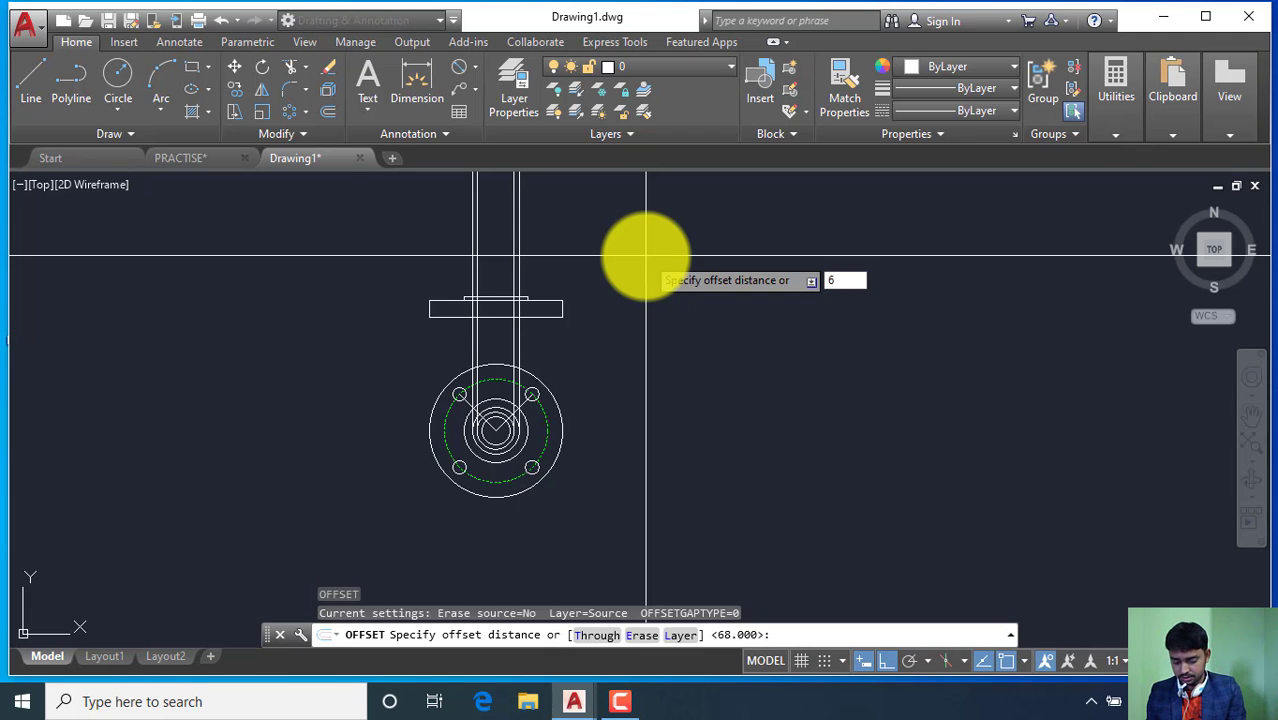
{"action": "key", "text": "Return"}
{"action": "scroll", "coordinate": [442, 323], "scroll_direction": "up", "scroll_amount": 4}
{"action": "left_click", "coordinate": [438, 311]}
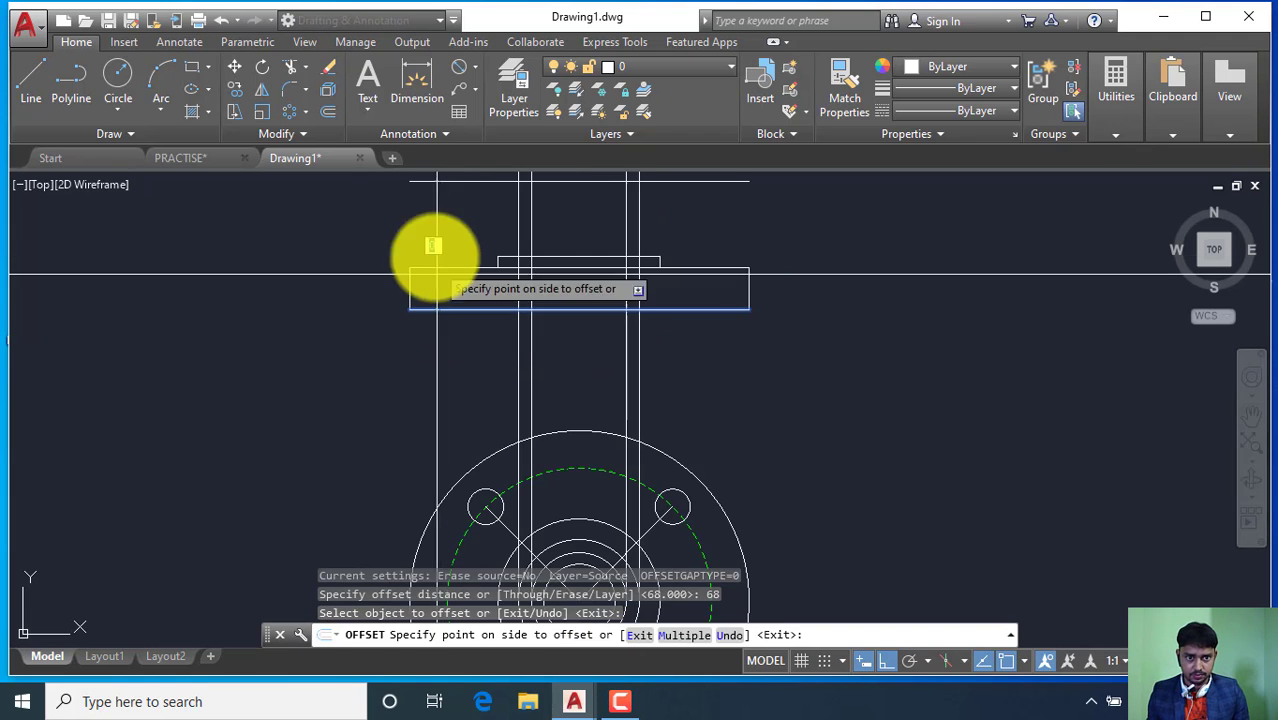
{"action": "left_click", "coordinate": [429, 234]}
{"action": "scroll", "coordinate": [462, 357], "scroll_direction": "down", "scroll_amount": 4}
{"action": "key", "text": "Escape"}
Draw both tapered hub sides from the outer rays' intersections with the raised step's top edge to the inner rays' intersections with the top line.
{"action": "scroll", "coordinate": [512, 307], "scroll_direction": "up", "scroll_amount": 4}
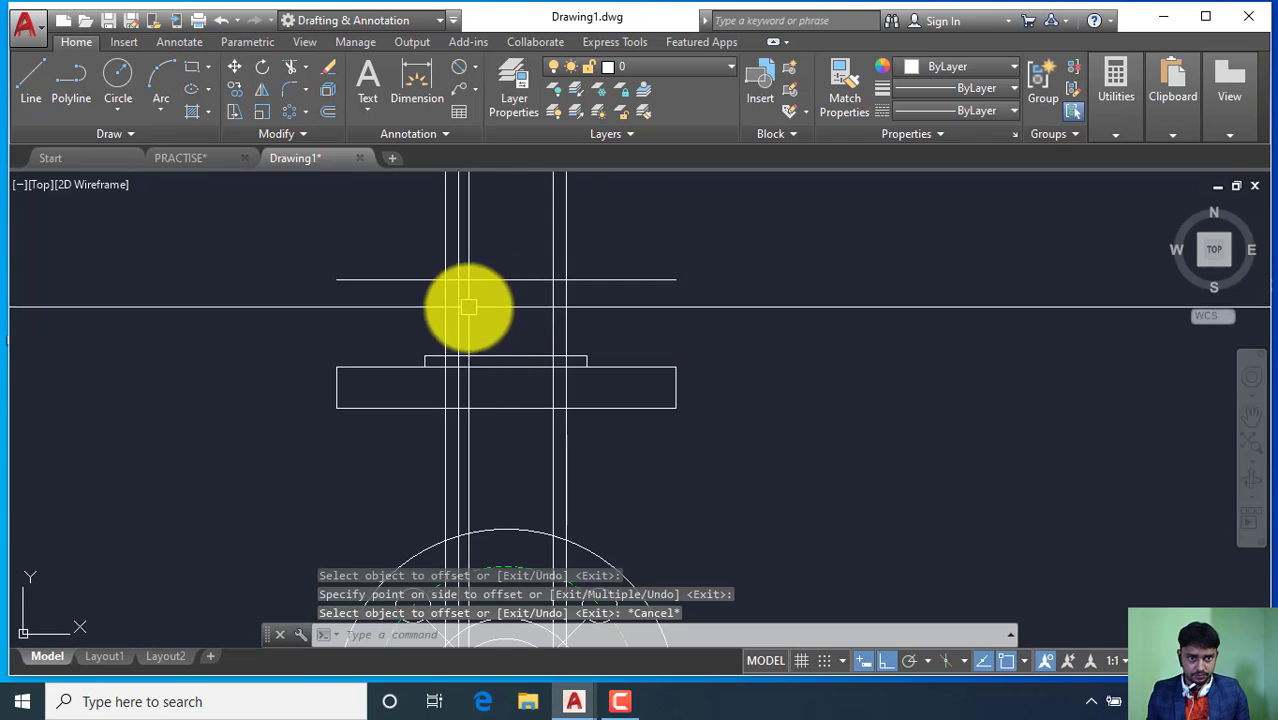
{"action": "left_click", "coordinate": [32, 79]}
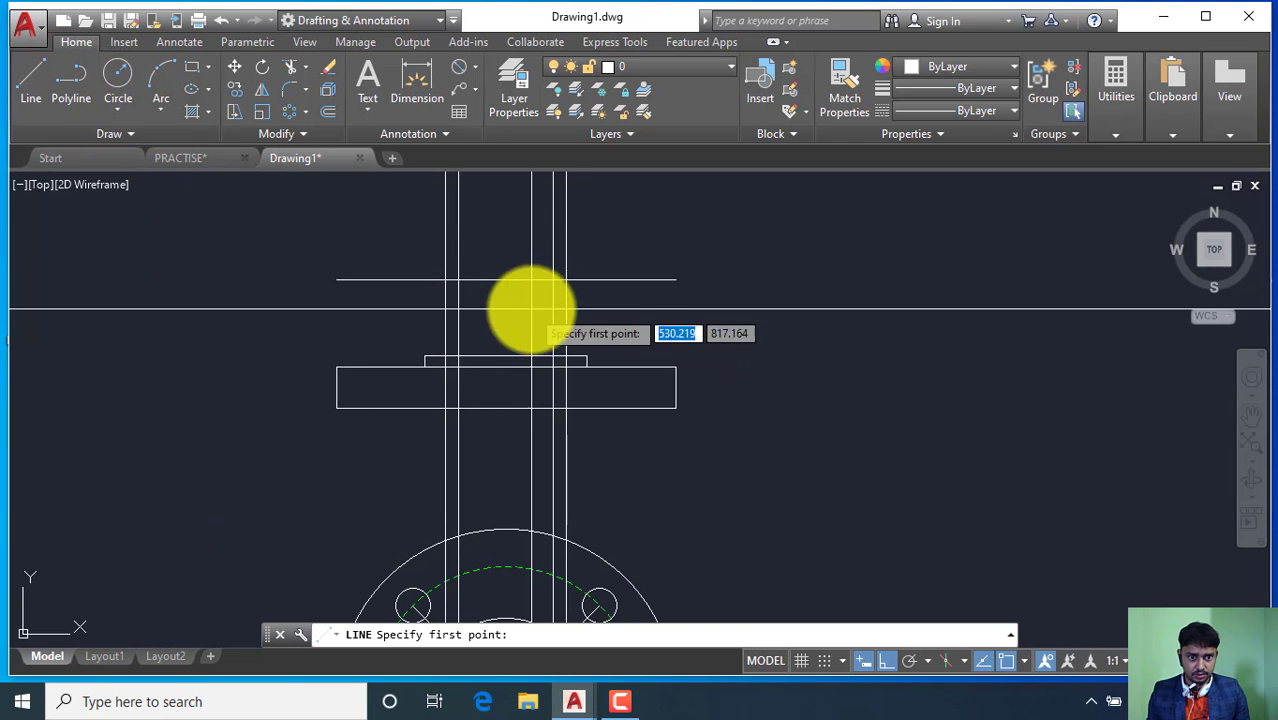
{"action": "scroll", "coordinate": [528, 308], "scroll_direction": "up", "scroll_amount": 3}
{"action": "left_click", "coordinate": [379, 389]}
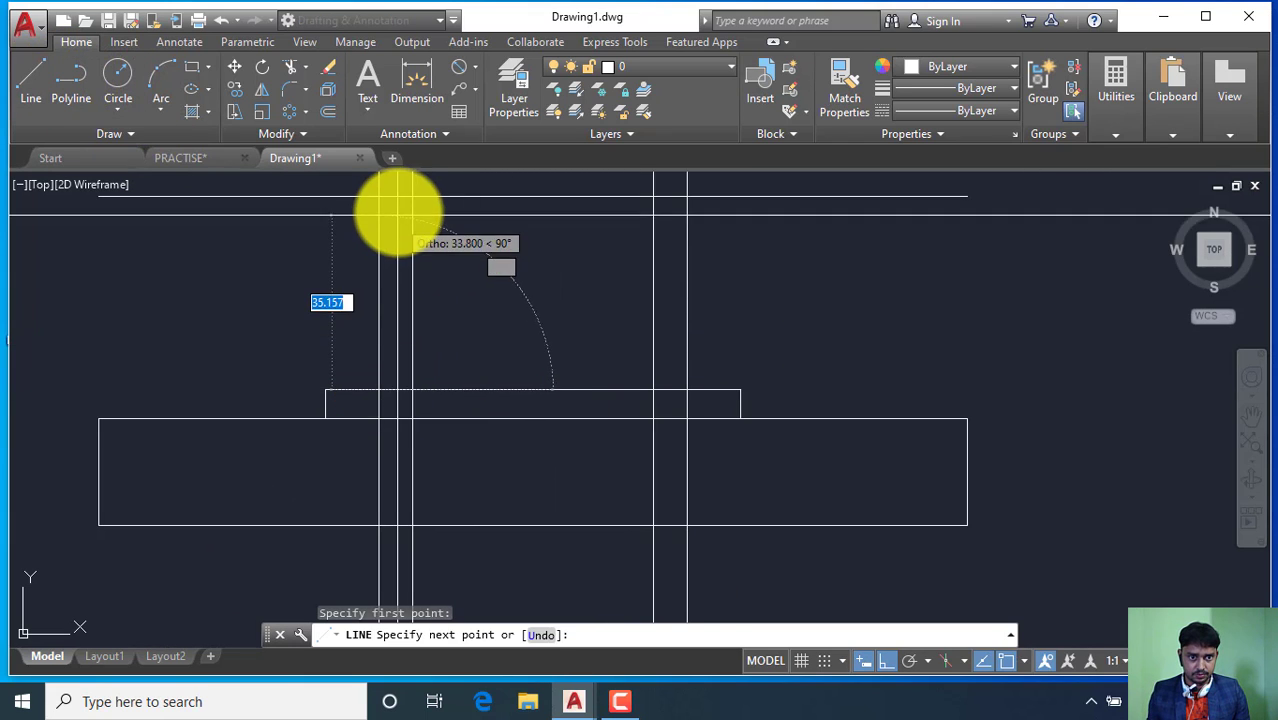
{"action": "right_click", "coordinate": [574, 253]}
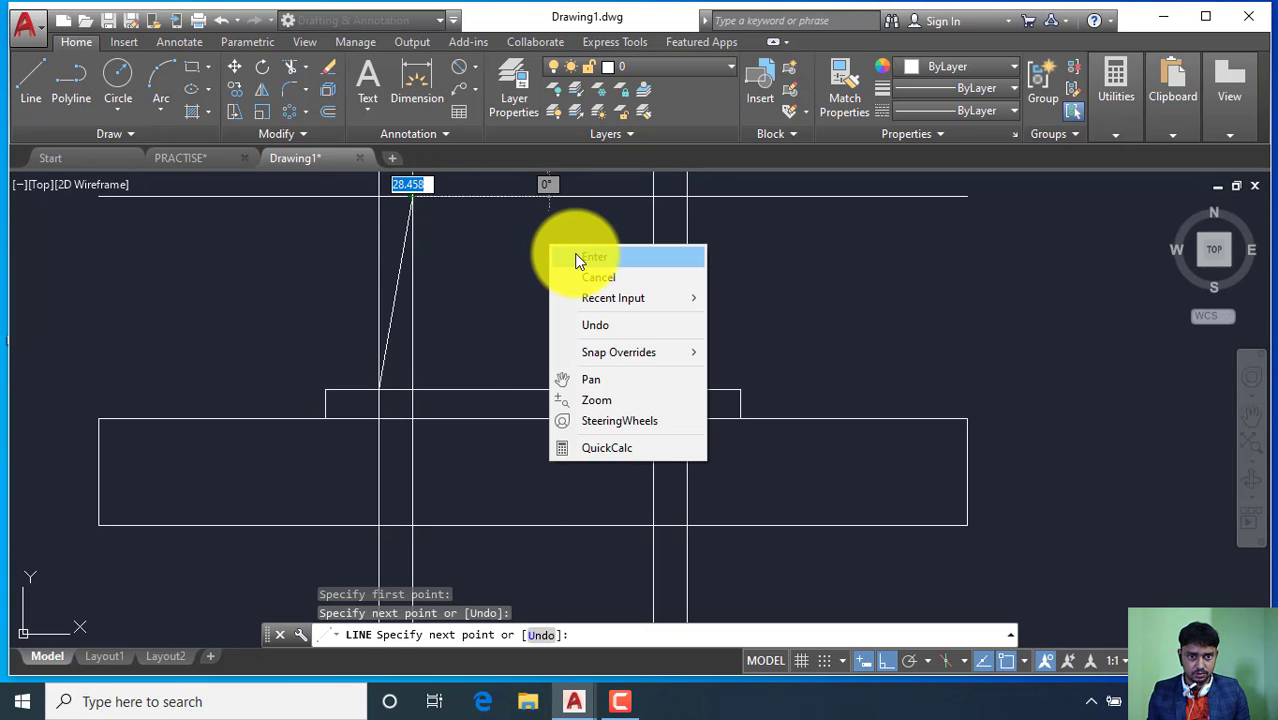
{"action": "left_click", "coordinate": [578, 256]}
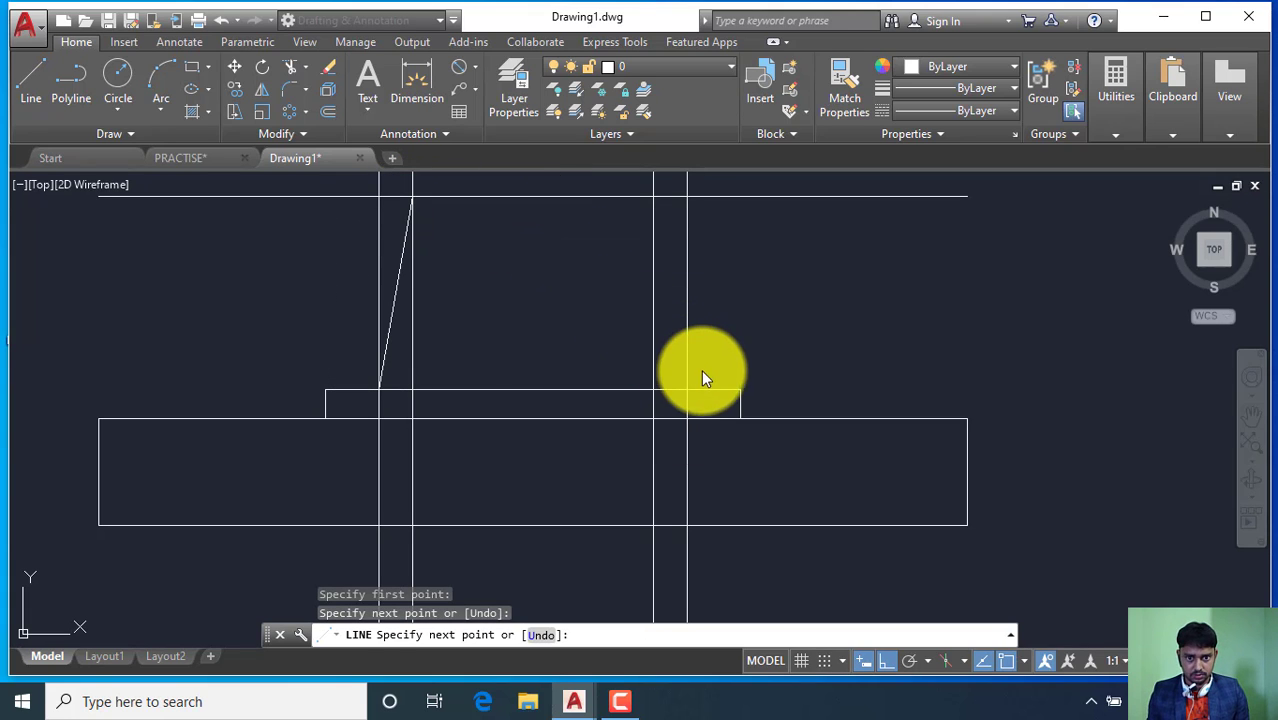
{"action": "key", "text": "Return"}
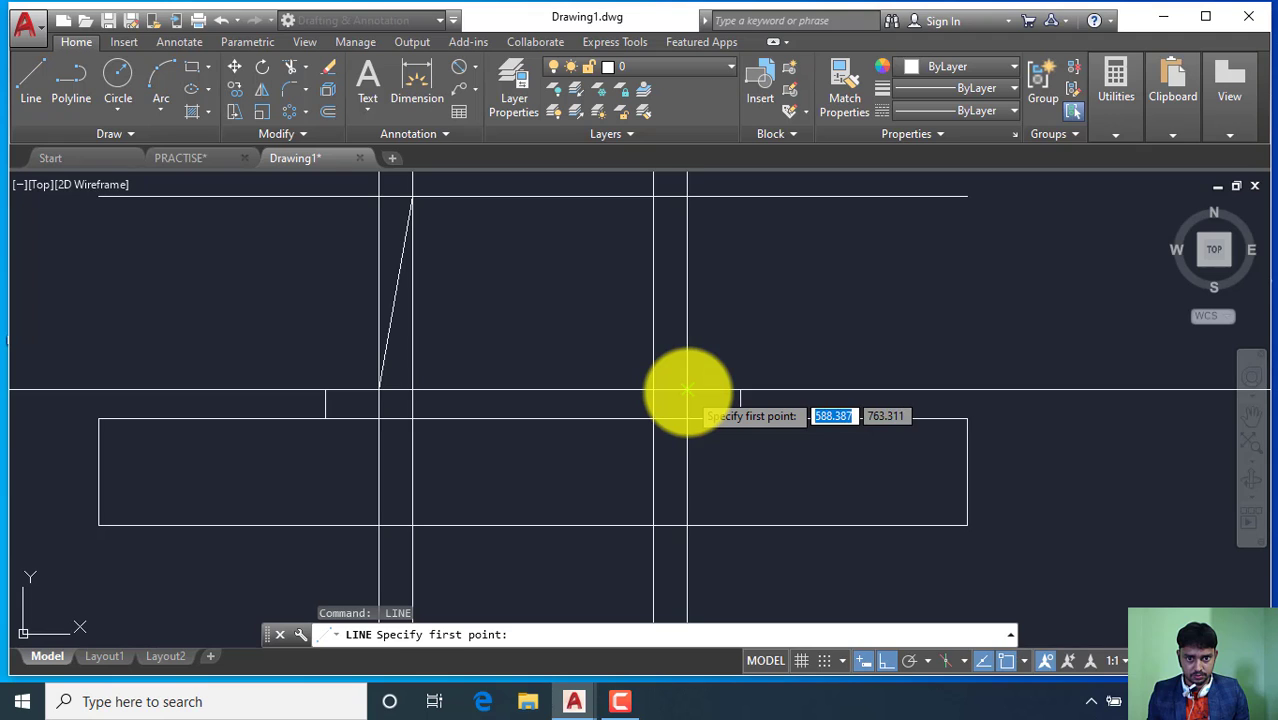
{"action": "left_click", "coordinate": [653, 198]}
{"action": "key", "text": "Escape"}
Trim the rays above the hub's top line, the top line beyond the right taper, and its gap beside the left taper.
{"action": "scroll", "coordinate": [650, 368], "scroll_direction": "down", "scroll_amount": 4}
{"action": "type", "text": "TR"}
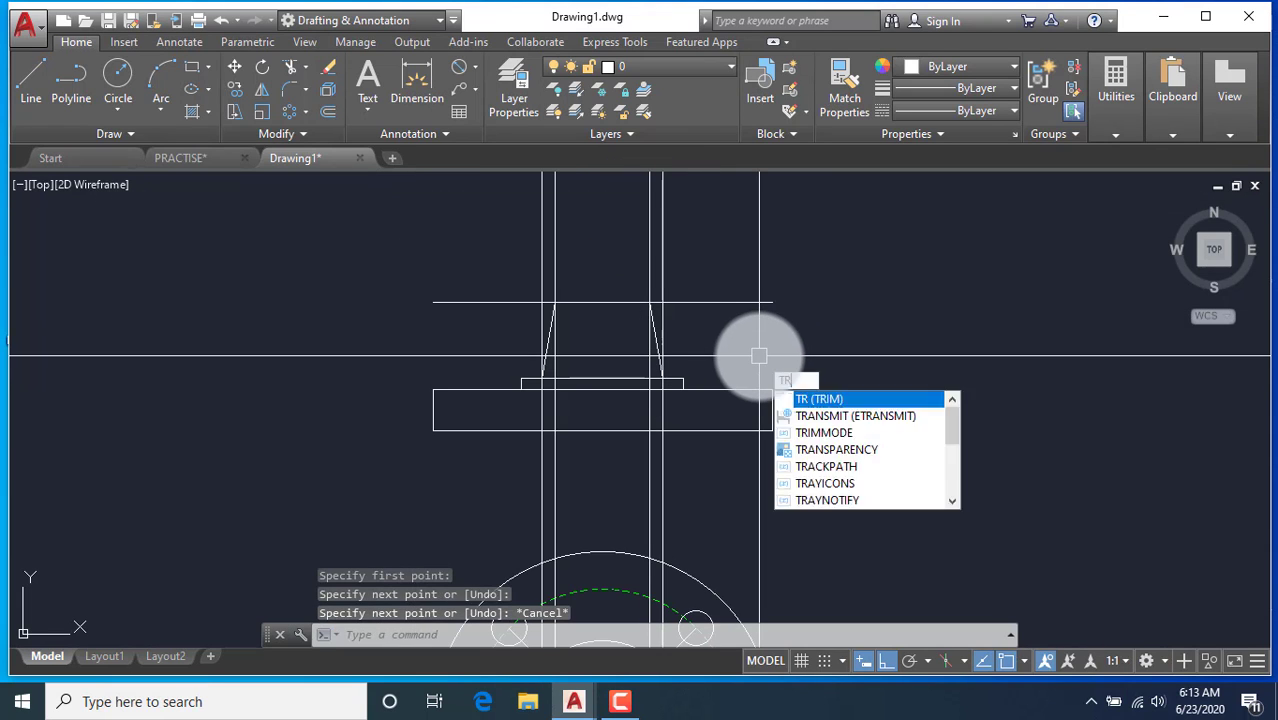
{"action": "key", "text": "Return"}
{"action": "key", "text": "Return"}
{"action": "scroll", "coordinate": [653, 290], "scroll_direction": "up", "scroll_amount": 3}
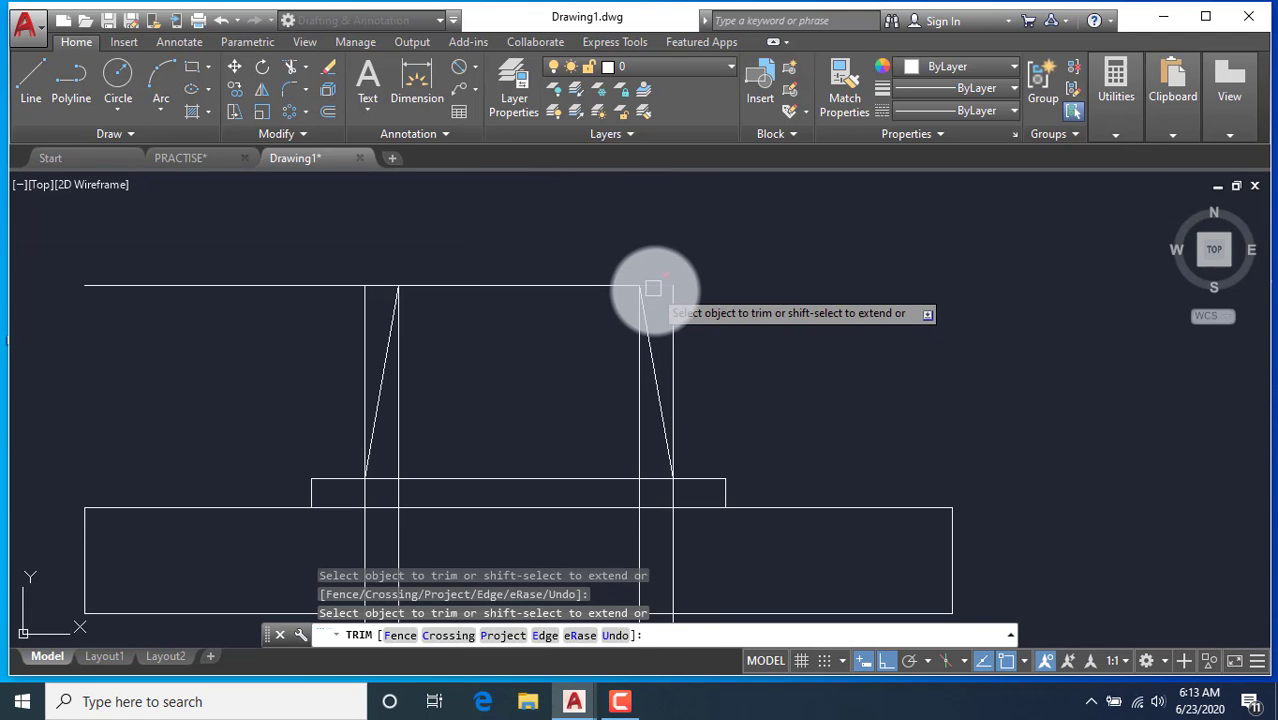
{"action": "left_click", "coordinate": [380, 286]}
{"action": "key", "text": "Escape"}
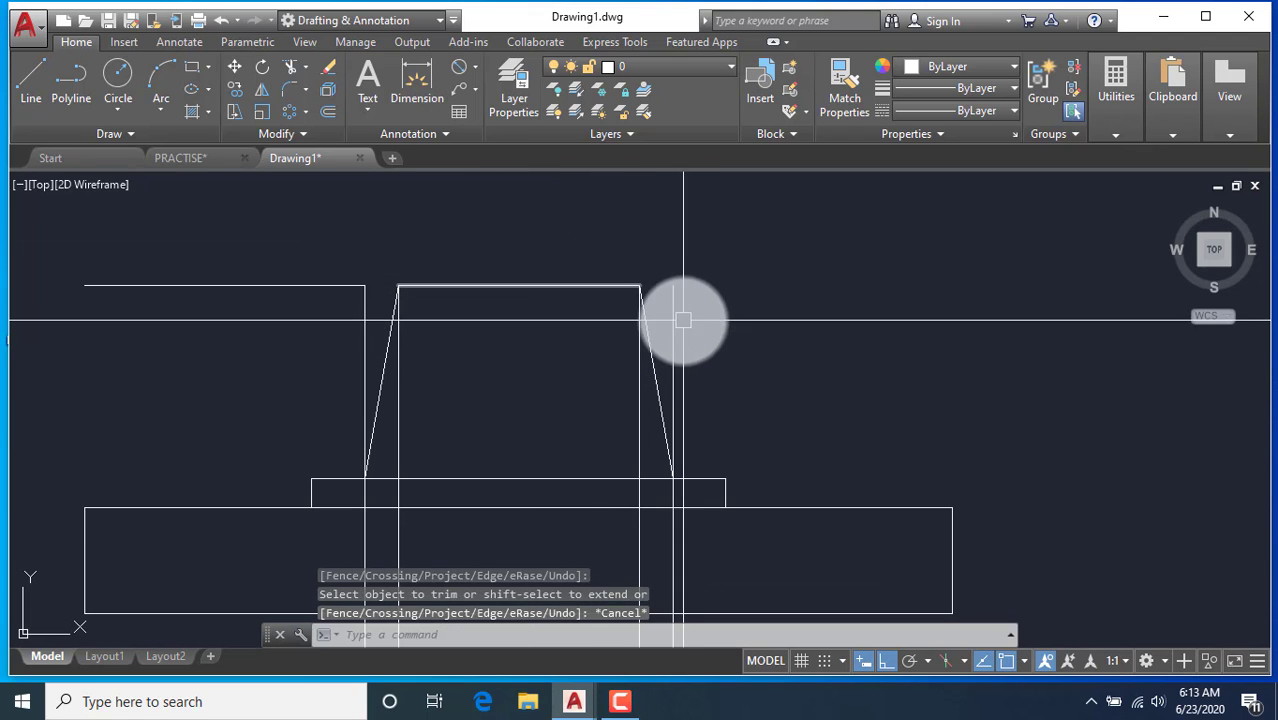
Trim the outer ray segments beside the tapered hub sides, between the raised step and the top line.
{"action": "left_click", "coordinate": [673, 317]}
{"action": "key", "text": "Escape"}
{"action": "key", "text": "space"}
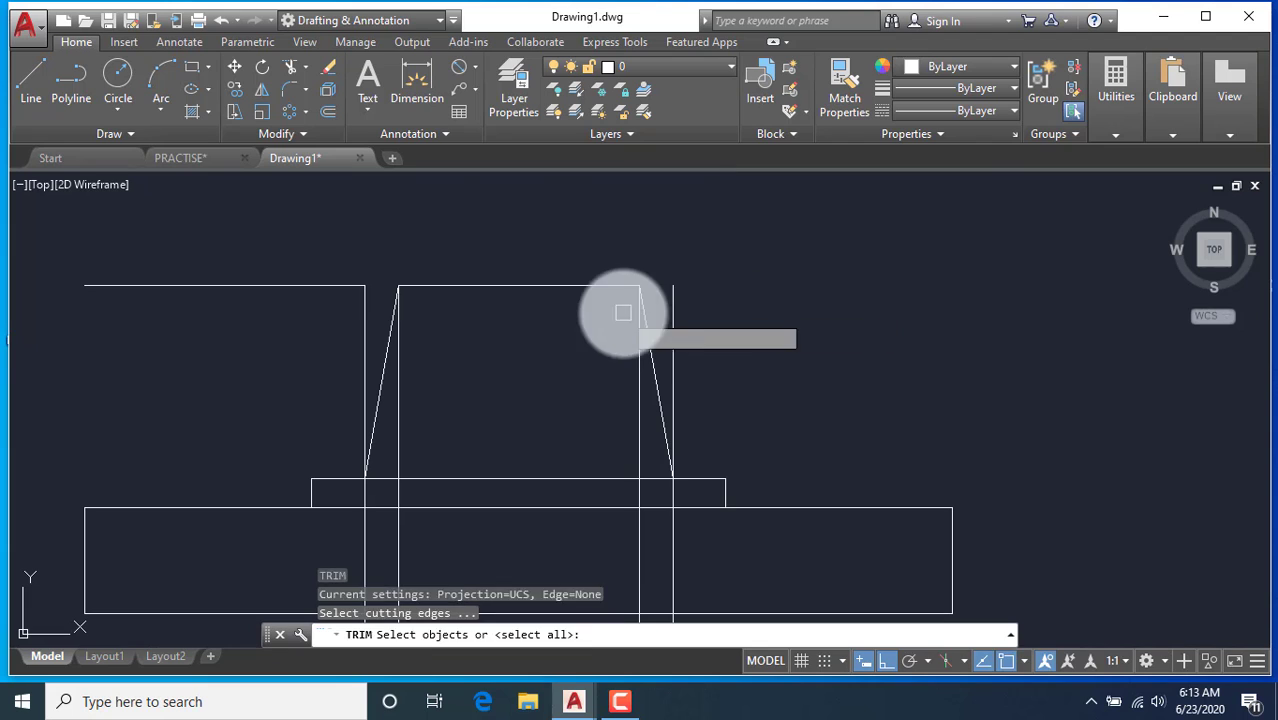
{"action": "key", "text": "Return"}
{"action": "left_click", "coordinate": [671, 319]}
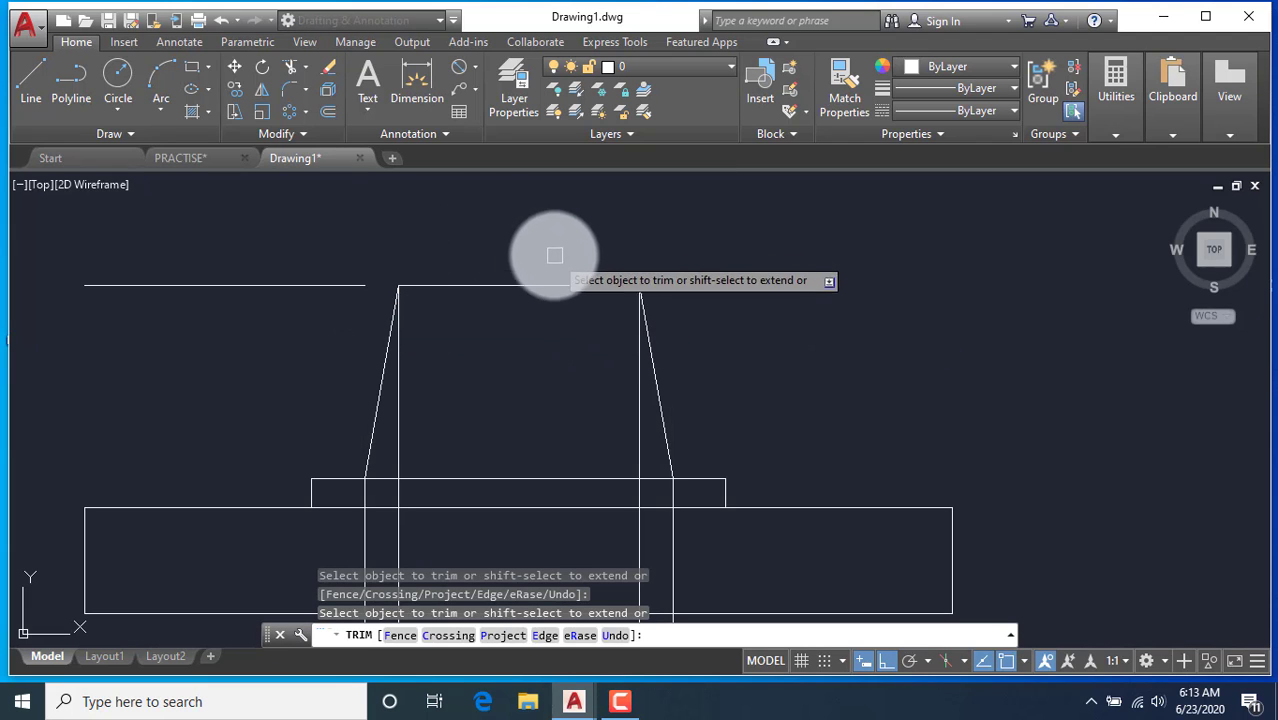
Trim the rays below and inside the base rectangle, plus the inner ray segments within the raised step.
{"action": "scroll", "coordinate": [555, 256], "scroll_direction": "down", "scroll_amount": 2}
{"action": "left_click", "coordinate": [636, 450]}
{"action": "left_click", "coordinate": [462, 432]}
{"action": "scroll", "coordinate": [570, 373], "scroll_direction": "up", "scroll_amount": 1}
{"action": "left_click", "coordinate": [657, 366]}
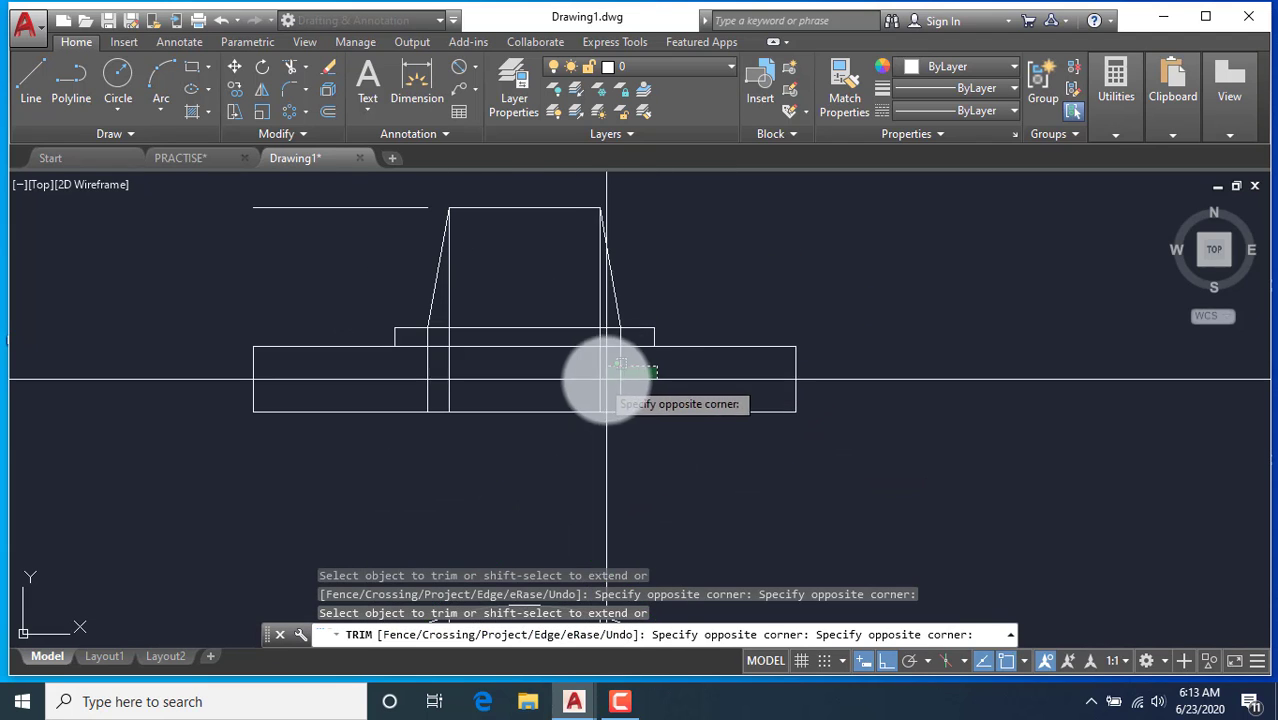
{"action": "left_click", "coordinate": [411, 381]}
{"action": "scroll", "coordinate": [455, 335], "scroll_direction": "up", "scroll_amount": 4}
{"action": "left_click", "coordinate": [467, 336]}
{"action": "left_click", "coordinate": [424, 342]}
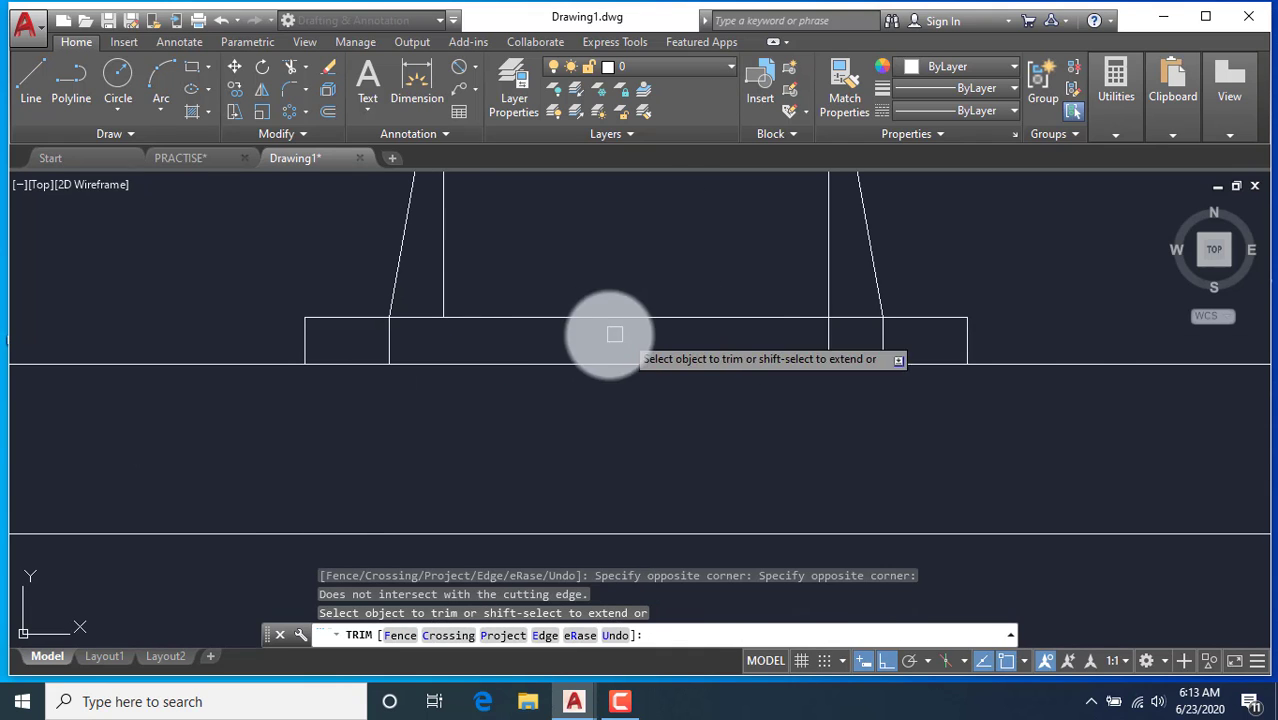
{"action": "key", "text": "Escape"}
Erase the four leftover ray pieces inside the hub and raised step, plus the remaining stray segment near the hub.
{"action": "scroll", "coordinate": [800, 405], "scroll_direction": "down", "scroll_amount": 2}
{"action": "scroll", "coordinate": [766, 389], "scroll_direction": "up", "scroll_amount": 2}
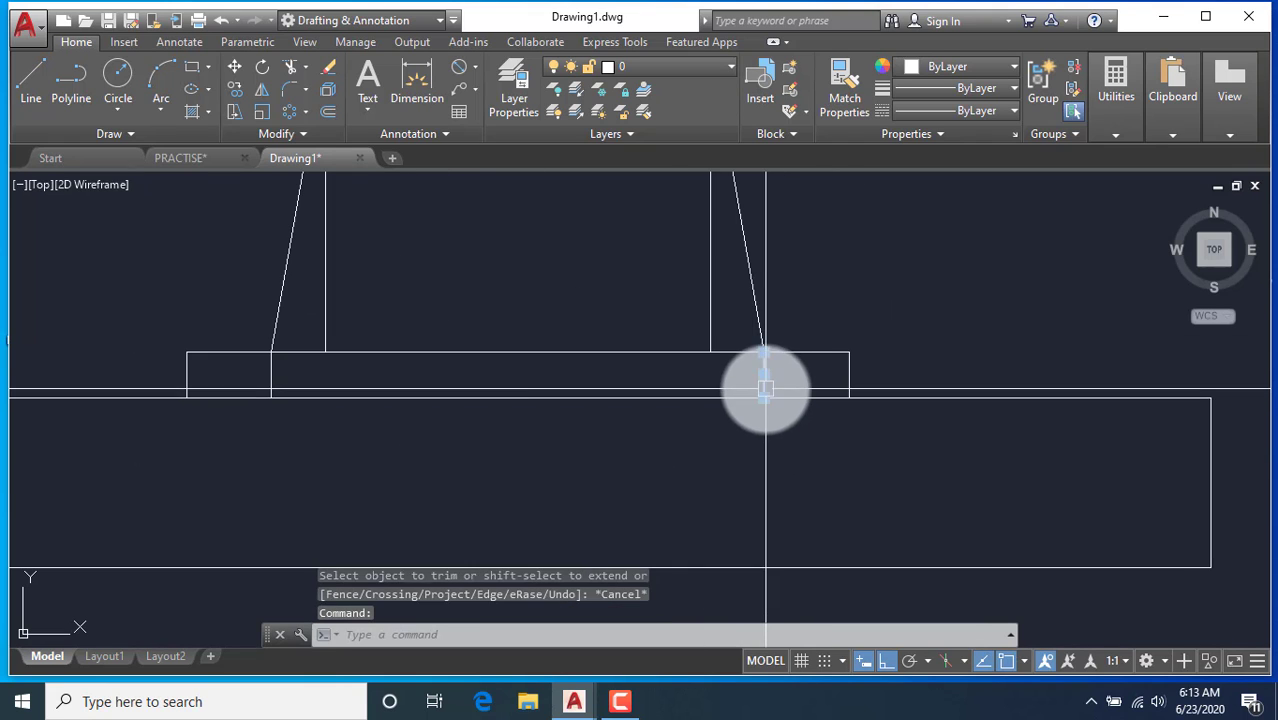
{"action": "left_click", "coordinate": [271, 374]}
{"action": "left_click", "coordinate": [326, 320]}
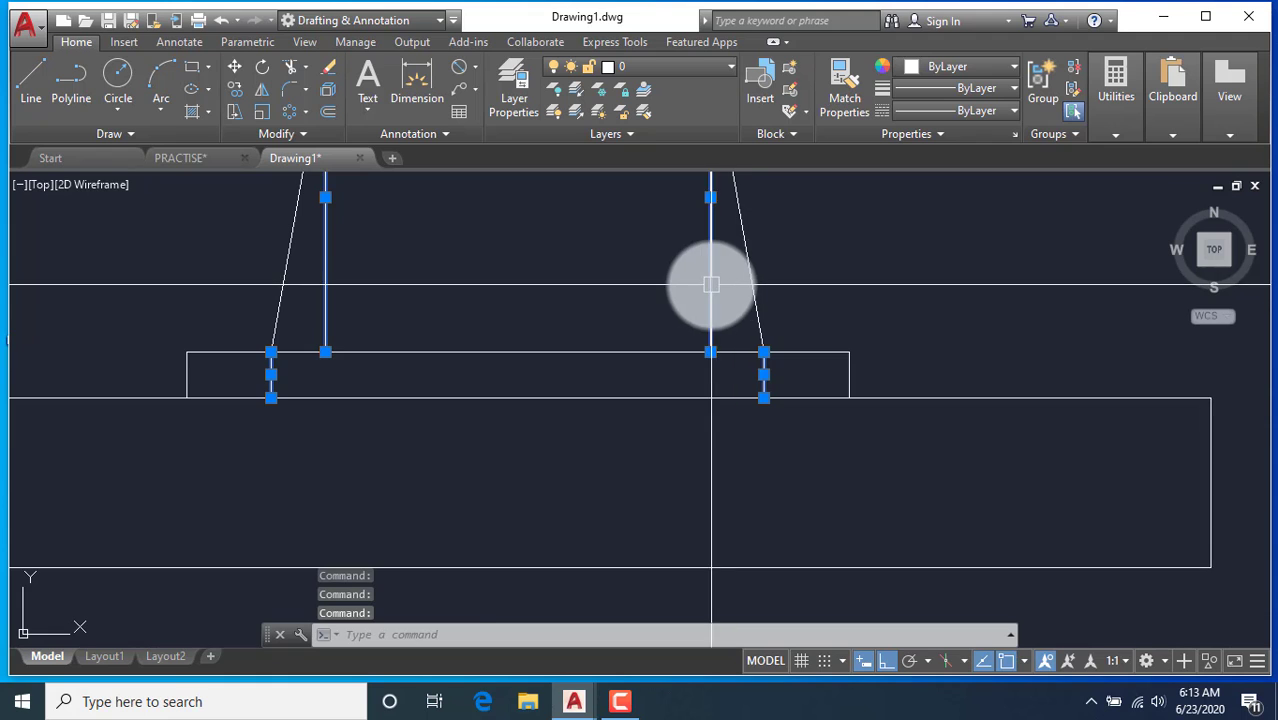
{"action": "key", "text": "Delete"}
{"action": "scroll", "coordinate": [682, 397], "scroll_direction": "down", "scroll_amount": 4}
{"action": "left_click", "coordinate": [458, 304]}
{"action": "left_click", "coordinate": [376, 240]}
{"action": "key", "text": "Delete"}
{"action": "scroll", "coordinate": [462, 360], "scroll_direction": "down", "scroll_amount": 4}
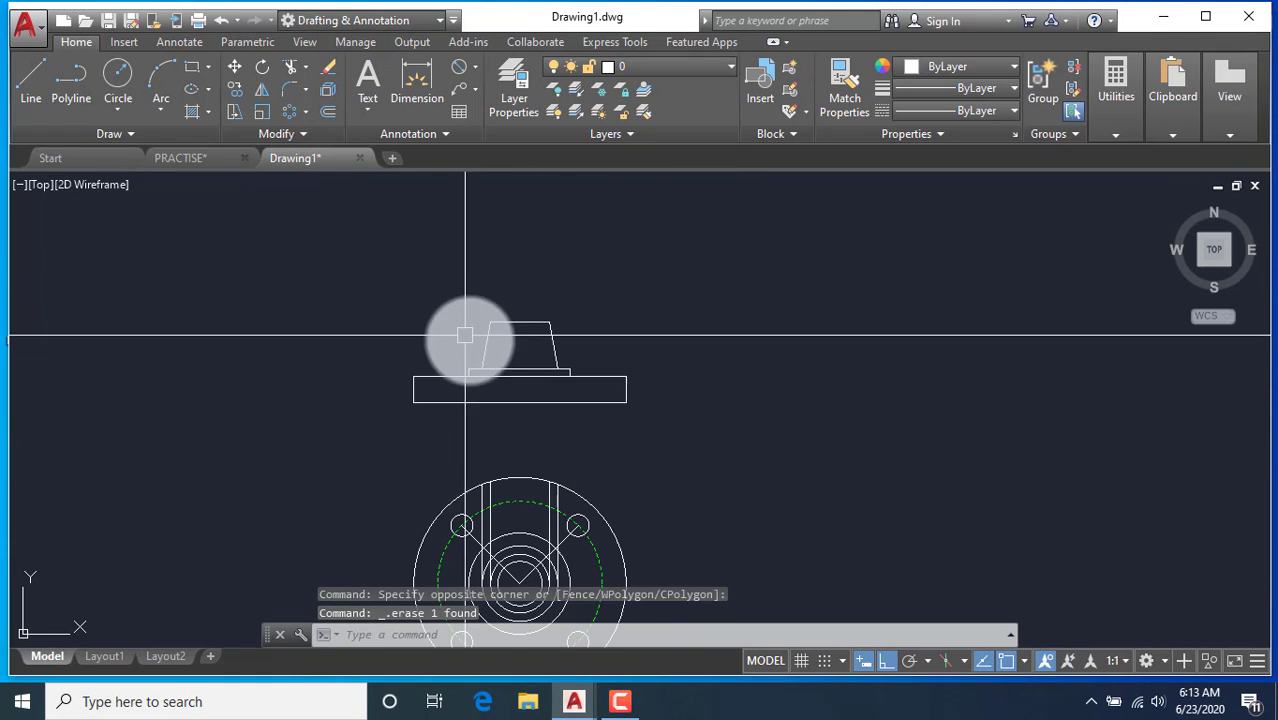
Erase the four vertical ray remnants crossing the upper half of the plan view.
{"action": "scroll", "coordinate": [533, 572], "scroll_direction": "up", "scroll_amount": 4}
{"action": "scroll", "coordinate": [595, 375], "scroll_direction": "up", "scroll_amount": 4}
{"action": "left_click", "coordinate": [608, 388]}
{"action": "left_click", "coordinate": [481, 367]}
{"action": "scroll", "coordinate": [330, 355], "scroll_direction": "down", "scroll_amount": 2}
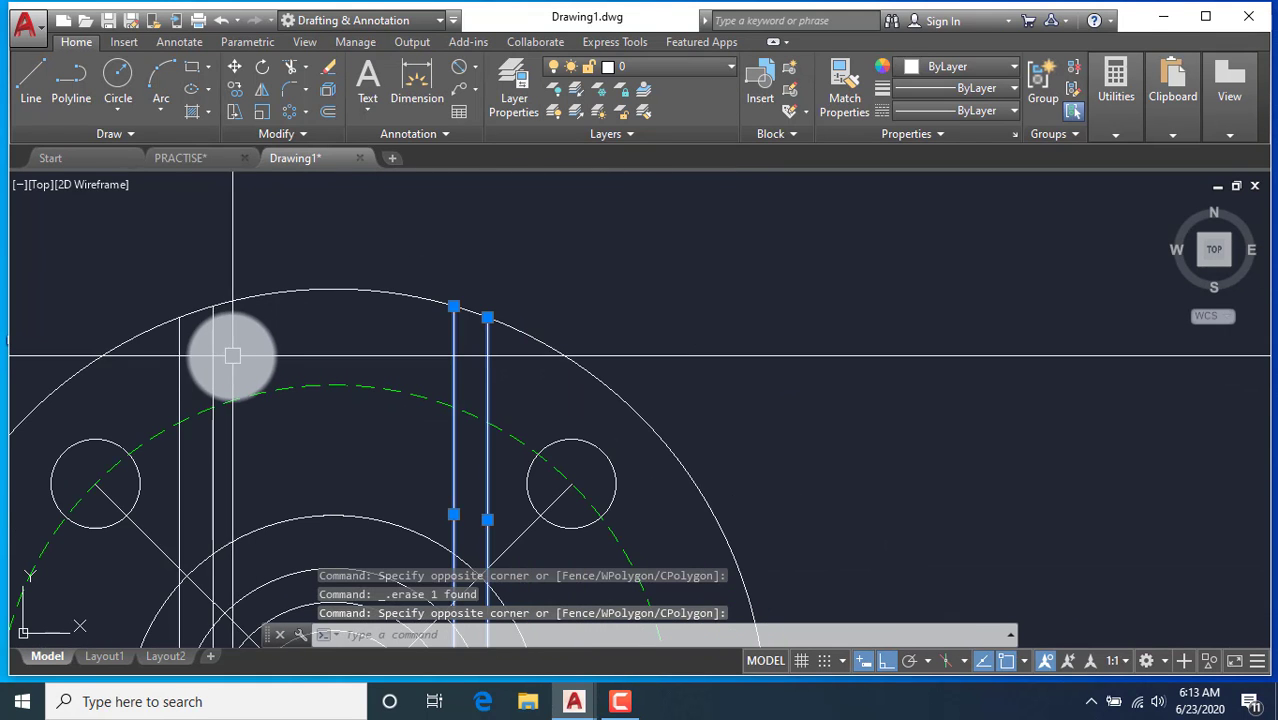
{"action": "left_click", "coordinate": [232, 355]}
{"action": "left_click", "coordinate": [157, 361]}
{"action": "key", "text": "Delete"}
{"action": "scroll", "coordinate": [446, 412], "scroll_direction": "down", "scroll_amount": 8}
{"action": "scroll", "coordinate": [499, 345], "scroll_direction": "up", "scroll_amount": 2}
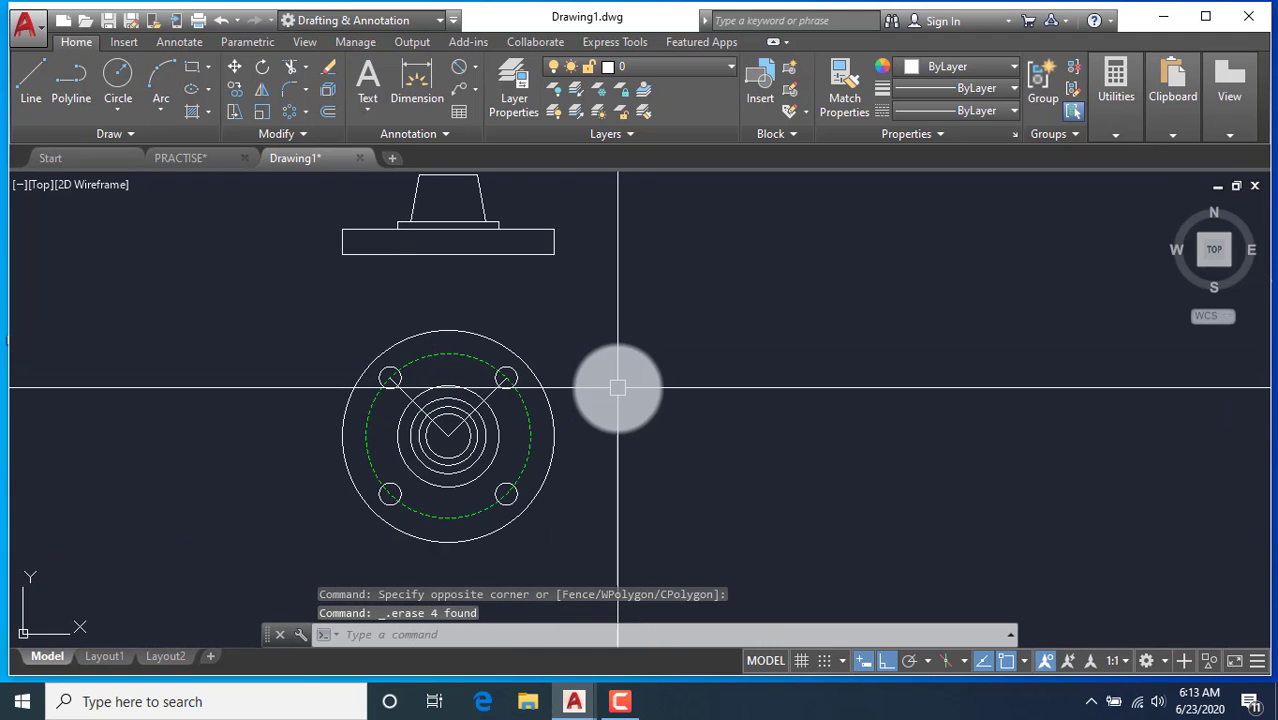
Try to project a ray upward from the left quadrant of the innermost circle in the plan view.
{"action": "middle_click_drag", "start_coordinate": [506, 304], "coordinate": [547, 365]}
{"action": "type", "text": "RA"}
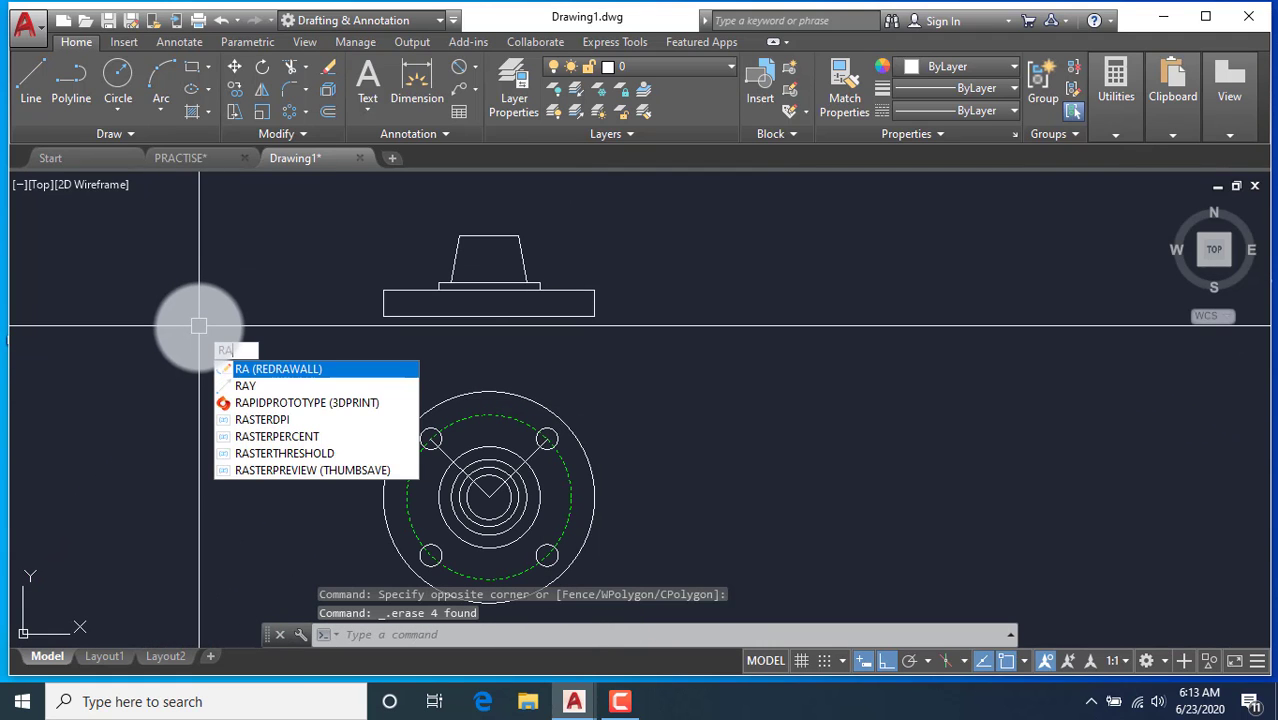
{"action": "type", "text": "y"}
{"action": "key", "text": "Return"}
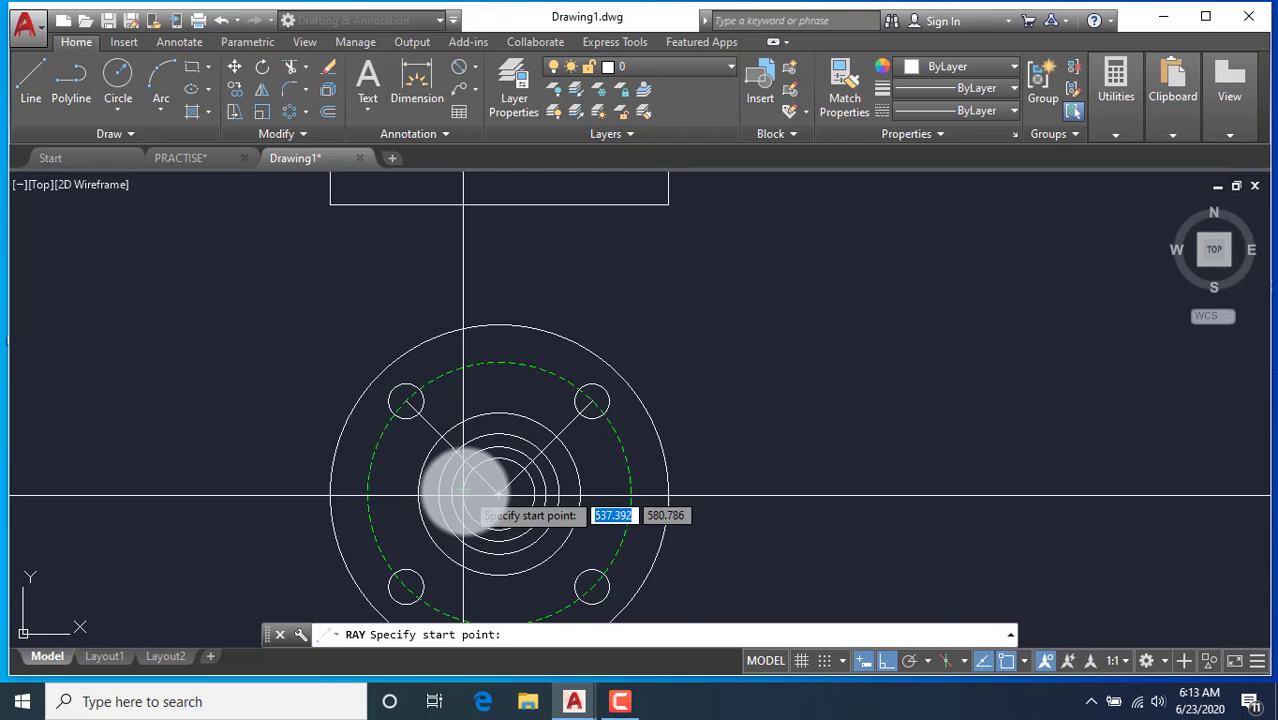
{"action": "scroll", "coordinate": [463, 494], "scroll_direction": "up", "scroll_amount": 3}
{"action": "left_click", "coordinate": [440, 468]}
{"action": "left_click", "coordinate": [450, 278]}
{"action": "key", "text": "Return"}
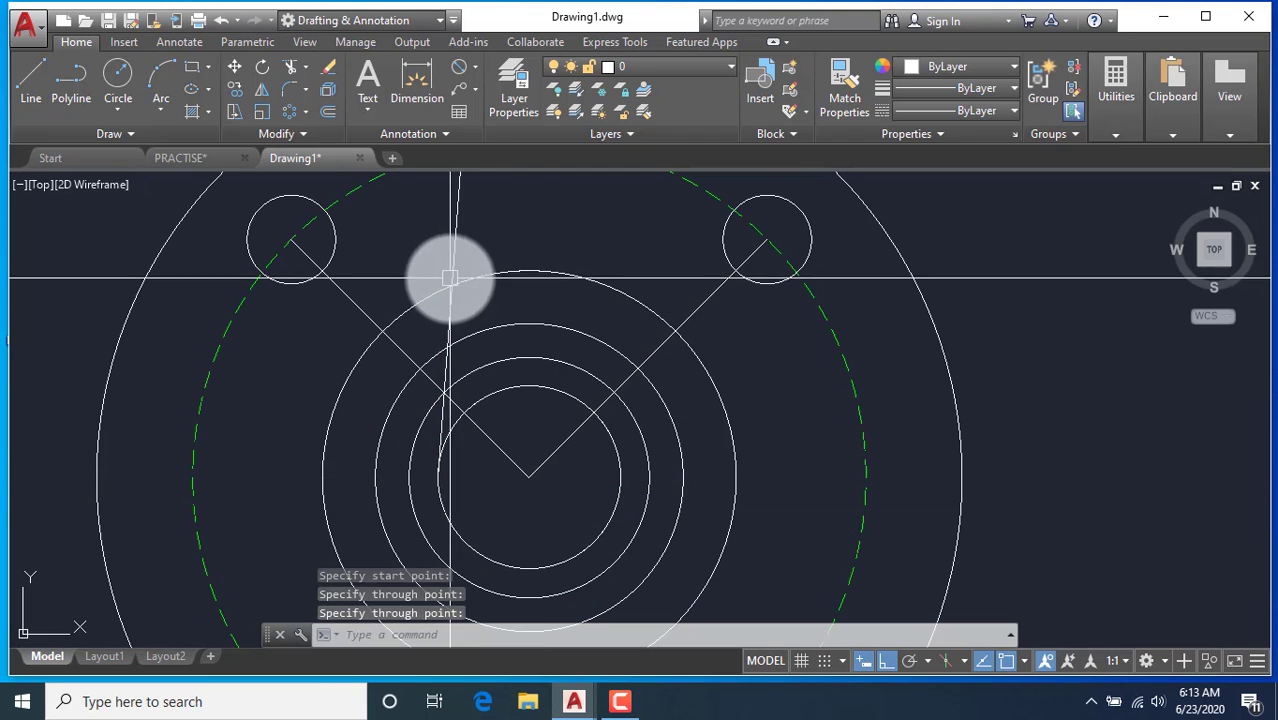
{"action": "key", "text": "ctrl+z"}
Draw vertical rays upward from the left and right quadrants of the innermost circle through the section view.
{"action": "scroll", "coordinate": [542, 365], "scroll_direction": "down", "scroll_amount": 5}
{"action": "type", "text": "RA"}
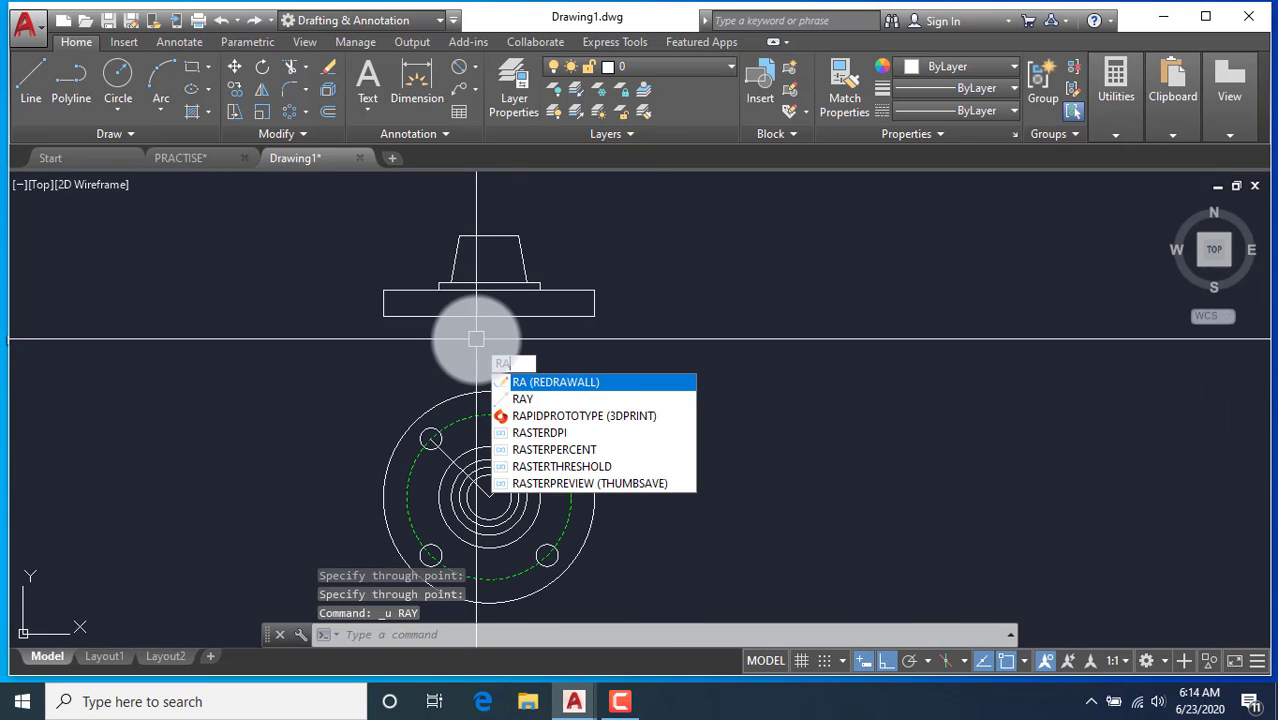
{"action": "type", "text": "Y"}
{"action": "key", "text": "Return"}
{"action": "scroll", "coordinate": [462, 500], "scroll_direction": "up", "scroll_amount": 3}
{"action": "left_click", "coordinate": [481, 471]}
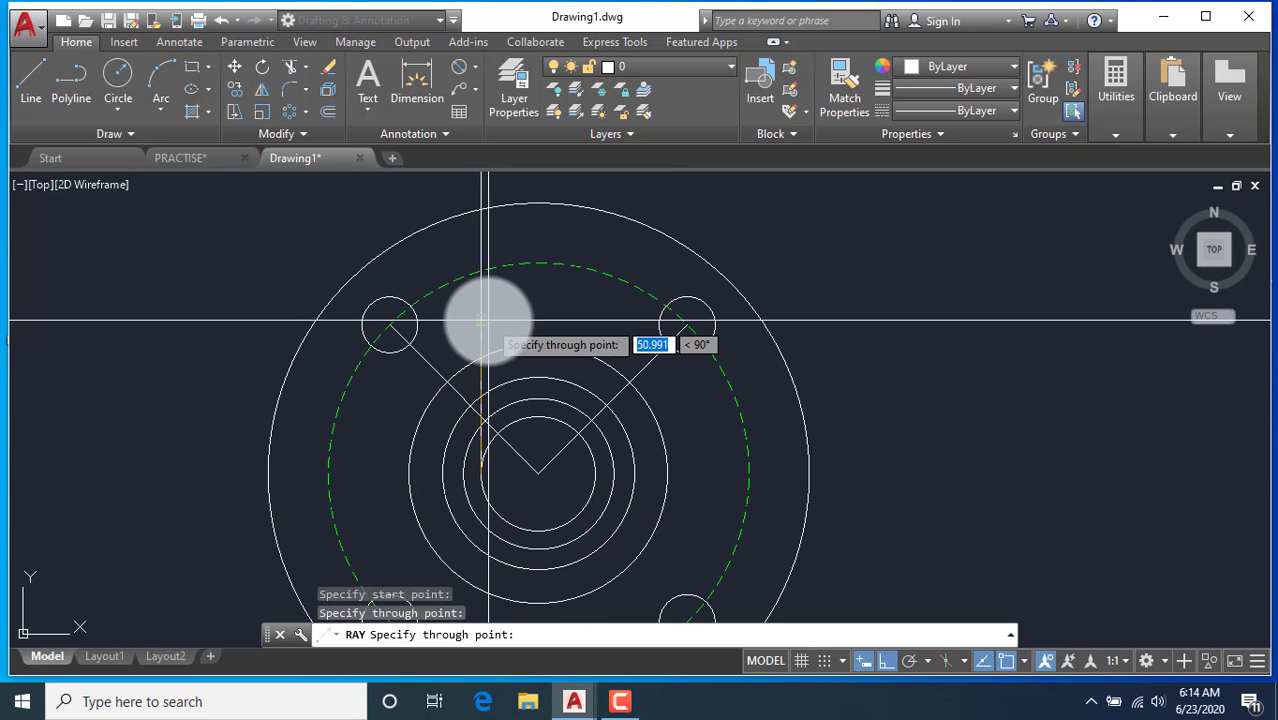
{"action": "key", "text": "Return"}
{"action": "left_click", "coordinate": [594, 471]}
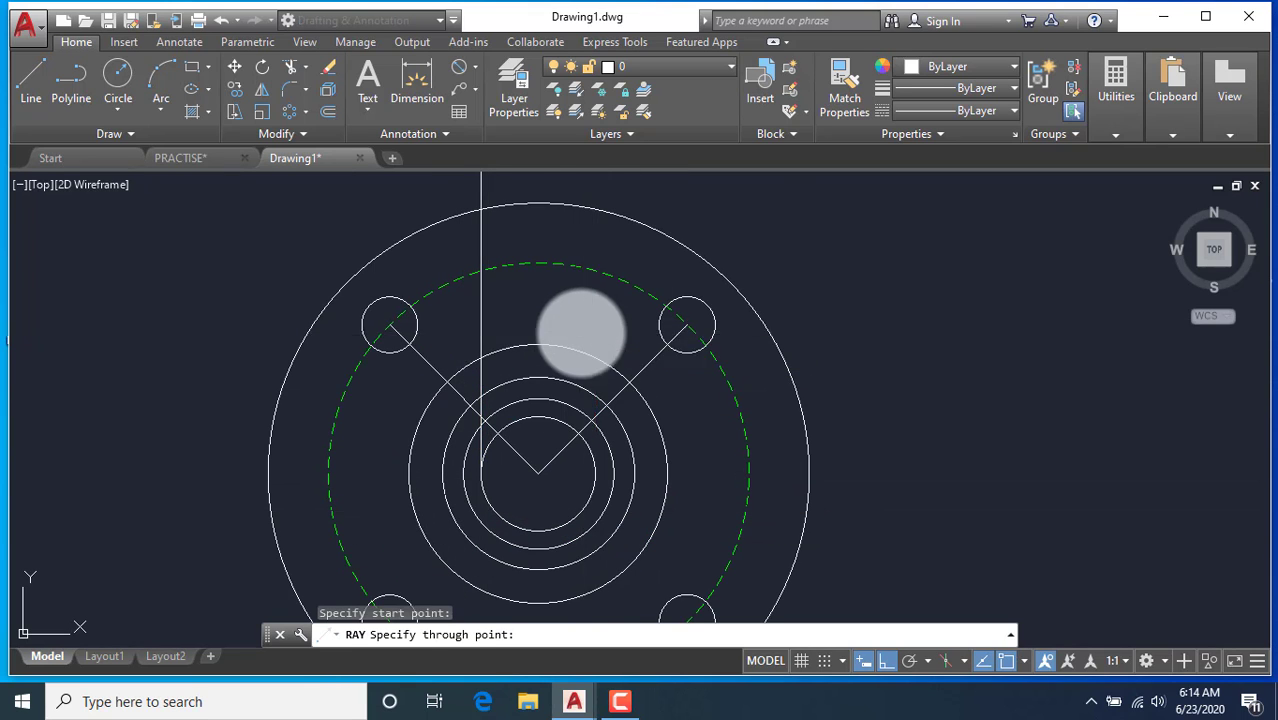
{"action": "scroll", "coordinate": [673, 365], "scroll_direction": "down", "scroll_amount": 4}
{"action": "key", "text": "Return"}
Draw vertical rays upward from the left and right quadrants of the upper-right bolt hole.
{"action": "scroll", "coordinate": [600, 330], "scroll_direction": "up", "scroll_amount": 4}
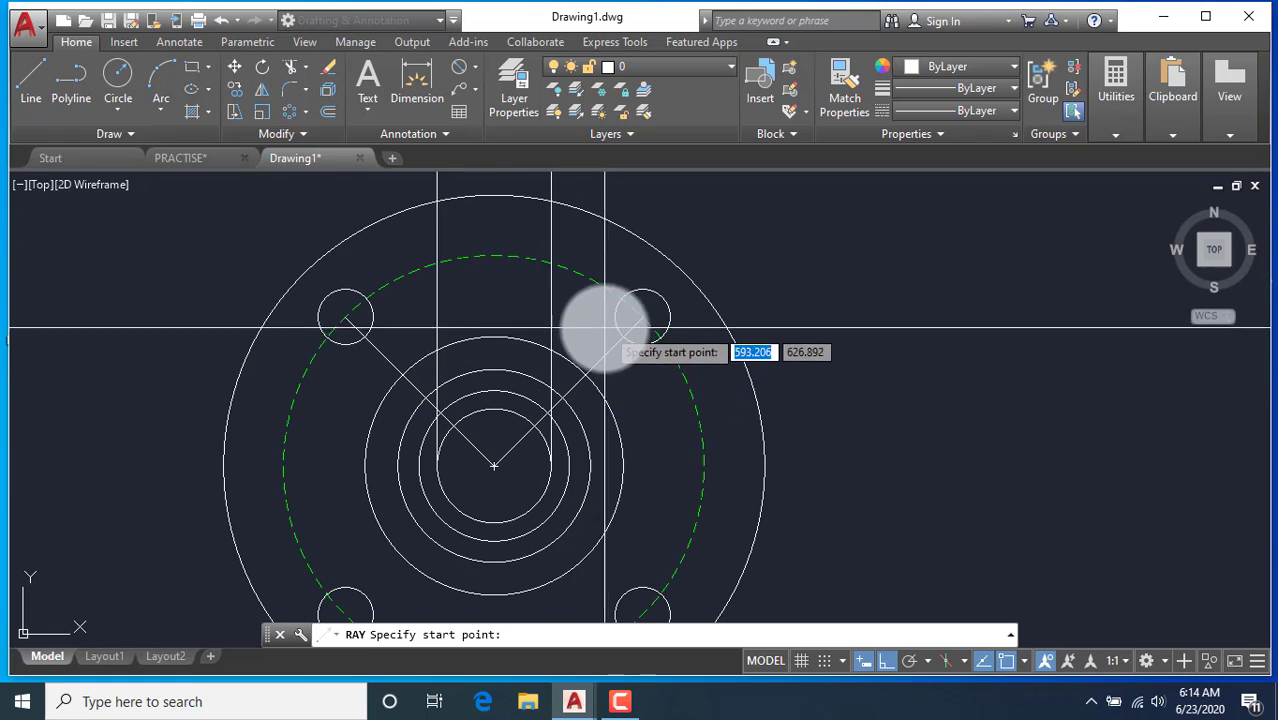
{"action": "left_click", "coordinate": [613, 316]}
{"action": "left_click", "coordinate": [613, 206]}
{"action": "key", "text": "Return"}
{"action": "scroll", "coordinate": [656, 380], "scroll_direction": "down", "scroll_amount": 3}
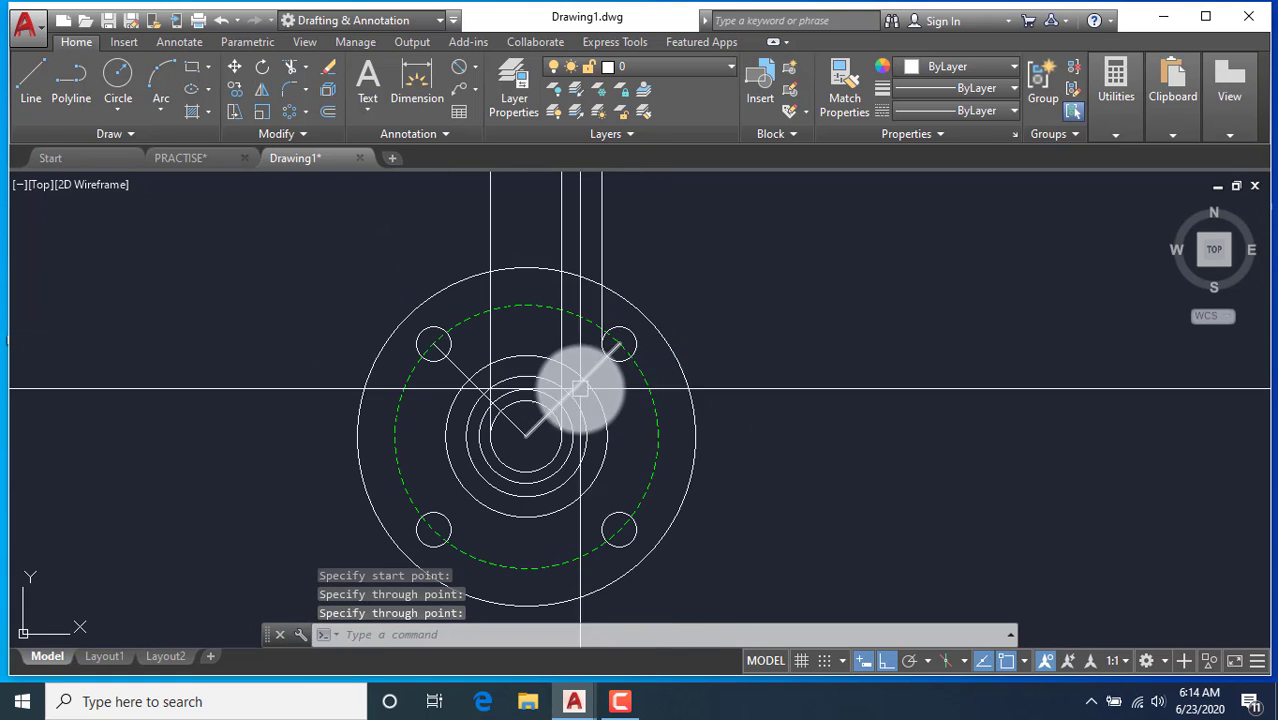
{"action": "key", "text": "Return"}
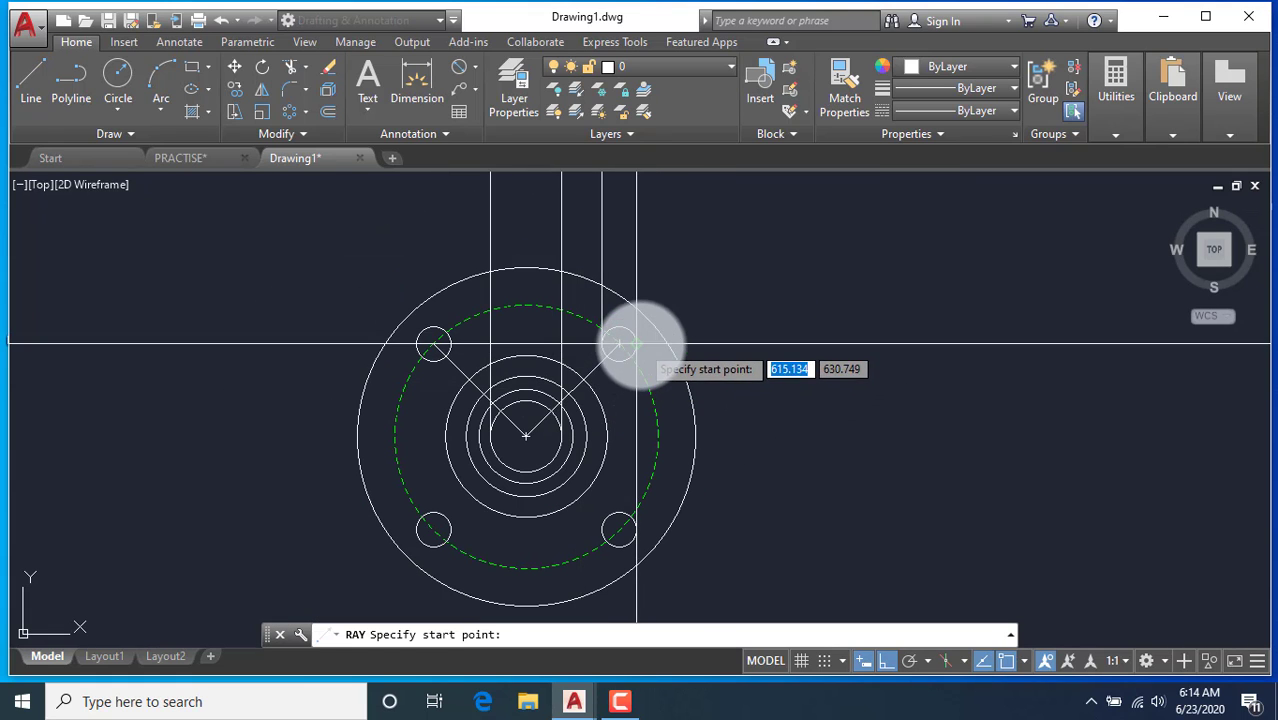
{"action": "left_click", "coordinate": [637, 344]}
{"action": "left_click", "coordinate": [655, 229]}
{"action": "key", "text": "Return"}
Draw vertical rays upward from the left and right quadrants of the upper-left bolt hole.
{"action": "scroll", "coordinate": [337, 334], "scroll_direction": "down", "scroll_amount": 3}
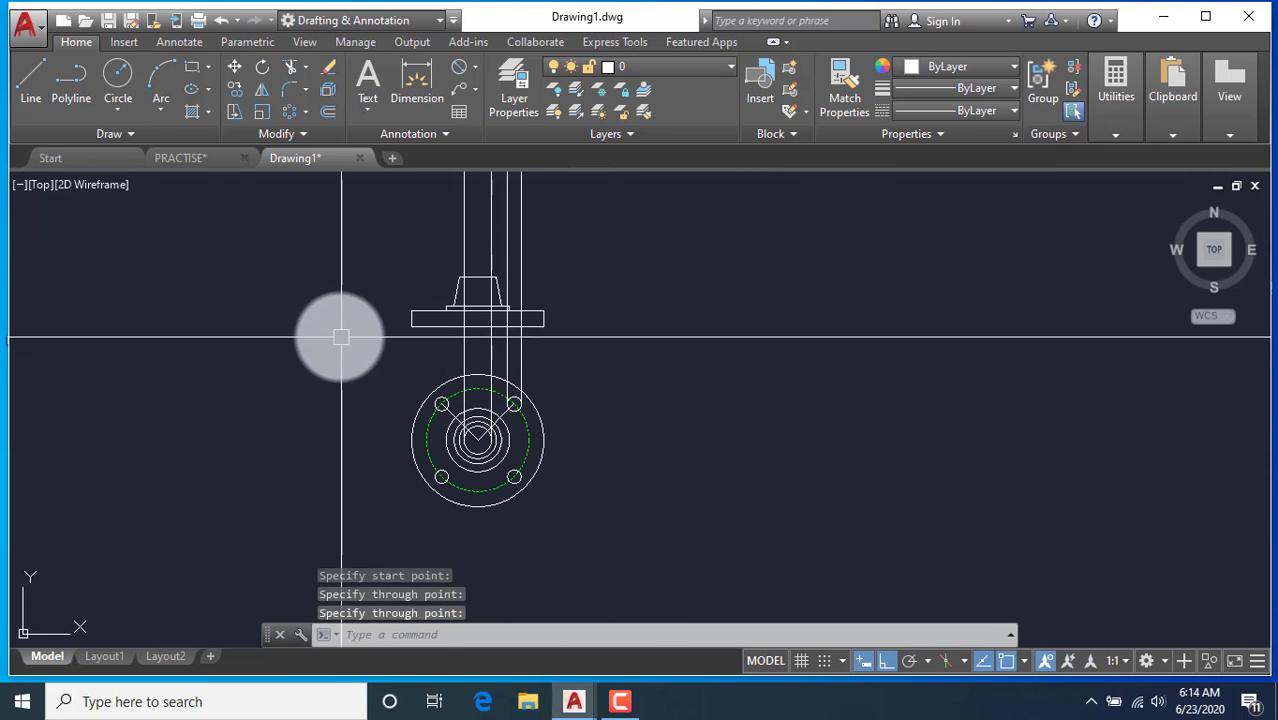
{"action": "key", "text": "Return"}
{"action": "scroll", "coordinate": [399, 385], "scroll_direction": "up", "scroll_amount": 3}
{"action": "left_click", "coordinate": [369, 363]}
{"action": "left_click", "coordinate": [373, 256]}
{"action": "key", "text": "Return"}
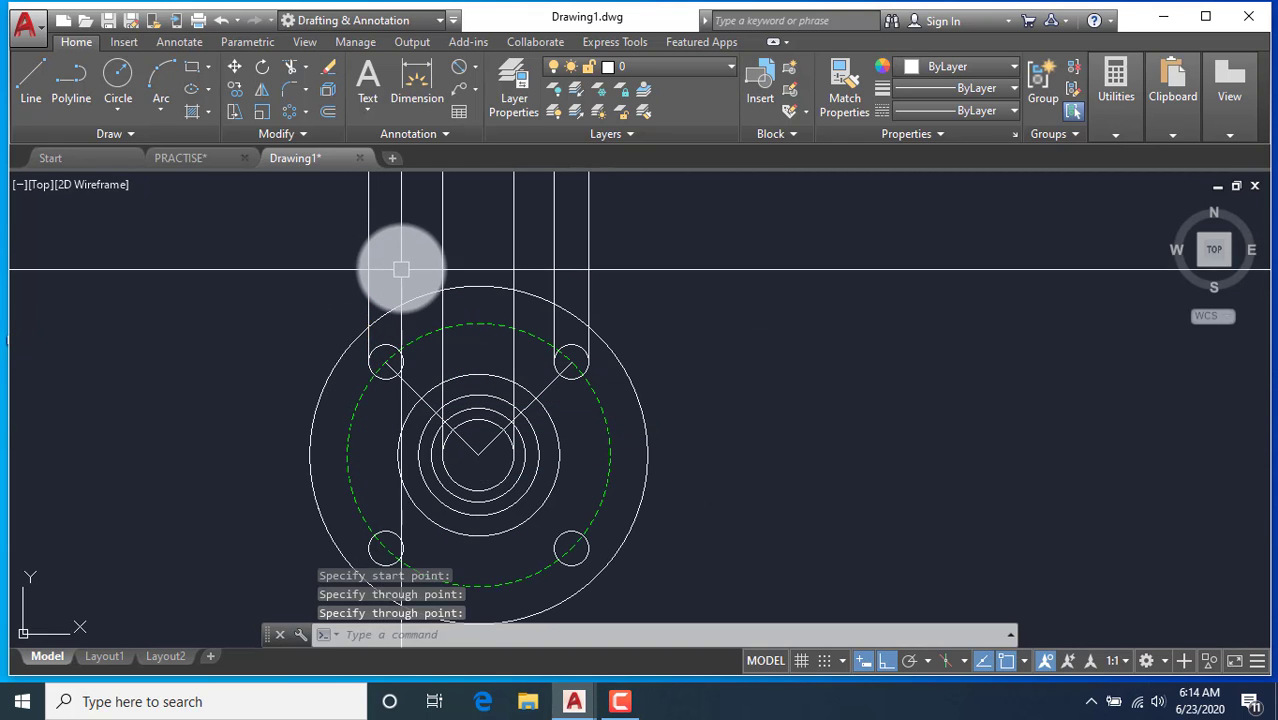
{"action": "key", "text": "Return"}
{"action": "left_click", "coordinate": [404, 362]}
{"action": "left_click", "coordinate": [405, 251]}
{"action": "key", "text": "Return"}
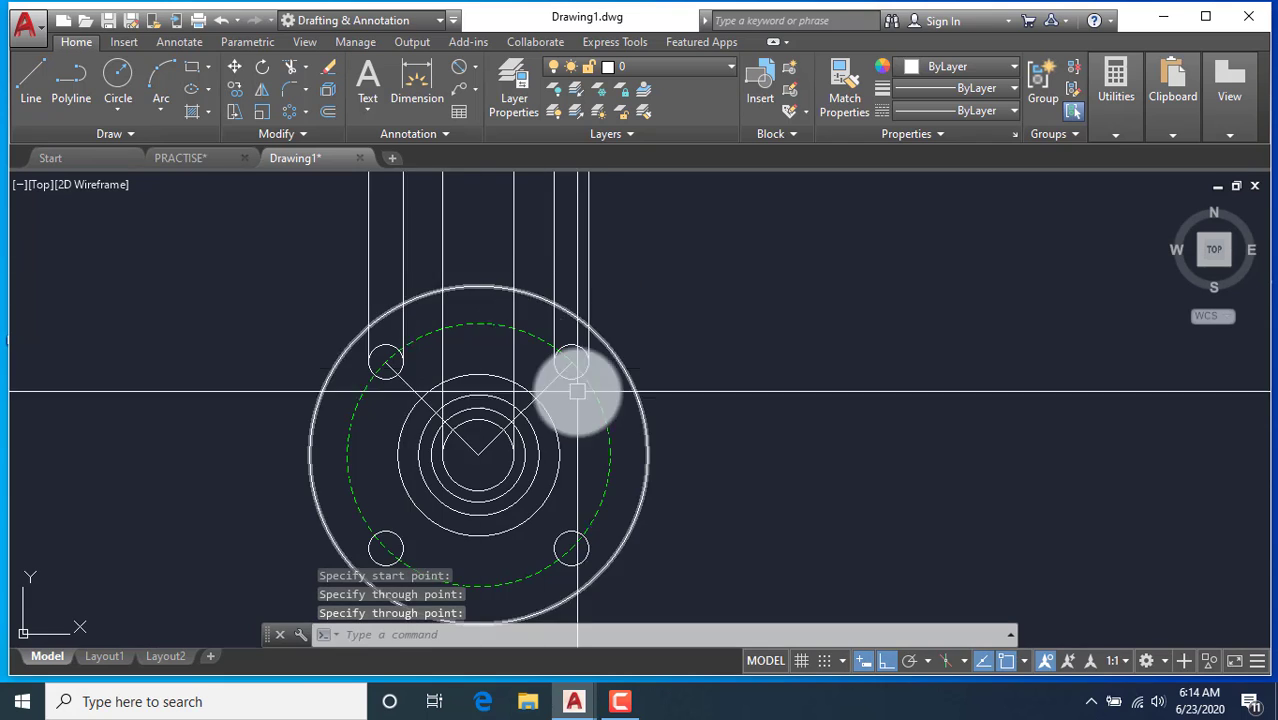
Check the M 24 hole in the PRACTISE drawing and draw it in Drawing1 as a radius 12 circle centred on the dashed pitch circle's left quadrant.
{"action": "scroll", "coordinate": [694, 346], "scroll_direction": "down", "scroll_amount": 3}
{"action": "left_click", "coordinate": [184, 158]}
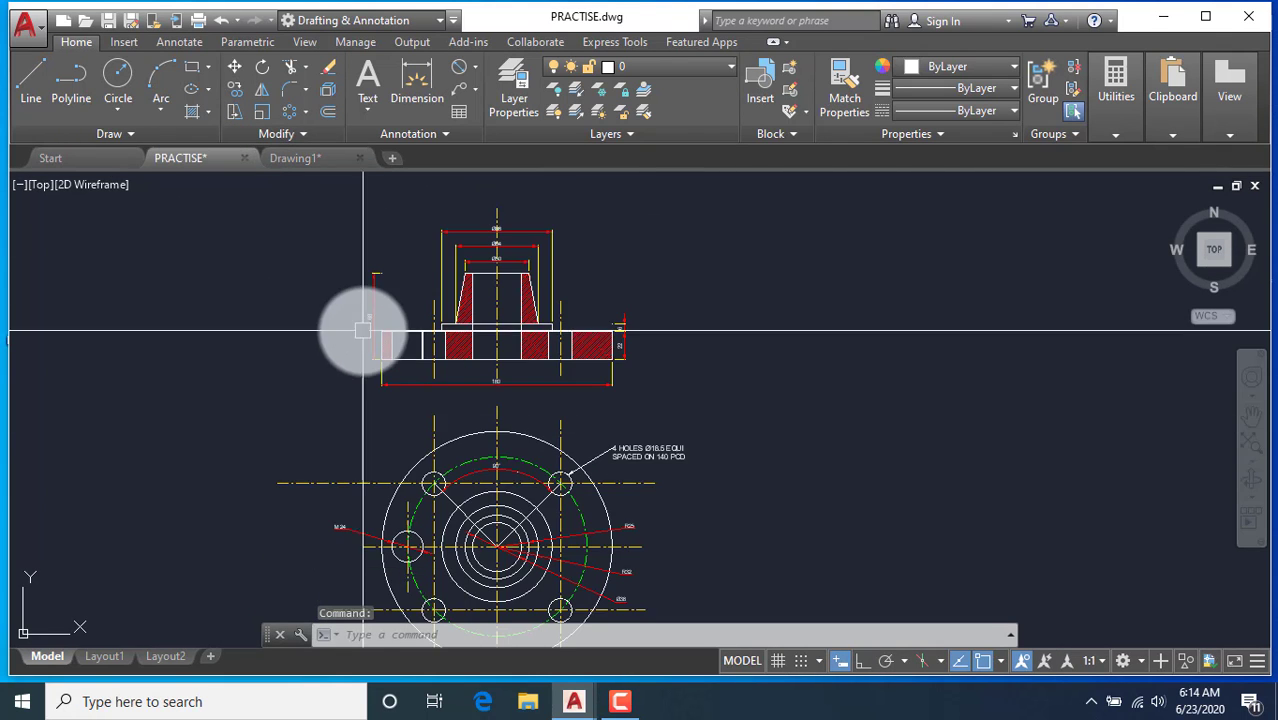
{"action": "scroll", "coordinate": [399, 470], "scroll_direction": "up", "scroll_amount": 2}
{"action": "scroll", "coordinate": [256, 412], "scroll_direction": "up", "scroll_amount": 3}
{"action": "scroll", "coordinate": [256, 412], "scroll_direction": "down", "scroll_amount": 2}
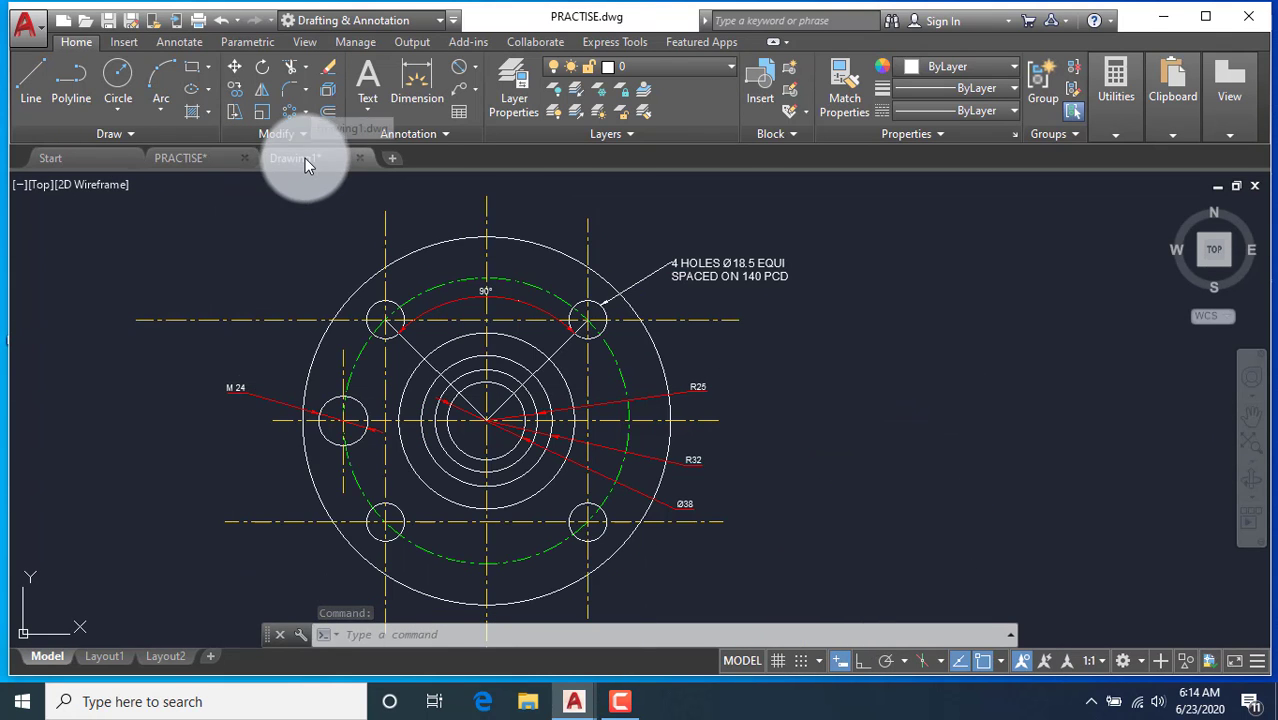
{"action": "left_click", "coordinate": [305, 158]}
{"action": "scroll", "coordinate": [217, 320], "scroll_direction": "up", "scroll_amount": 1}
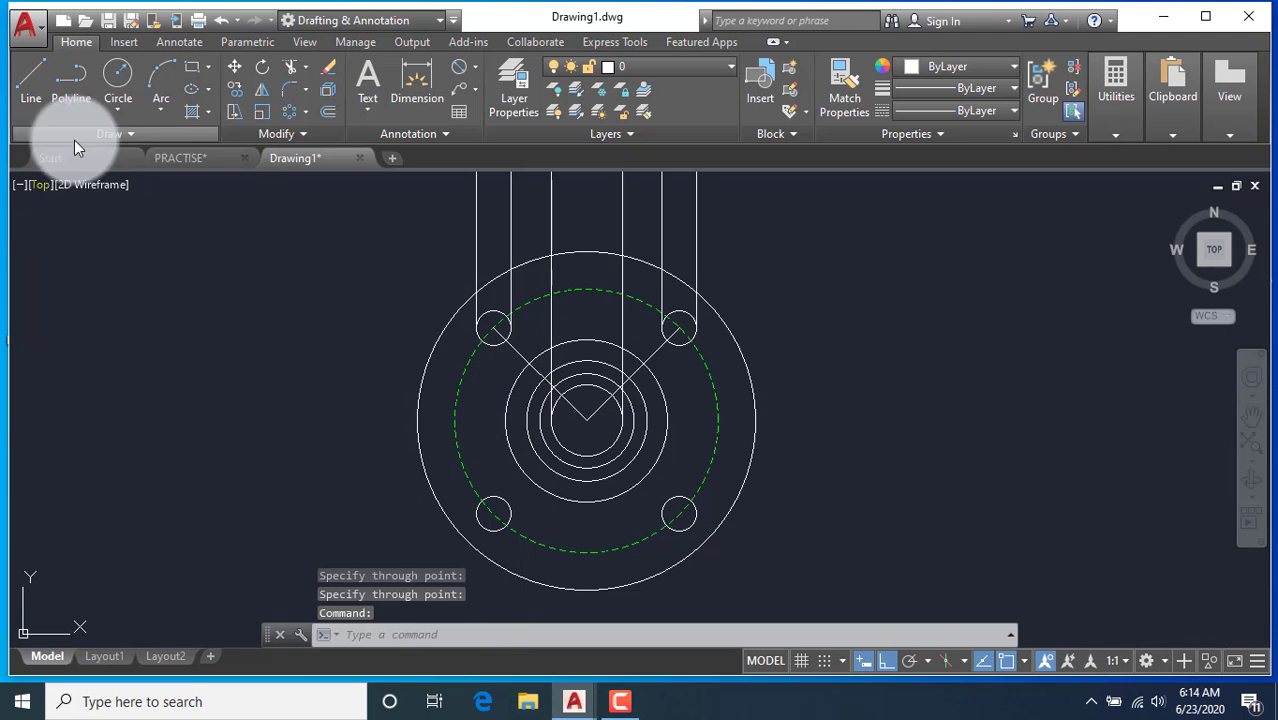
{"action": "left_click", "coordinate": [477, 70]}
{"action": "left_click", "coordinate": [124, 102]}
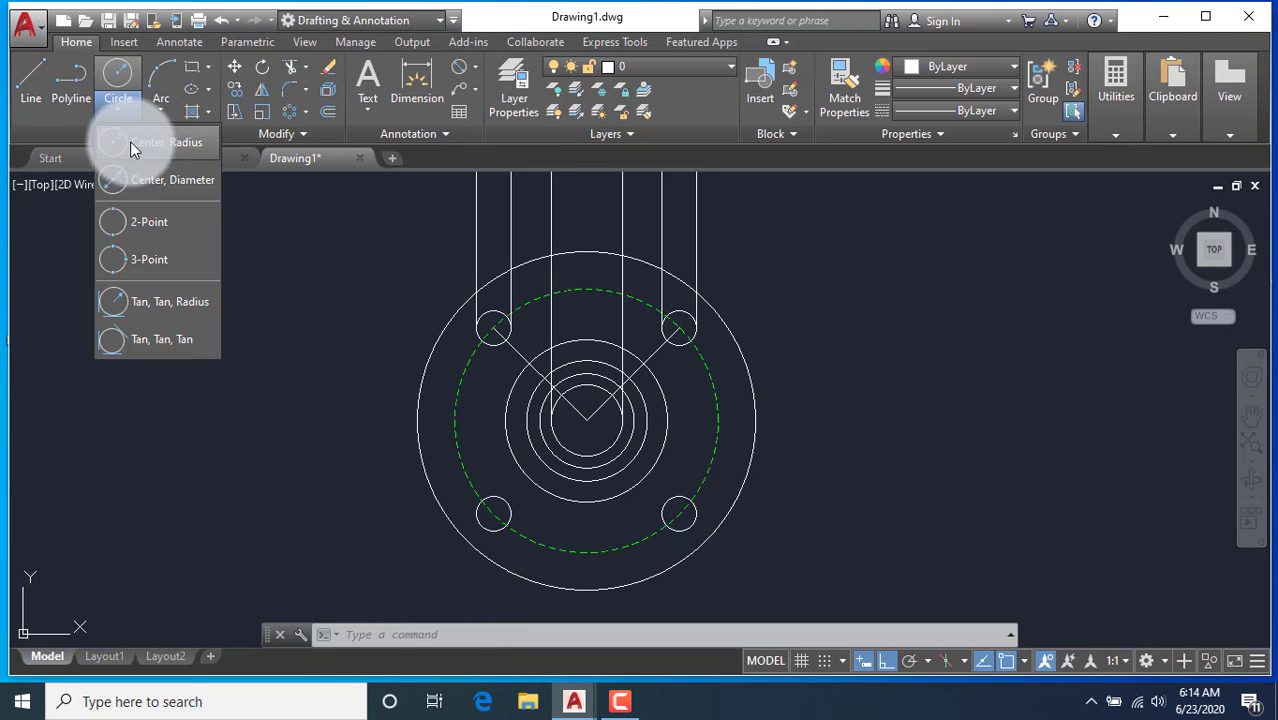
{"action": "left_click", "coordinate": [130, 141]}
{"action": "left_click", "coordinate": [455, 420]}
{"action": "type", "text": "1"}
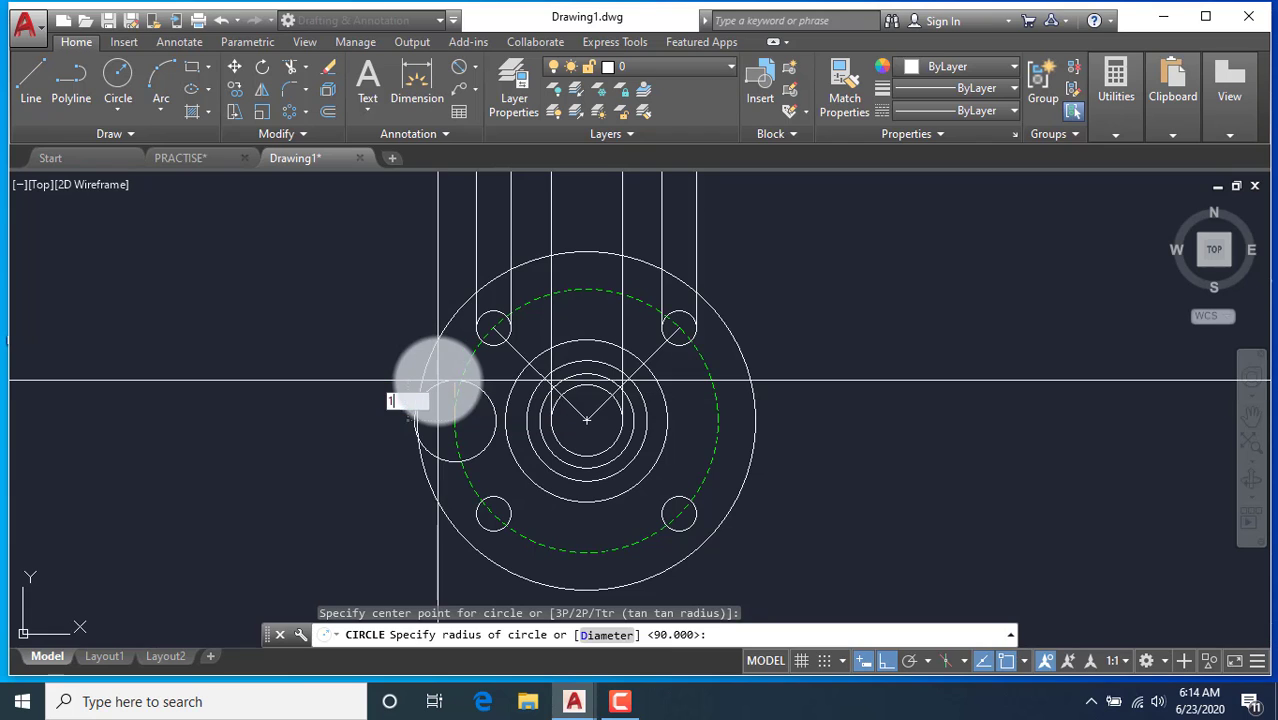
{"action": "type", "text": "2"}
{"action": "key", "text": "Return"}
Try to project a ray upward from the left quadrant of the M 24 hole.
{"action": "middle_click_drag", "start_coordinate": [456, 422], "coordinate": [394, 365]}
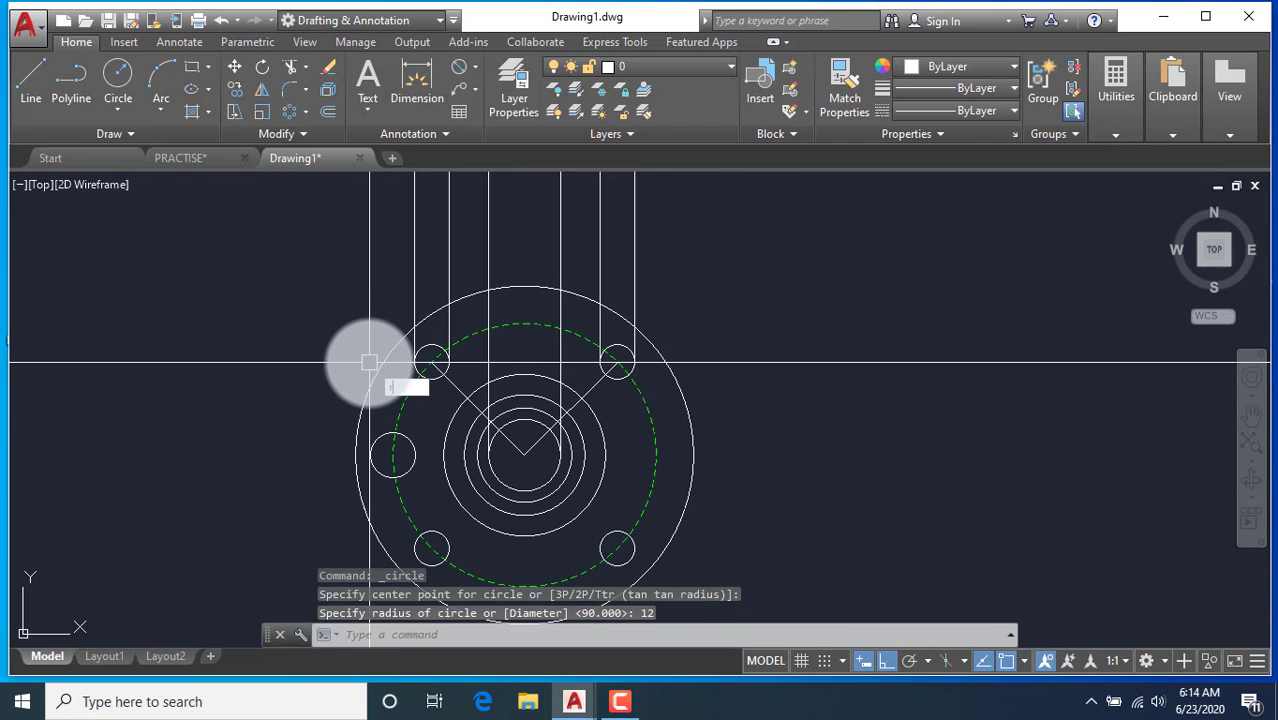
{"action": "type", "text": "RAyu"}
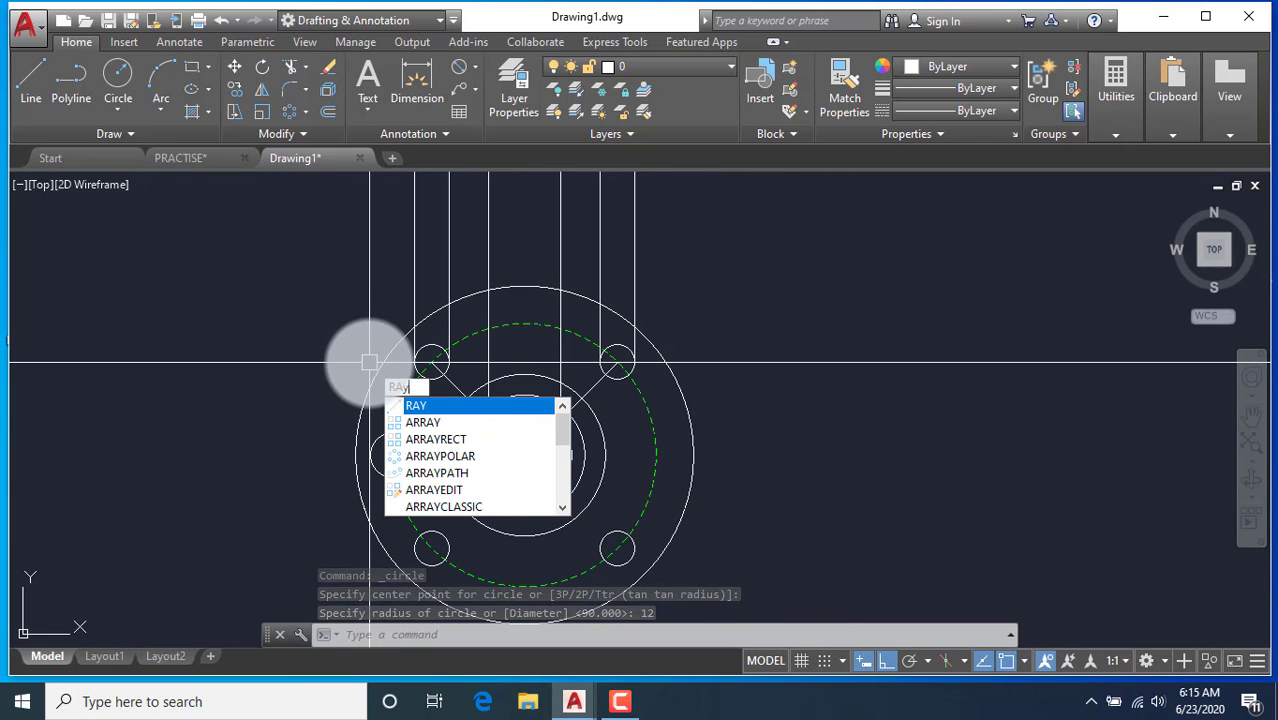
{"action": "key", "text": "BackSpace"}
{"action": "key", "text": "Return"}
{"action": "scroll", "coordinate": [375, 466], "scroll_direction": "up", "scroll_amount": 3}
{"action": "left_click", "coordinate": [366, 448]}
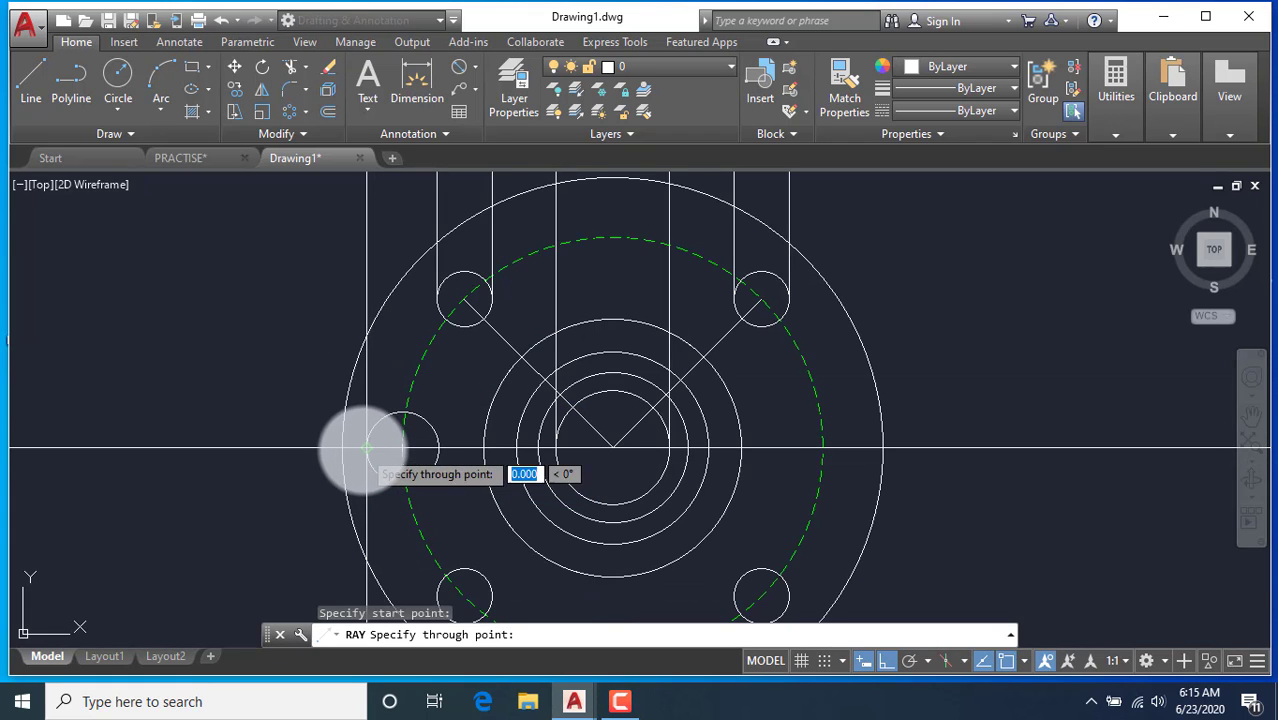
{"action": "left_click", "coordinate": [373, 337]}
{"action": "key", "text": "Return"}
{"action": "scroll", "coordinate": [375, 390], "scroll_direction": "down", "scroll_amount": 2}
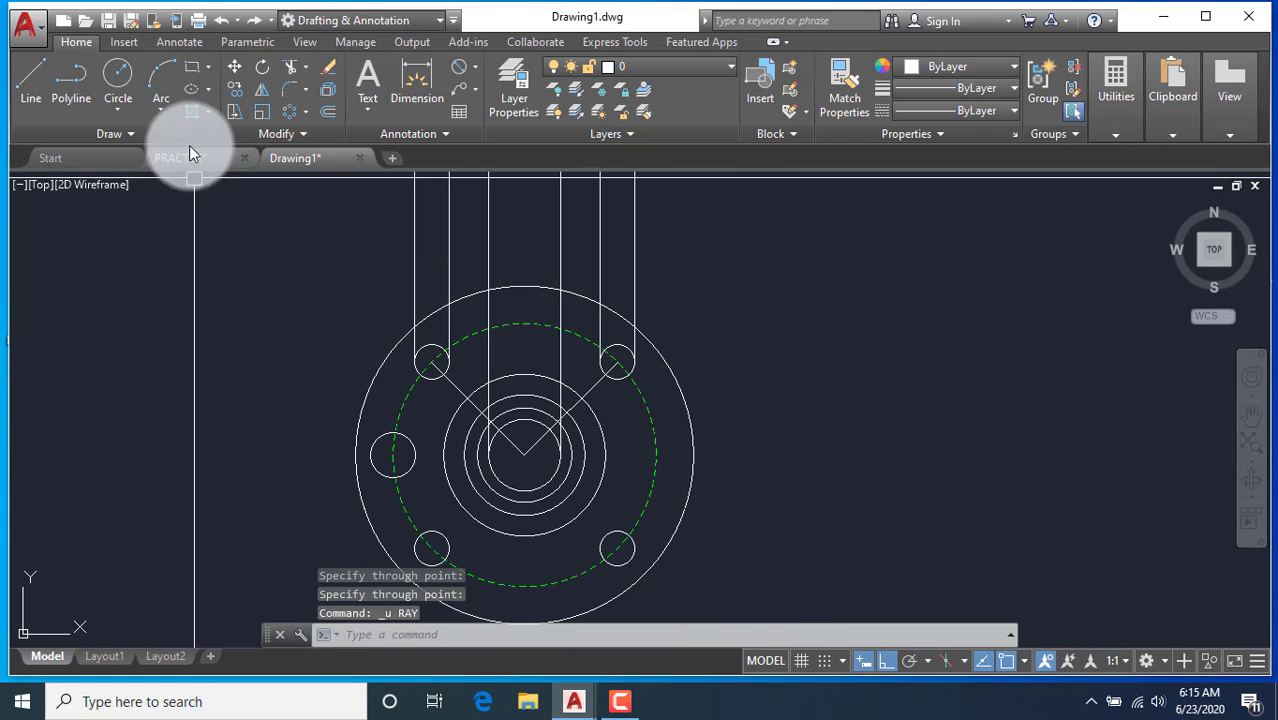
Draw a vertical ray upward from the left quadrant of the M 24 hole.
{"action": "left_click", "coordinate": [115, 133]}
{"action": "left_click", "coordinate": [94, 158]}
{"action": "left_click", "coordinate": [368, 464]}
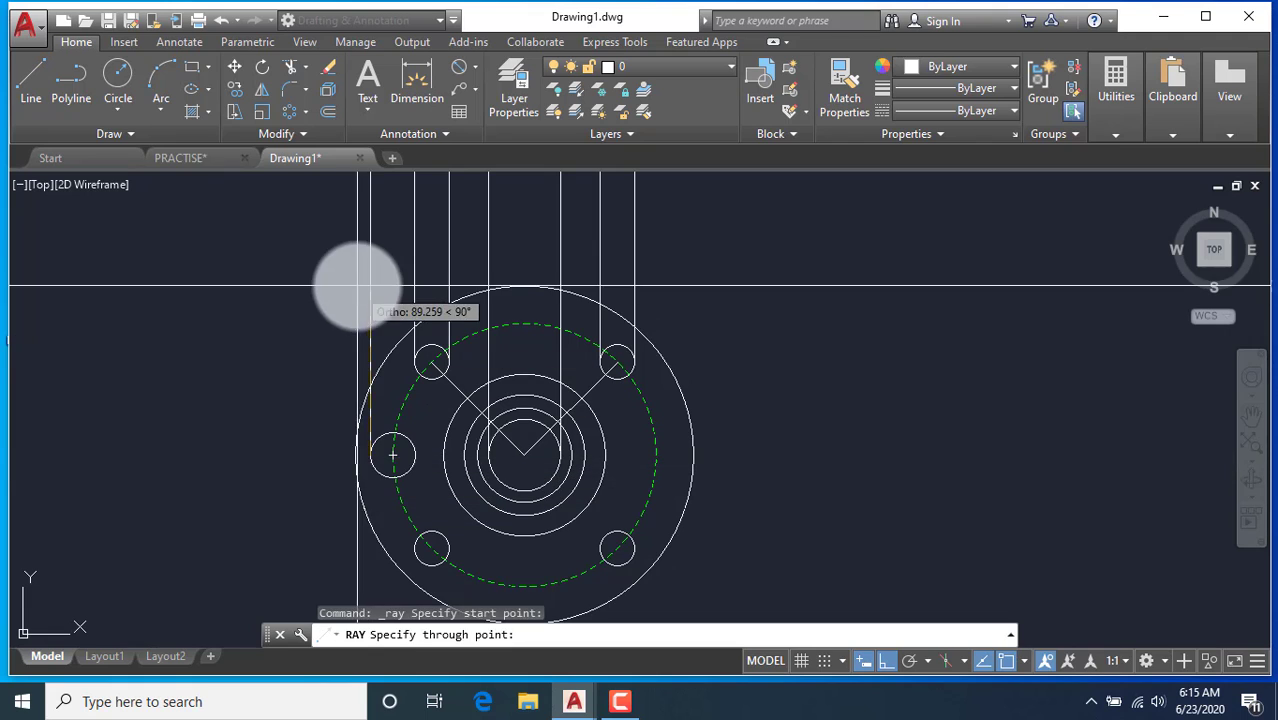
{"action": "left_click", "coordinate": [357, 286]}
{"action": "key", "text": "Return"}
Try to project a ray upward from the right quadrant of the M 24 hole, and erase that ray.
{"action": "key", "text": "Return"}
{"action": "left_click", "coordinate": [414, 455]}
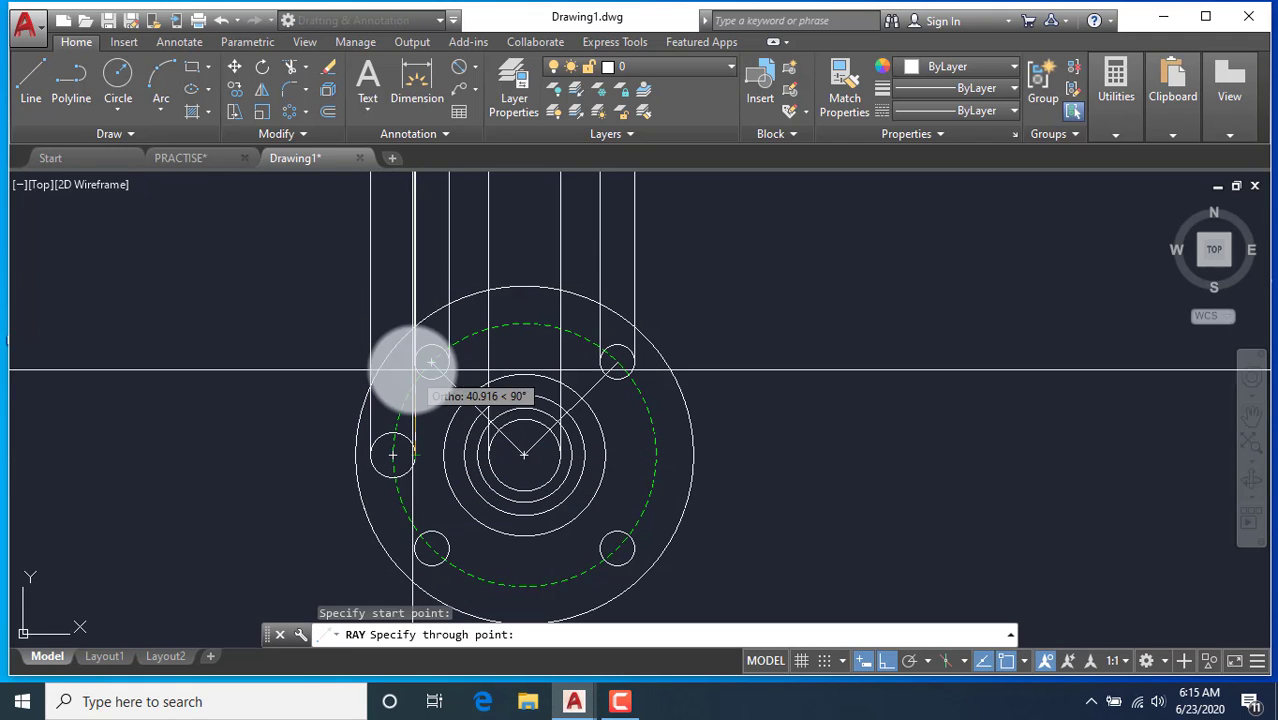
{"action": "left_click", "coordinate": [415, 246]}
{"action": "key", "text": "Return"}
{"action": "scroll", "coordinate": [418, 390], "scroll_direction": "up", "scroll_amount": 4}
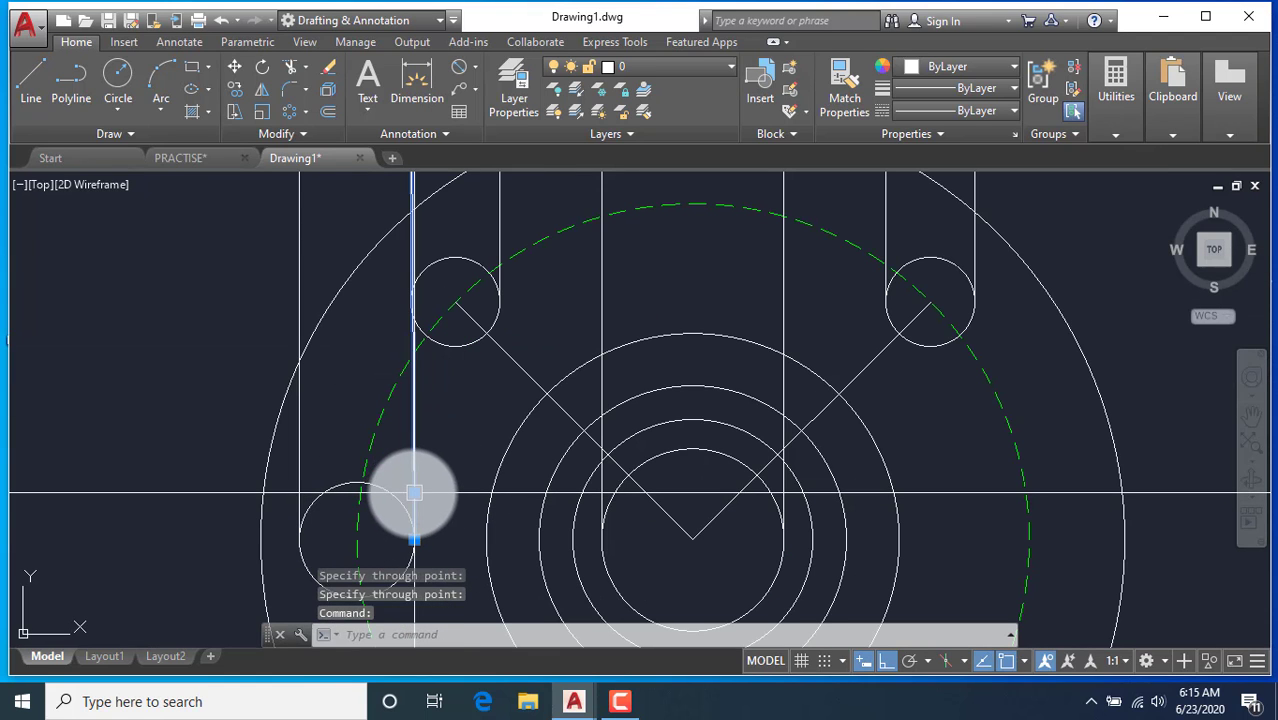
{"action": "key", "text": "Delete"}
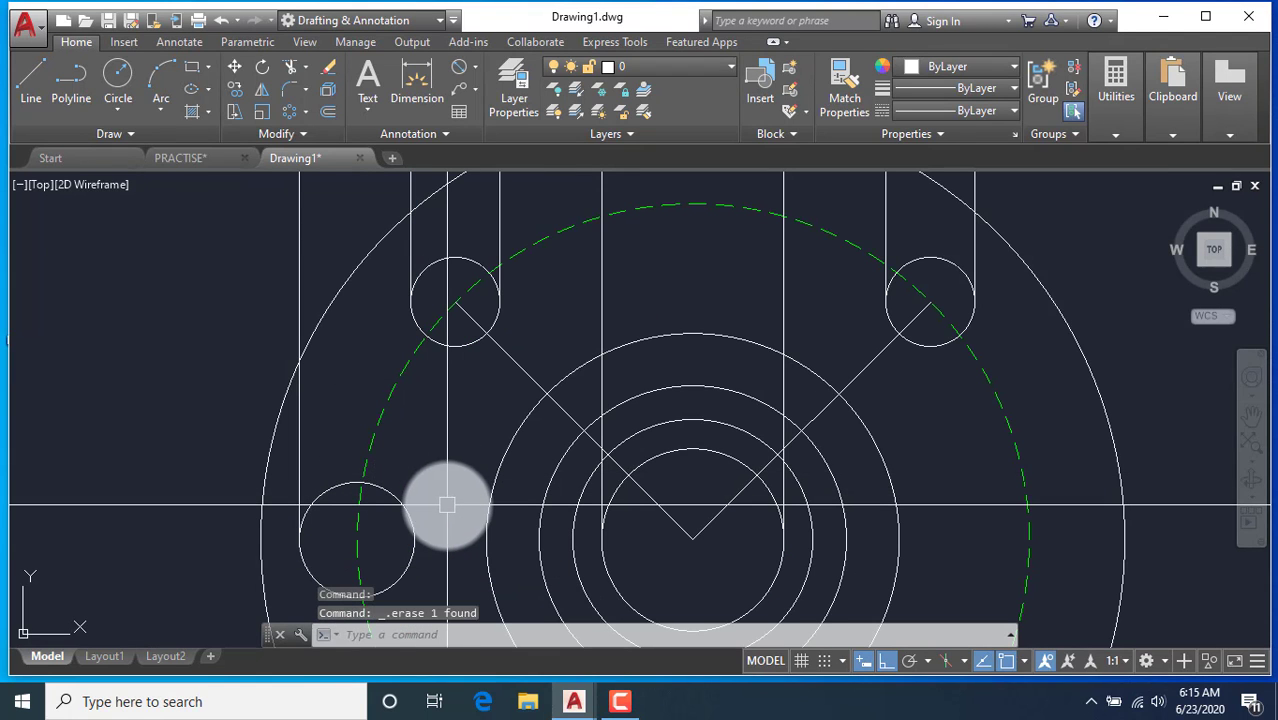
Draw a vertical ray upward from the right quadrant of the M 24 hole through the section view.
{"action": "type", "text": "ray"}
{"action": "key", "text": "Return"}
{"action": "left_click", "coordinate": [414, 535]}
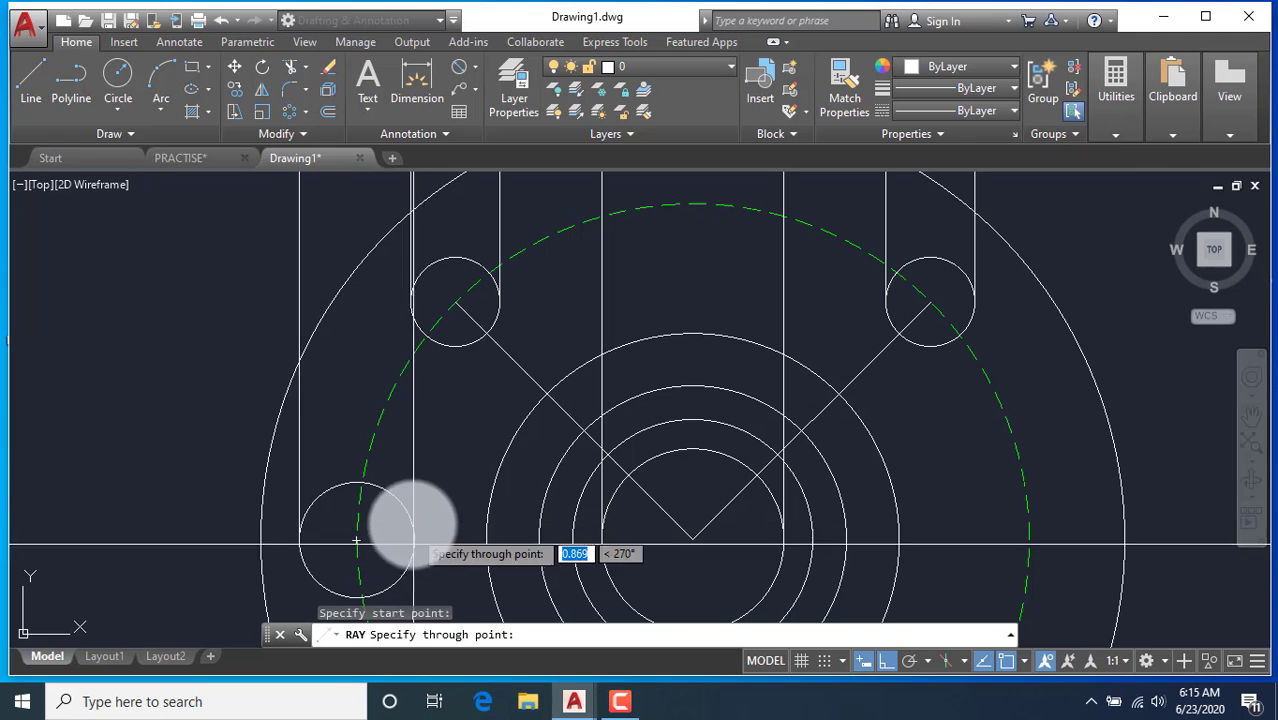
{"action": "left_click", "coordinate": [414, 457]}
{"action": "scroll", "coordinate": [348, 552], "scroll_direction": "down", "scroll_amount": 8}
{"action": "scroll", "coordinate": [402, 365], "scroll_direction": "up", "scroll_amount": 2}
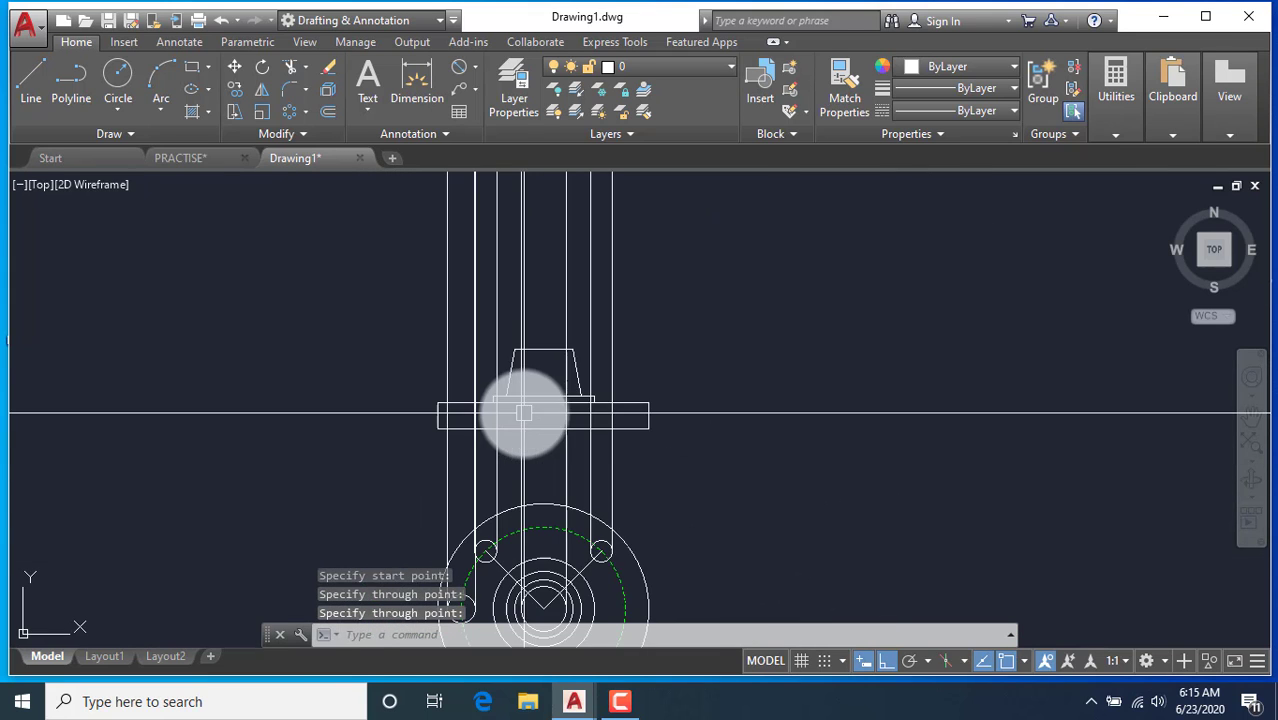
Trim the right-hand bolt hole's two rays above the flange's top edge in the section view.
{"action": "middle_click_drag", "start_coordinate": [659, 375], "coordinate": [599, 388]}
{"action": "type", "text": "tr"}
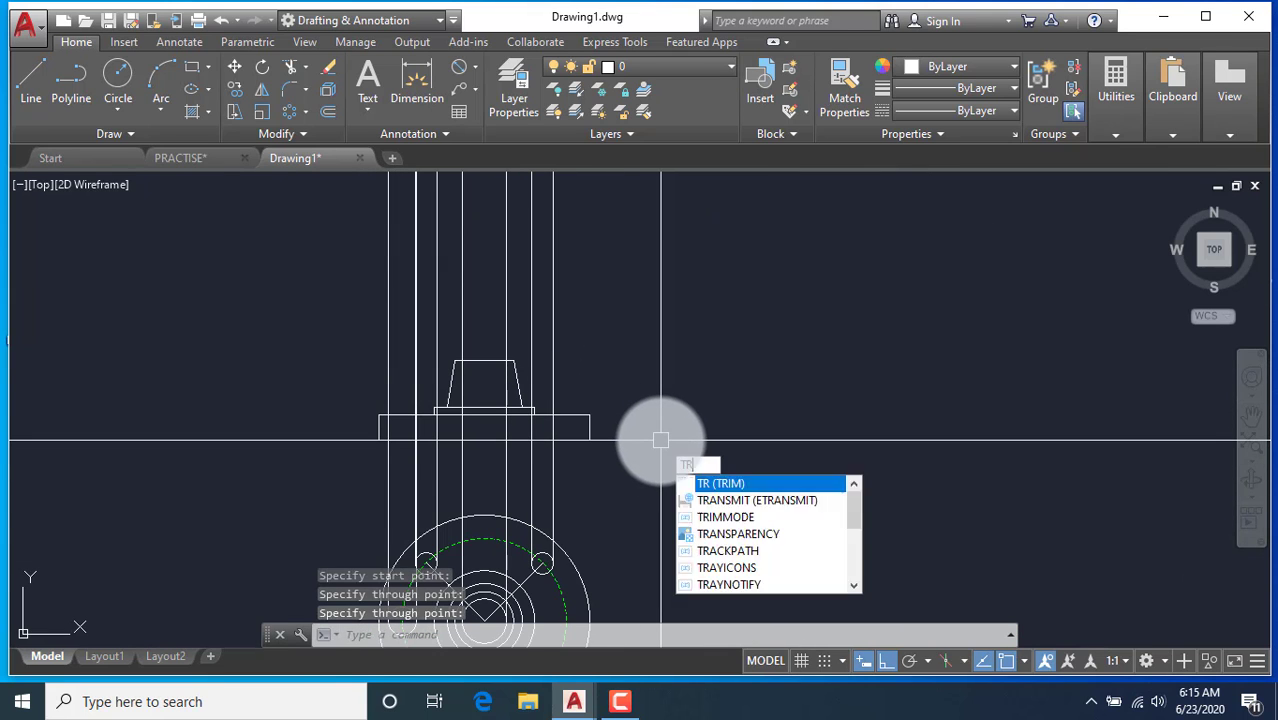
{"action": "key", "text": "Return"}
{"action": "key", "text": "Return"}
{"action": "scroll", "coordinate": [547, 371], "scroll_direction": "up", "scroll_amount": 2}
{"action": "left_click", "coordinate": [531, 368]}
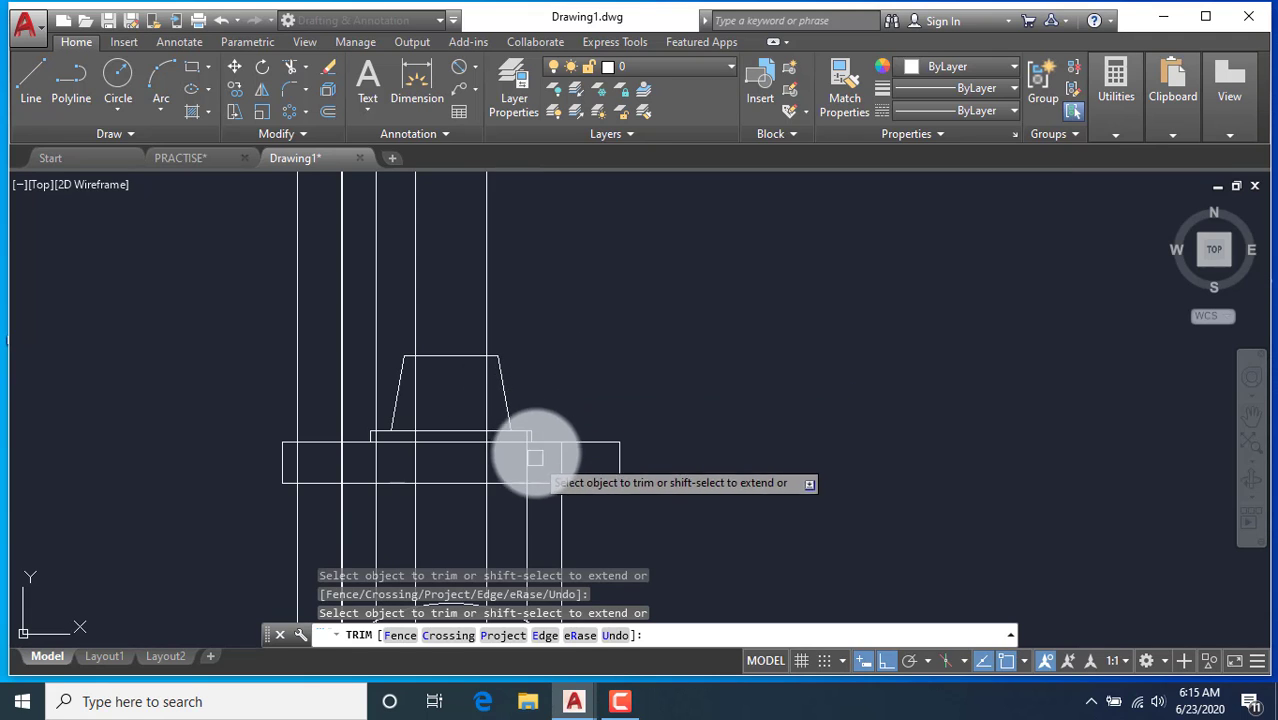
{"action": "scroll", "coordinate": [528, 448], "scroll_direction": "up", "scroll_amount": 5}
{"action": "scroll", "coordinate": [530, 382], "scroll_direction": "down", "scroll_amount": 4}
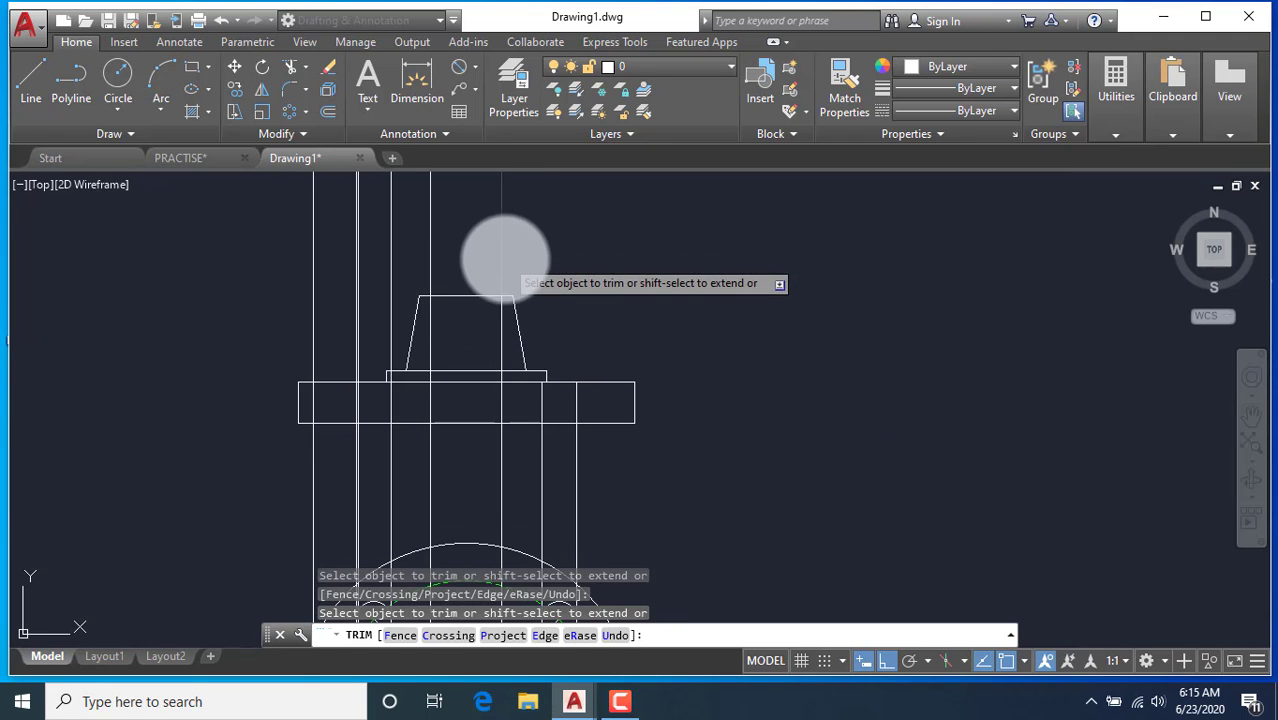
Trim the remaining bore, bolt-hole and M 24 hole rays where they extend above the section view.
{"action": "scroll", "coordinate": [380, 390], "scroll_direction": "up", "scroll_amount": 4}
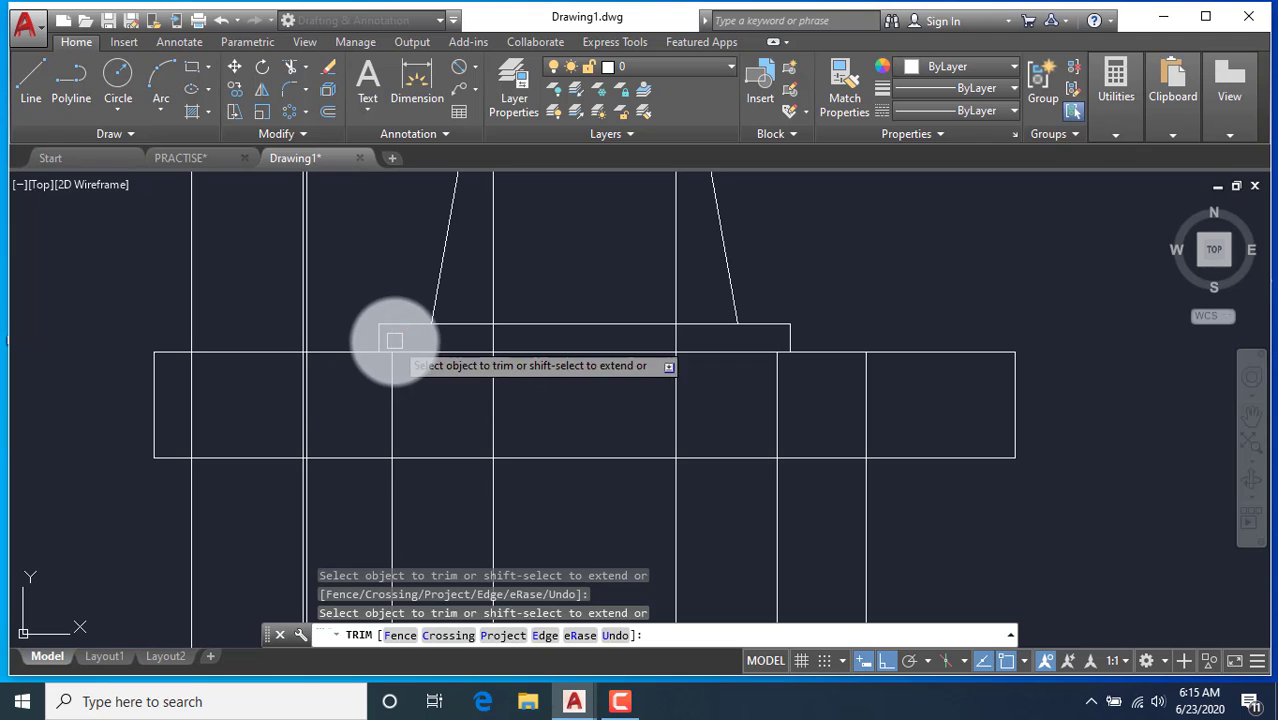
{"action": "left_click", "coordinate": [350, 297]}
{"action": "left_click", "coordinate": [154, 277]}
{"action": "scroll", "coordinate": [360, 308], "scroll_direction": "down", "scroll_amount": 4}
{"action": "scroll", "coordinate": [565, 392], "scroll_direction": "down", "scroll_amount": 2}
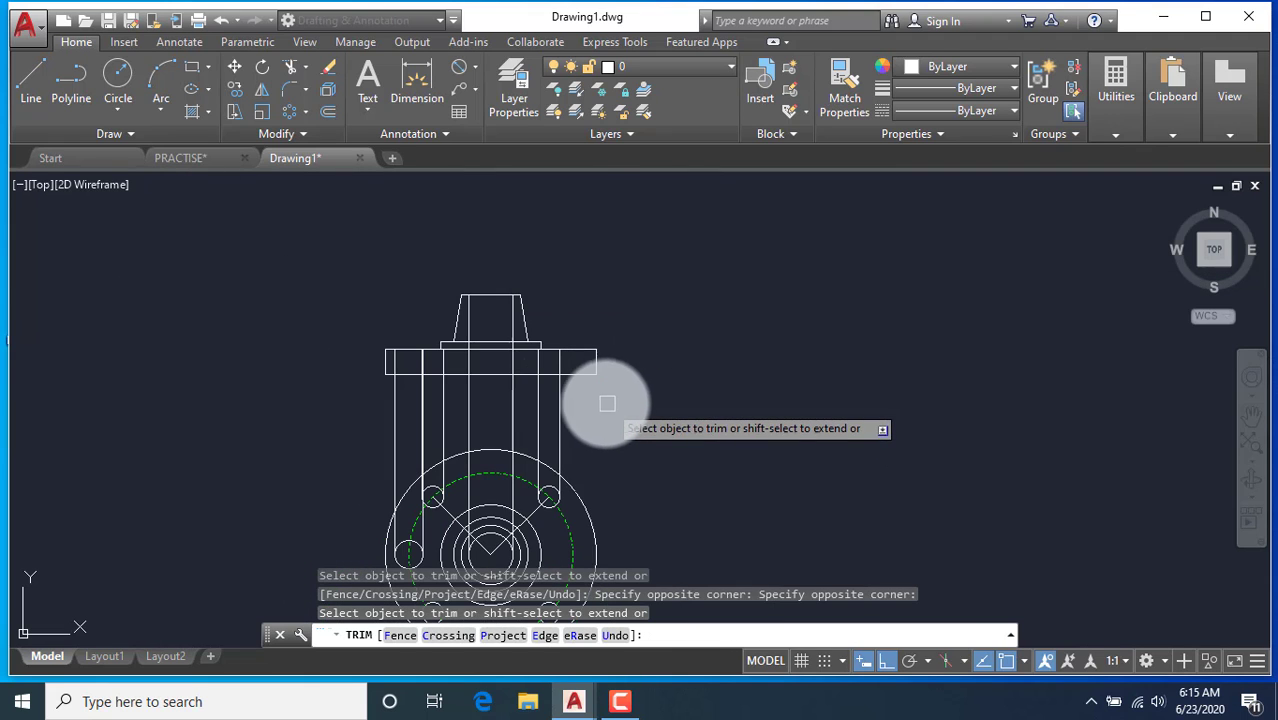
{"action": "key", "text": "Escape"}
Trim all rays in the gap between the flange's bottom edge and the plan view's outer circle.
{"action": "left_click", "coordinate": [592, 435]}
{"action": "left_click", "coordinate": [342, 408]}
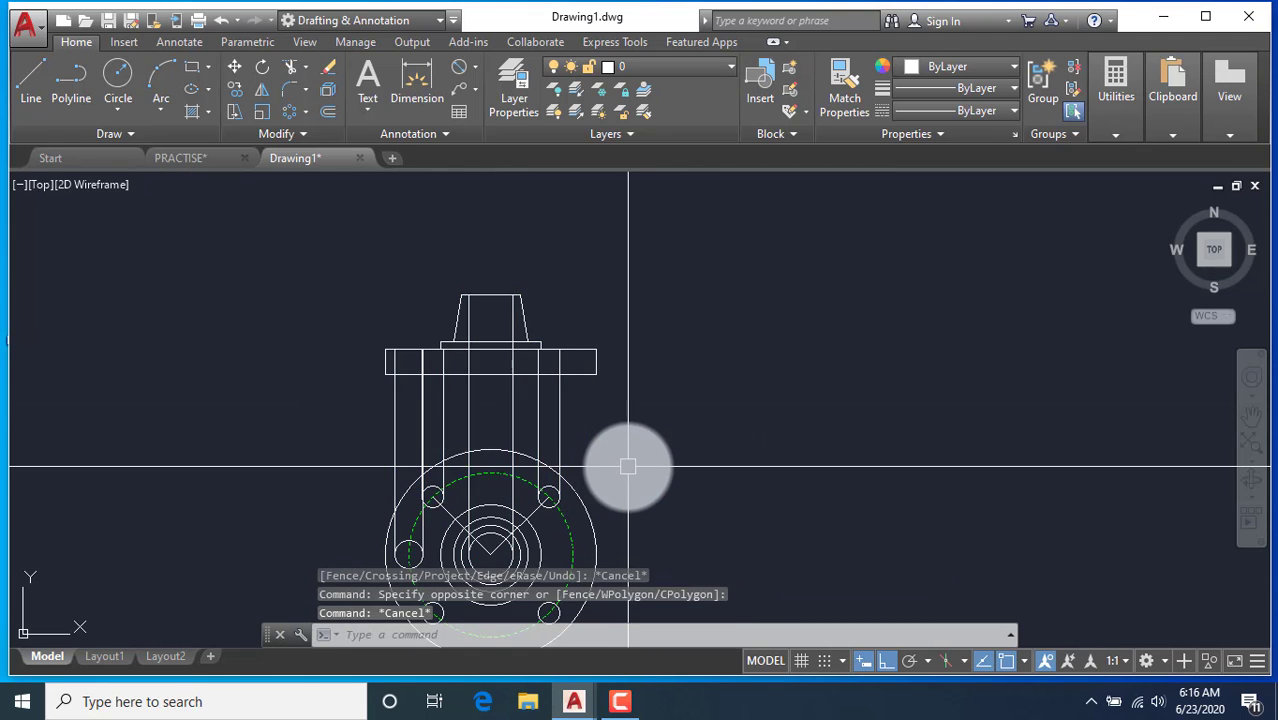
{"action": "type", "text": "tr"}
{"action": "key", "text": "Return"}
{"action": "key", "text": "Return"}
{"action": "left_click", "coordinate": [600, 423]}
{"action": "left_click", "coordinate": [374, 408]}
{"action": "scroll", "coordinate": [632, 410], "scroll_direction": "down", "scroll_amount": 4}
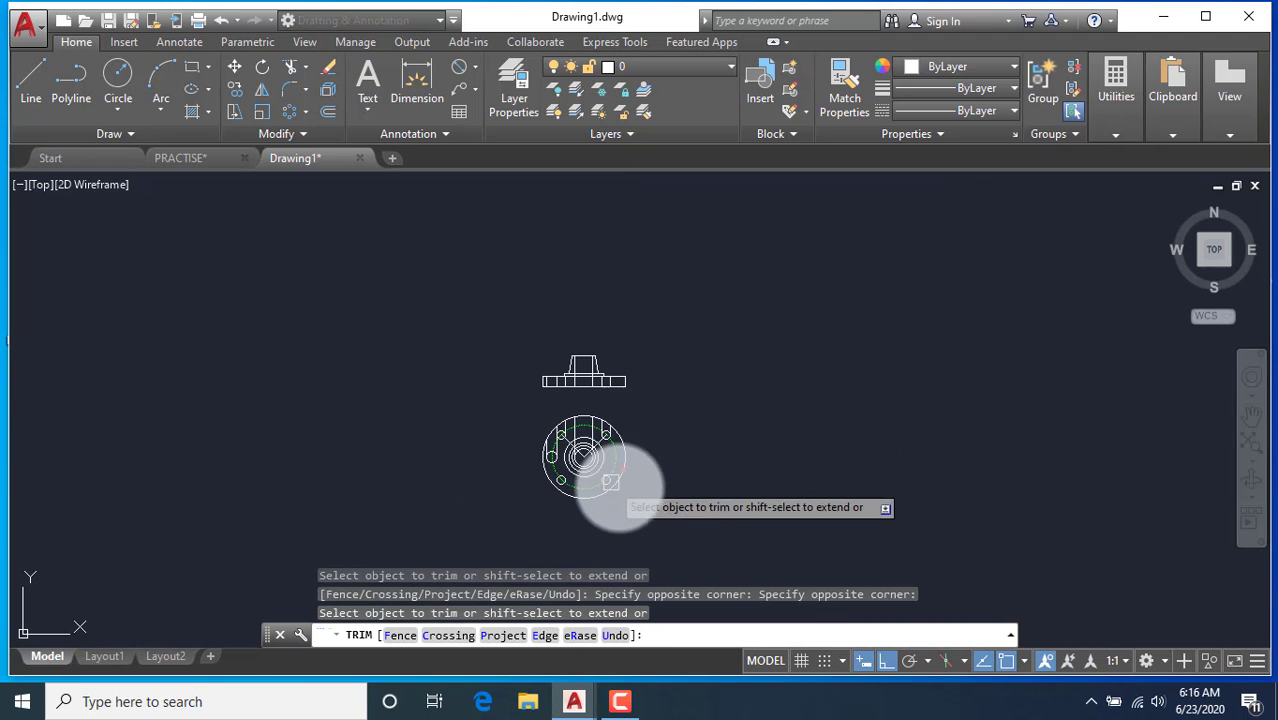
{"action": "scroll", "coordinate": [617, 452], "scroll_direction": "up", "scroll_amount": 6}
{"action": "key", "text": "Escape"}
Erase the eight leftover ray segments inside the plan view's outer circle.
{"action": "scroll", "coordinate": [550, 366], "scroll_direction": "up", "scroll_amount": 4}
{"action": "left_click", "coordinate": [615, 369]}
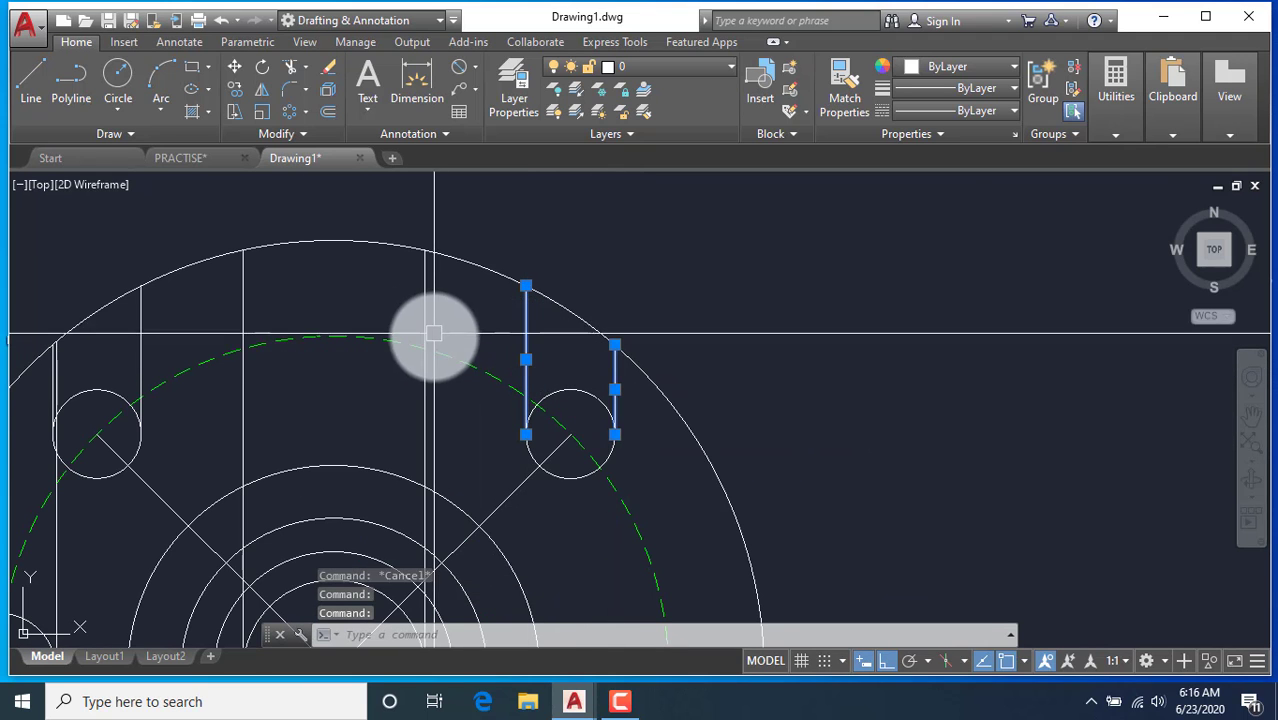
{"action": "left_click", "coordinate": [425, 325]}
{"action": "left_click", "coordinate": [243, 303]}
{"action": "scroll", "coordinate": [683, 296], "scroll_direction": "down", "scroll_amount": 4}
{"action": "scroll", "coordinate": [409, 349], "scroll_direction": "up", "scroll_amount": 2}
{"action": "scroll", "coordinate": [512, 291], "scroll_direction": "up", "scroll_amount": 4}
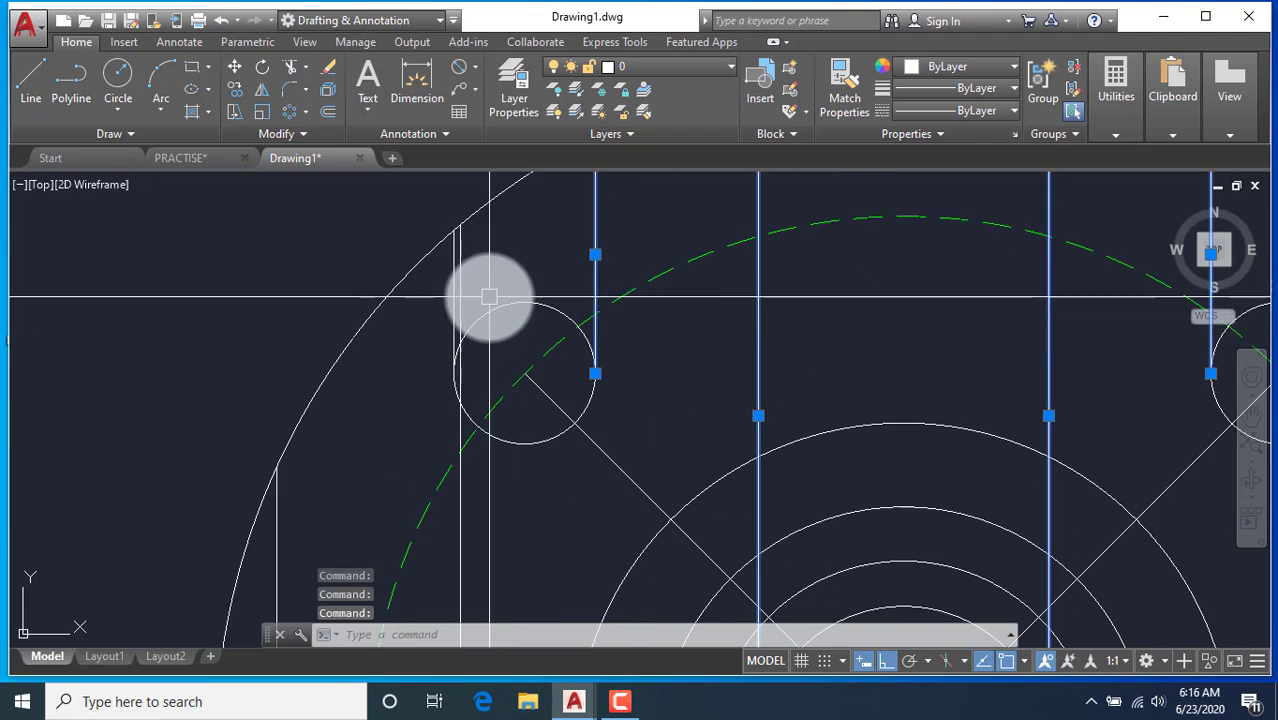
{"action": "left_click", "coordinate": [428, 274]}
{"action": "scroll", "coordinate": [456, 385], "scroll_direction": "down", "scroll_amount": 4}
{"action": "scroll", "coordinate": [365, 382], "scroll_direction": "up", "scroll_amount": 4}
{"action": "left_click", "coordinate": [513, 400]}
{"action": "key", "text": "Delete"}
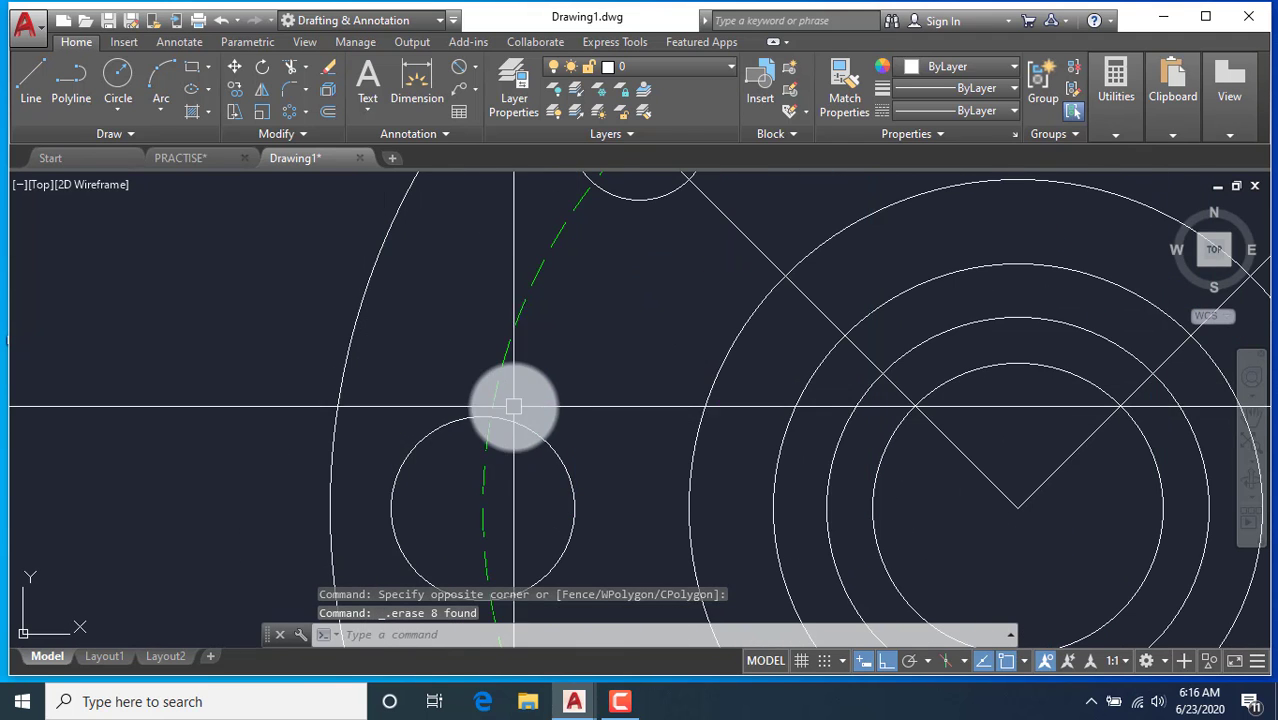
Examine the trimmed projection lines in the section view against the plan view below it.
{"action": "scroll", "coordinate": [756, 449], "scroll_direction": "down", "scroll_amount": 5}
{"action": "scroll", "coordinate": [670, 378], "scroll_direction": "up", "scroll_amount": 1}
{"action": "scroll", "coordinate": [608, 222], "scroll_direction": "up", "scroll_amount": 3}
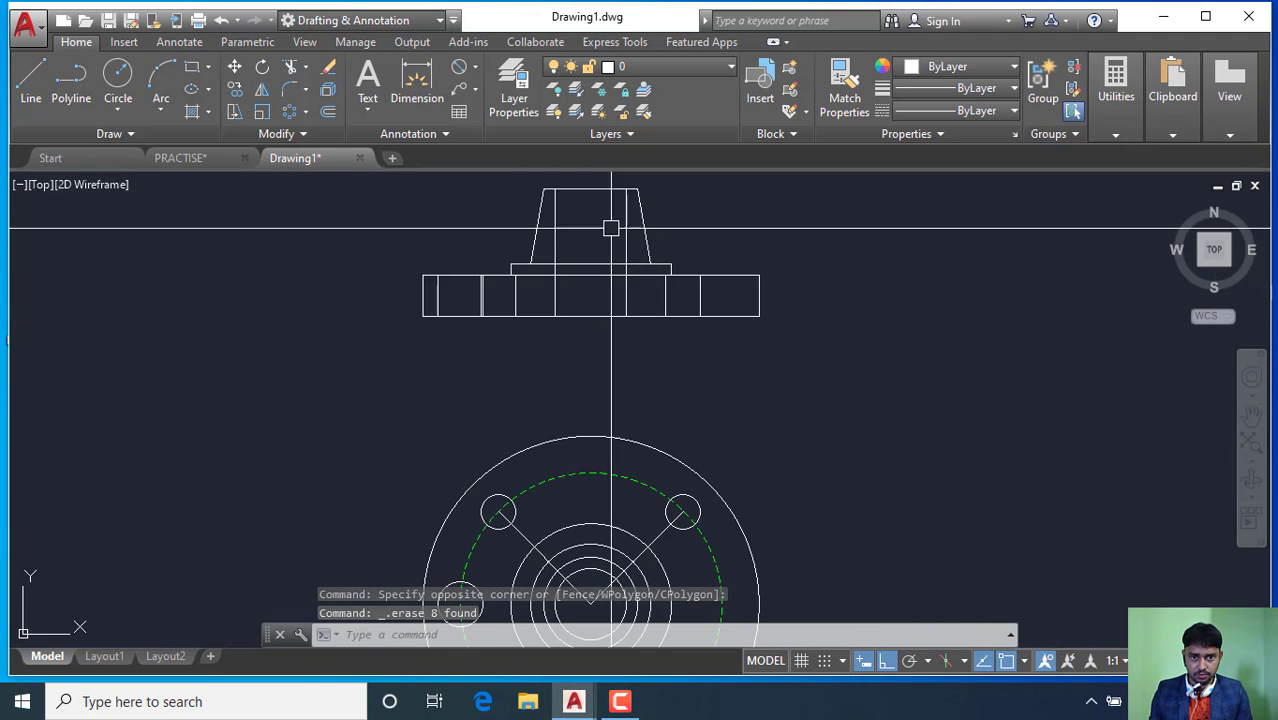
{"action": "scroll", "coordinate": [639, 262], "scroll_direction": "down", "scroll_amount": 2}
{"action": "scroll", "coordinate": [687, 234], "scroll_direction": "up", "scroll_amount": 2}
{"action": "scroll", "coordinate": [581, 419], "scroll_direction": "down", "scroll_amount": 3}
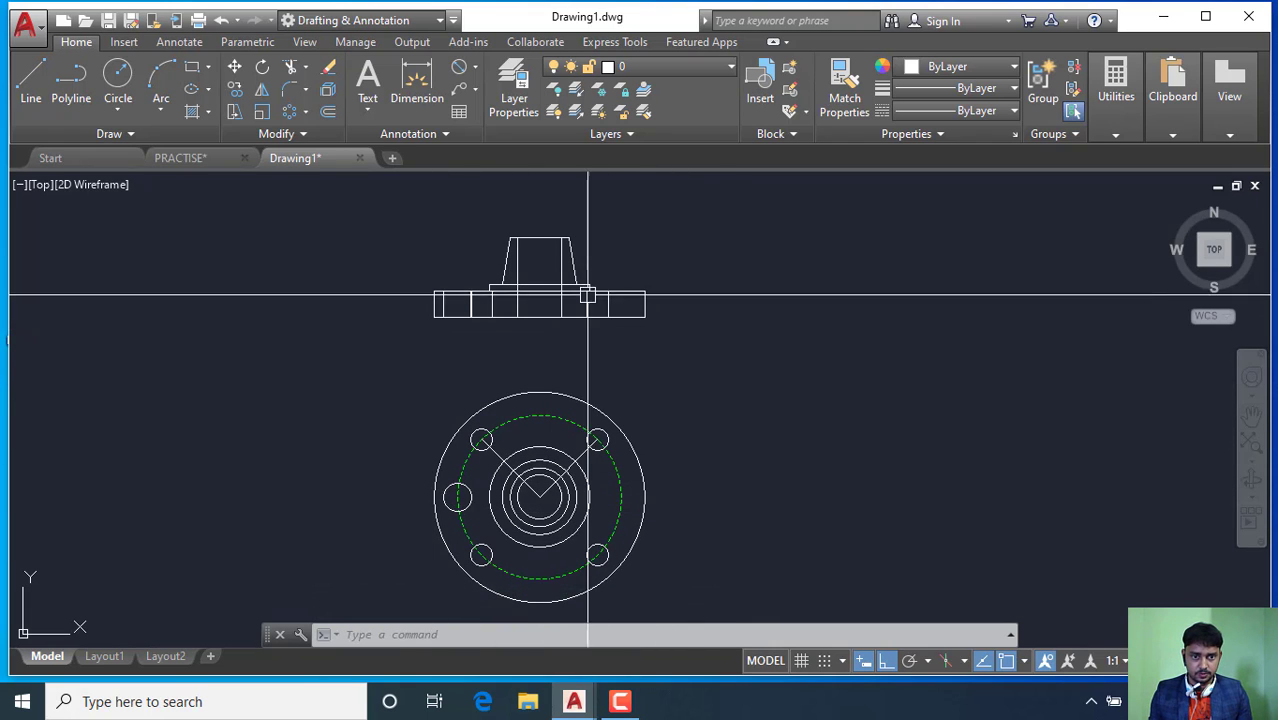
{"action": "scroll", "coordinate": [560, 290], "scroll_direction": "up", "scroll_amount": 2}
{"action": "scroll", "coordinate": [544, 265], "scroll_direction": "down", "scroll_amount": 2}
{"action": "scroll", "coordinate": [553, 272], "scroll_direction": "up", "scroll_amount": 3}
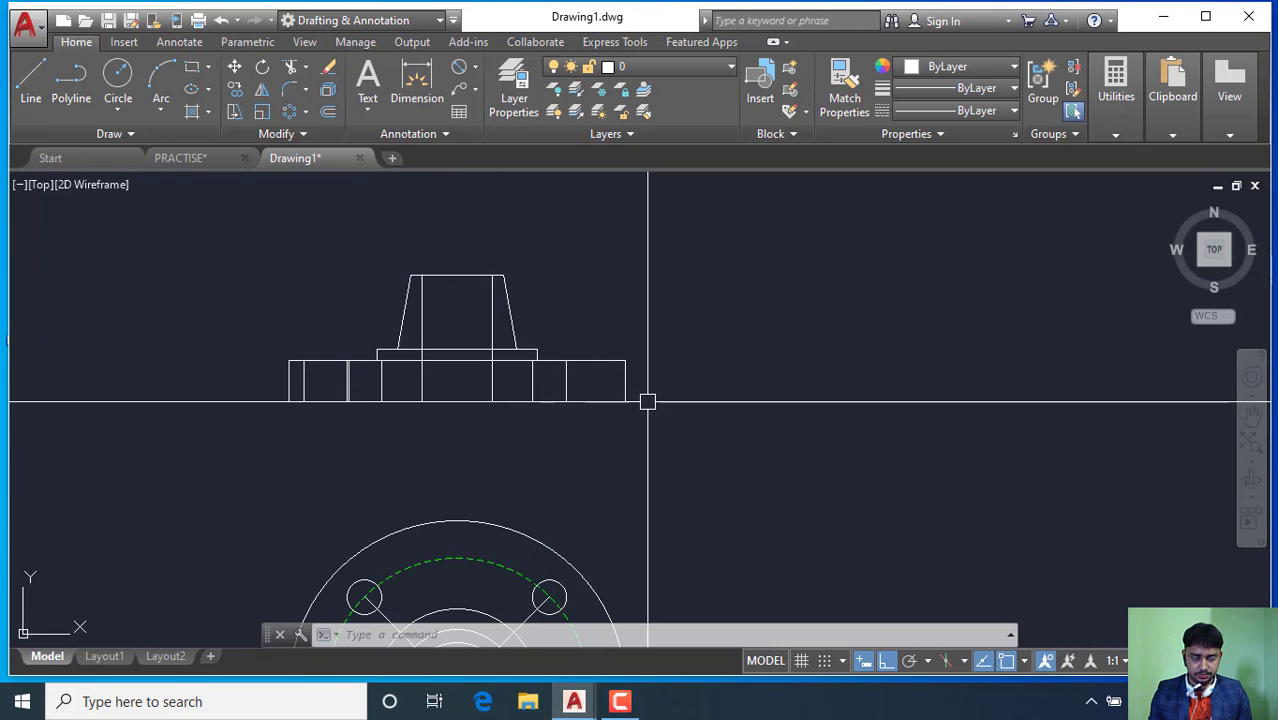
Start an ANSI31 hatch and fill both tapered hub walls and the flange's outer left end.
{"action": "left_click", "coordinate": [208, 113]}
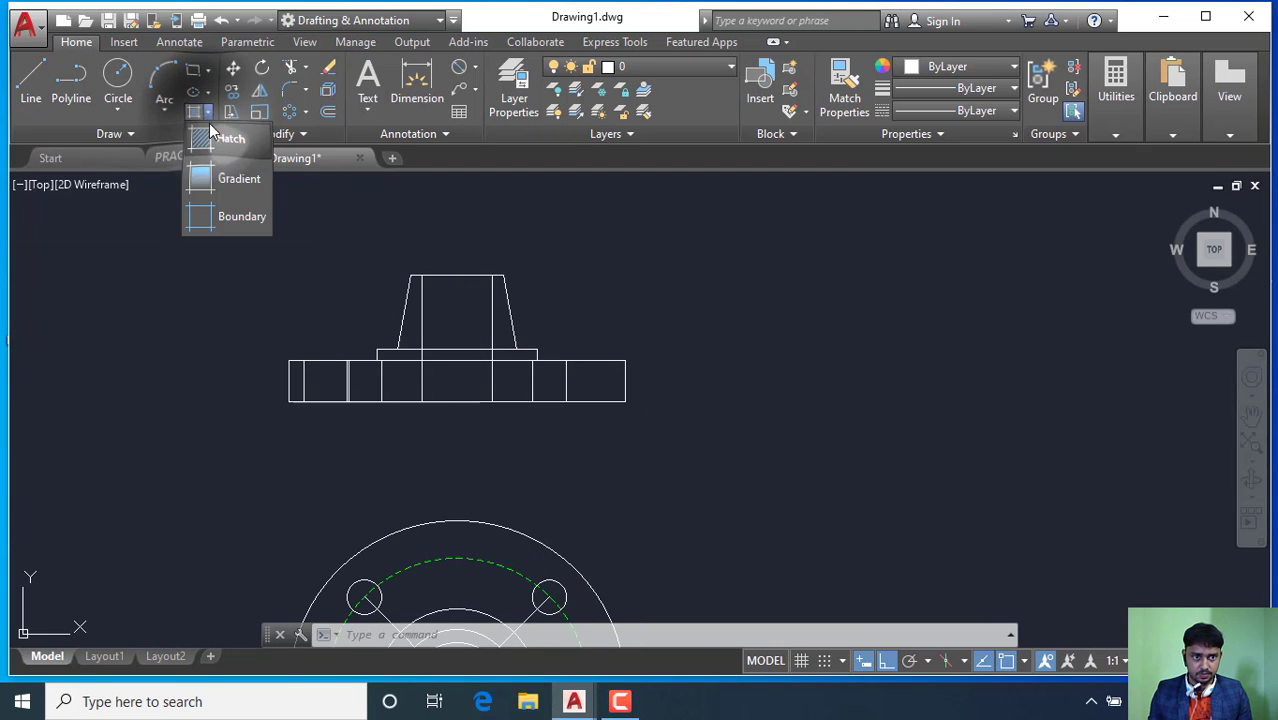
{"action": "left_click", "coordinate": [204, 143]}
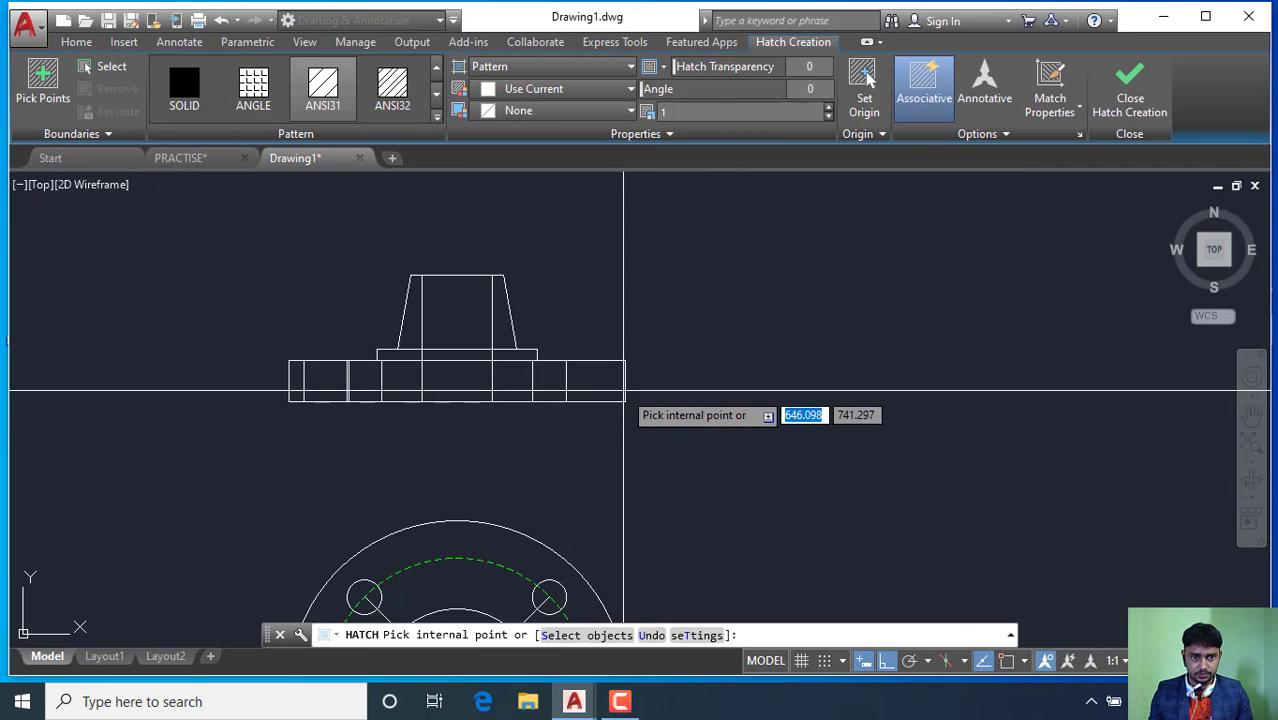
{"action": "scroll", "coordinate": [490, 320], "scroll_direction": "up", "scroll_amount": 2}
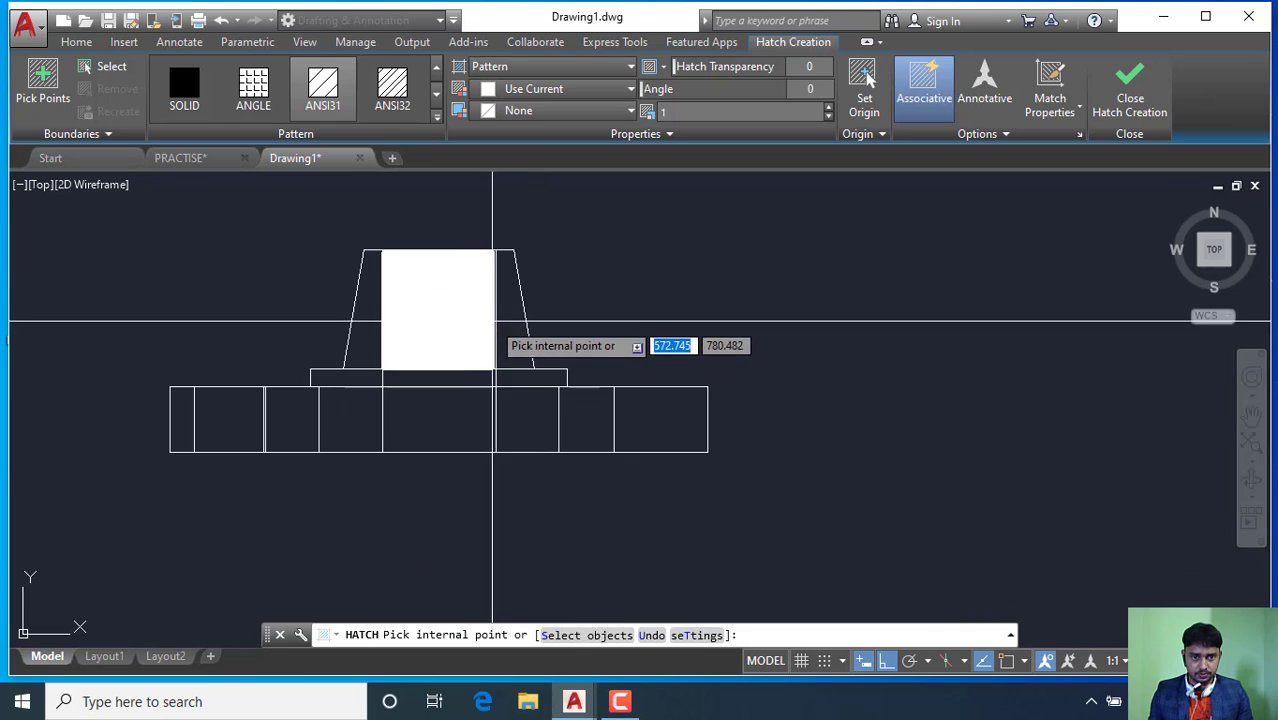
{"action": "left_click", "coordinate": [521, 332]}
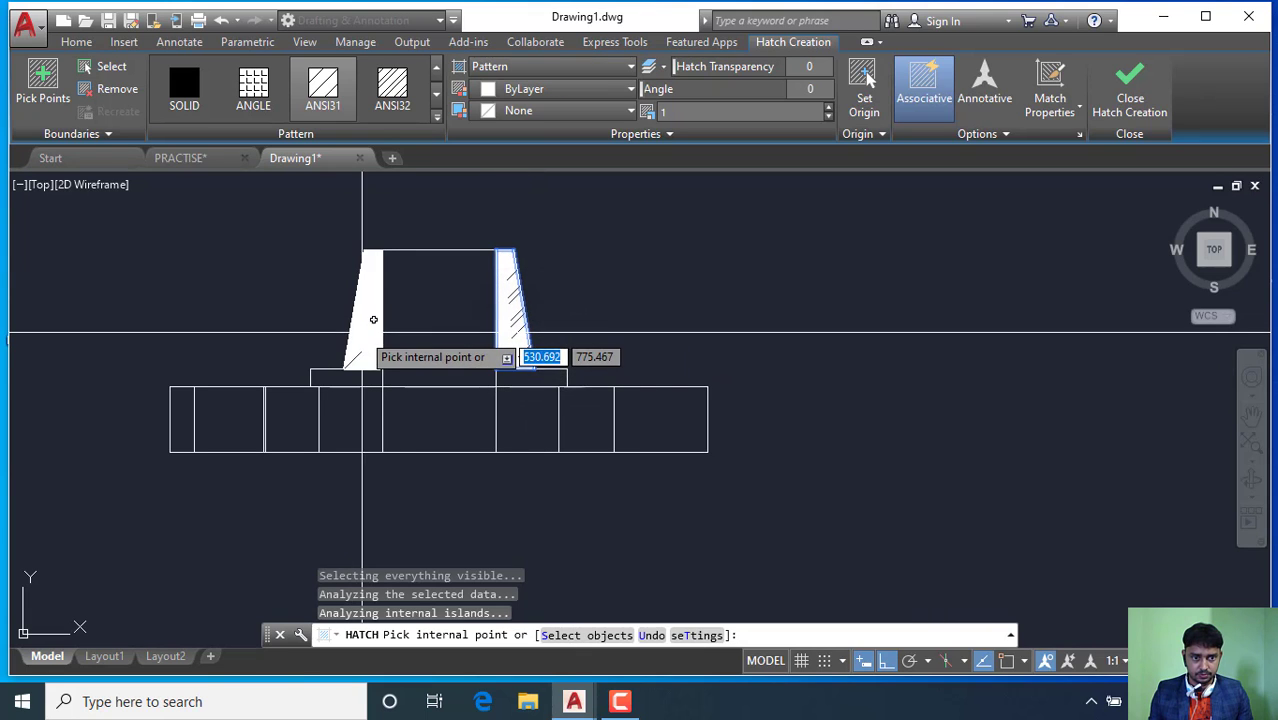
{"action": "left_click", "coordinate": [362, 332]}
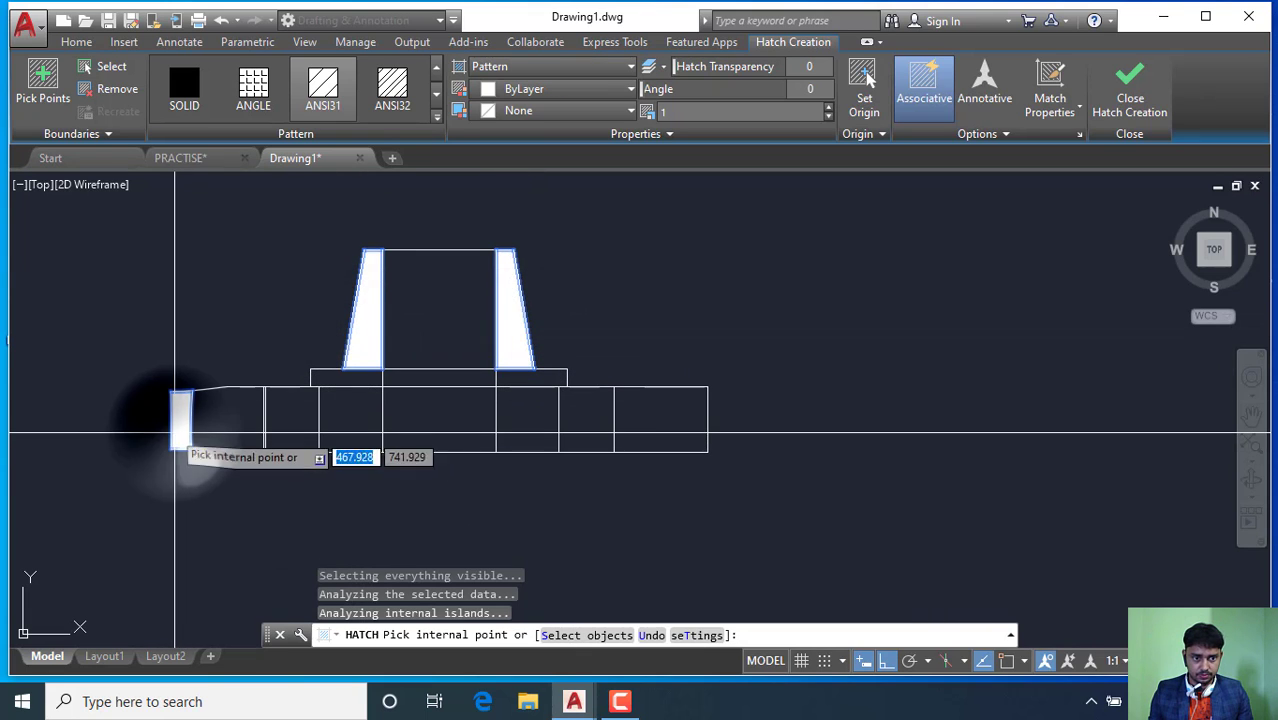
Add the thin strip between the M 24 hole and the left bolt hole, and the flange's right end, to the hatch.
{"action": "scroll", "coordinate": [290, 432], "scroll_direction": "up", "scroll_amount": 3}
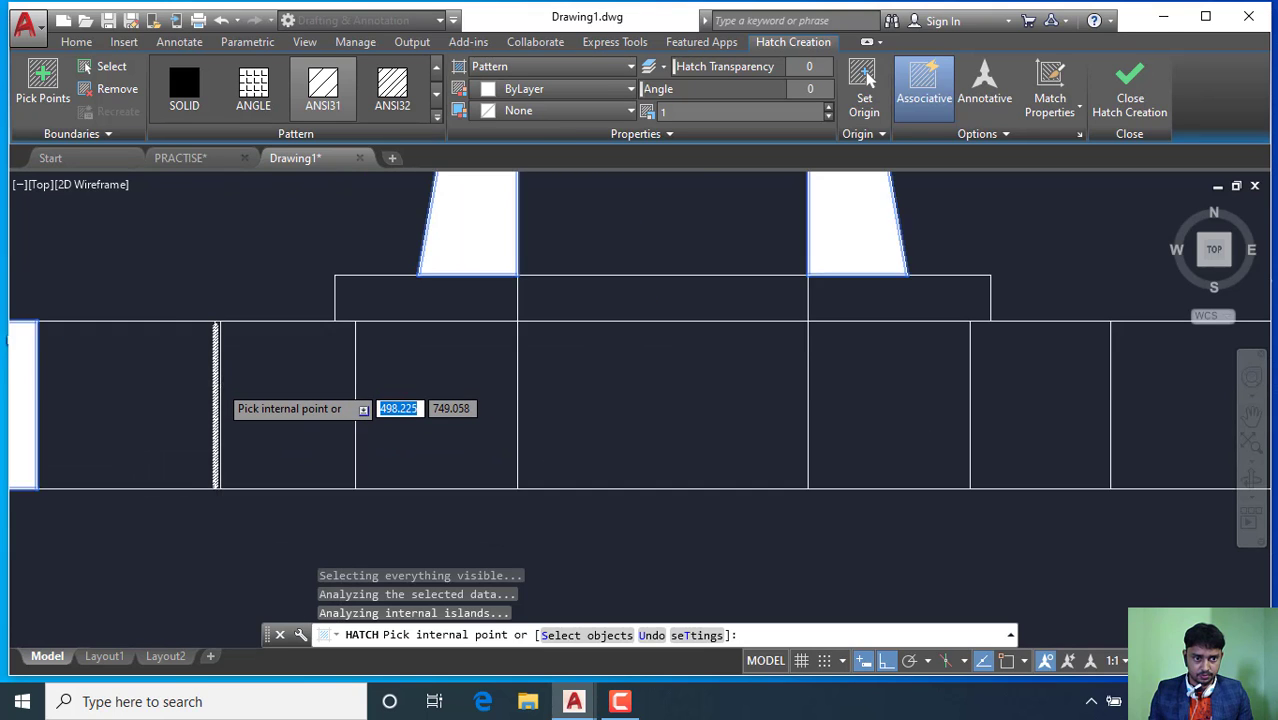
{"action": "scroll", "coordinate": [229, 371], "scroll_direction": "up", "scroll_amount": 2}
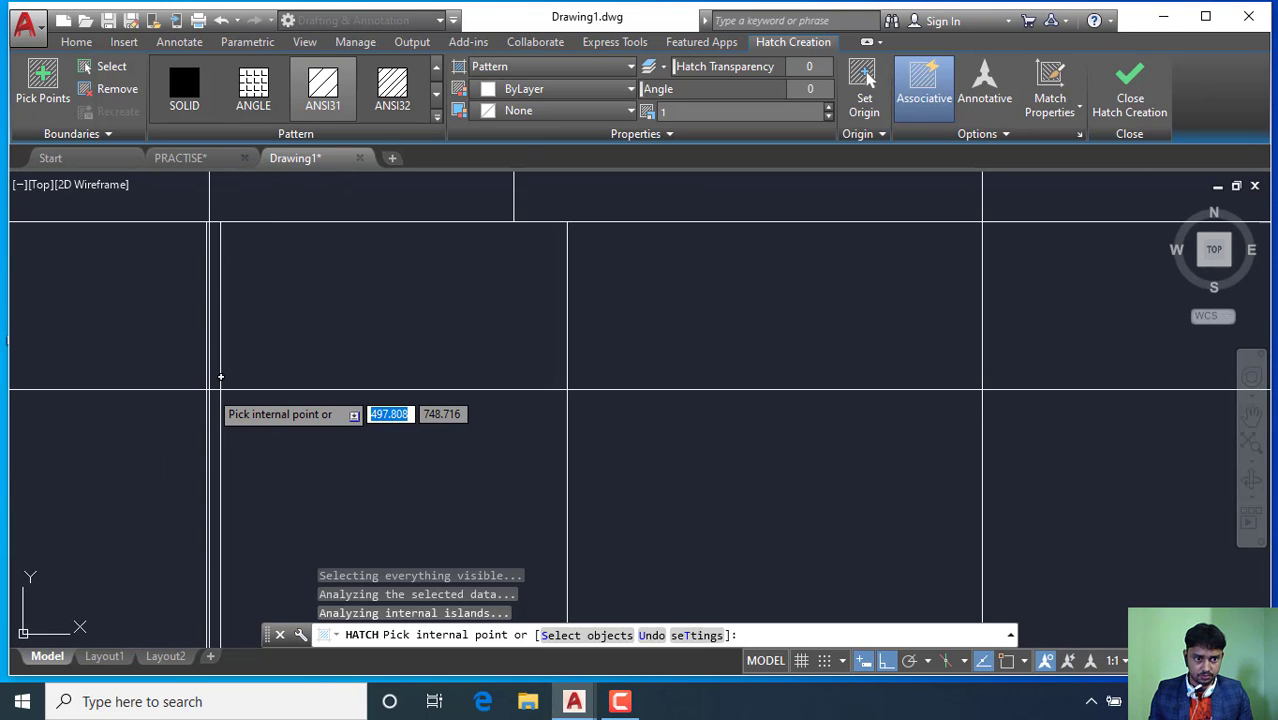
{"action": "scroll", "coordinate": [236, 343], "scroll_direction": "down", "scroll_amount": 1}
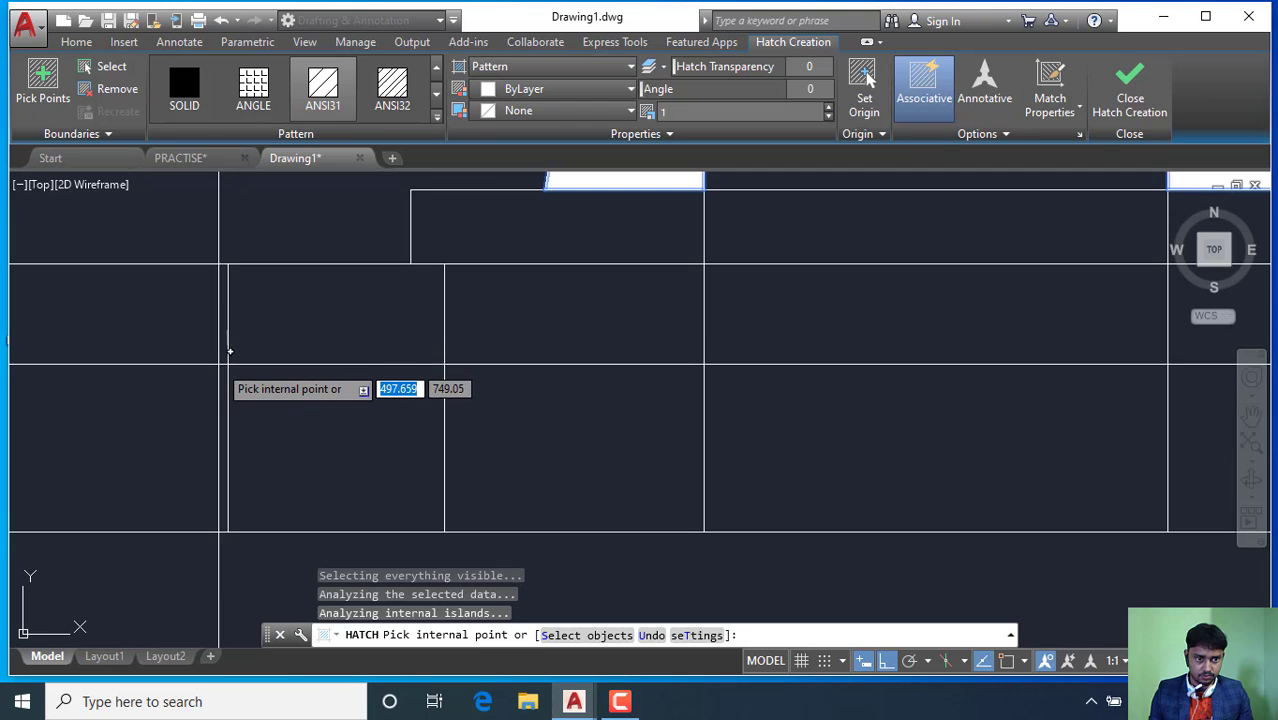
{"action": "left_click", "coordinate": [222, 357]}
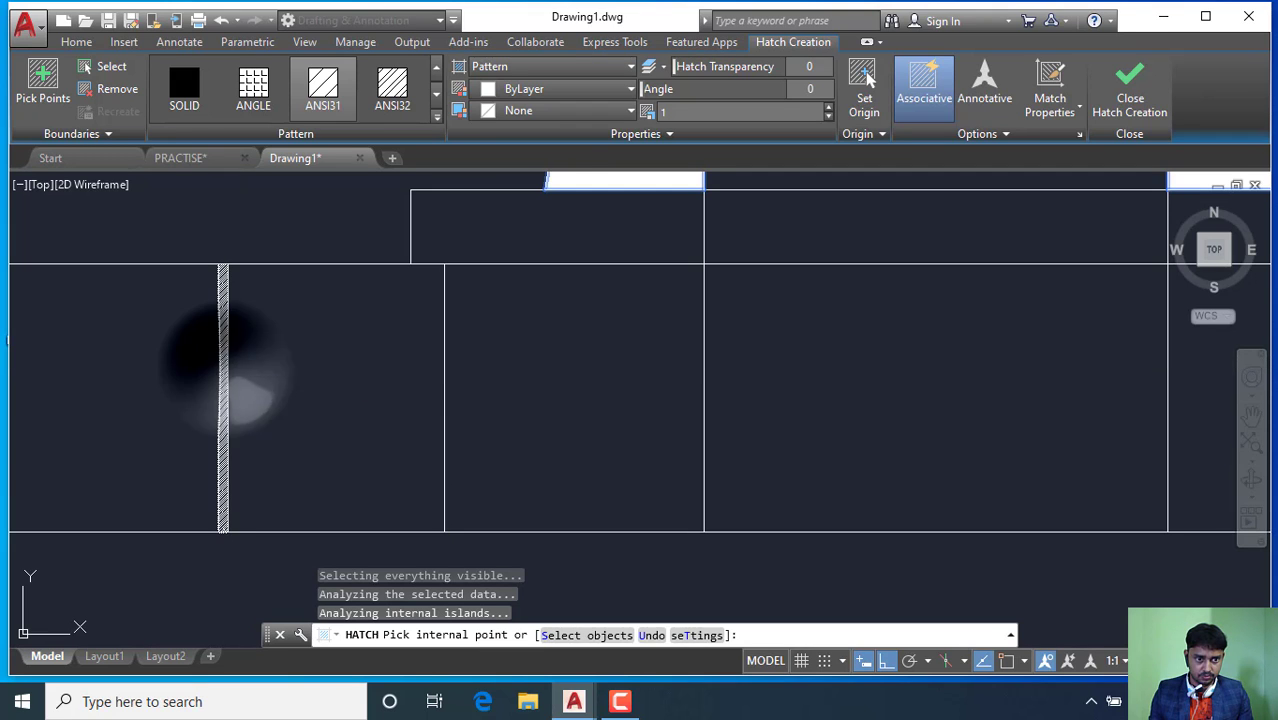
{"action": "scroll", "coordinate": [372, 385], "scroll_direction": "down", "scroll_amount": 3}
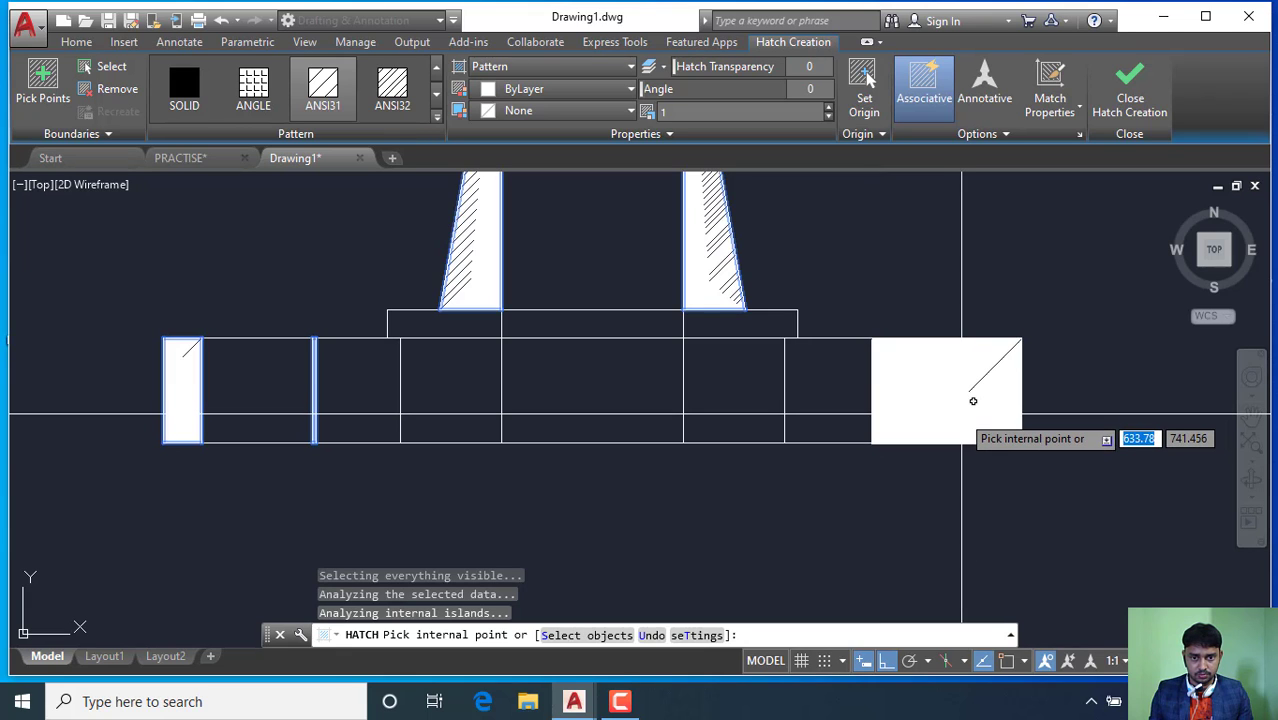
{"action": "scroll", "coordinate": [760, 418], "scroll_direction": "down", "scroll_amount": 4}
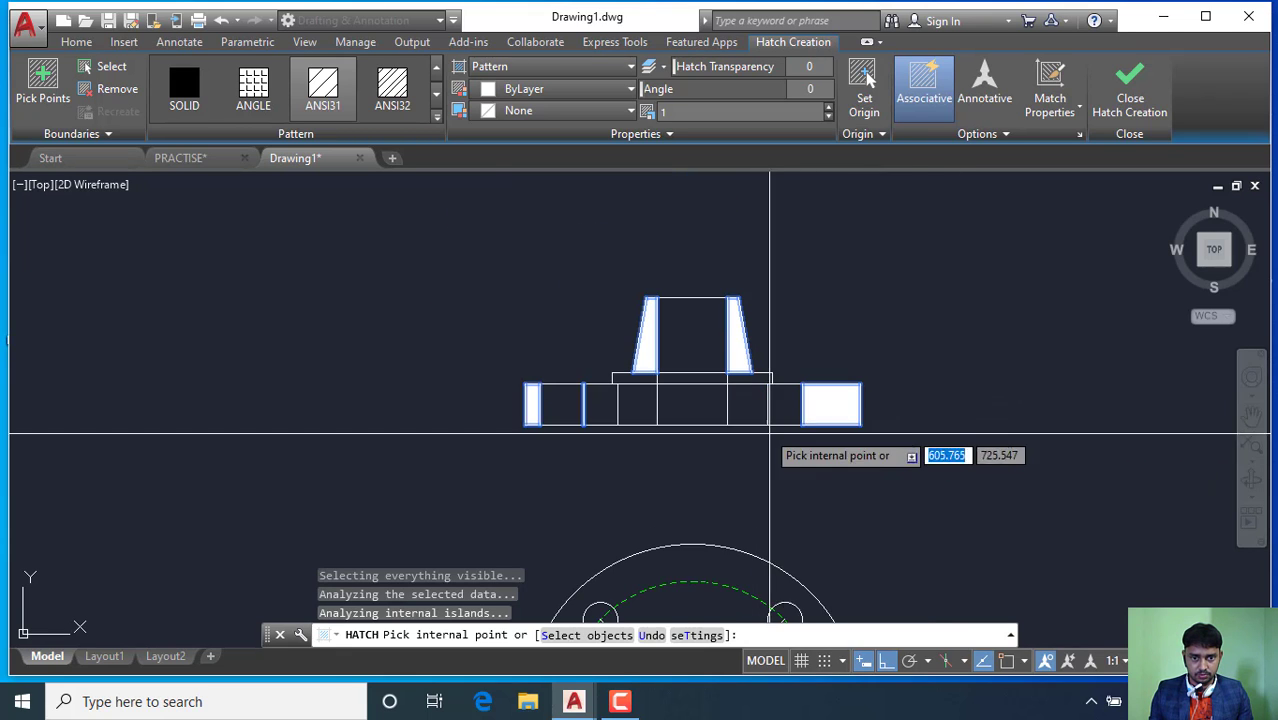
{"action": "scroll", "coordinate": [768, 430], "scroll_direction": "up", "scroll_amount": 4}
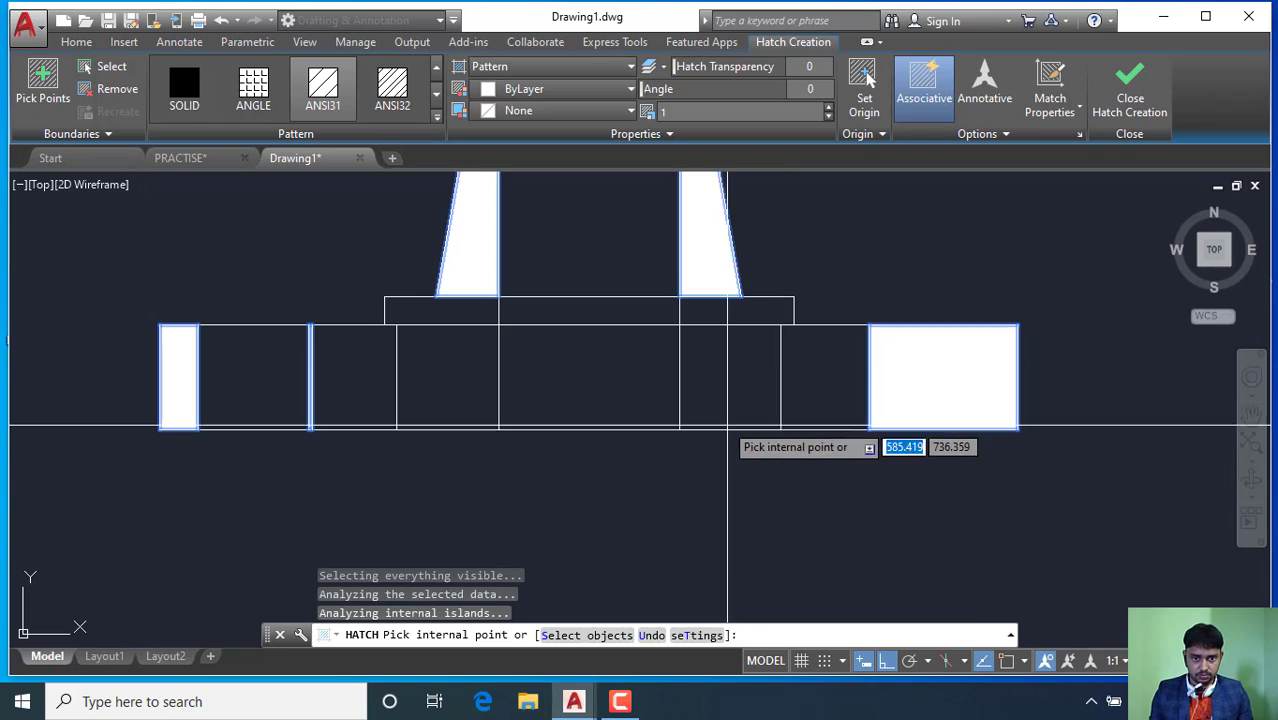
{"action": "scroll", "coordinate": [690, 422], "scroll_direction": "down", "scroll_amount": 5}
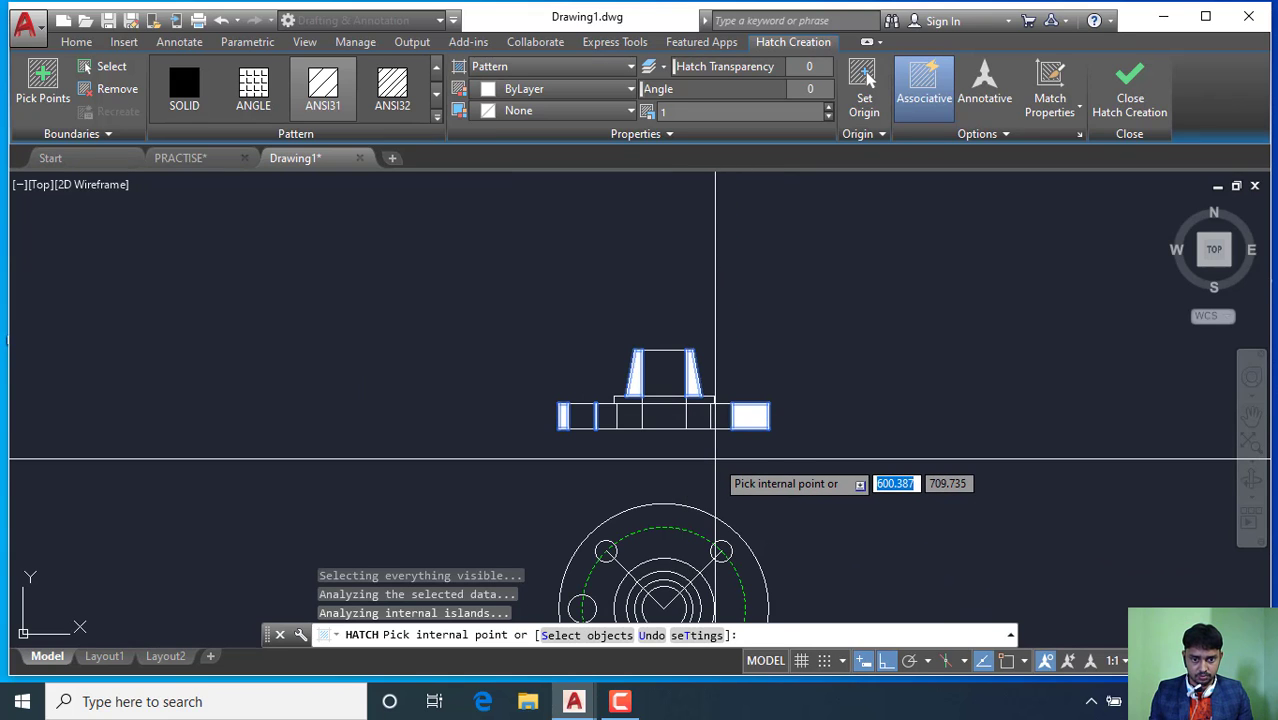
{"action": "scroll", "coordinate": [715, 460], "scroll_direction": "up", "scroll_amount": 4}
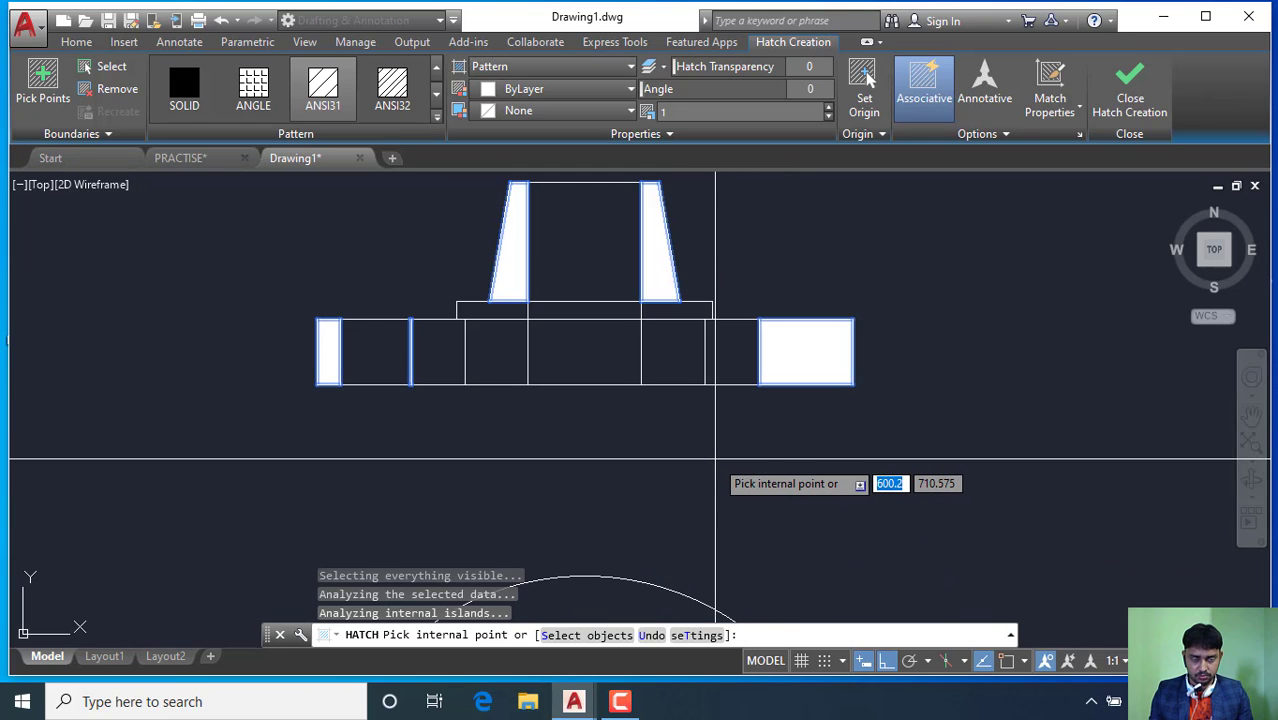
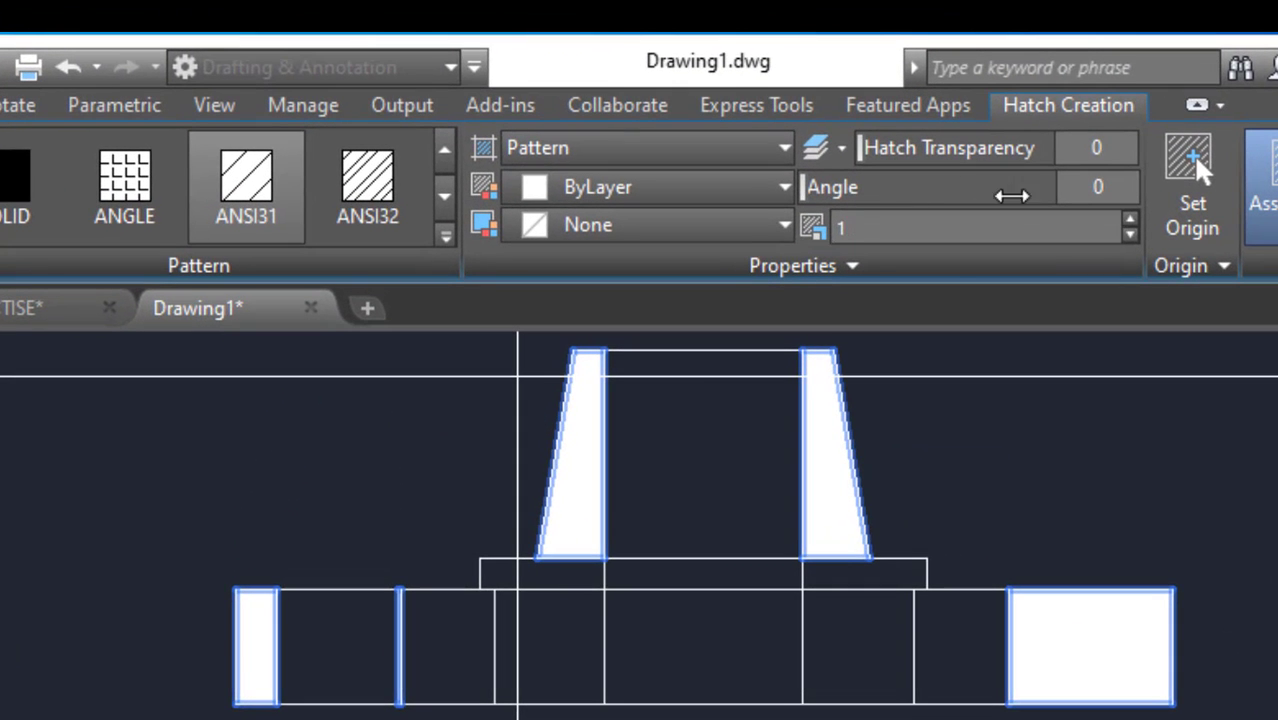
Set the hatch pattern scale to 10 and the hatch color to Red.
{"action": "left_click", "coordinate": [890, 230]}
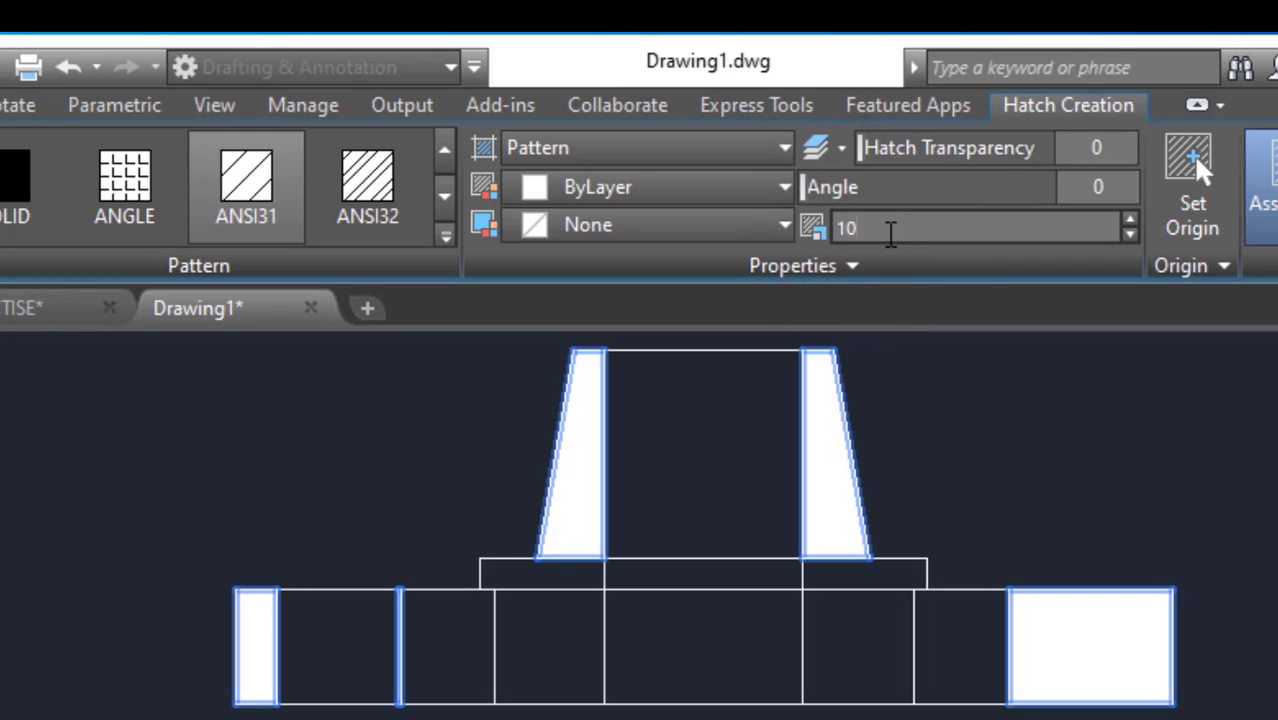
{"action": "type", "text": "10"}
{"action": "key", "text": "Return"}
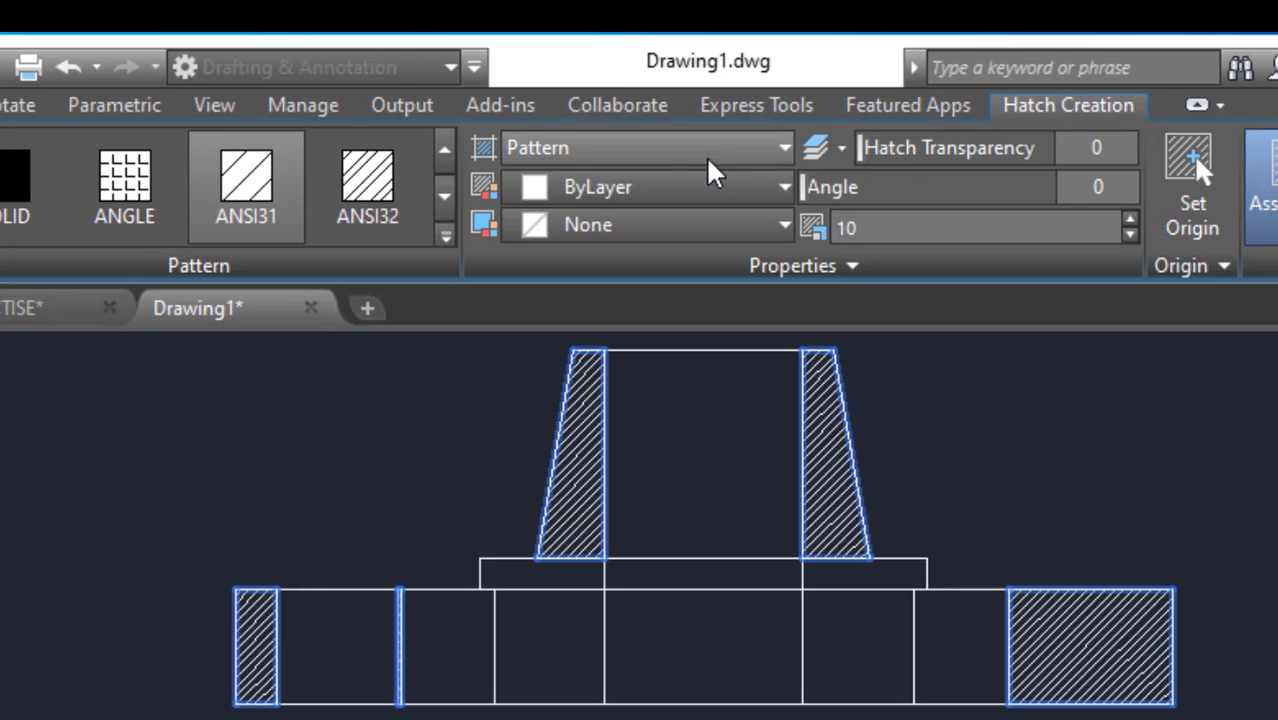
{"action": "left_click", "coordinate": [784, 187]}
{"action": "left_click", "coordinate": [524, 518]}
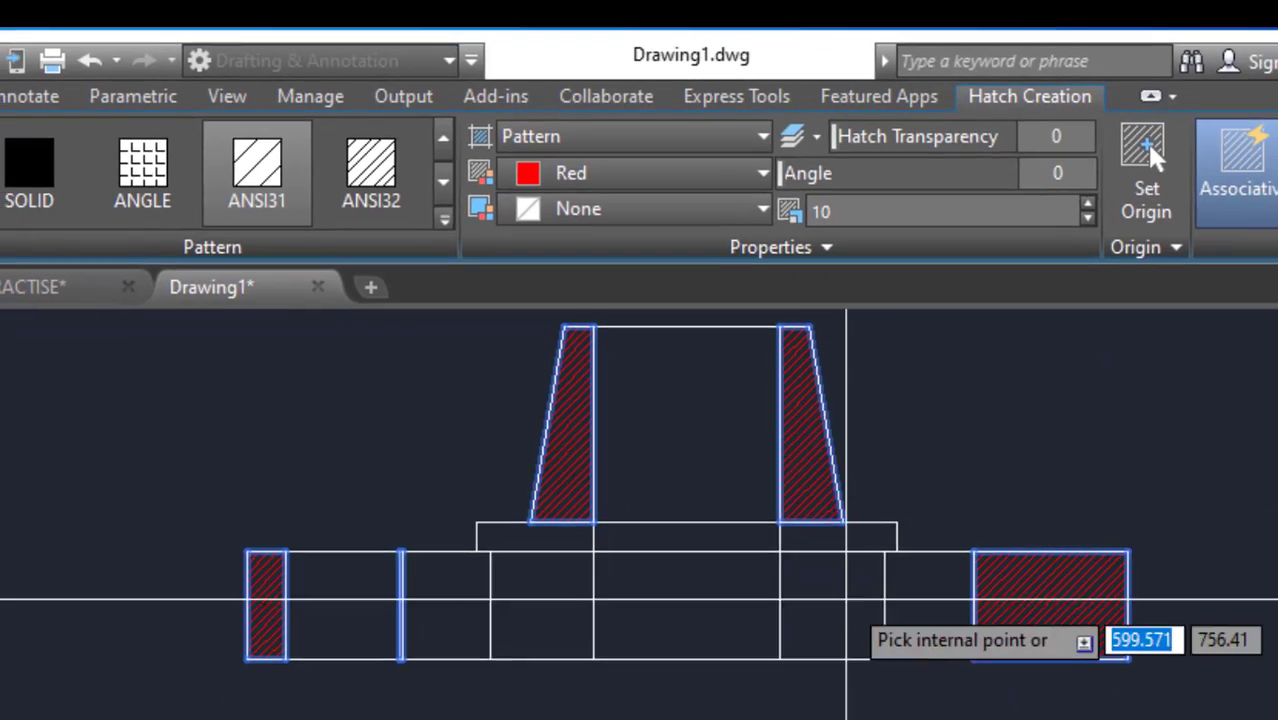
Hatch the two flange regions between the bore and the adjacent bolt holes, and end the hatch.
{"action": "left_click", "coordinate": [835, 680]}
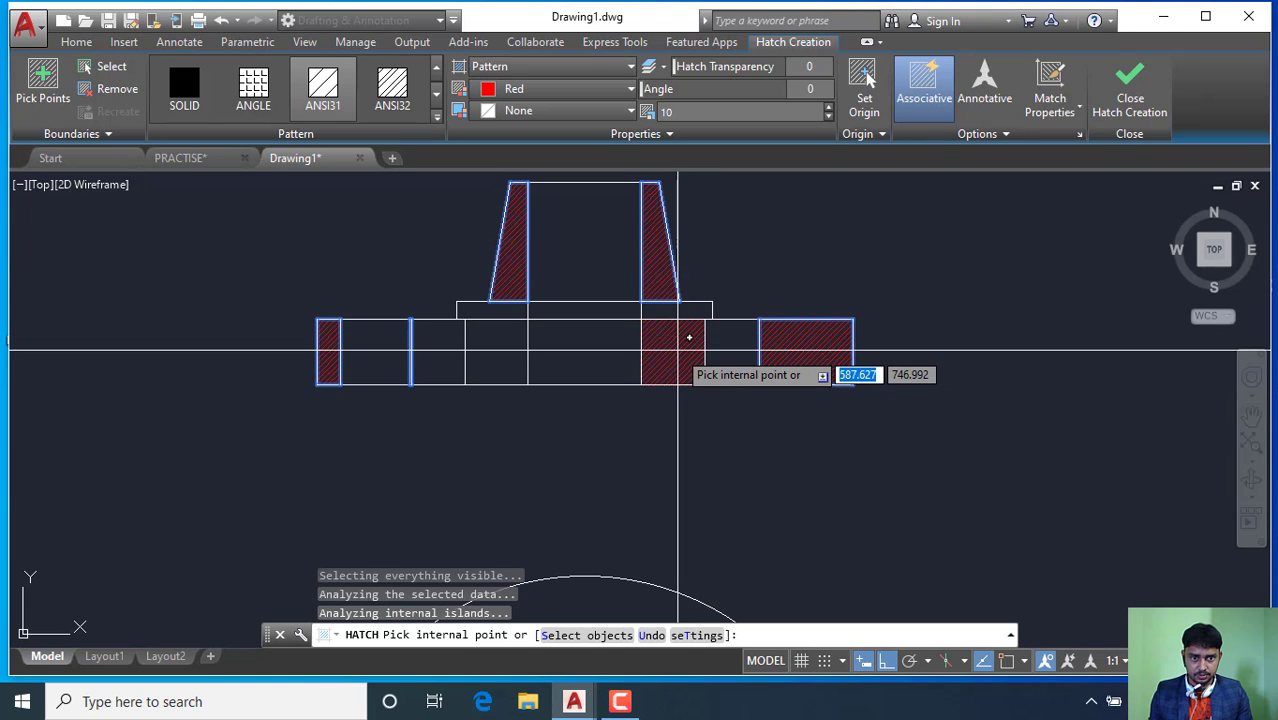
{"action": "left_click", "coordinate": [689, 338]}
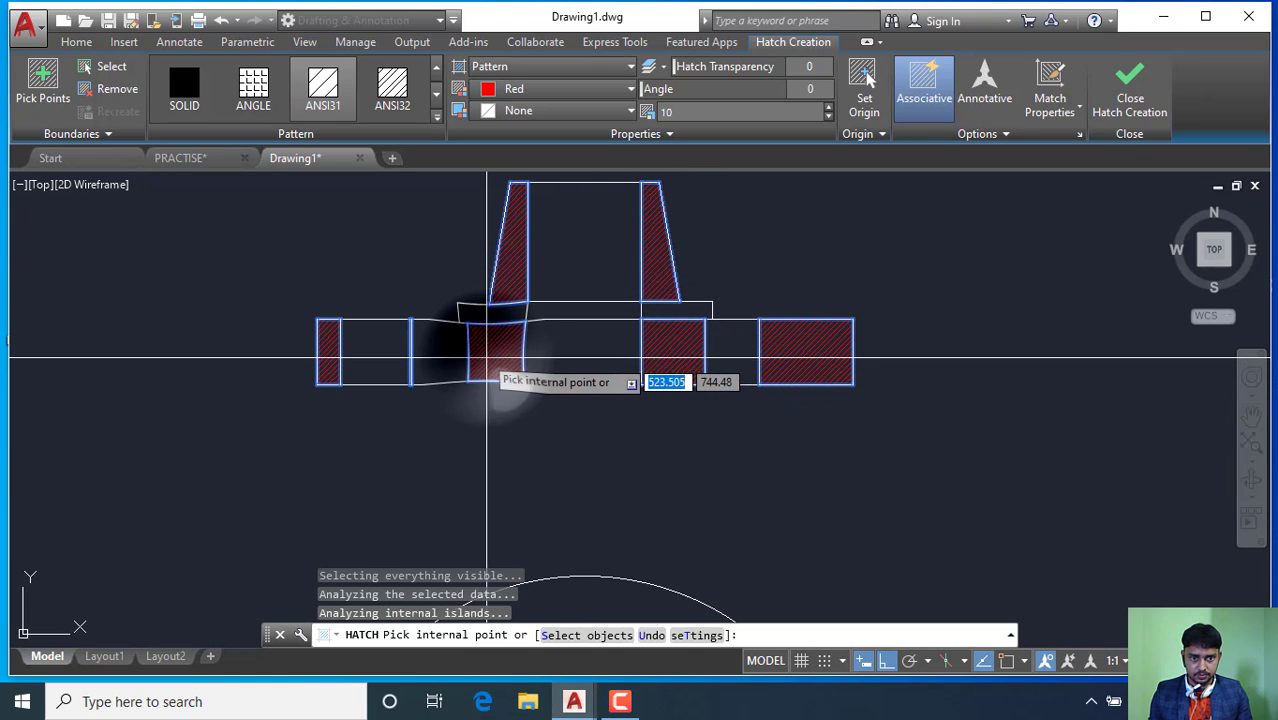
{"action": "left_click", "coordinate": [487, 357]}
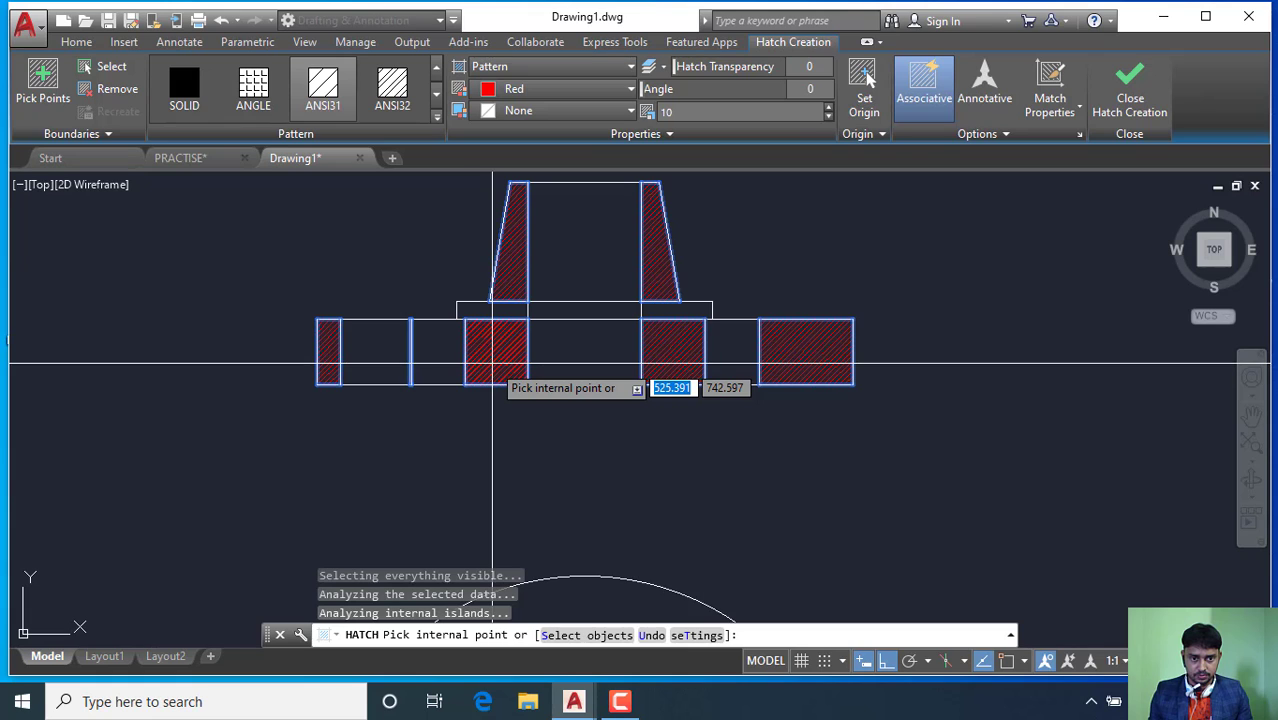
{"action": "key", "text": "Escape"}
{"action": "scroll", "coordinate": [568, 379], "scroll_direction": "down", "scroll_amount": 4}
{"action": "scroll", "coordinate": [556, 385], "scroll_direction": "up", "scroll_amount": 4}
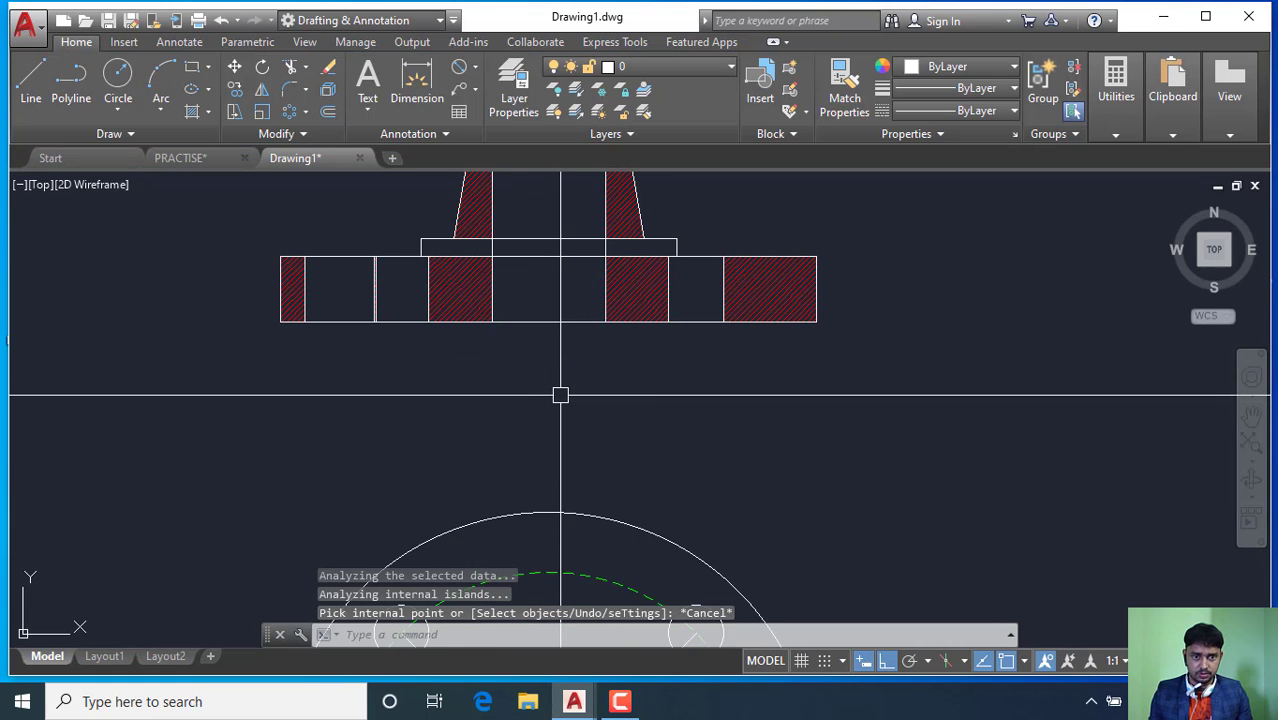
Inspect the hatched section view, compare it with the flange's centre lines in the PRACTISE drawing, and return to Drawing1.
{"action": "scroll", "coordinate": [493, 347], "scroll_direction": "down", "scroll_amount": 3}
{"action": "scroll", "coordinate": [620, 331], "scroll_direction": "up", "scroll_amount": 4}
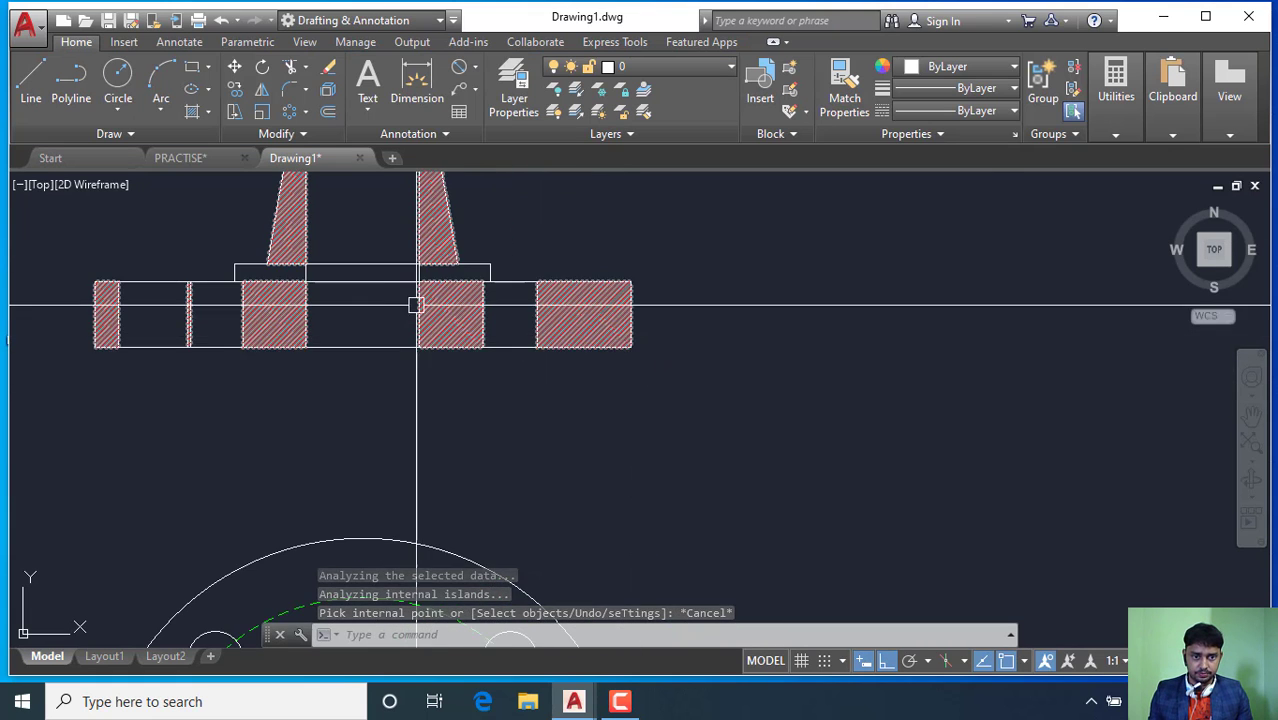
{"action": "scroll", "coordinate": [430, 300], "scroll_direction": "down", "scroll_amount": 4}
{"action": "scroll", "coordinate": [447, 372], "scroll_direction": "up", "scroll_amount": 3}
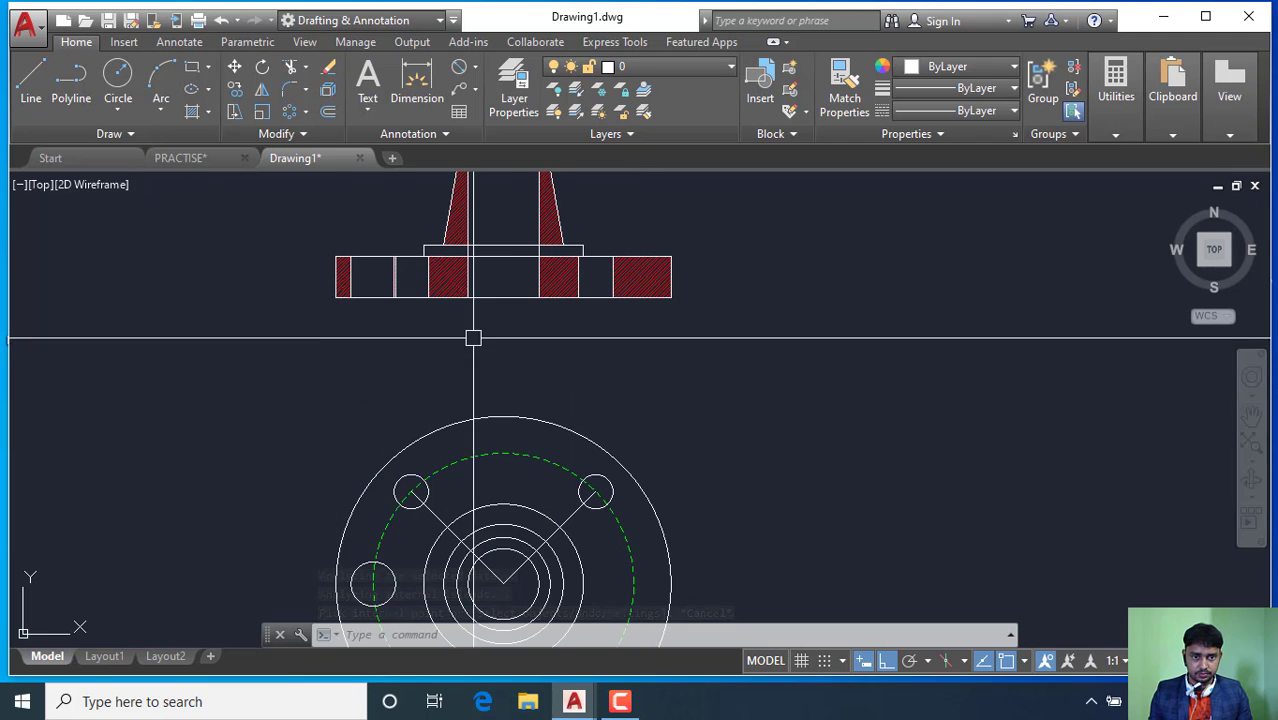
{"action": "scroll", "coordinate": [515, 362], "scroll_direction": "down", "scroll_amount": 3}
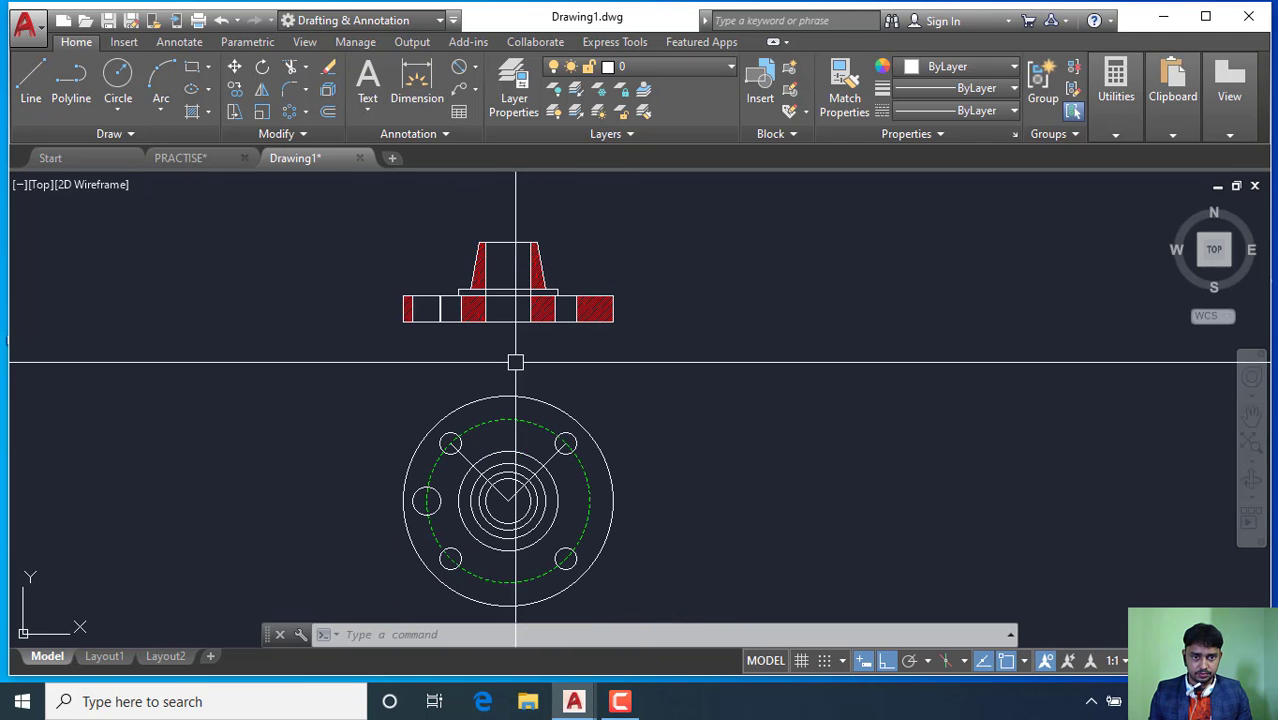
{"action": "left_click", "coordinate": [194, 158]}
{"action": "scroll", "coordinate": [562, 191], "scroll_direction": "down", "scroll_amount": 3}
{"action": "scroll", "coordinate": [581, 308], "scroll_direction": "up", "scroll_amount": 2}
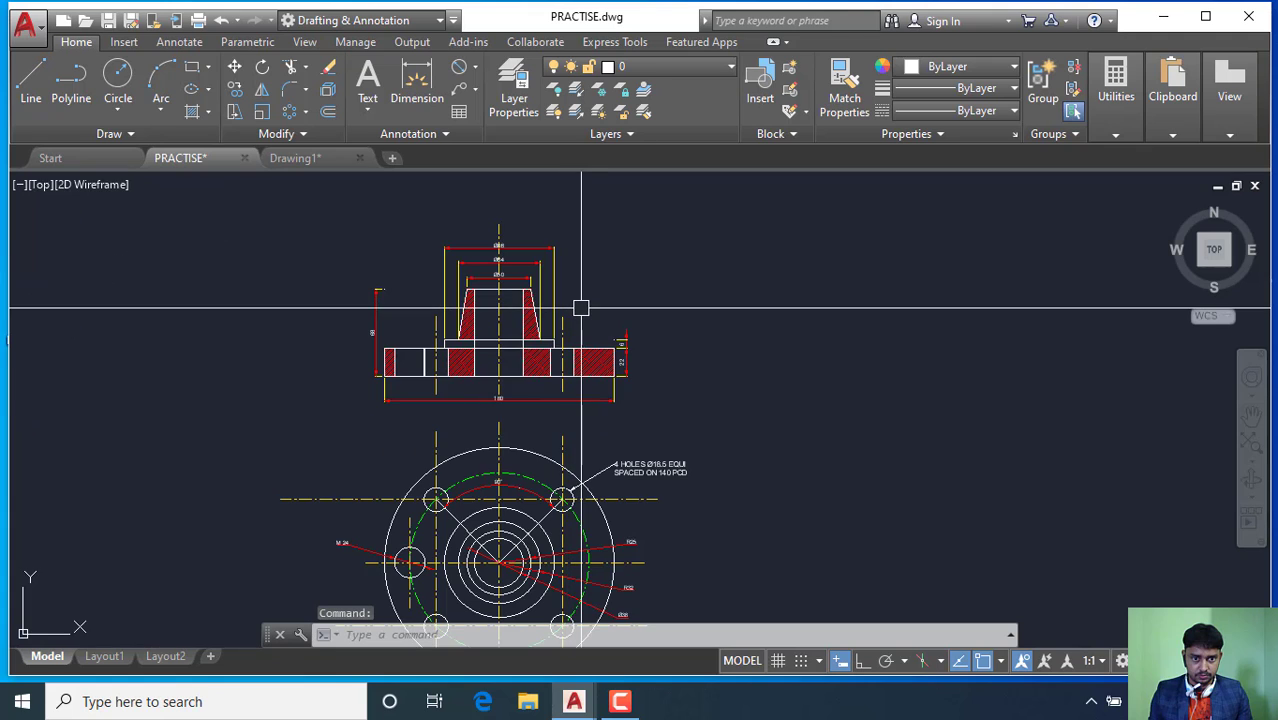
{"action": "scroll", "coordinate": [600, 352], "scroll_direction": "down", "scroll_amount": 2}
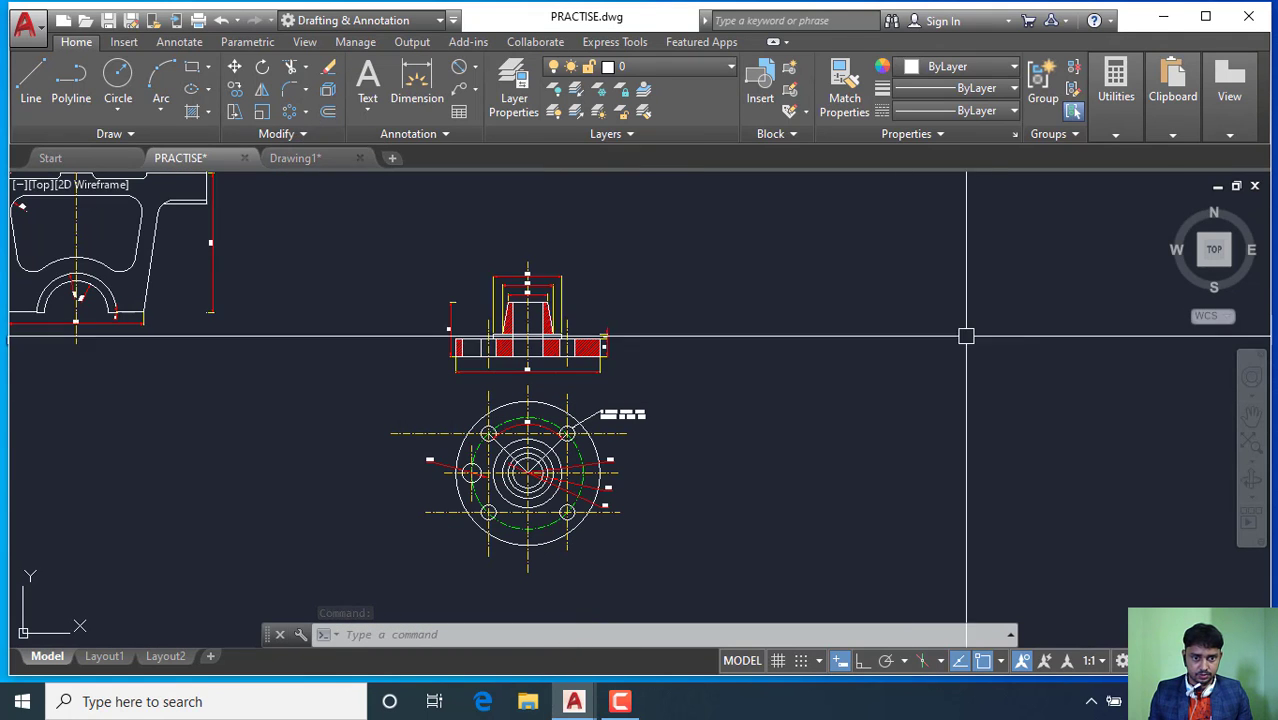
{"action": "left_click", "coordinate": [315, 157]}
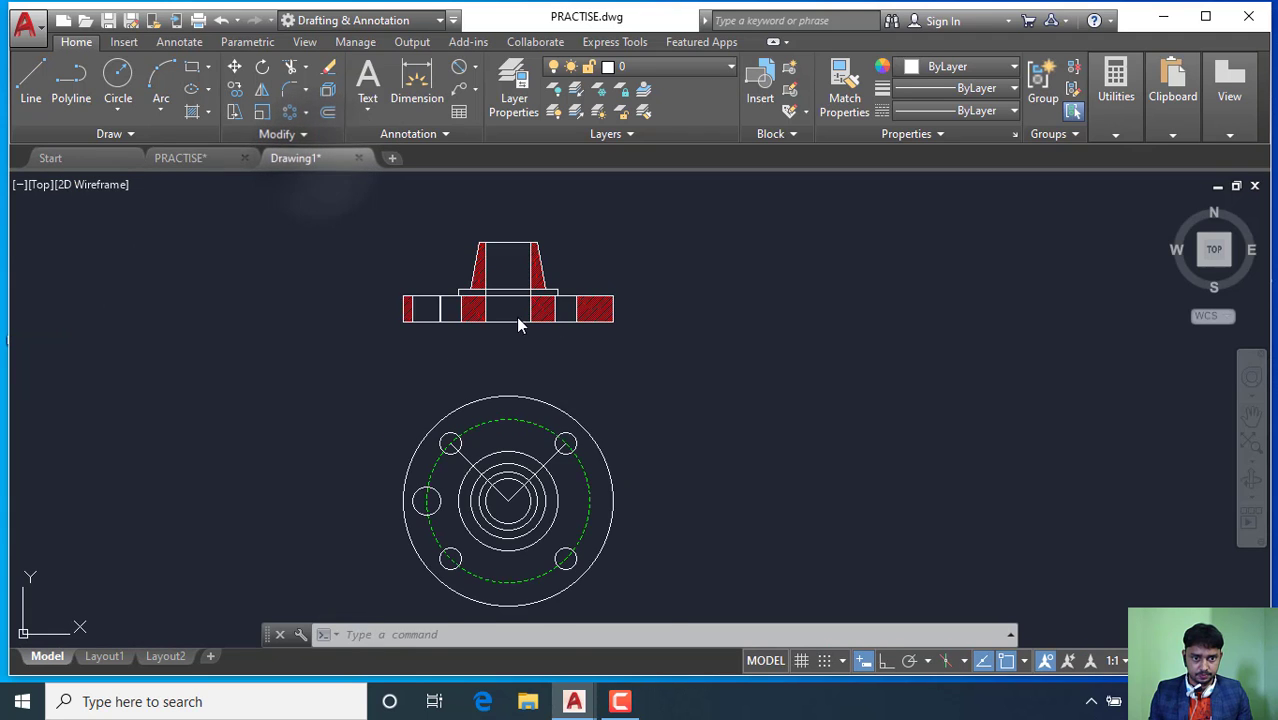
{"action": "scroll", "coordinate": [516, 317], "scroll_direction": "up", "scroll_amount": 3}
{"action": "scroll", "coordinate": [557, 354], "scroll_direction": "down", "scroll_amount": 2}
{"action": "scroll", "coordinate": [492, 231], "scroll_direction": "up", "scroll_amount": 2}
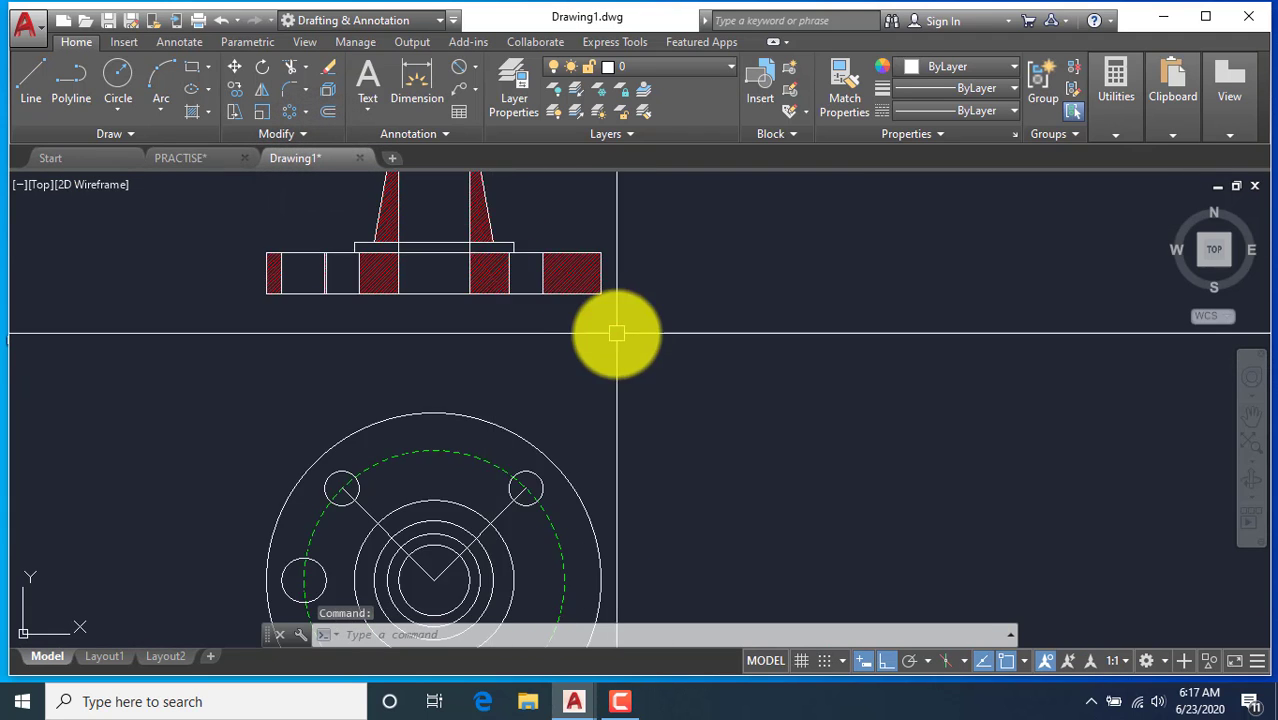
{"action": "scroll", "coordinate": [616, 334], "scroll_direction": "down", "scroll_amount": 3}
{"action": "scroll", "coordinate": [542, 277], "scroll_direction": "up", "scroll_amount": 3}
{"action": "scroll", "coordinate": [545, 285], "scroll_direction": "down", "scroll_amount": 3}
{"action": "scroll", "coordinate": [610, 305], "scroll_direction": "up", "scroll_amount": 3}
{"action": "scroll", "coordinate": [580, 300], "scroll_direction": "down", "scroll_amount": 3}
{"action": "scroll", "coordinate": [545, 387], "scroll_direction": "up", "scroll_amount": 3}
{"action": "scroll", "coordinate": [578, 350], "scroll_direction": "down", "scroll_amount": 2}
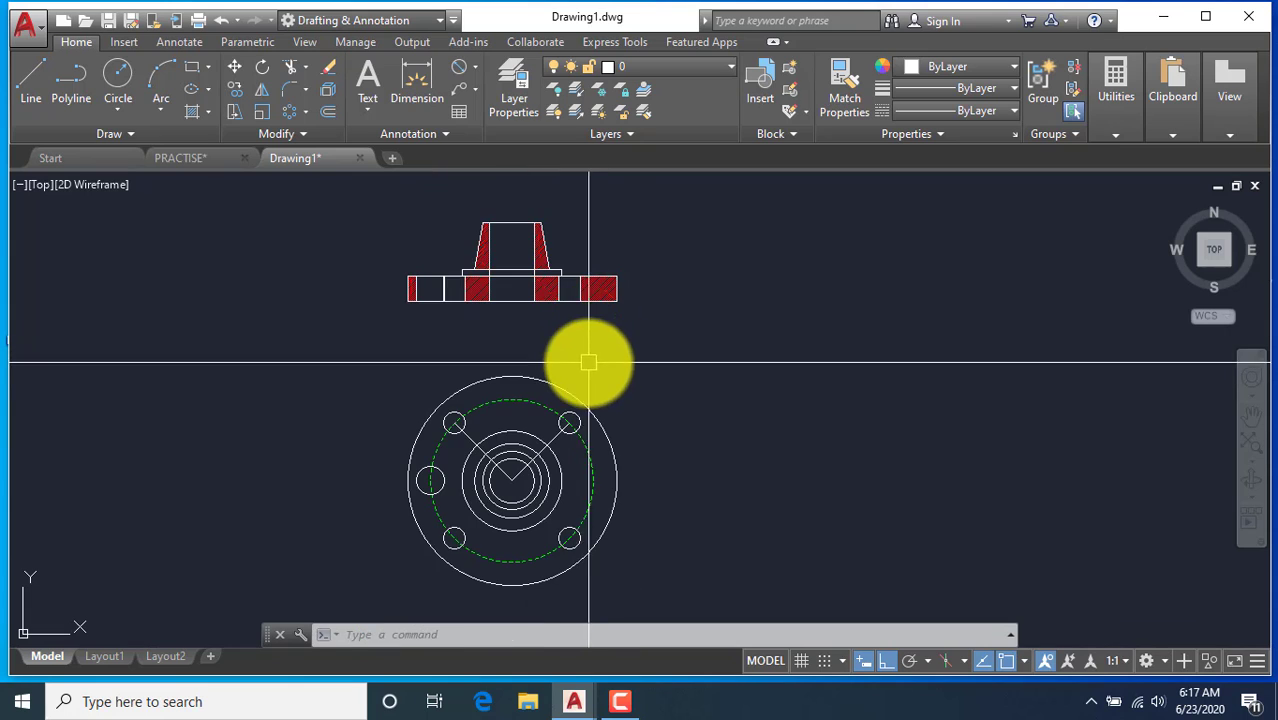
Draw a vertical line through the centres of the two right bolt holes in the plan view, extending past the flange's top.
{"action": "left_click", "coordinate": [28, 96]}
{"action": "scroll", "coordinate": [560, 545], "scroll_direction": "up", "scroll_amount": 2}
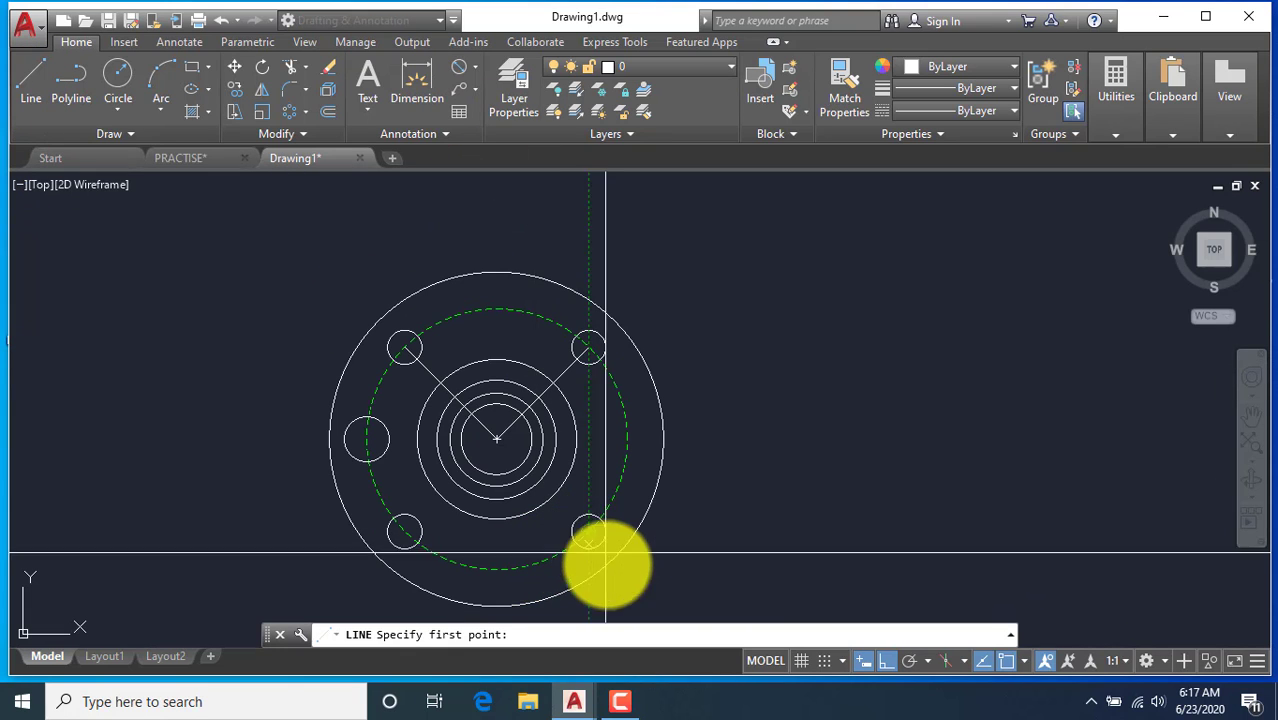
{"action": "left_click", "coordinate": [589, 598]}
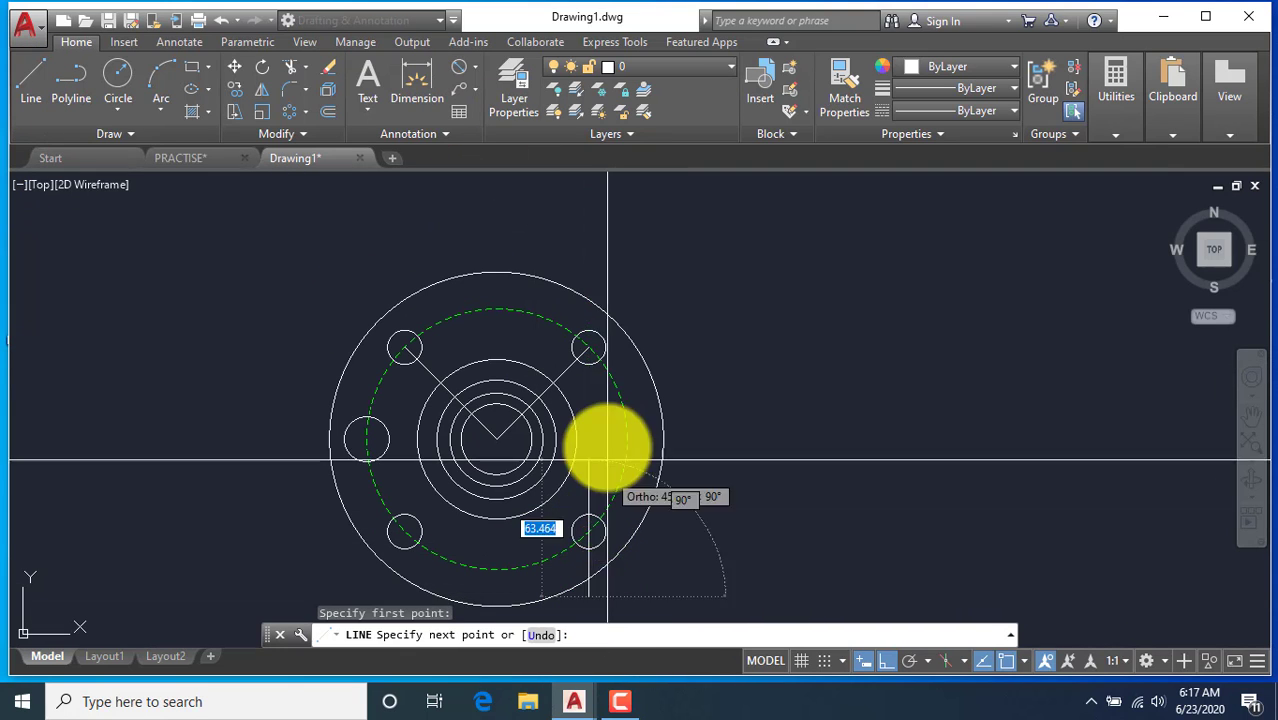
{"action": "left_click", "coordinate": [589, 242]}
{"action": "right_click", "coordinate": [673, 237]}
{"action": "left_click", "coordinate": [700, 243]}
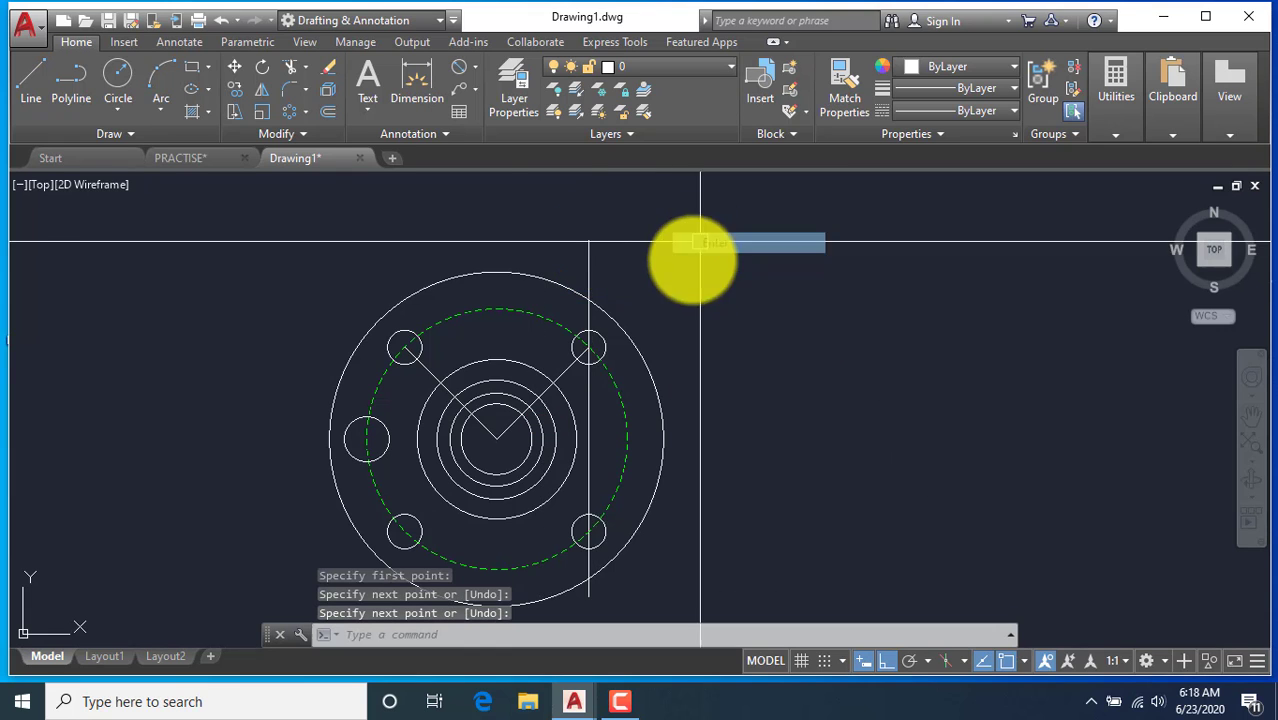
Draw a vertical line about 222 units long through the centres of the two left bolt holes in the plan view.
{"action": "right_click", "coordinate": [337, 257]}
{"action": "left_click", "coordinate": [355, 266]}
{"action": "scroll", "coordinate": [425, 255], "scroll_direction": "down", "scroll_amount": 2}
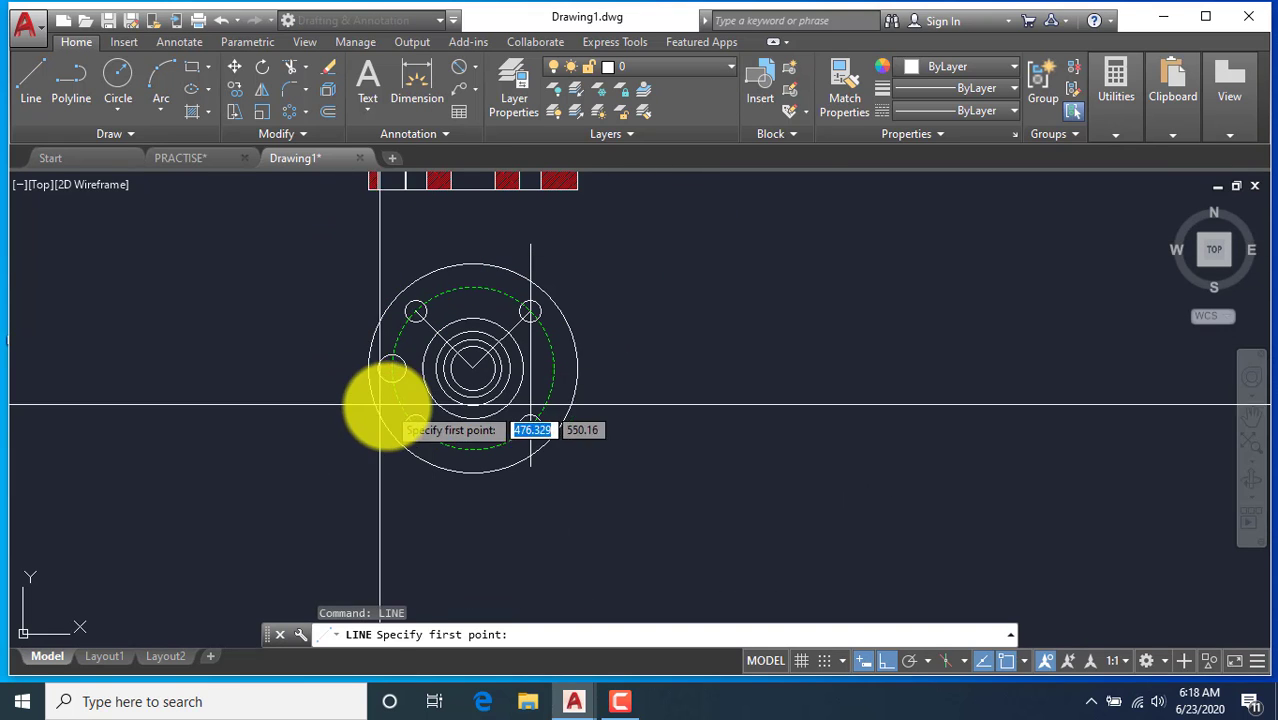
{"action": "left_click", "coordinate": [415, 490]}
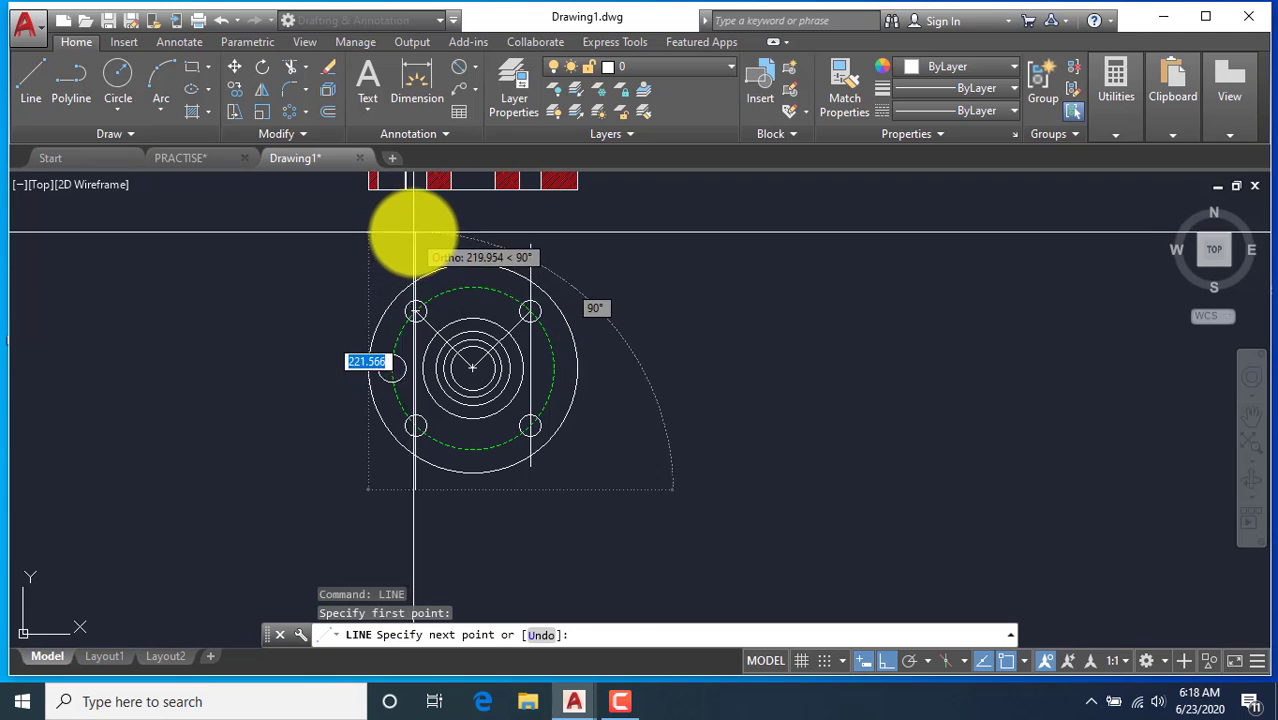
{"action": "left_click", "coordinate": [415, 230]}
{"action": "right_click", "coordinate": [445, 216]}
{"action": "left_click", "coordinate": [480, 232]}
Draw a horizontal line through the M 24 hole and the flange centre, extending past both sides of the outer circle.
{"action": "right_click", "coordinate": [637, 253]}
{"action": "left_click", "coordinate": [667, 265]}
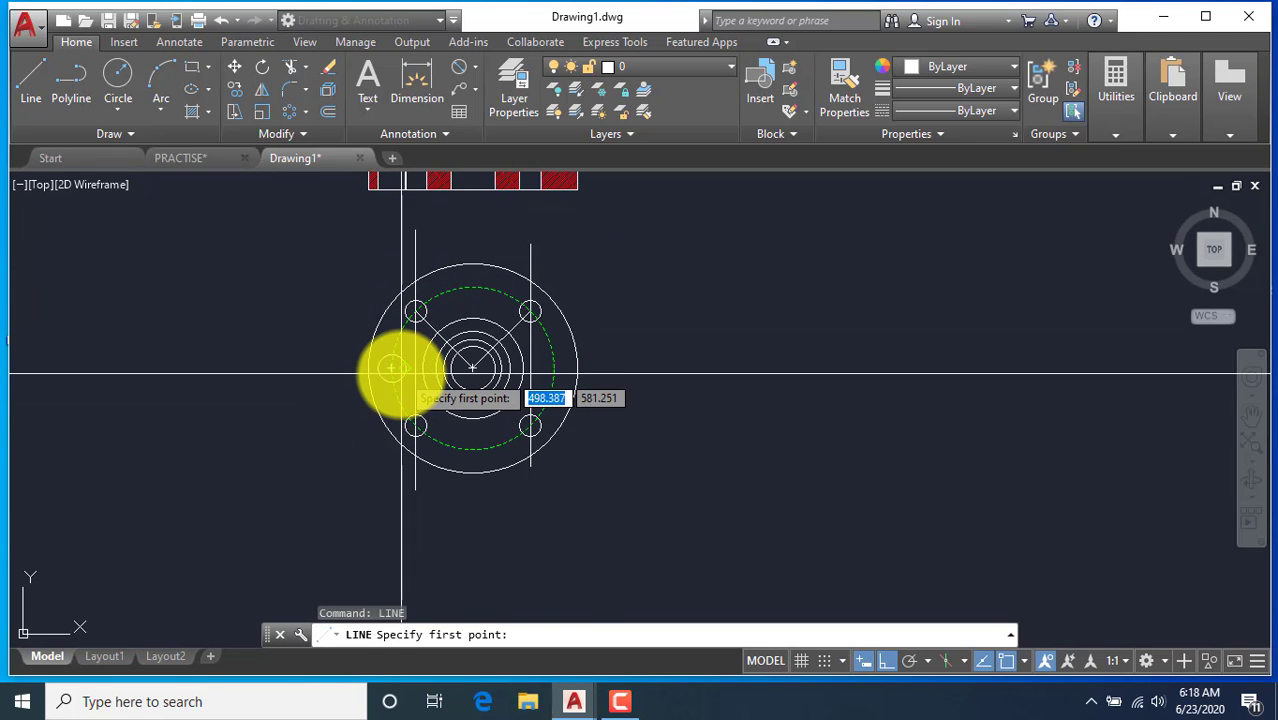
{"action": "left_click", "coordinate": [298, 367]}
{"action": "right_click", "coordinate": [704, 326]}
{"action": "left_click", "coordinate": [706, 328]}
{"action": "scroll", "coordinate": [706, 415], "scroll_direction": "down", "scroll_amount": 2}
Draw a vertical centre line through the right bolt hole in the section view, extending above and below the flange.
{"action": "right_click", "coordinate": [701, 351]}
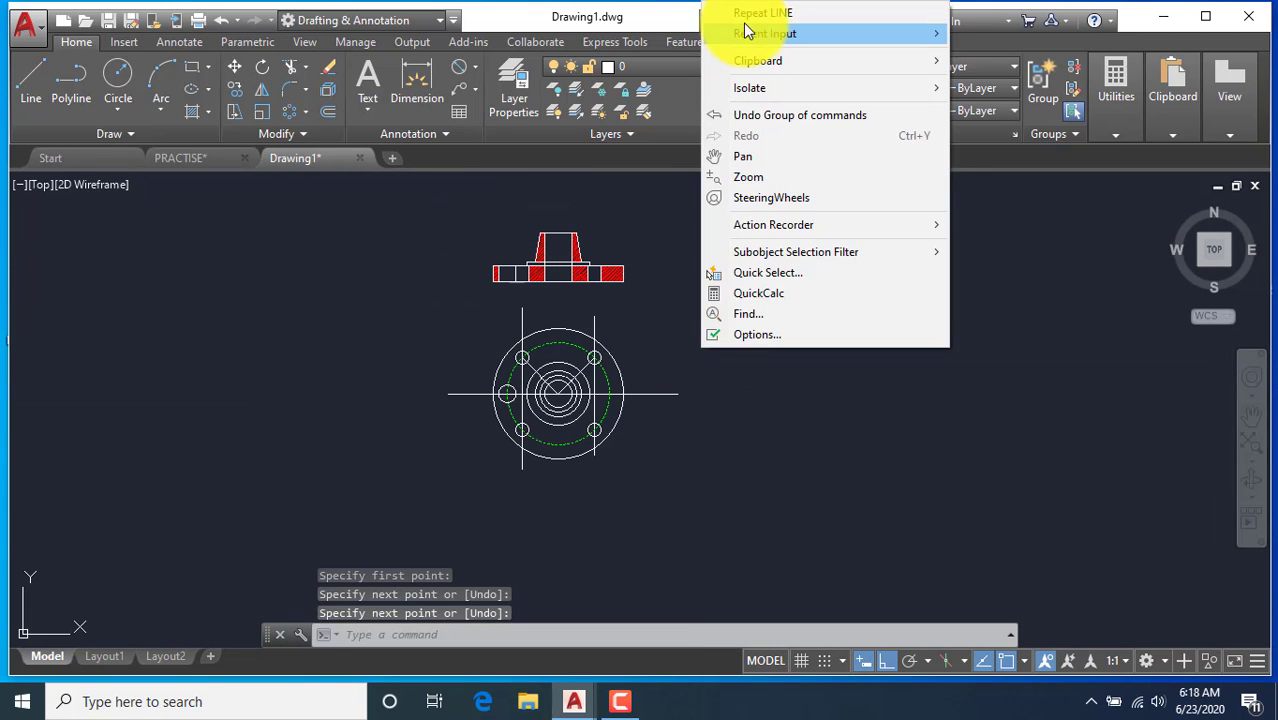
{"action": "left_click", "coordinate": [744, 13]}
{"action": "scroll", "coordinate": [613, 269], "scroll_direction": "up", "scroll_amount": 6}
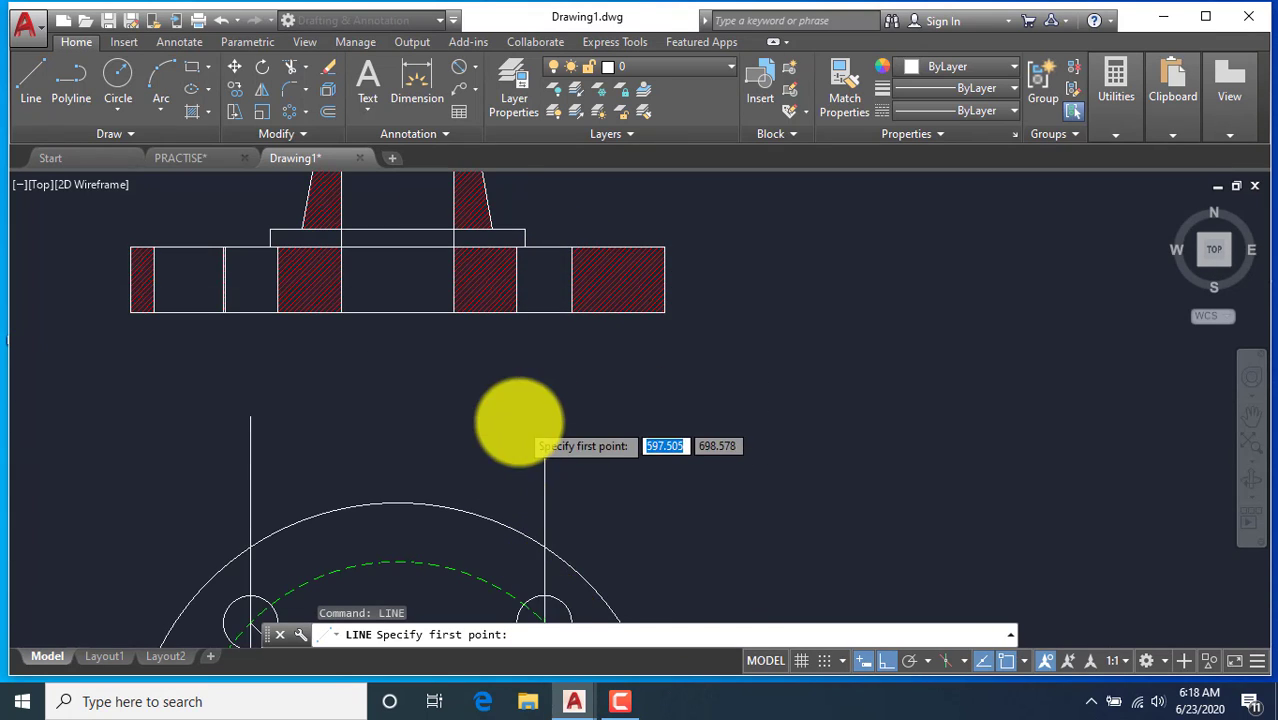
{"action": "scroll", "coordinate": [519, 425], "scroll_direction": "down", "scroll_amount": 2}
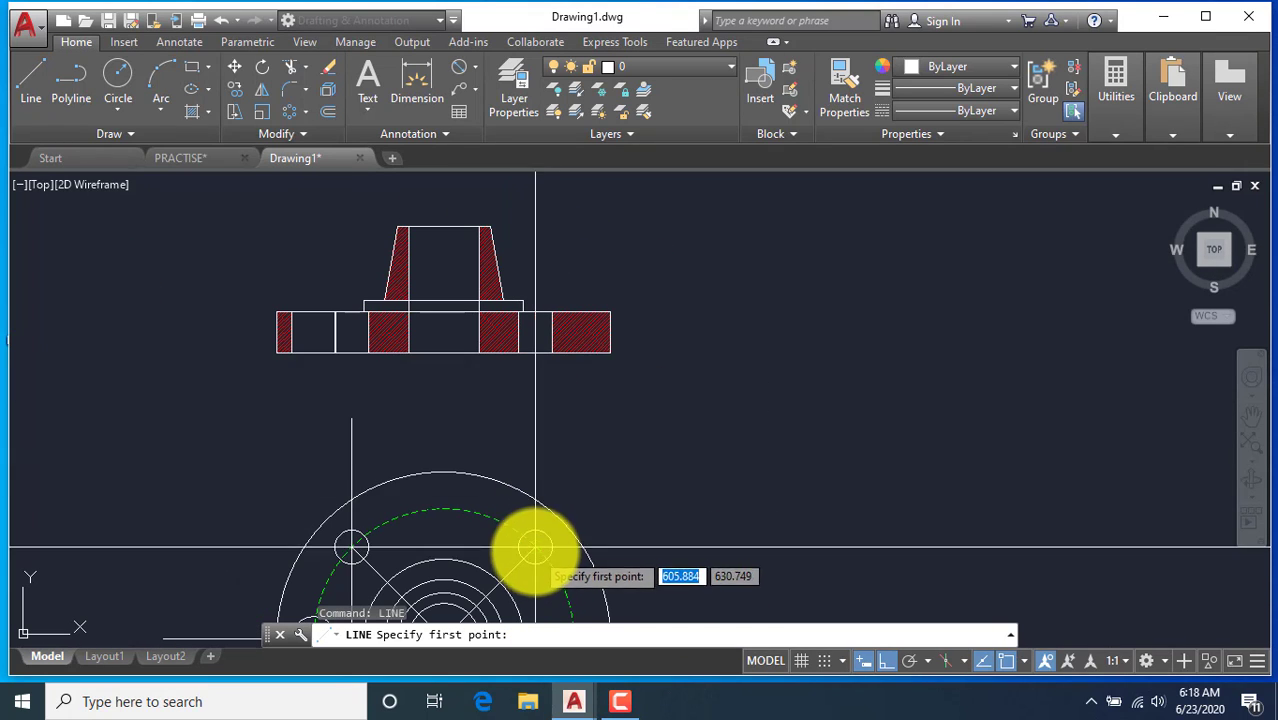
{"action": "left_click", "coordinate": [535, 377]}
{"action": "left_click", "coordinate": [537, 254]}
{"action": "right_click", "coordinate": [579, 237]}
{"action": "left_click", "coordinate": [618, 249]}
Draw a vertical centre line through the left bolt hole in the section view, aligned with the plan-view hole centre.
{"action": "key", "text": "Return"}
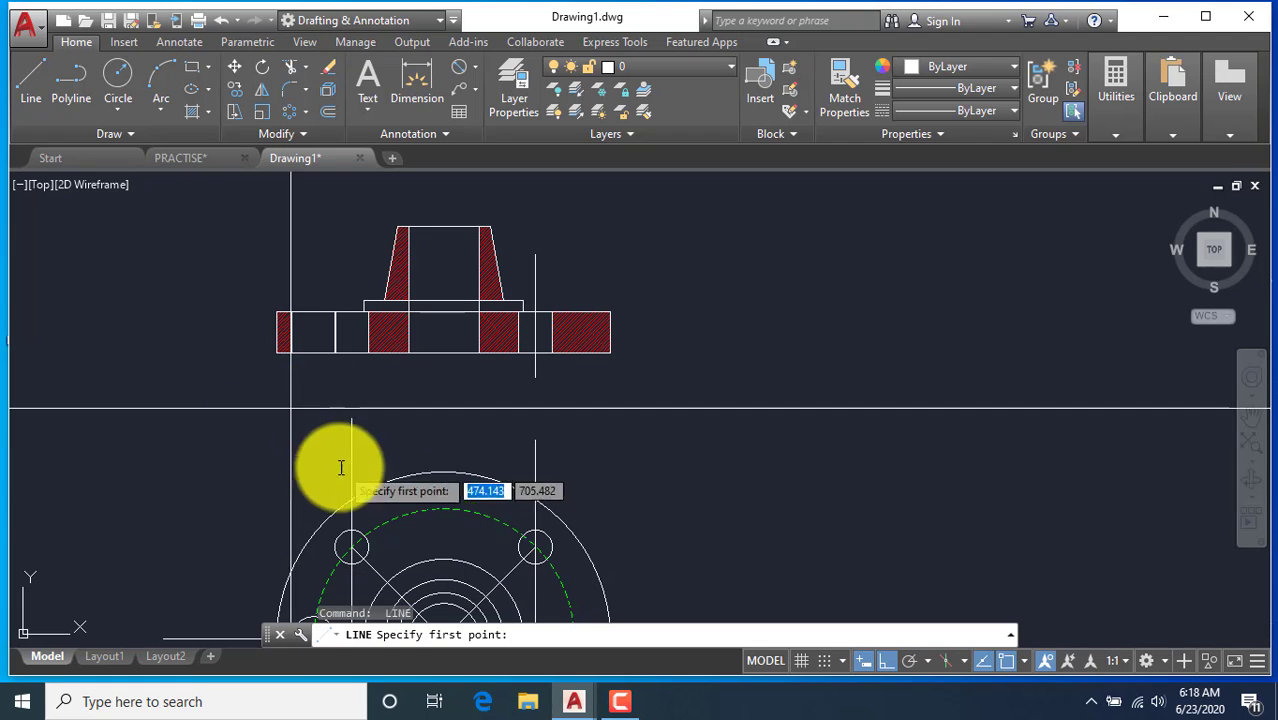
{"action": "left_click", "coordinate": [352, 374]}
{"action": "left_click", "coordinate": [353, 236]}
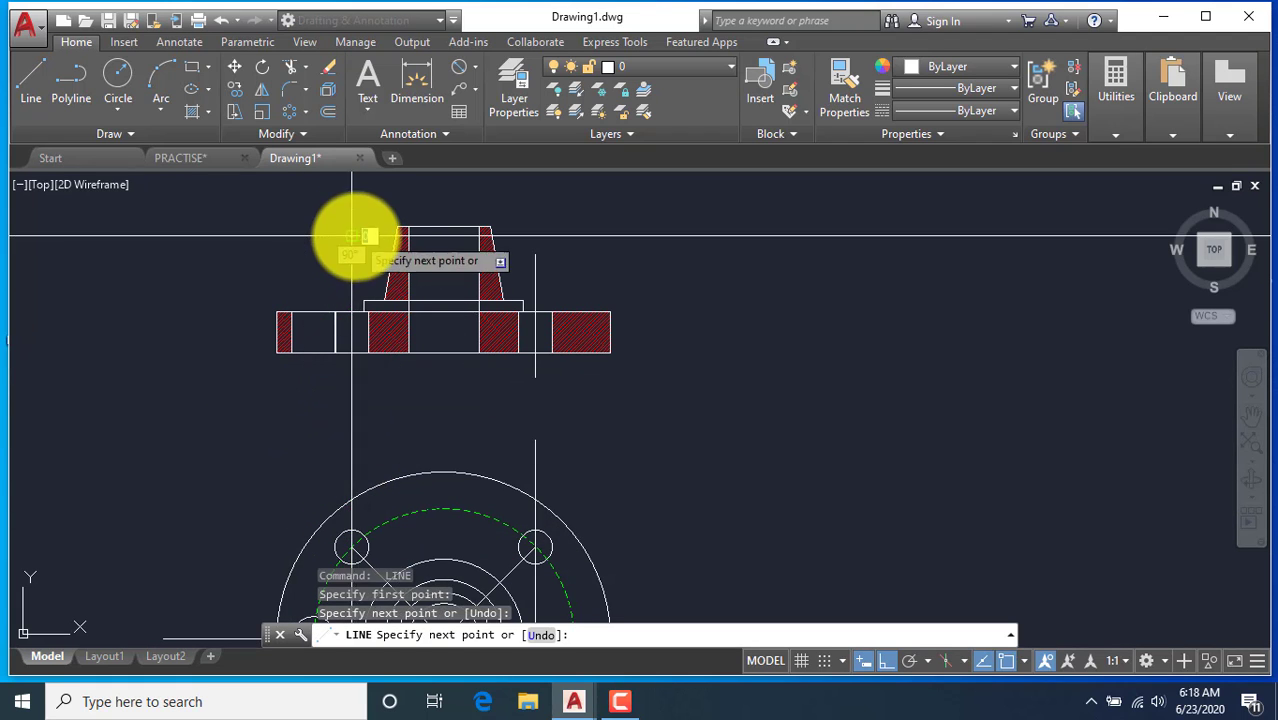
{"action": "right_click", "coordinate": [352, 206]}
{"action": "left_click", "coordinate": [391, 218]}
{"action": "scroll", "coordinate": [613, 254], "scroll_direction": "down", "scroll_amount": 2}
Draw a vertical centre line through the M 24 hole in the section view, aligned with its plan-view centre.
{"action": "right_click", "coordinate": [327, 378]}
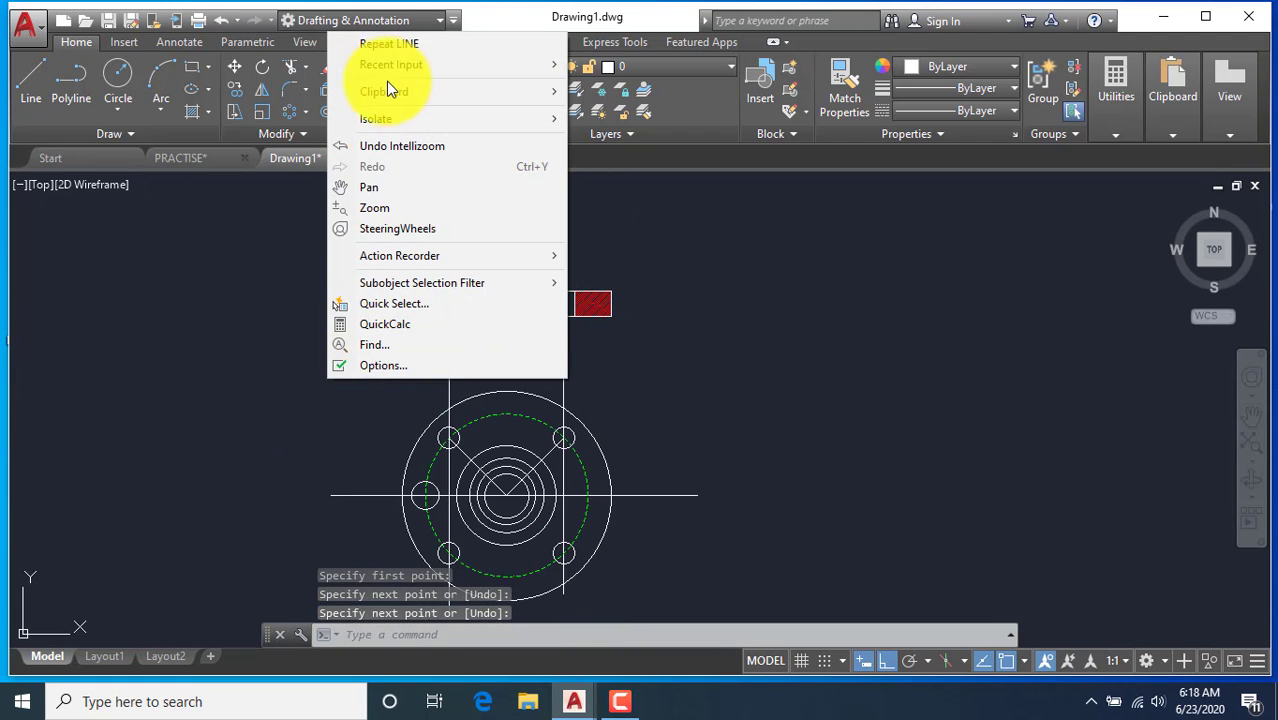
{"action": "left_click", "coordinate": [389, 44]}
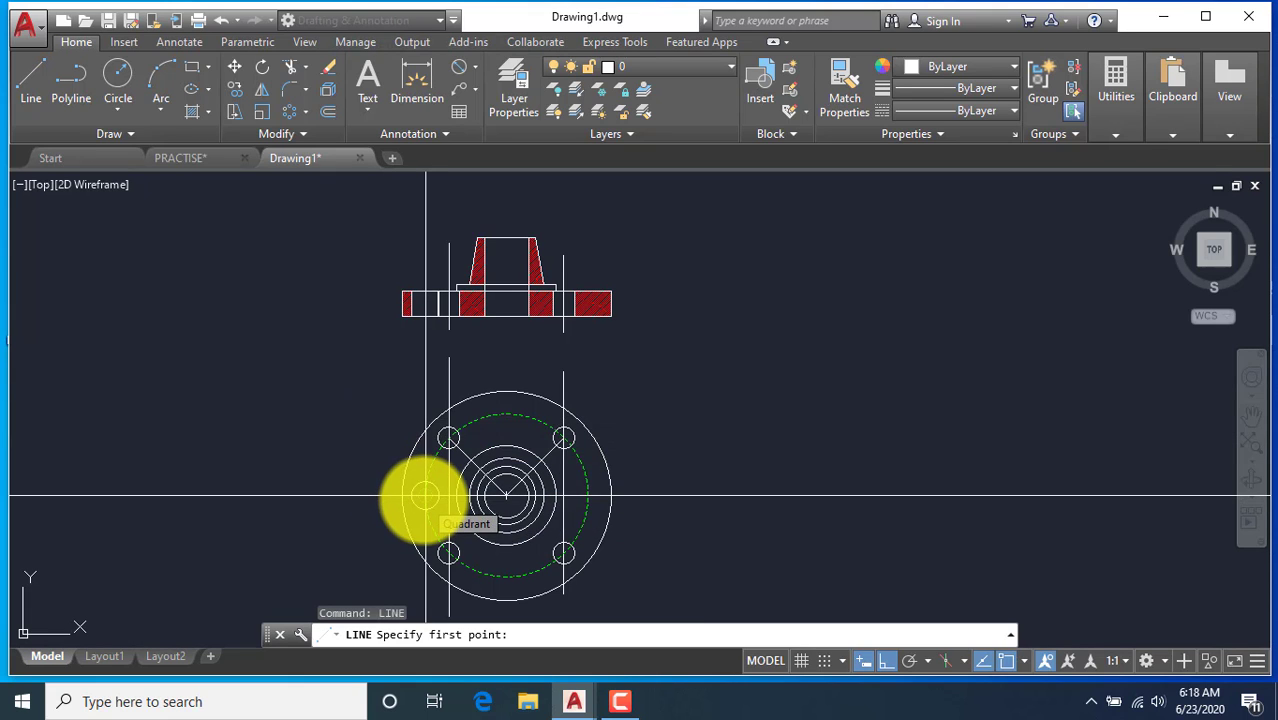
{"action": "left_click", "coordinate": [425, 343]}
{"action": "left_click", "coordinate": [425, 243]}
{"action": "key", "text": "Return"}
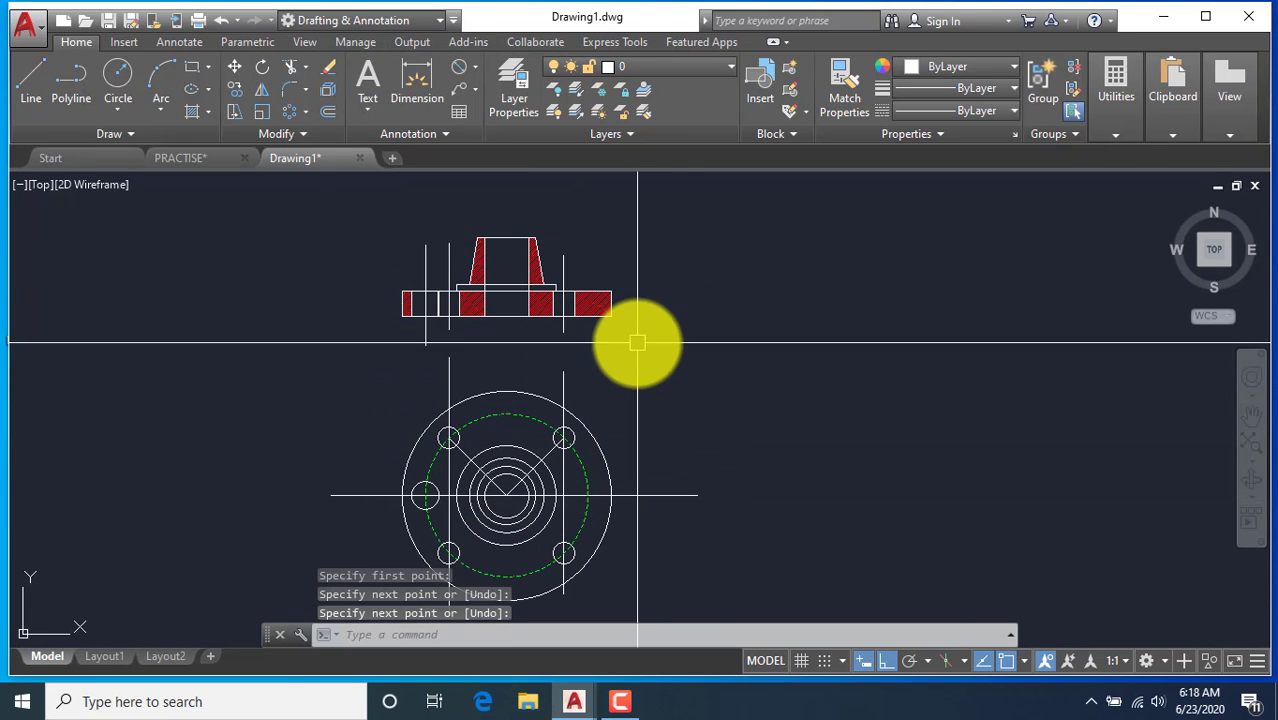
Draw the bore's vertical axis line through the section view, extending past the hub's top and the flange's underside.
{"action": "right_click", "coordinate": [759, 313]}
{"action": "left_click", "coordinate": [762, 318]}
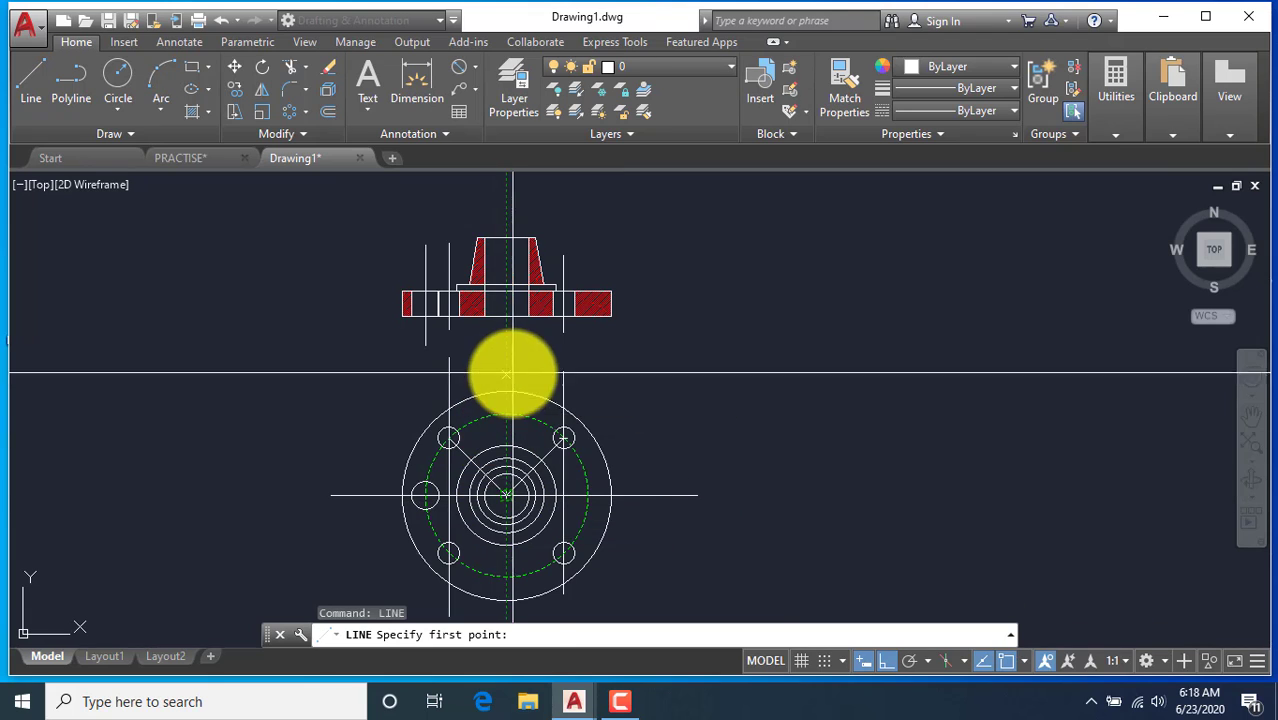
{"action": "left_click", "coordinate": [508, 360]}
{"action": "left_click", "coordinate": [588, 182]}
{"action": "key", "text": "Return"}
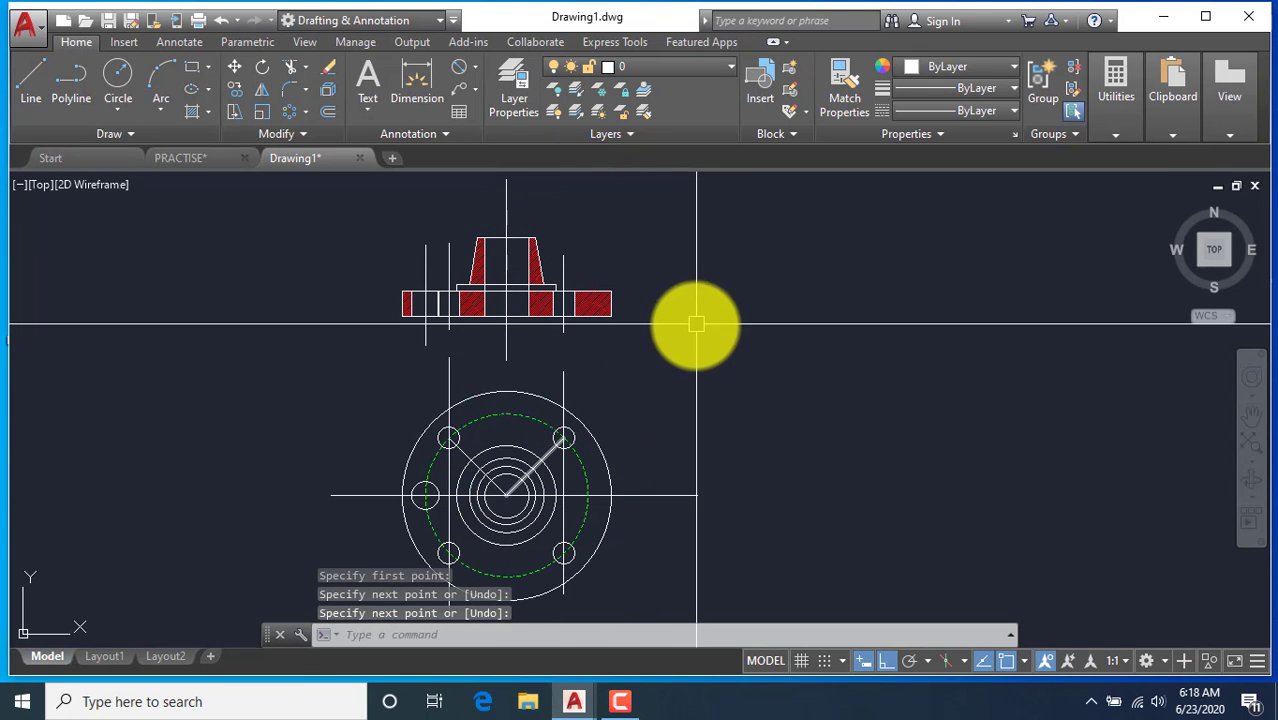
Draw a vertical line about 264 units long through the flange centre in the plan view, extending beyond the outer circle.
{"action": "right_click", "coordinate": [697, 324]}
{"action": "left_click", "coordinate": [739, 334]}
{"action": "scroll", "coordinate": [750, 310], "scroll_direction": "down", "scroll_amount": 2}
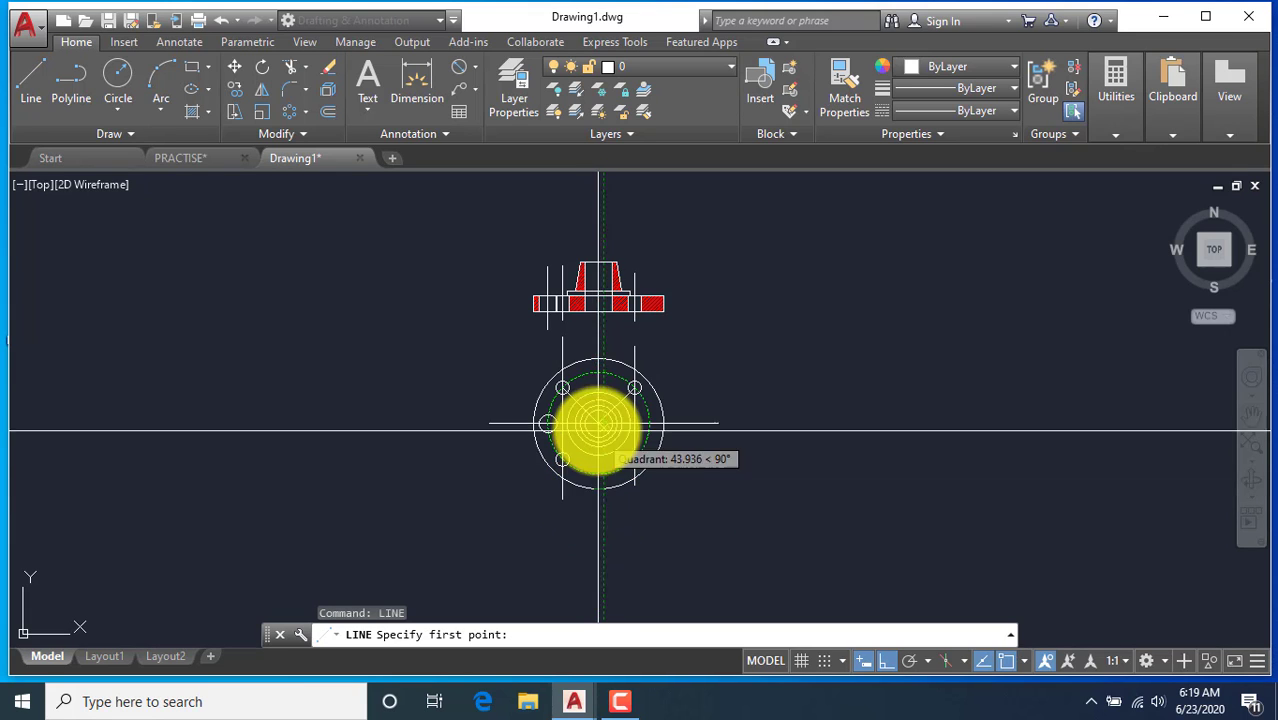
{"action": "left_click", "coordinate": [598, 541]}
{"action": "scroll", "coordinate": [598, 345], "scroll_direction": "up", "scroll_amount": 2}
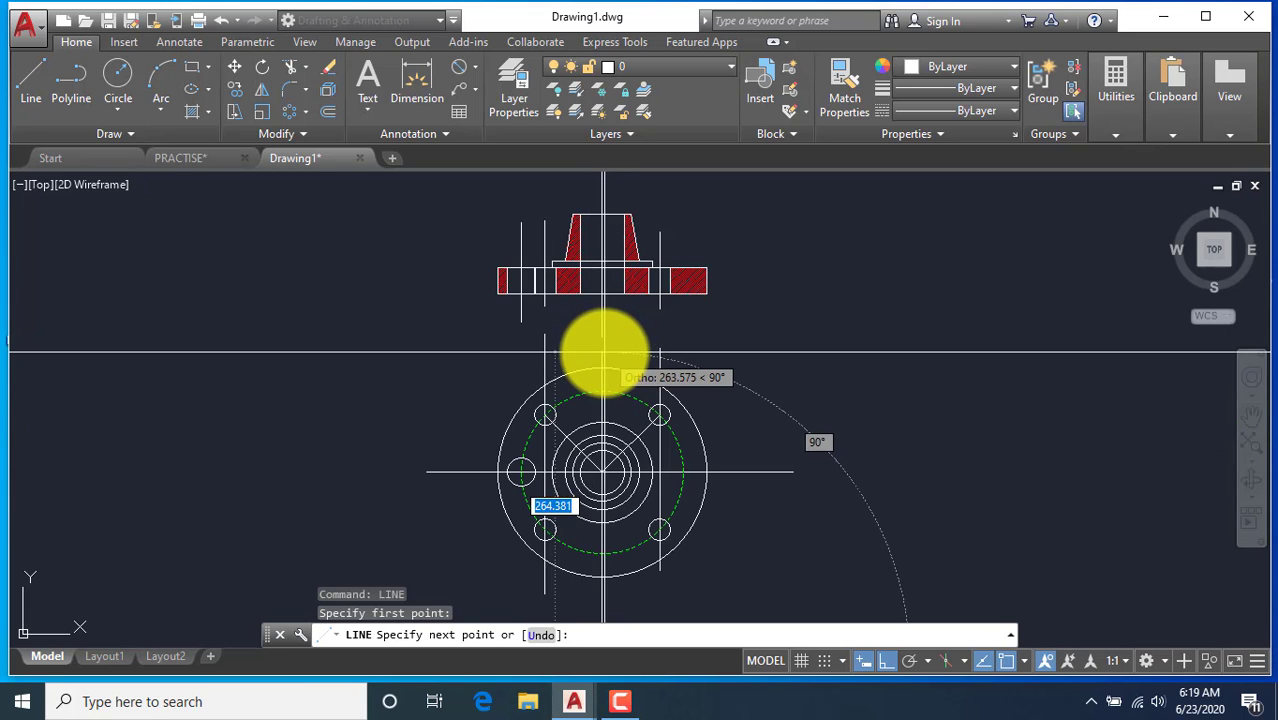
{"action": "left_click", "coordinate": [601, 352]}
{"action": "right_click", "coordinate": [627, 342]}
{"action": "left_click", "coordinate": [658, 354]}
{"action": "scroll", "coordinate": [556, 461], "scroll_direction": "down", "scroll_amount": 4}
{"action": "scroll", "coordinate": [538, 390], "scroll_direction": "up", "scroll_amount": 2}
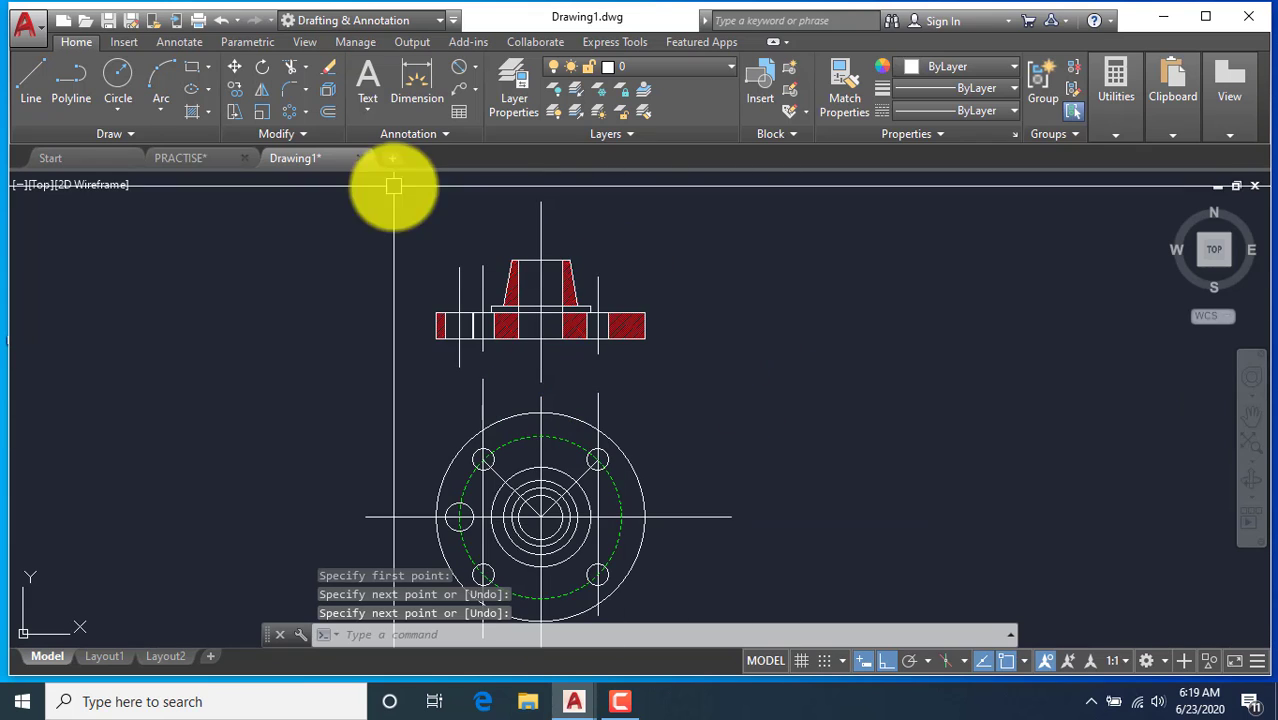
Load the CENTER linetype from acad.lin into the drawing.
{"action": "left_click", "coordinate": [1004, 111]}
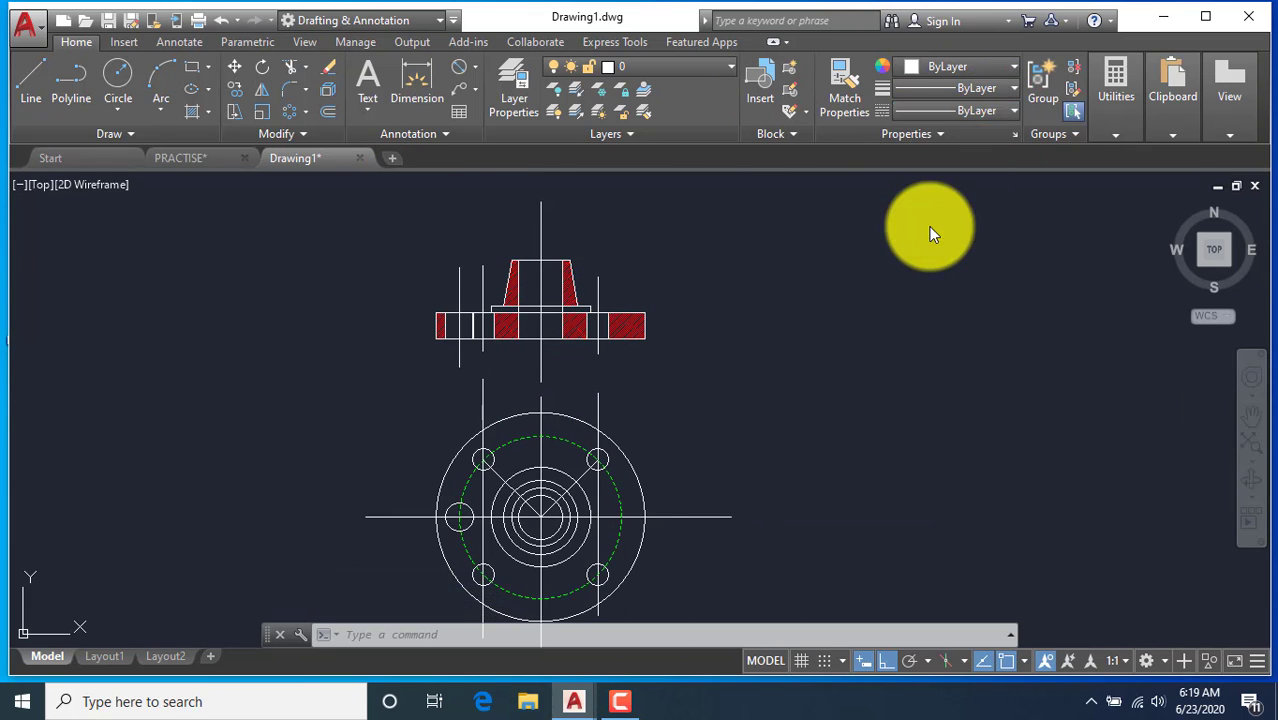
{"action": "left_click", "coordinate": [897, 188]}
{"action": "scroll", "coordinate": [777, 349], "scroll_direction": "down", "scroll_amount": 5}
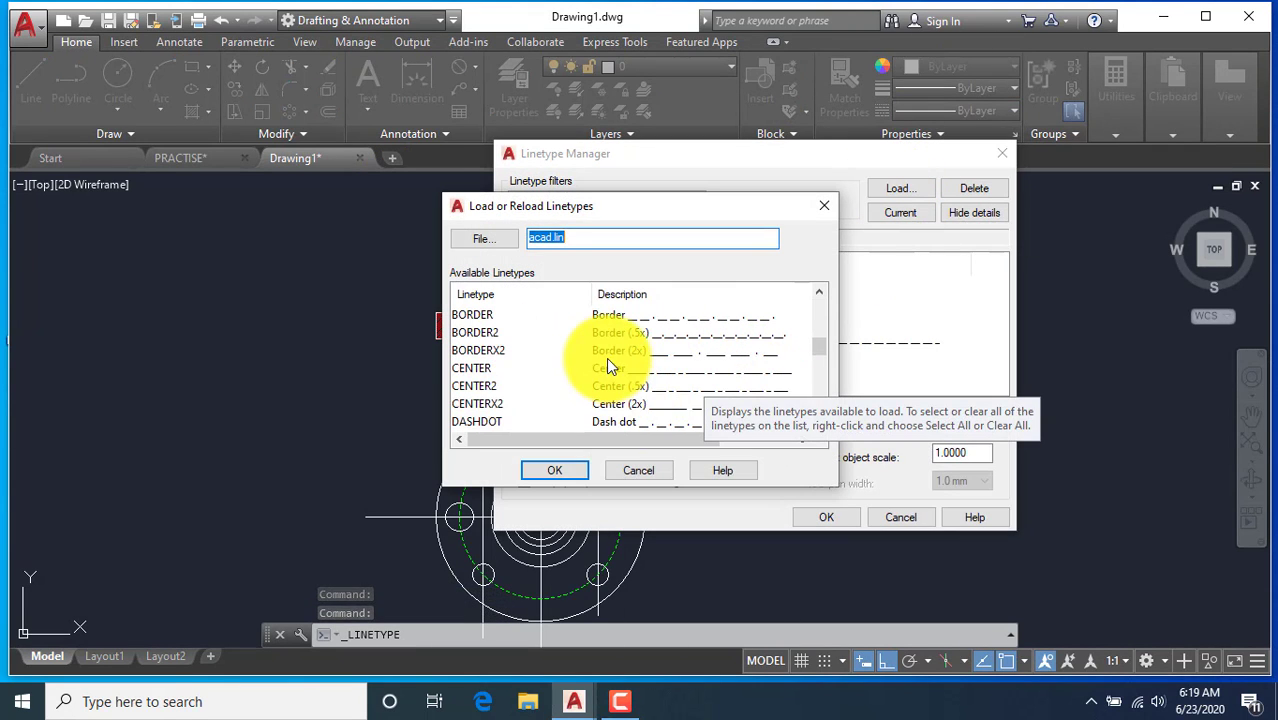
{"action": "left_click", "coordinate": [606, 367]}
{"action": "key", "text": "Return"}
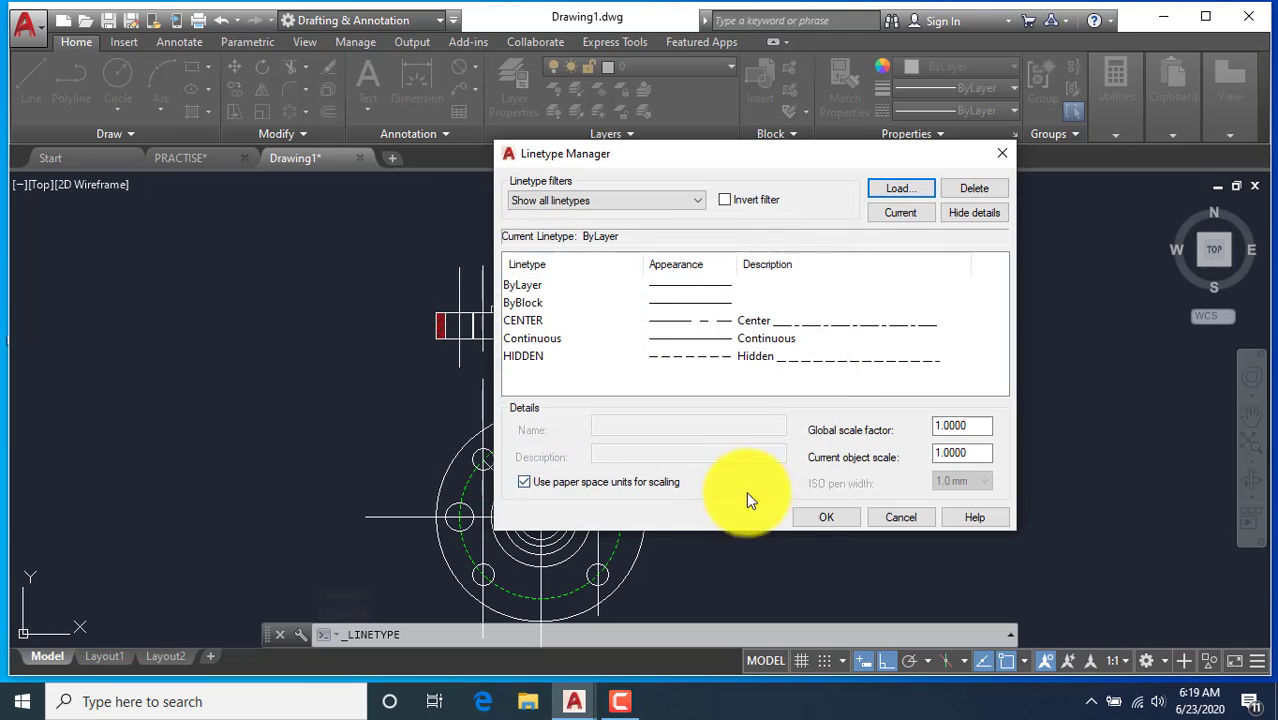
{"action": "left_click", "coordinate": [819, 521]}
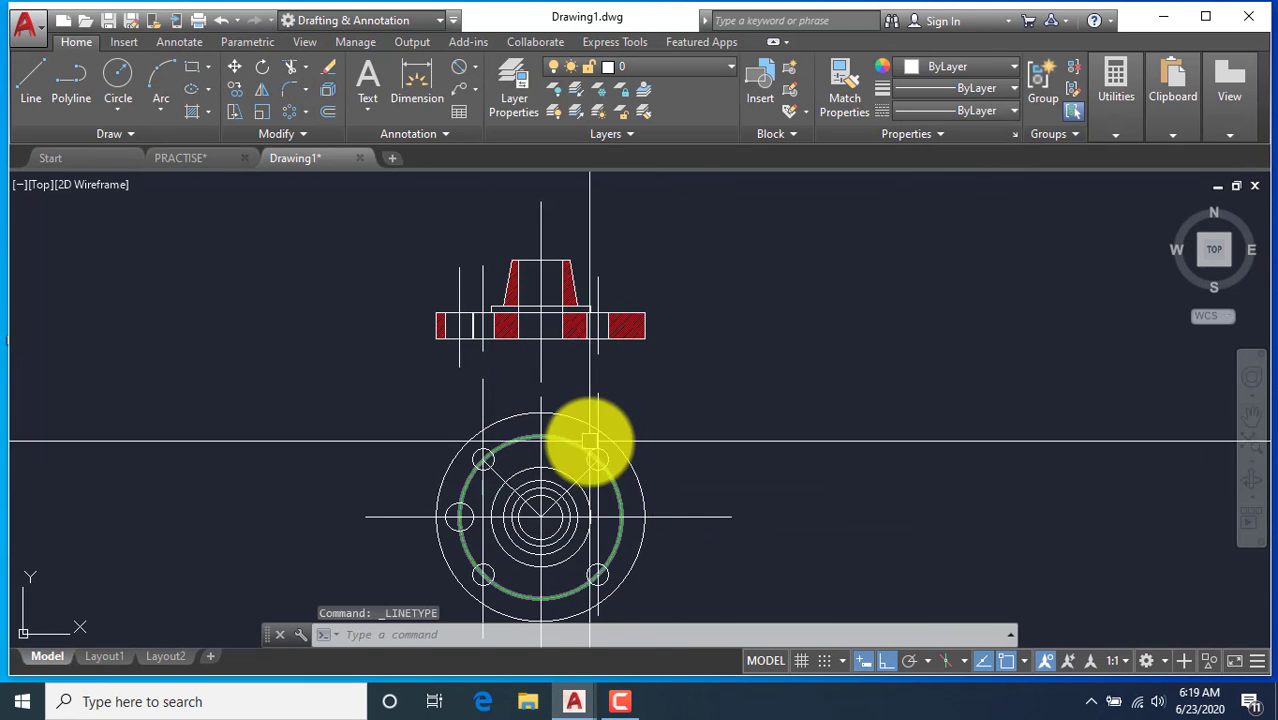
Assign the CENTER linetype to the plan view's right bolt-hole line and horizontal centre line.
{"action": "scroll", "coordinate": [600, 428], "scroll_direction": "up", "scroll_amount": 2}
{"action": "left_click", "coordinate": [598, 409]}
{"action": "left_click", "coordinate": [727, 571]}
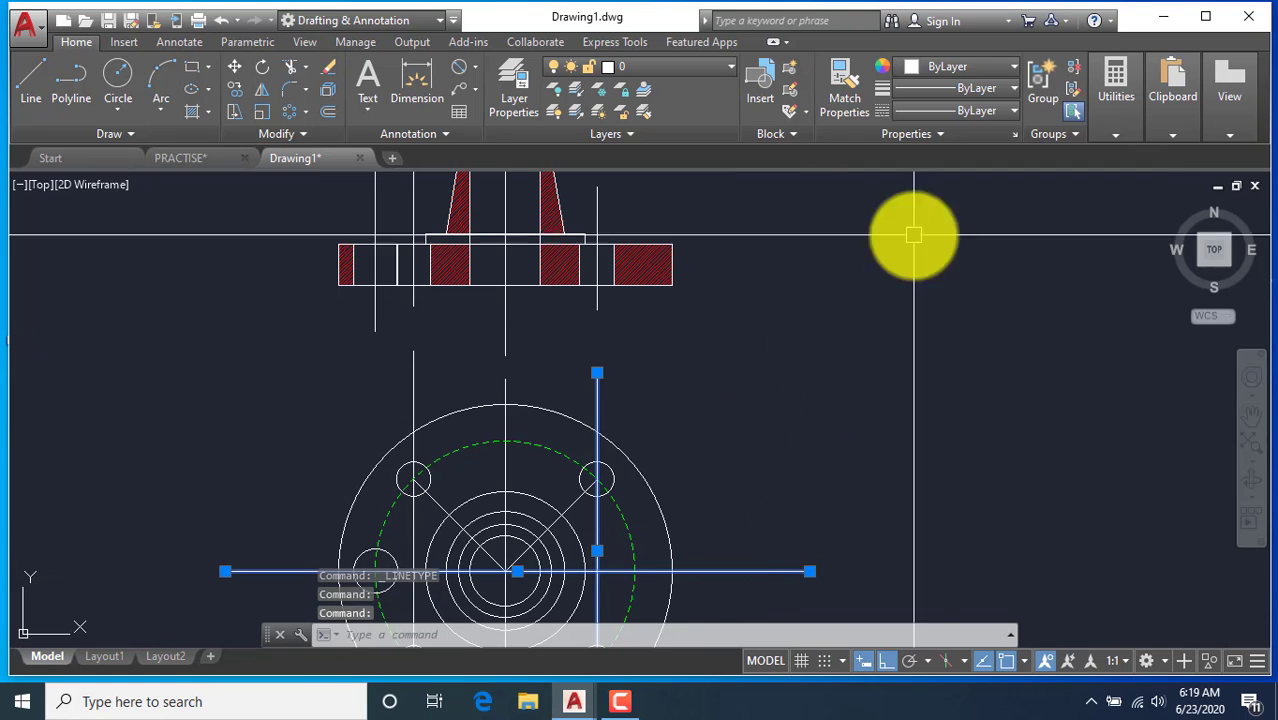
{"action": "left_click", "coordinate": [945, 204]}
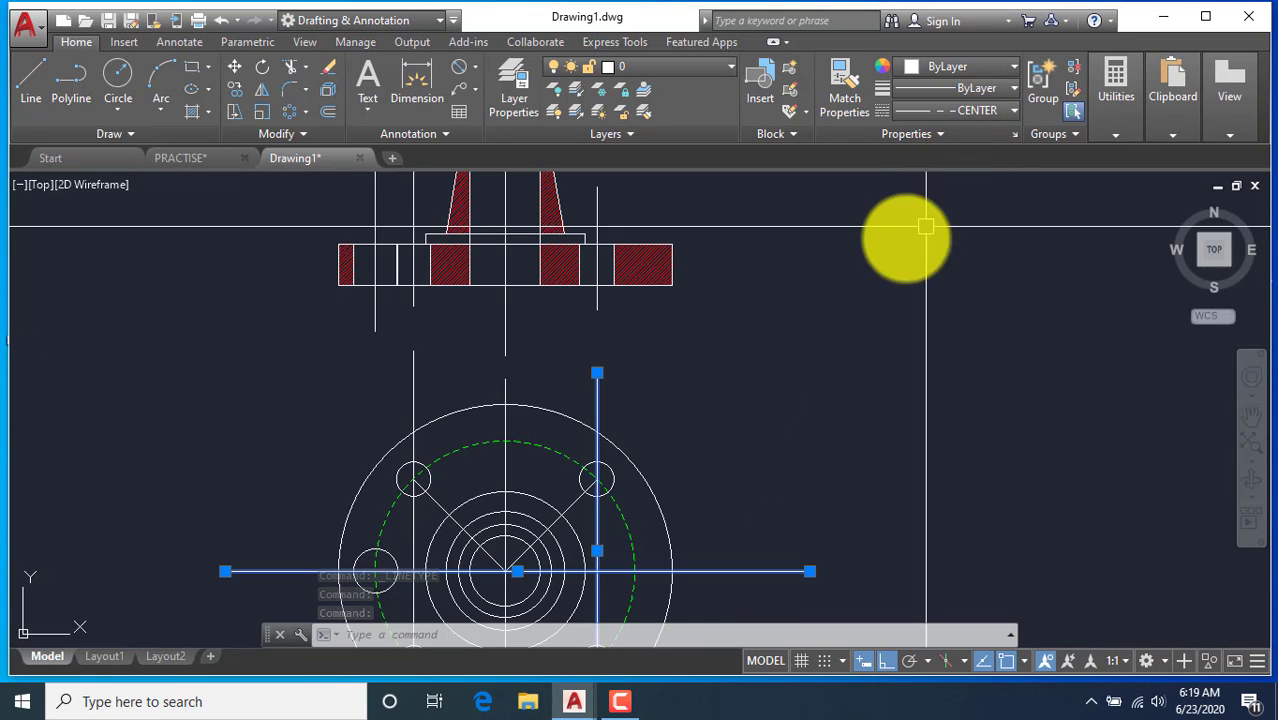
Adjust the linetype scale of the plan view's right bolt-hole line and horizontal centre line so their CENTER dashes show.
{"action": "key", "text": "Escape"}
{"action": "left_click", "coordinate": [600, 395]}
{"action": "left_click", "coordinate": [704, 571]}
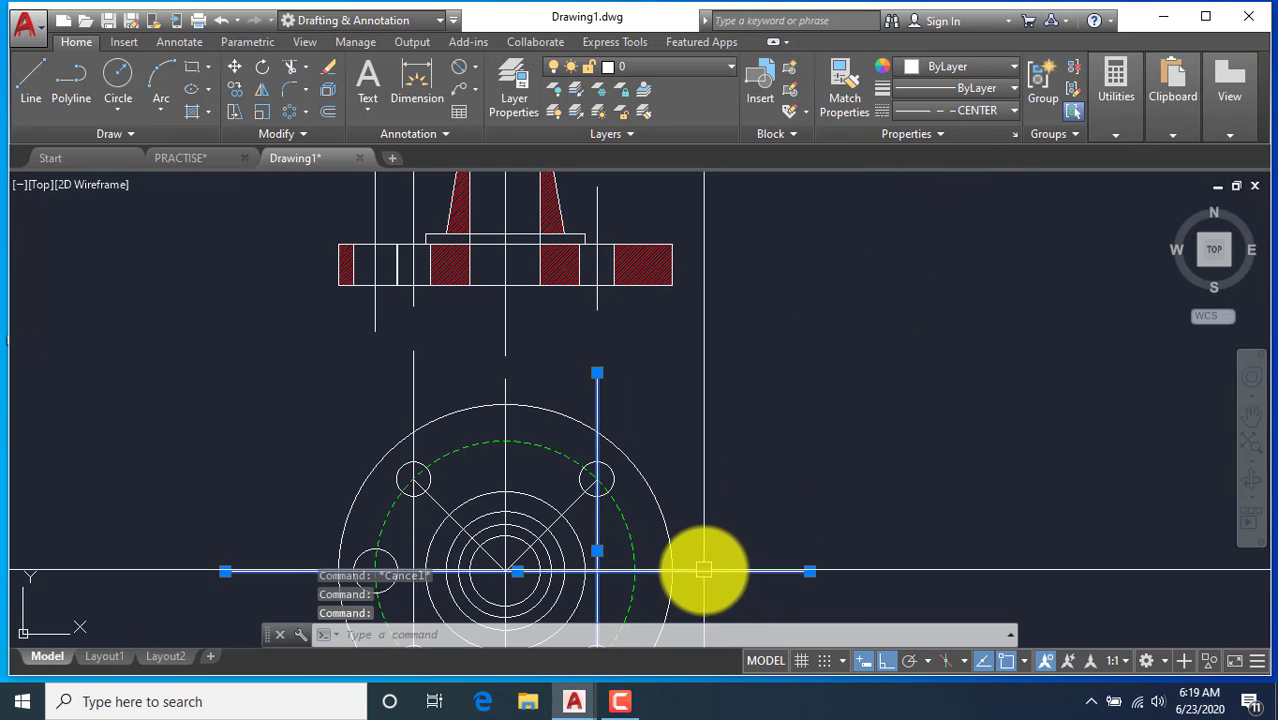
{"action": "right_click", "coordinate": [607, 568]}
{"action": "left_click", "coordinate": [660, 556]}
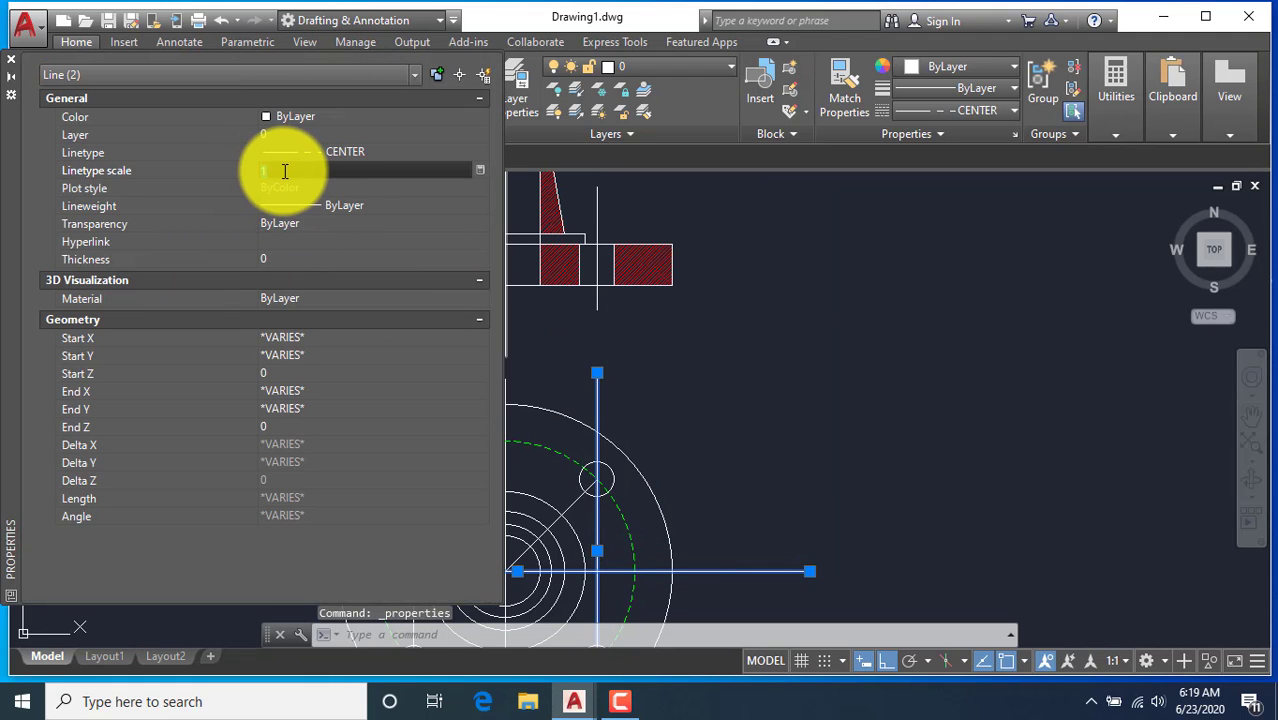
{"action": "left_click", "coordinate": [13, 61]}
{"action": "key", "text": "Escape"}
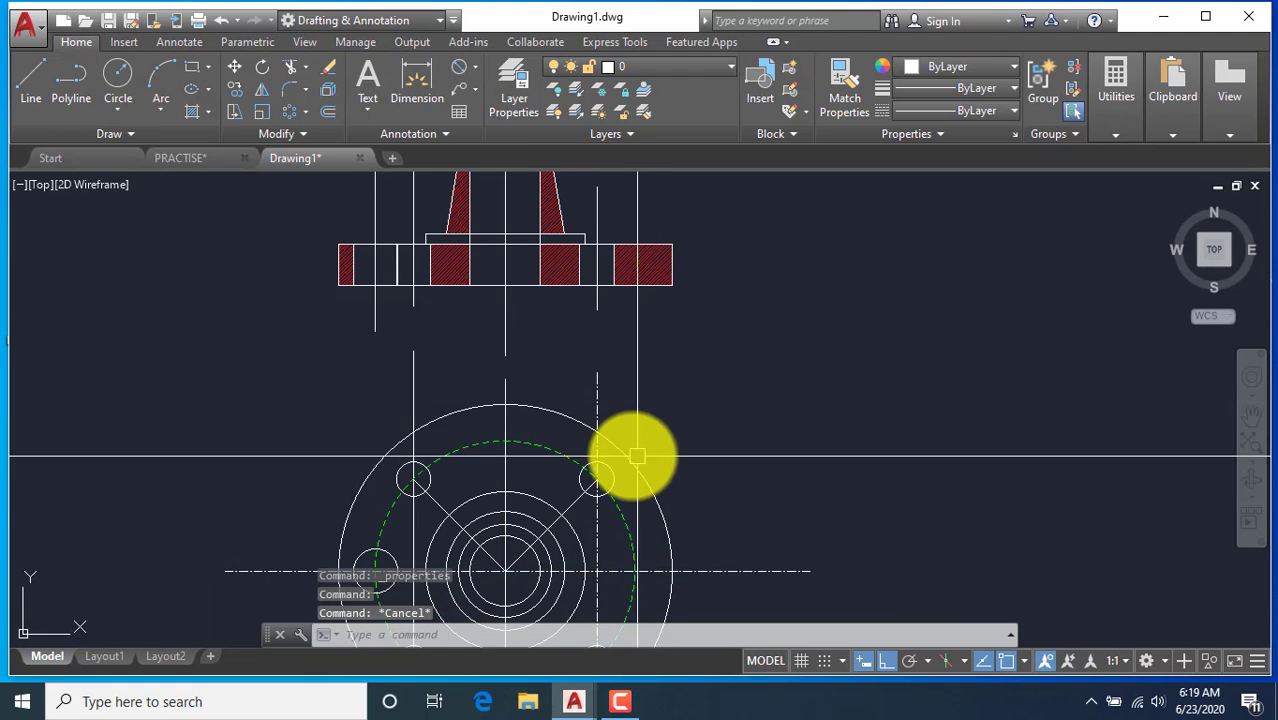
Colour the plan view's right bolt-hole line and horizontal centre line yellow.
{"action": "scroll", "coordinate": [642, 448], "scroll_direction": "down", "scroll_amount": 2}
{"action": "scroll", "coordinate": [645, 474], "scroll_direction": "up", "scroll_amount": 2}
{"action": "left_click", "coordinate": [595, 479]}
{"action": "left_click", "coordinate": [655, 503]}
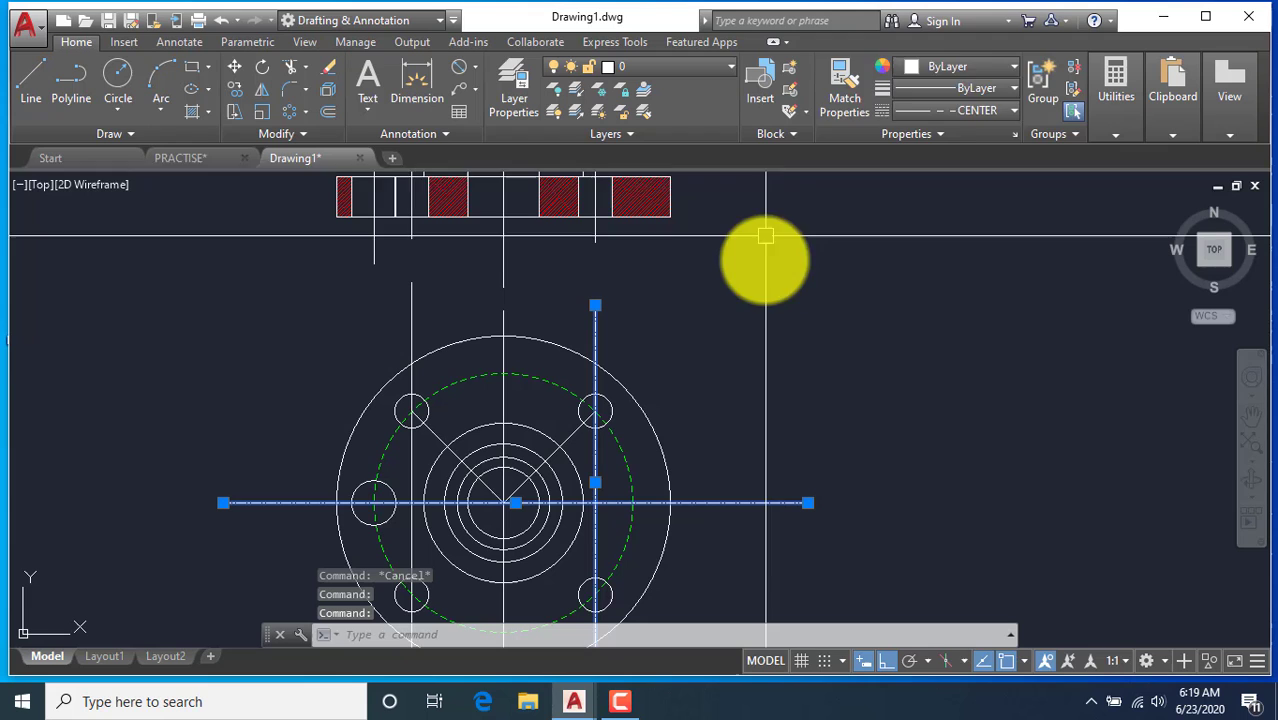
{"action": "left_click", "coordinate": [1005, 66]}
{"action": "key", "text": "Escape"}
{"action": "middle_click_drag", "start_coordinate": [713, 367], "coordinate": [670, 365]}
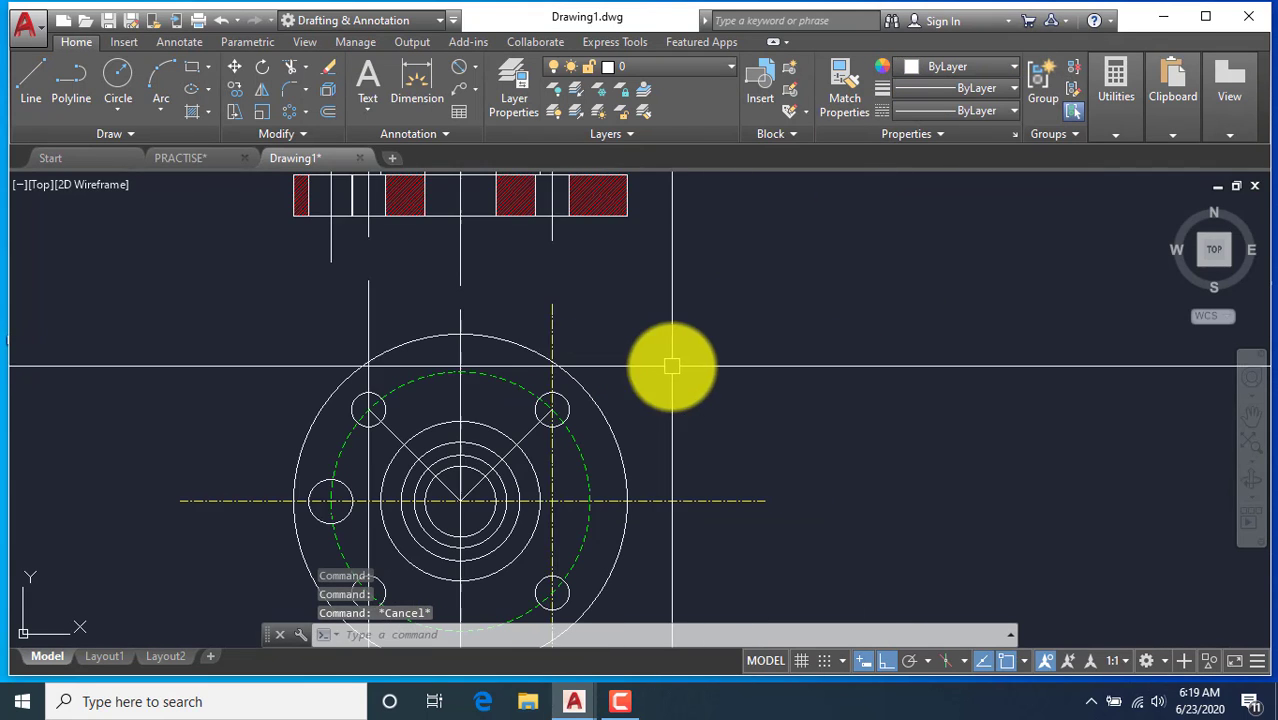
Match the horizontal centre line's properties onto the plan view's vertical centre line and left bolt-hole line.
{"action": "left_click", "coordinate": [845, 88]}
{"action": "scroll", "coordinate": [633, 501], "scroll_direction": "up", "scroll_amount": 2}
{"action": "left_click", "coordinate": [637, 505]}
{"action": "scroll", "coordinate": [748, 388], "scroll_direction": "down", "scroll_amount": 2}
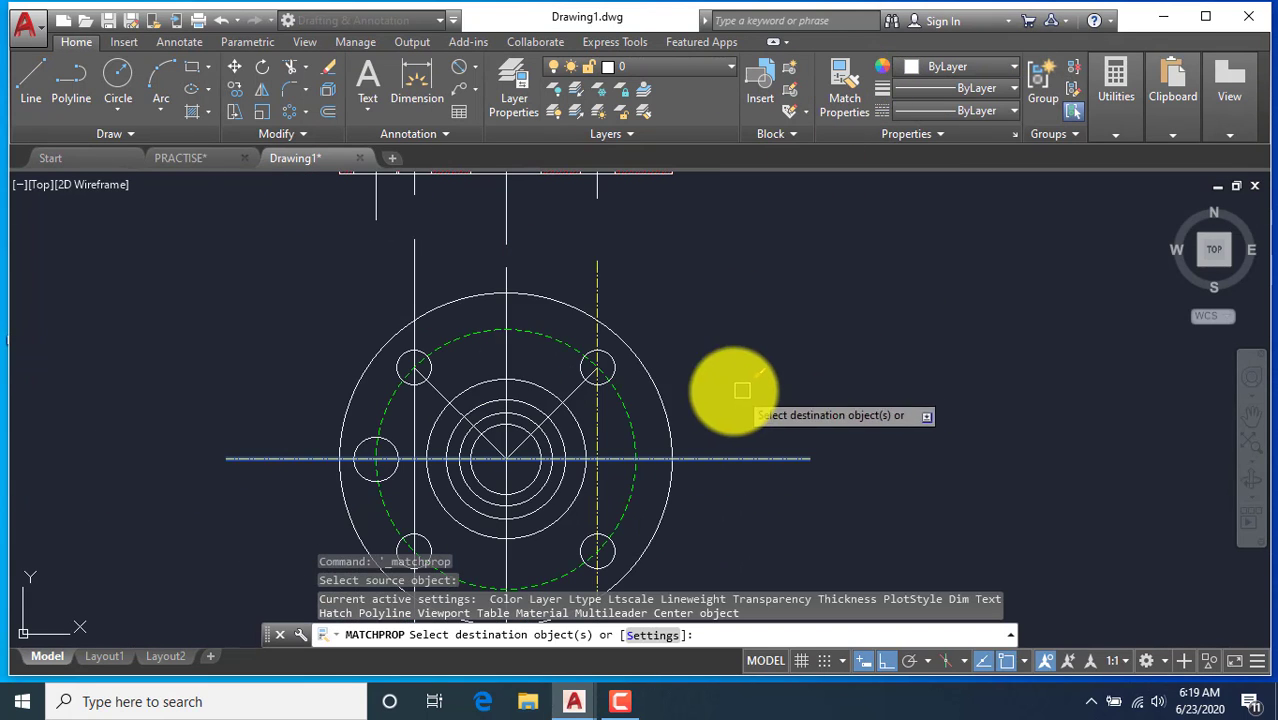
{"action": "left_click", "coordinate": [504, 258]}
{"action": "scroll", "coordinate": [500, 265], "scroll_direction": "up", "scroll_amount": 4}
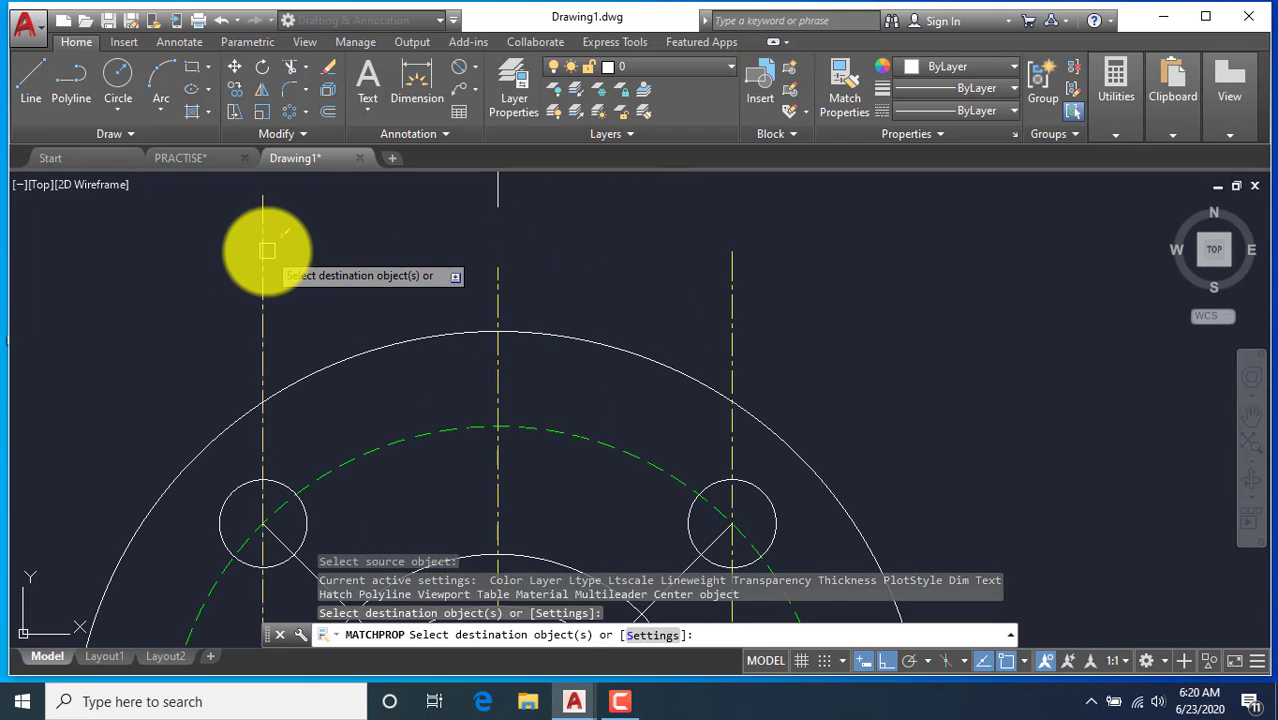
{"action": "left_click", "coordinate": [414, 261]}
Apply the same matched centre-line properties to the section view's four vertical axis lines, including the bore axis.
{"action": "scroll", "coordinate": [679, 391], "scroll_direction": "down", "scroll_amount": 6}
{"action": "scroll", "coordinate": [578, 235], "scroll_direction": "up", "scroll_amount": 4}
{"action": "left_click", "coordinate": [583, 248]}
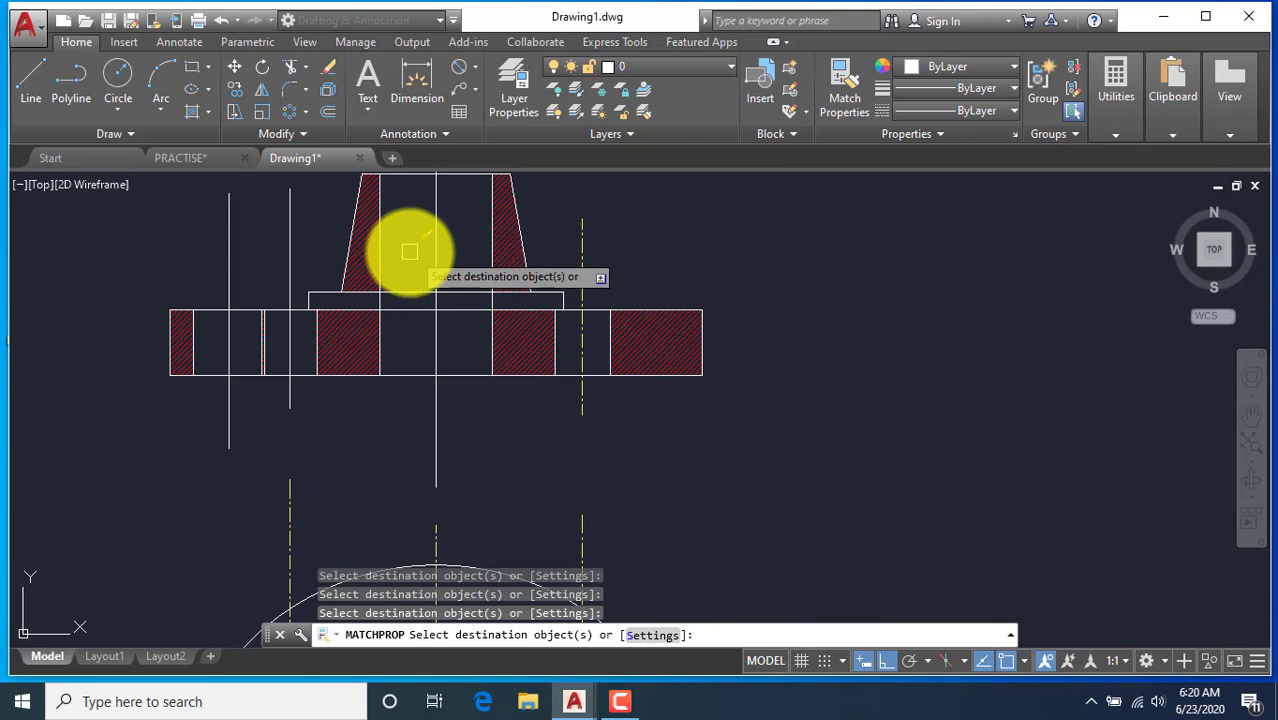
{"action": "left_click", "coordinate": [434, 252]}
{"action": "left_click", "coordinate": [291, 246]}
{"action": "left_click", "coordinate": [222, 248]}
{"action": "key", "text": "Escape"}
{"action": "scroll", "coordinate": [650, 448], "scroll_direction": "down", "scroll_amount": 4}
{"action": "scroll", "coordinate": [633, 365], "scroll_direction": "up", "scroll_amount": 2}
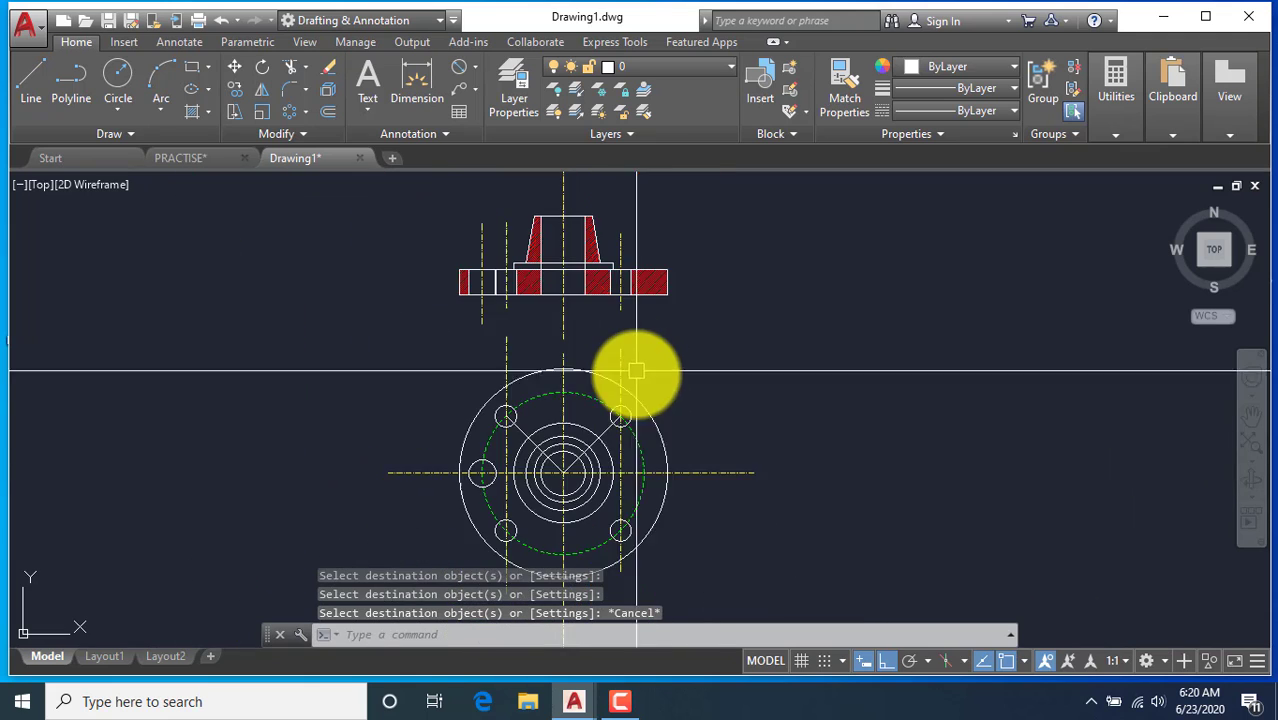
Draw a horizontal line through the centres of the two upper bolt holes, extending beyond the plan view's outer circle.
{"action": "left_click", "coordinate": [31, 85]}
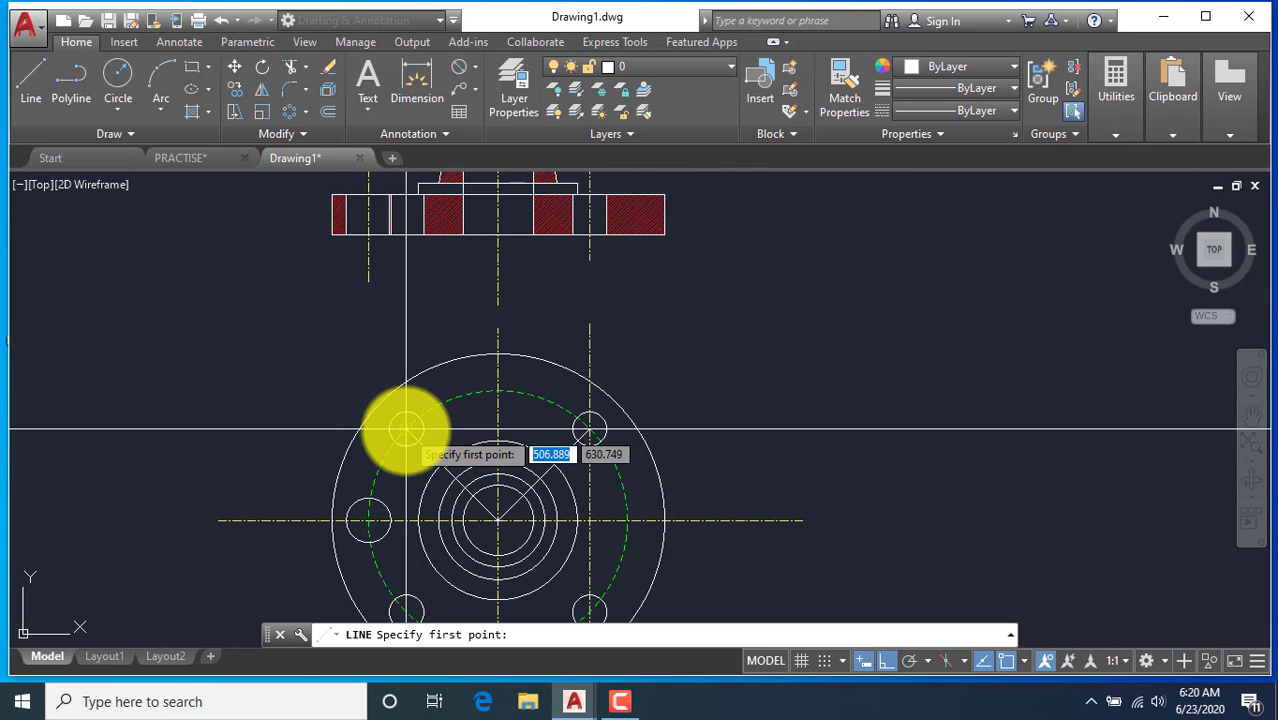
{"action": "left_click", "coordinate": [297, 424]}
{"action": "left_click", "coordinate": [713, 408]}
{"action": "right_click", "coordinate": [762, 362]}
{"action": "left_click", "coordinate": [778, 373]}
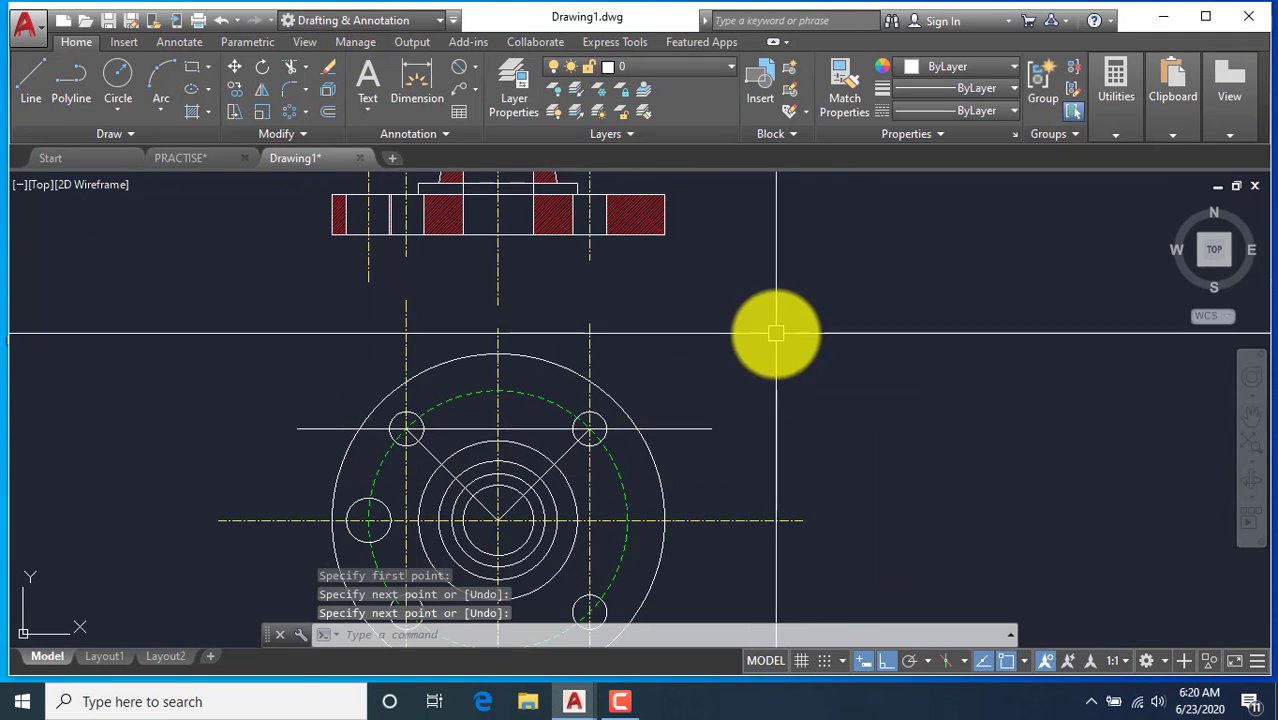
Draw a horizontal line through the centres of the two lower bolt holes, extending beyond the outer circle on both sides.
{"action": "right_click", "coordinate": [776, 328]}
{"action": "left_click", "coordinate": [790, 336]}
{"action": "scroll", "coordinate": [733, 256], "scroll_direction": "down", "scroll_amount": 4}
{"action": "scroll", "coordinate": [595, 440], "scroll_direction": "up", "scroll_amount": 4}
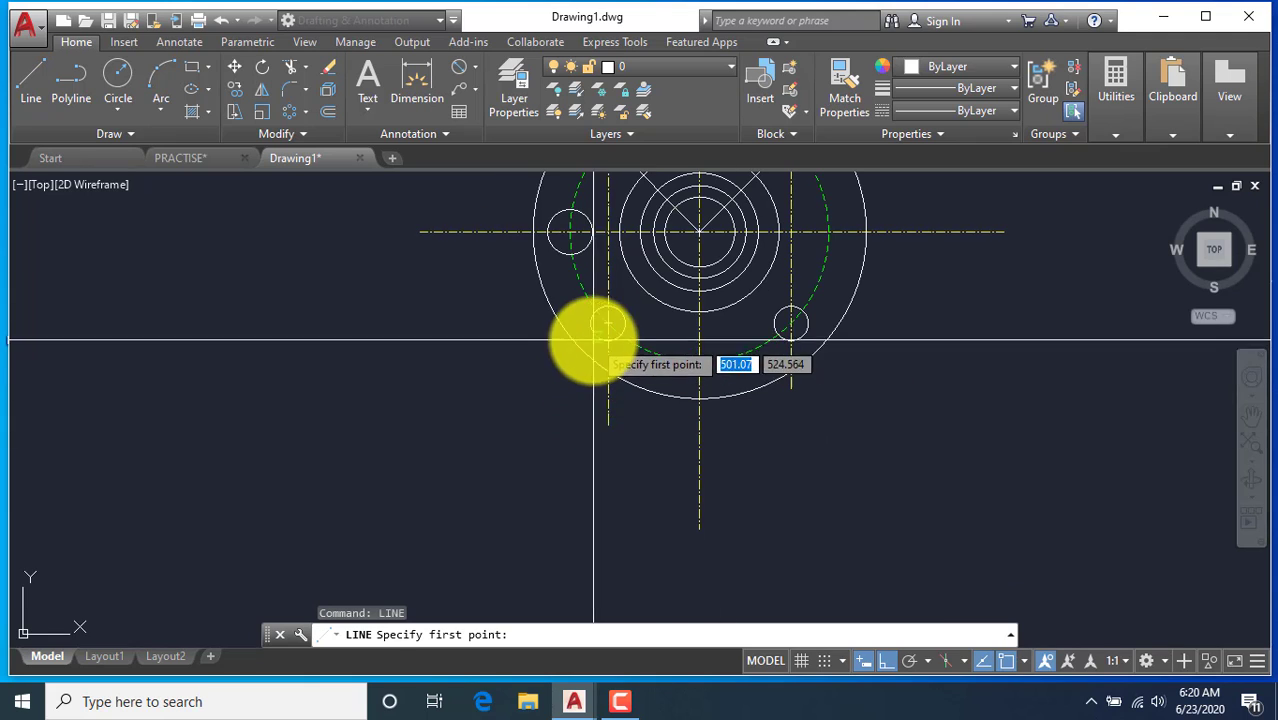
{"action": "left_click", "coordinate": [509, 322]}
{"action": "left_click", "coordinate": [893, 322]}
{"action": "scroll", "coordinate": [540, 485], "scroll_direction": "down", "scroll_amount": 4}
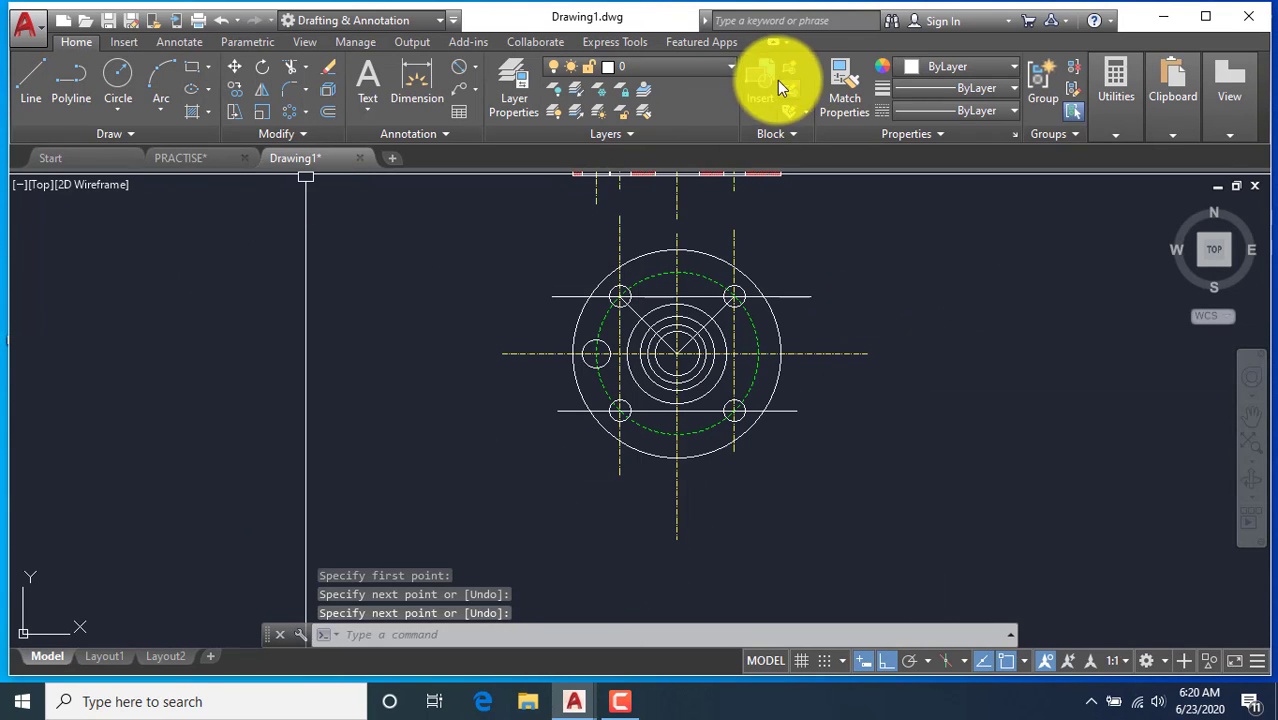
Match the right bolt-hole centre line's properties onto the two horizontal lines through the upper and lower bolt holes.
{"action": "left_click", "coordinate": [845, 85]}
{"action": "scroll", "coordinate": [720, 270], "scroll_direction": "up", "scroll_amount": 4}
{"action": "middle_click_drag", "start_coordinate": [704, 231], "coordinate": [670, 294]}
{"action": "left_click", "coordinate": [690, 300]}
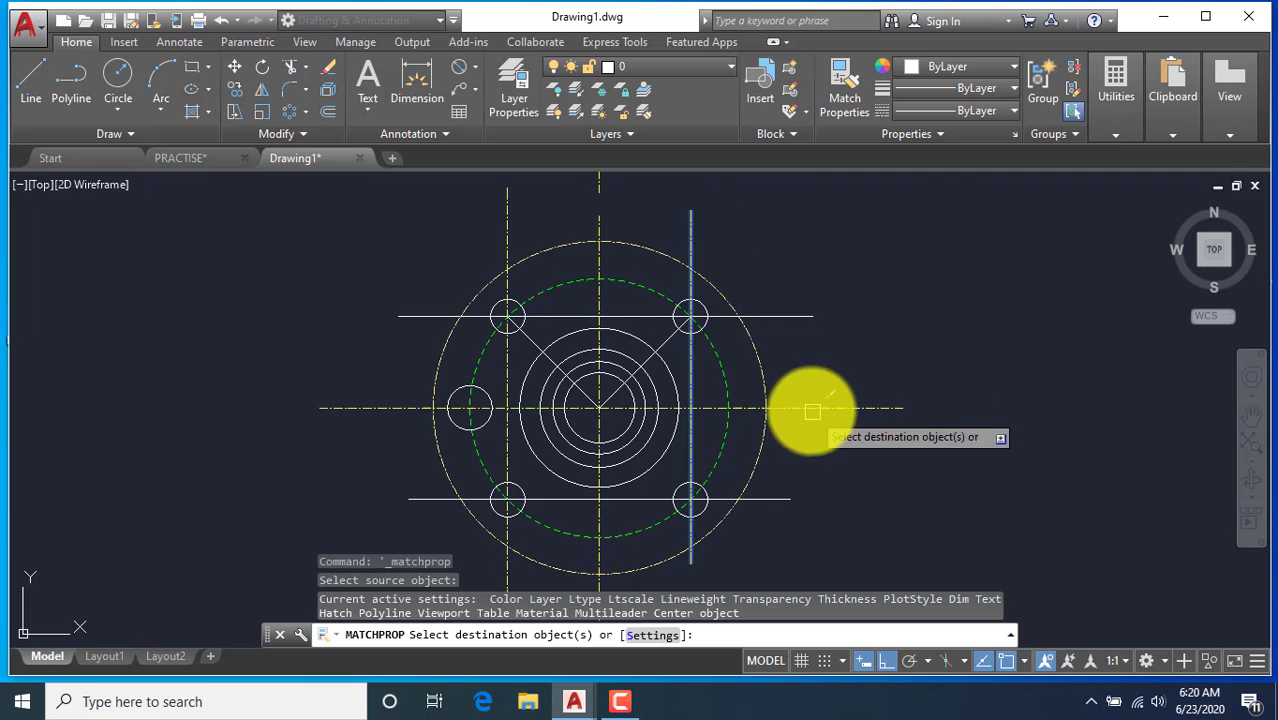
{"action": "left_click", "coordinate": [699, 499]}
{"action": "key", "text": "Escape"}
{"action": "scroll", "coordinate": [485, 285], "scroll_direction": "down", "scroll_amount": 3}
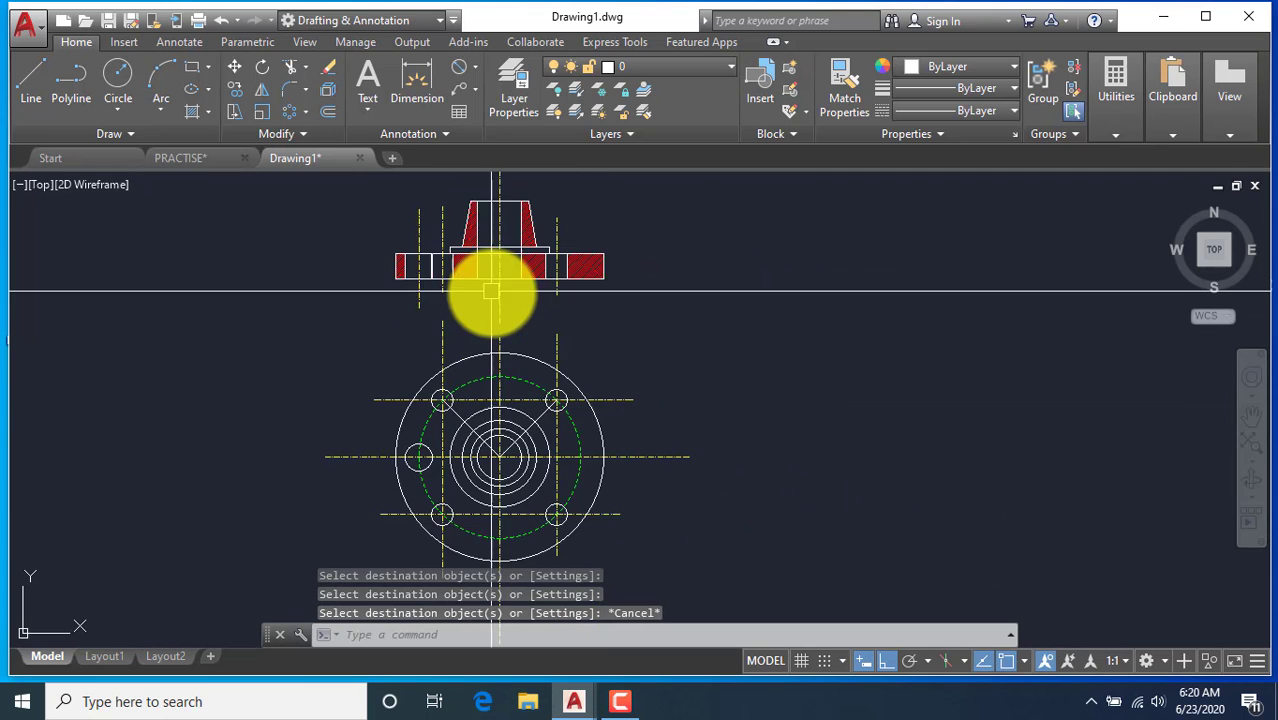
{"action": "left_click", "coordinate": [471, 70]}
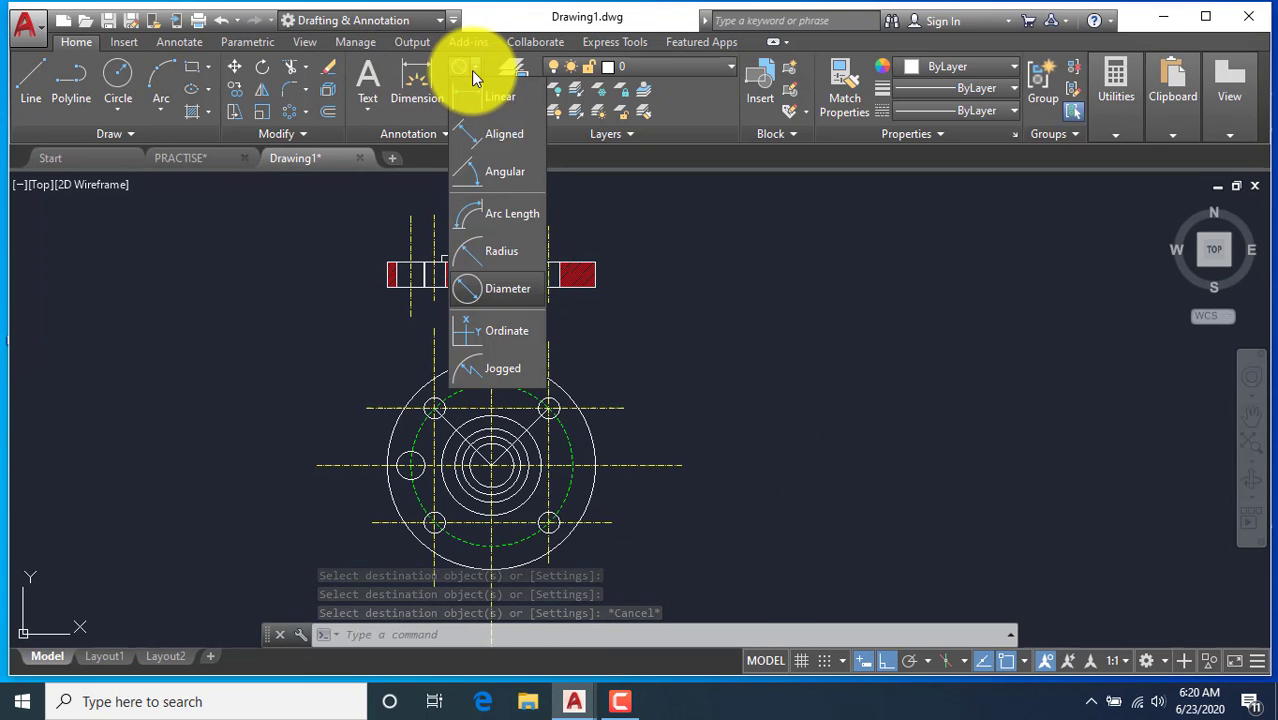
{"action": "left_click", "coordinate": [504, 290]}
{"action": "middle_click_drag", "start_coordinate": [503, 226], "coordinate": [542, 262]}
{"action": "key", "text": "Escape"}
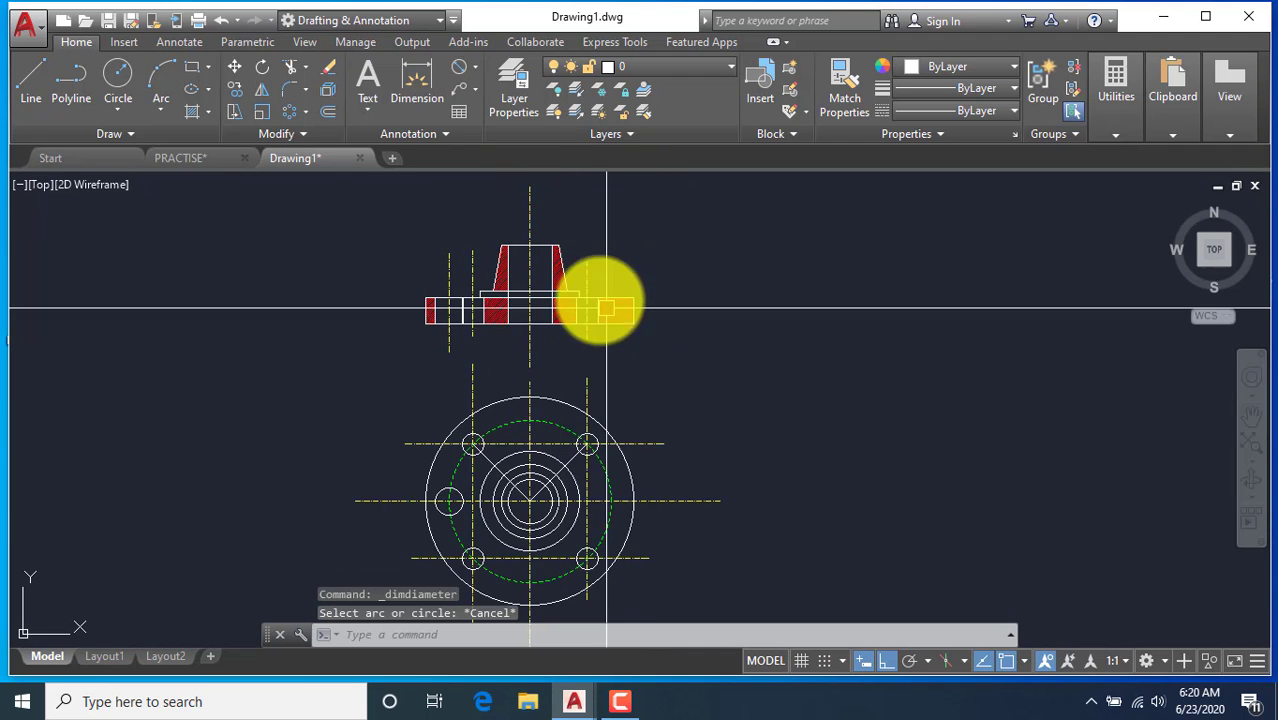
Dimension the diameter of the innermost bore circle in the plan view, placing the text outside the outer circle.
{"action": "left_click", "coordinate": [473, 70]}
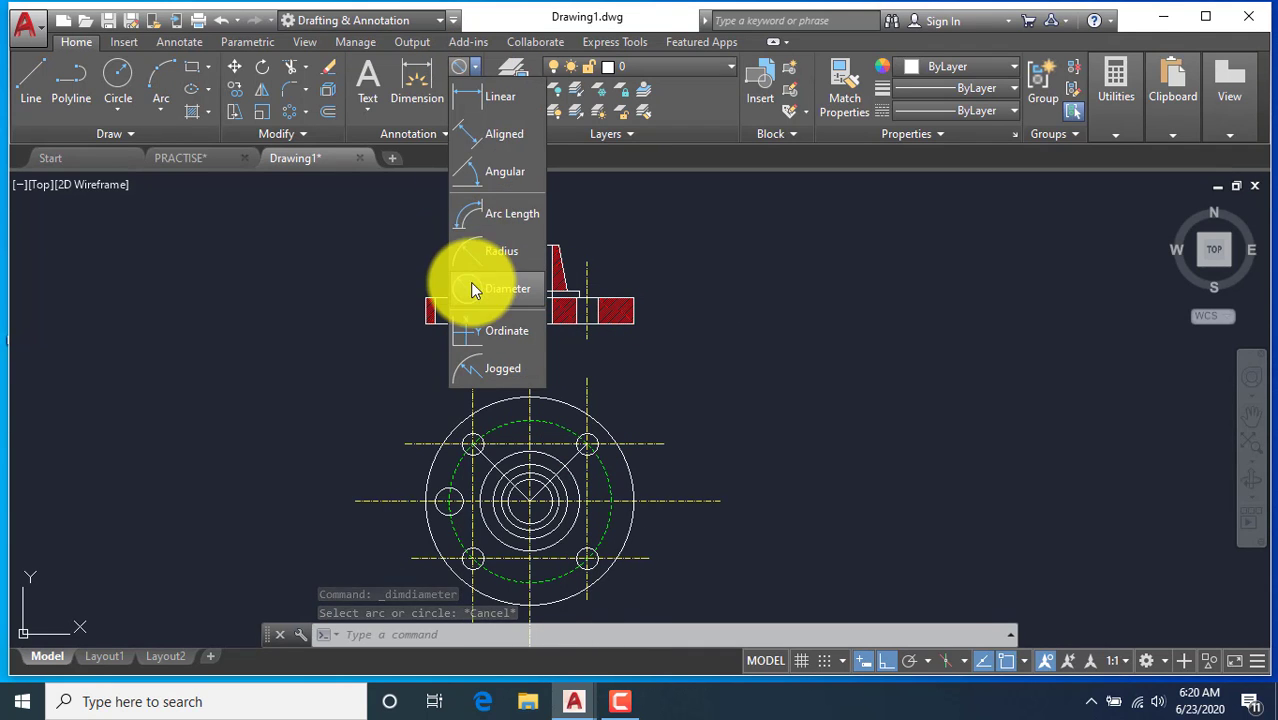
{"action": "left_click", "coordinate": [474, 289]}
{"action": "scroll", "coordinate": [508, 428], "scroll_direction": "up", "scroll_amount": 4}
{"action": "left_click", "coordinate": [479, 462]}
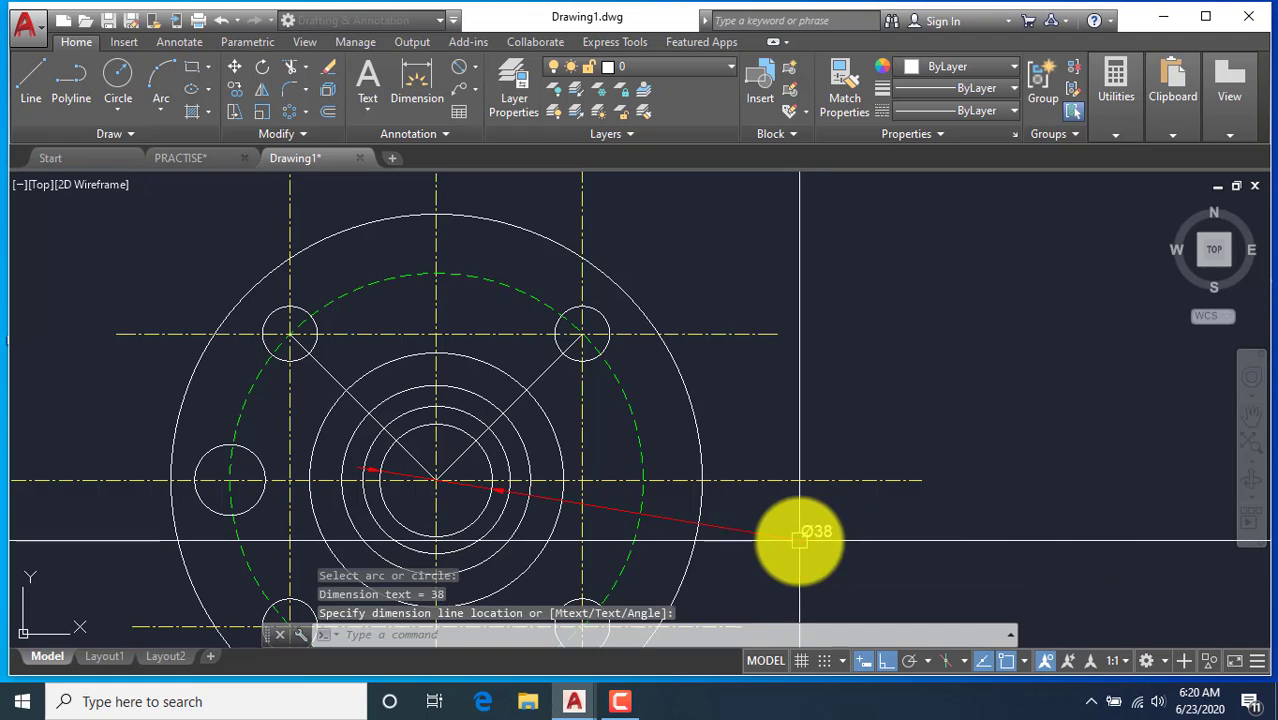
{"action": "key", "text": "Escape"}
{"action": "scroll", "coordinate": [726, 337], "scroll_direction": "down", "scroll_amount": 3}
{"action": "scroll", "coordinate": [543, 313], "scroll_direction": "up", "scroll_amount": 1}
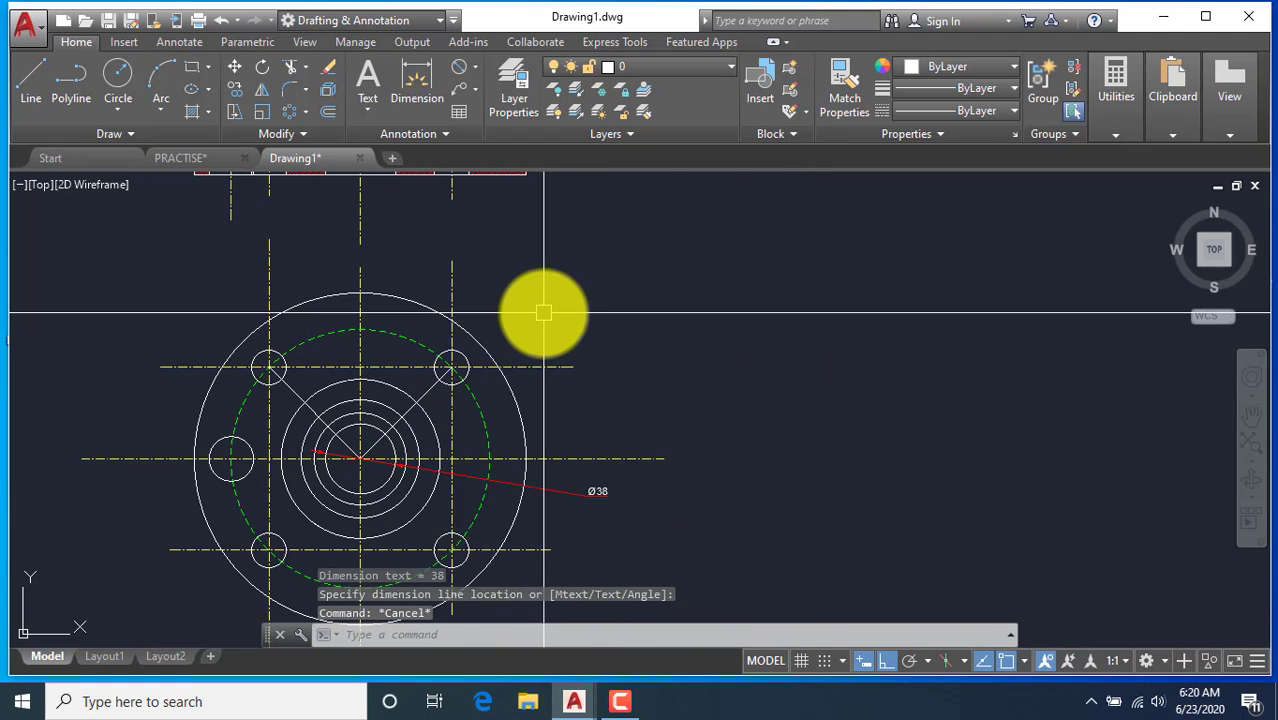
Add a linear dimension for the flange's overall width below the section view.
{"action": "scroll", "coordinate": [543, 313], "scroll_direction": "down", "scroll_amount": 3}
{"action": "scroll", "coordinate": [528, 234], "scroll_direction": "up", "scroll_amount": 3}
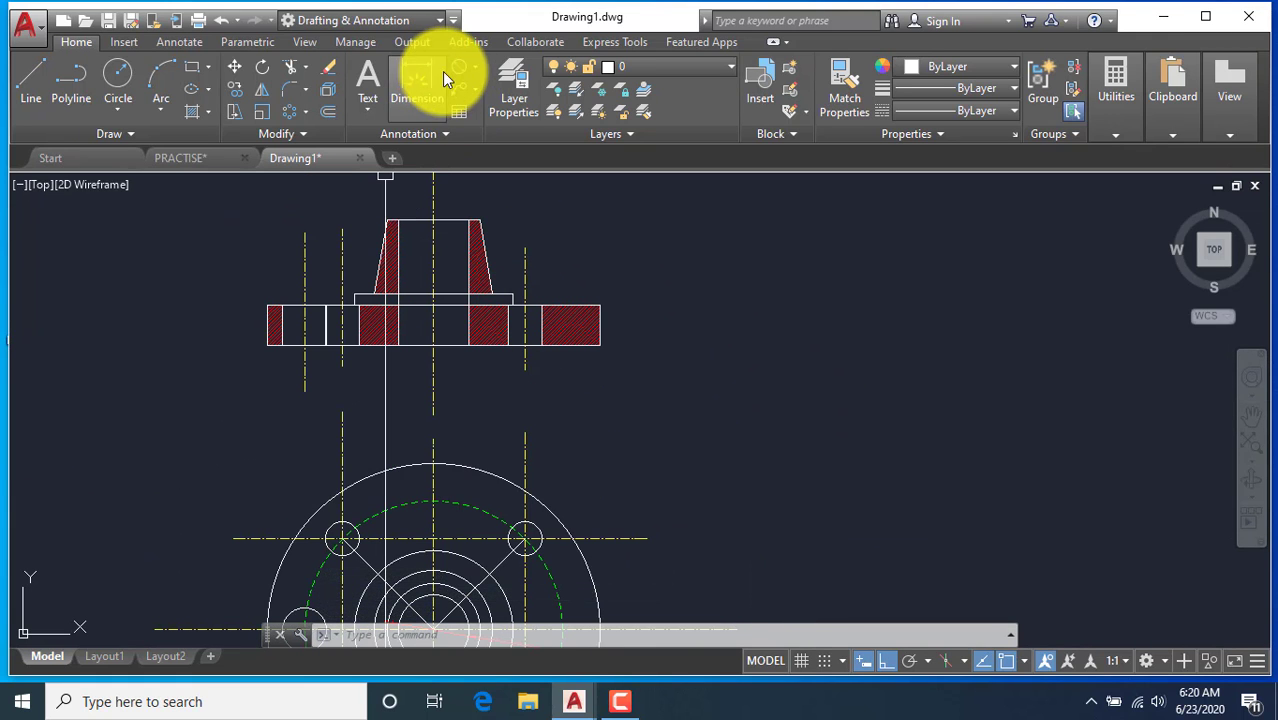
{"action": "left_click", "coordinate": [472, 67]}
{"action": "left_click", "coordinate": [471, 94]}
{"action": "left_click", "coordinate": [268, 345]}
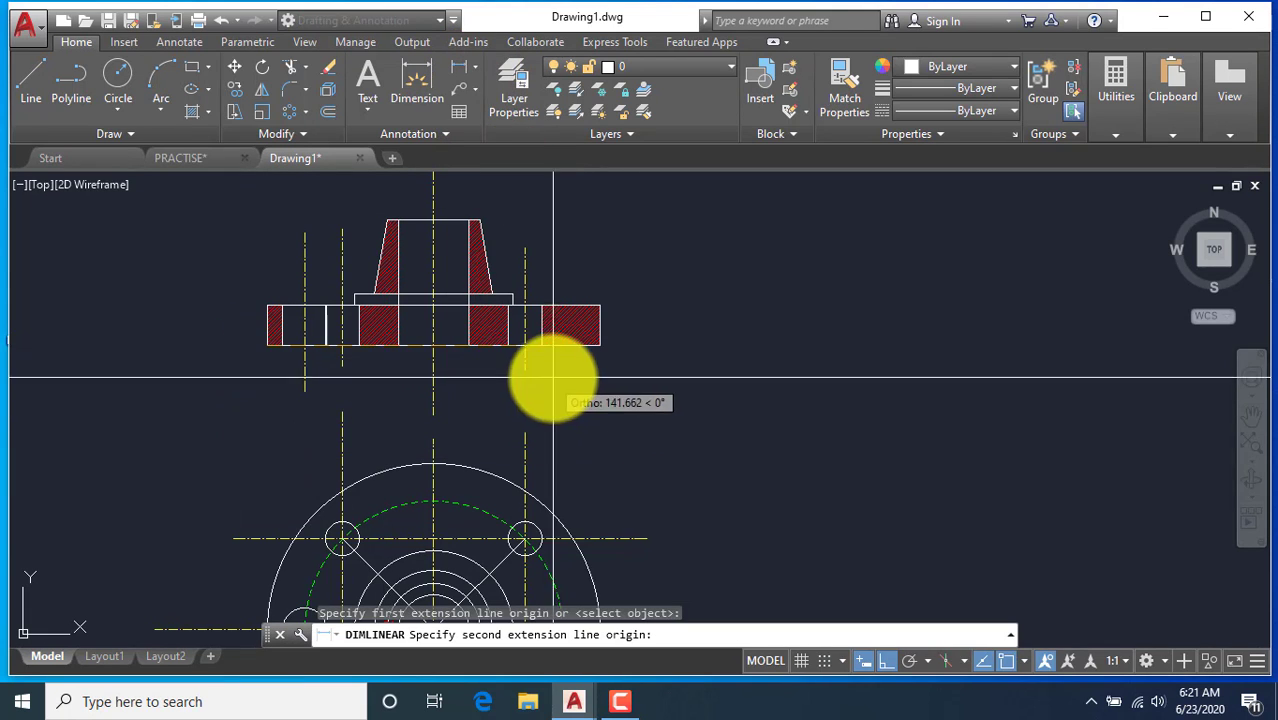
{"action": "left_click", "coordinate": [598, 345]}
{"action": "left_click", "coordinate": [579, 379]}
Add a vertical linear dimension for the flange plate's thickness beside its right edge in the section view.
{"action": "right_click", "coordinate": [700, 337]}
{"action": "left_click", "coordinate": [725, 340]}
{"action": "scroll", "coordinate": [600, 312], "scroll_direction": "up", "scroll_amount": 2}
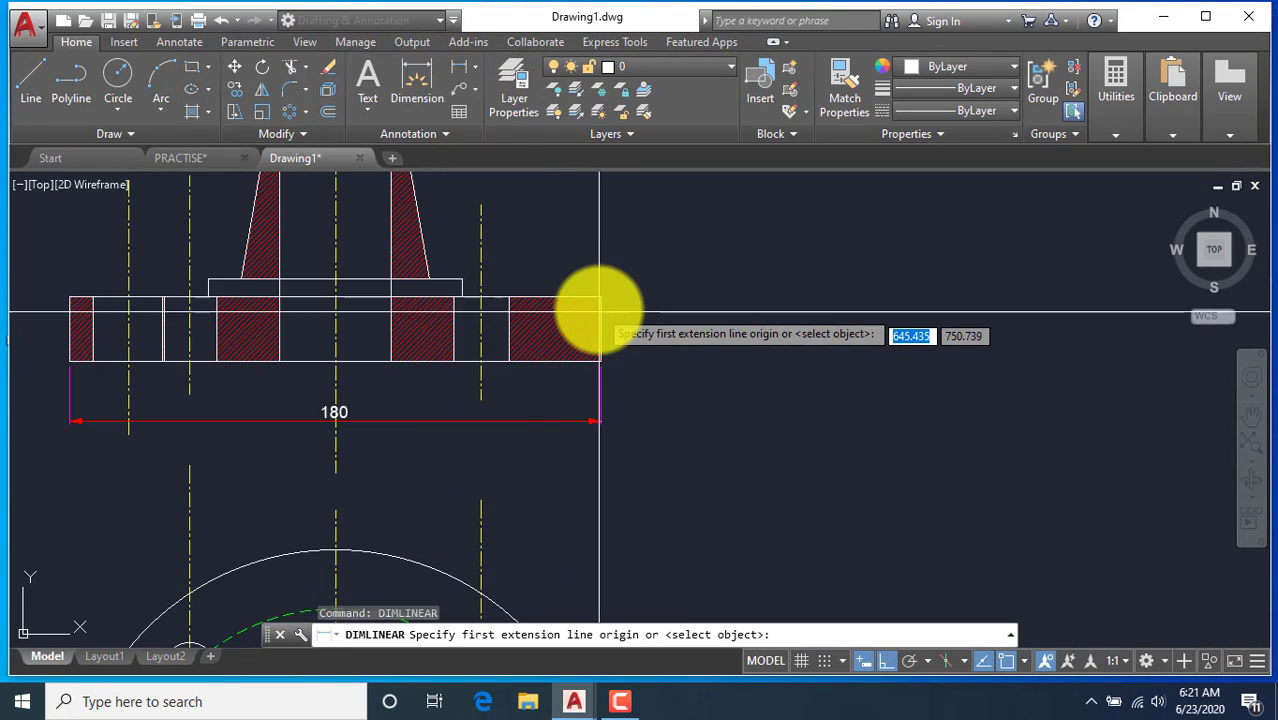
{"action": "left_click", "coordinate": [600, 349]}
{"action": "left_click", "coordinate": [600, 360]}
{"action": "left_click", "coordinate": [620, 345]}
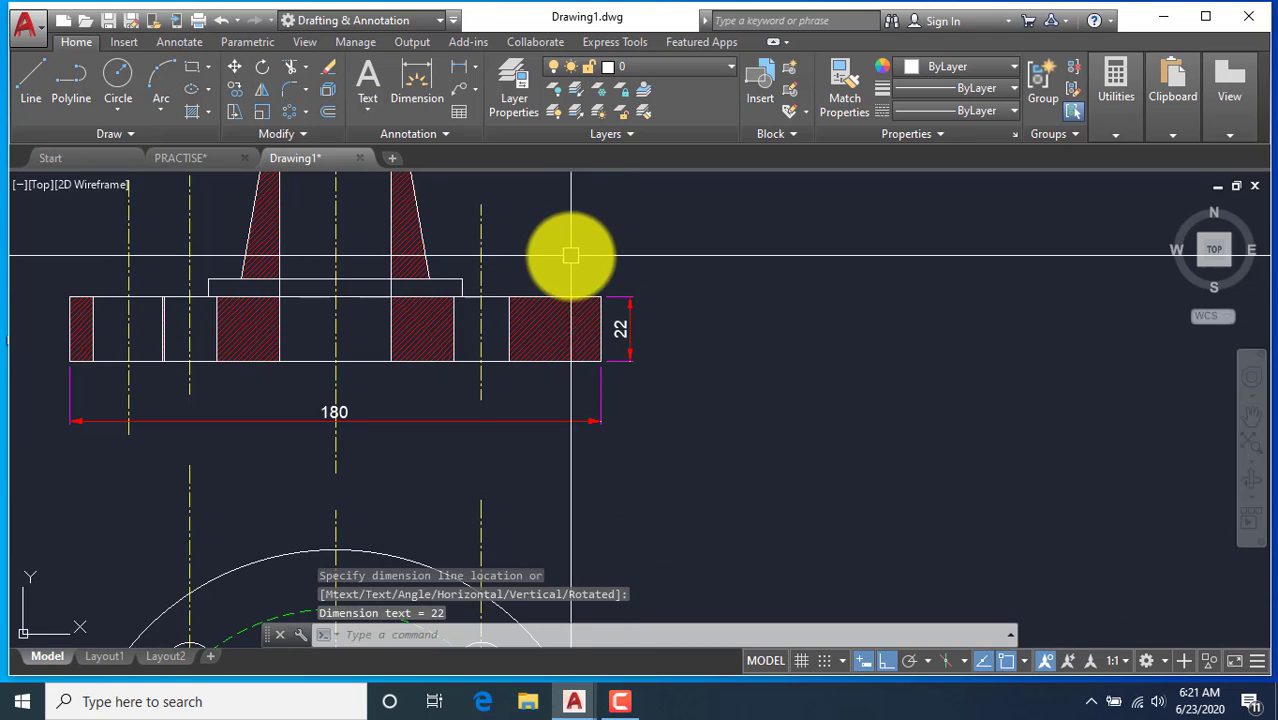
Dimension the raised face's height above the flange plate, in line with the plate thickness dimension.
{"action": "key", "text": "Return"}
{"action": "left_click", "coordinate": [600, 297]}
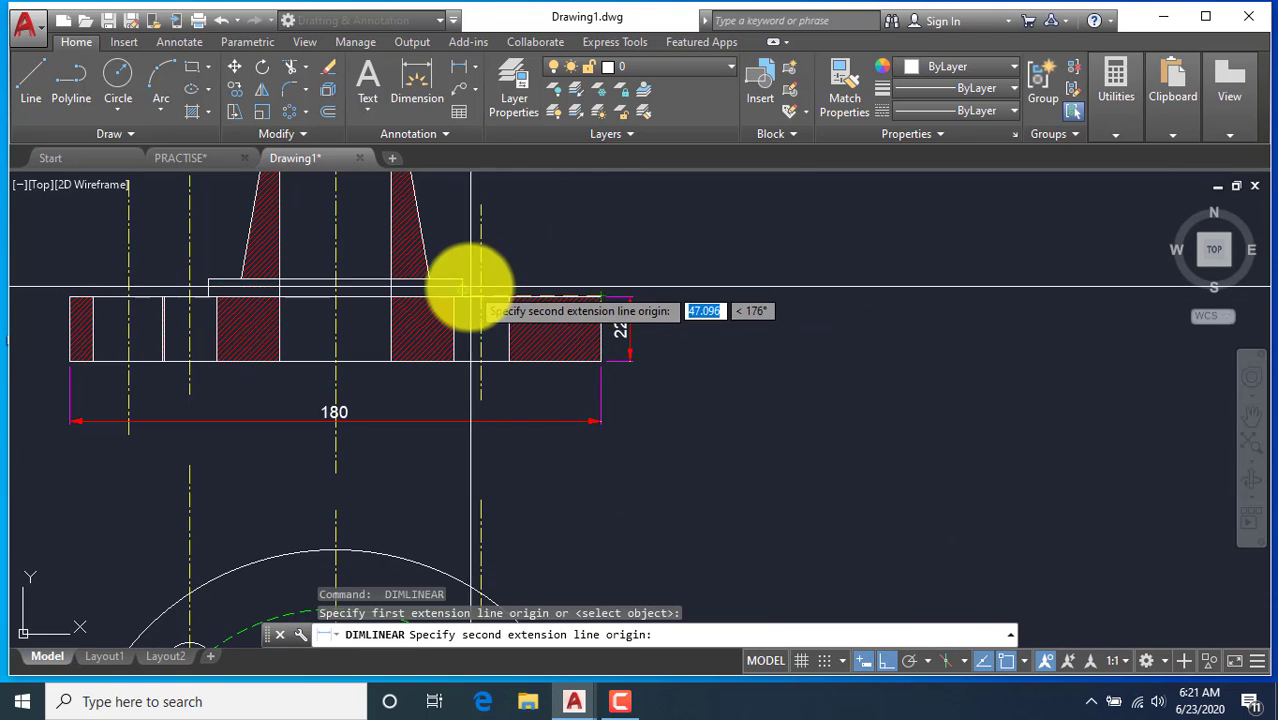
{"action": "left_click", "coordinate": [600, 278]}
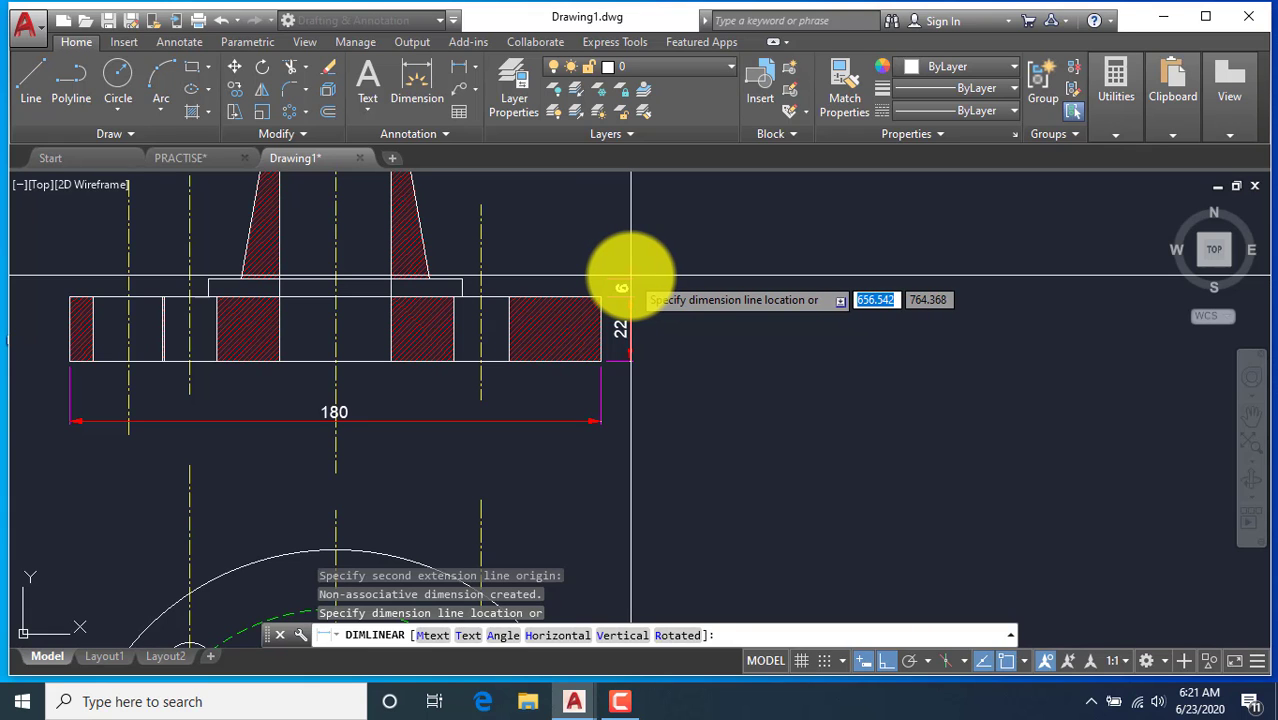
{"action": "left_click", "coordinate": [632, 273]}
{"action": "scroll", "coordinate": [642, 322], "scroll_direction": "down", "scroll_amount": 3}
Dimension the section view's overall height from the flange's underside to the hub's top, placed beside the left edge.
{"action": "key", "text": "Return"}
{"action": "scroll", "coordinate": [430, 334], "scroll_direction": "up", "scroll_amount": 3}
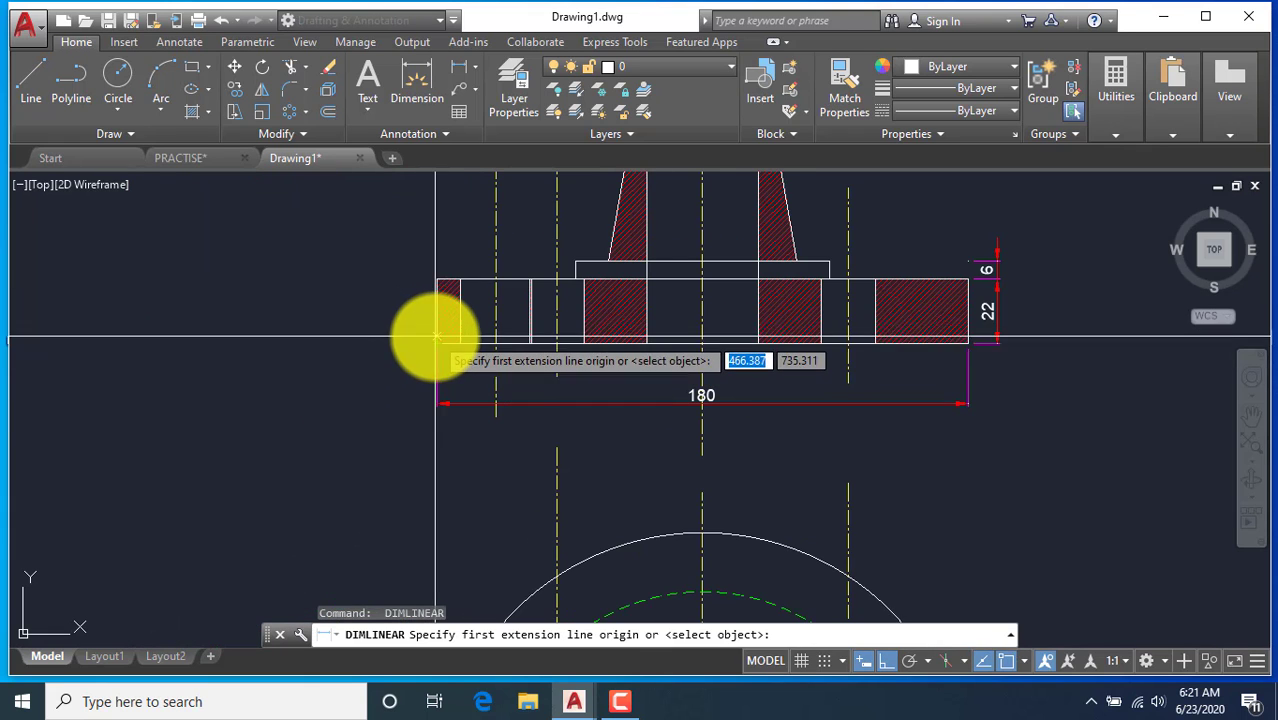
{"action": "left_click", "coordinate": [428, 336]}
{"action": "scroll", "coordinate": [462, 371], "scroll_direction": "down", "scroll_amount": 1}
{"action": "left_click", "coordinate": [436, 231]}
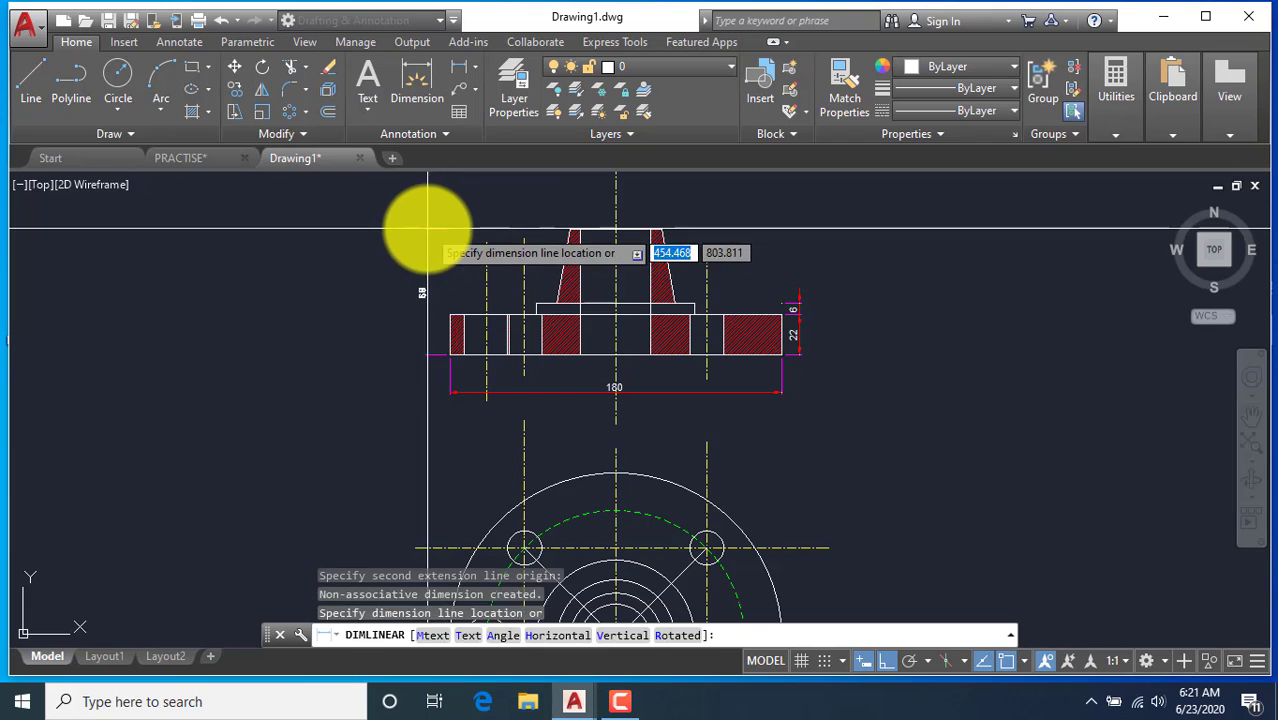
{"action": "left_click", "coordinate": [426, 236]}
{"action": "scroll", "coordinate": [391, 305], "scroll_direction": "up", "scroll_amount": 2}
{"action": "scroll", "coordinate": [690, 235], "scroll_direction": "down", "scroll_amount": 3}
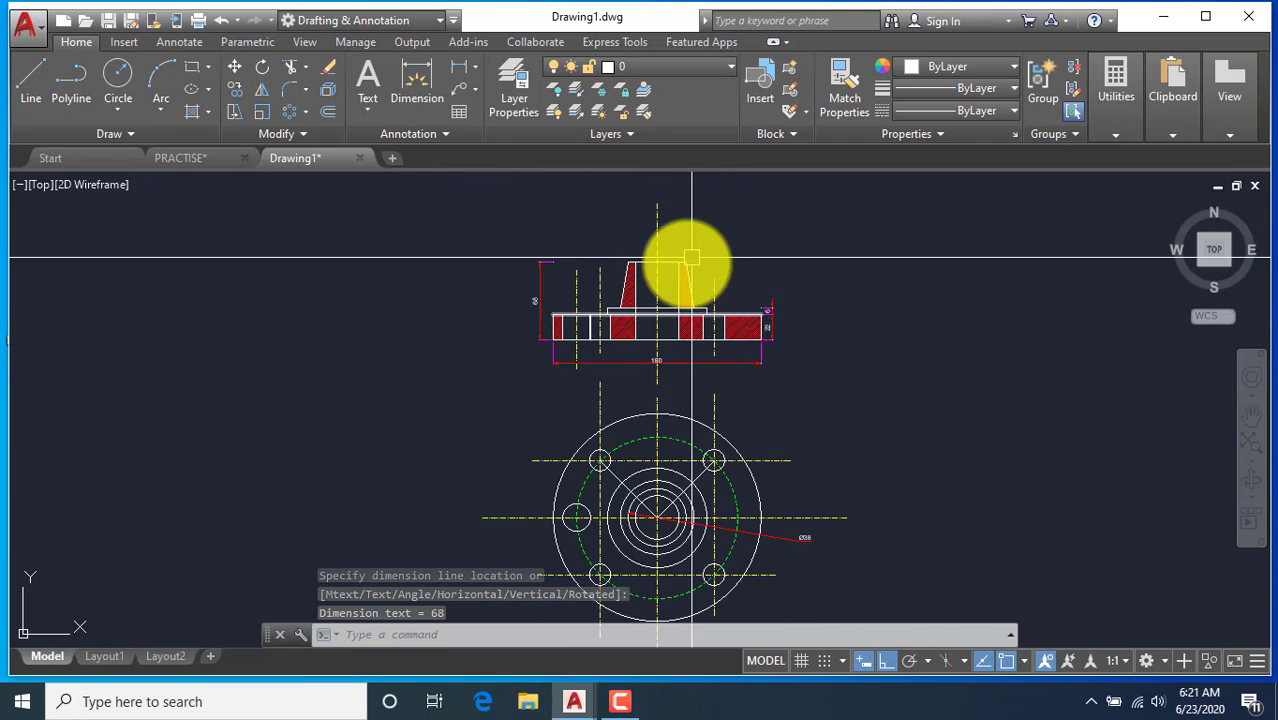
Add a linear dimension above the hub for the outer width of its top edge.
{"action": "scroll", "coordinate": [707, 228], "scroll_direction": "up", "scroll_amount": 2}
{"action": "key", "text": "Return"}
{"action": "scroll", "coordinate": [622, 263], "scroll_direction": "down", "scroll_amount": 1}
{"action": "scroll", "coordinate": [575, 277], "scroll_direction": "up", "scroll_amount": 2}
{"action": "left_click", "coordinate": [580, 274]}
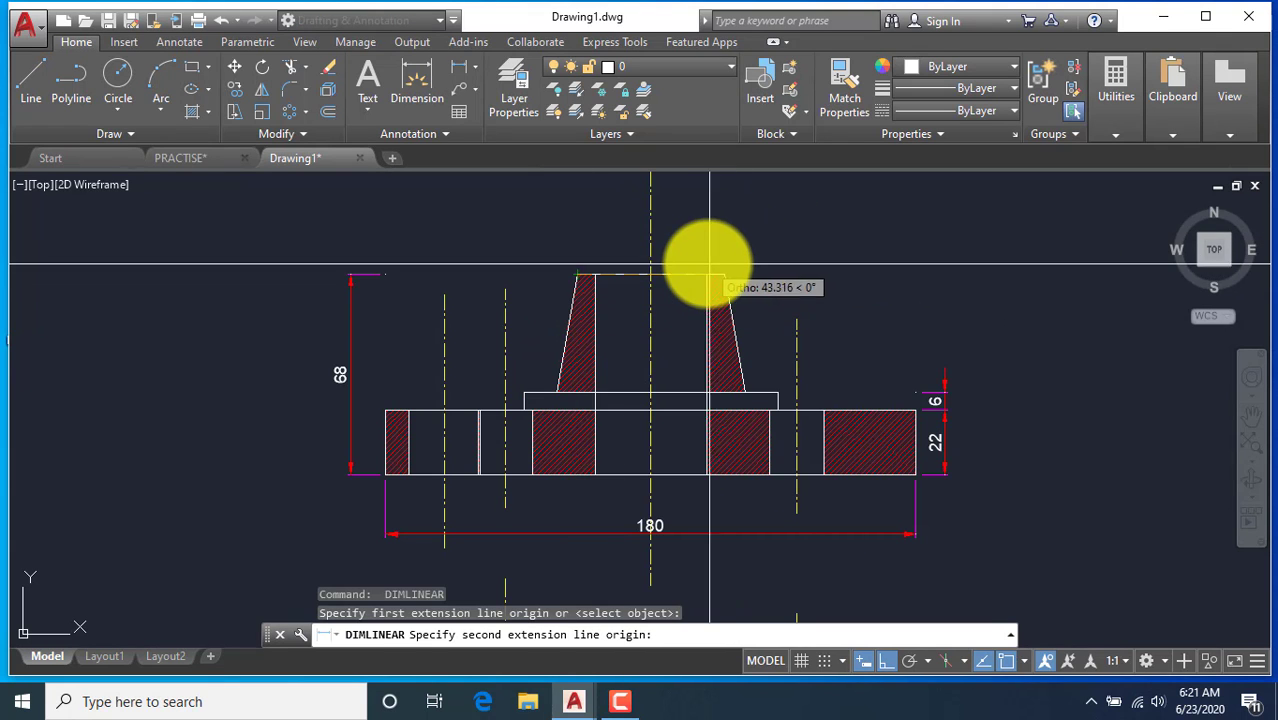
{"action": "left_click", "coordinate": [723, 274]}
{"action": "left_click", "coordinate": [718, 242]}
{"action": "scroll", "coordinate": [719, 239], "scroll_direction": "up", "scroll_amount": 1}
{"action": "scroll", "coordinate": [620, 300], "scroll_direction": "down", "scroll_amount": 1}
{"action": "right_click", "coordinate": [747, 268]}
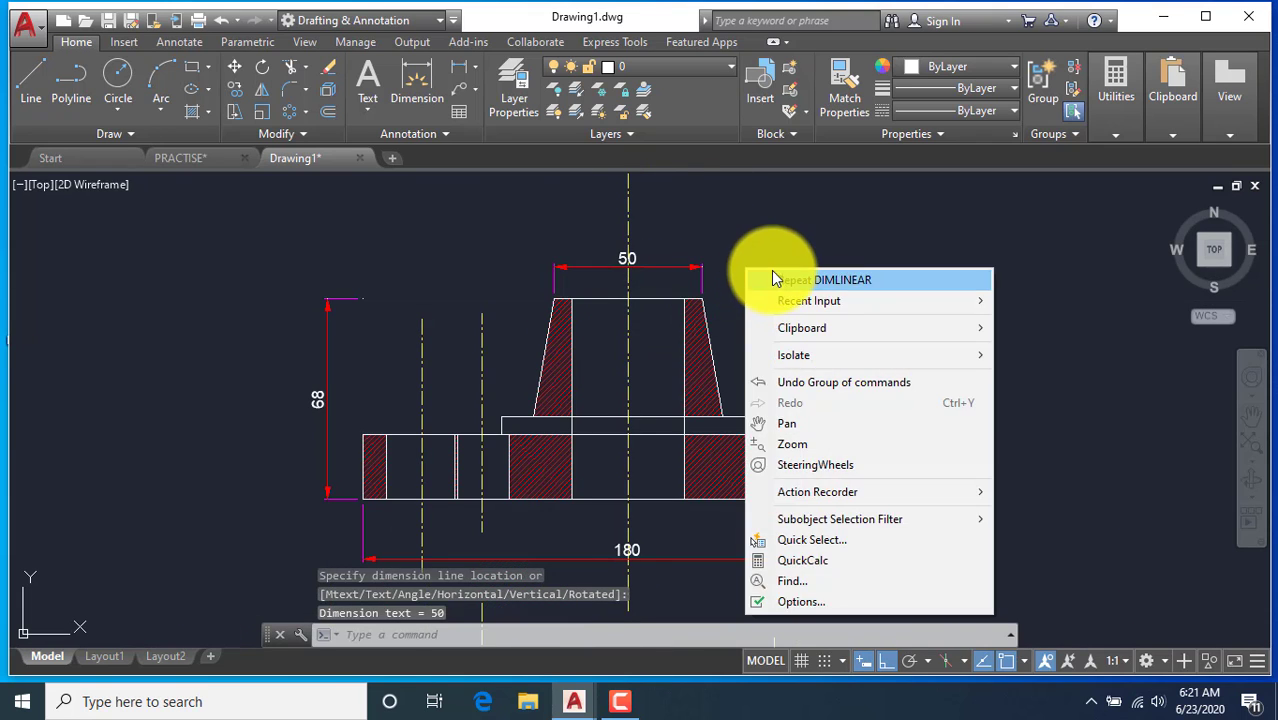
{"action": "left_click", "coordinate": [772, 277]}
{"action": "left_click", "coordinate": [684, 297]}
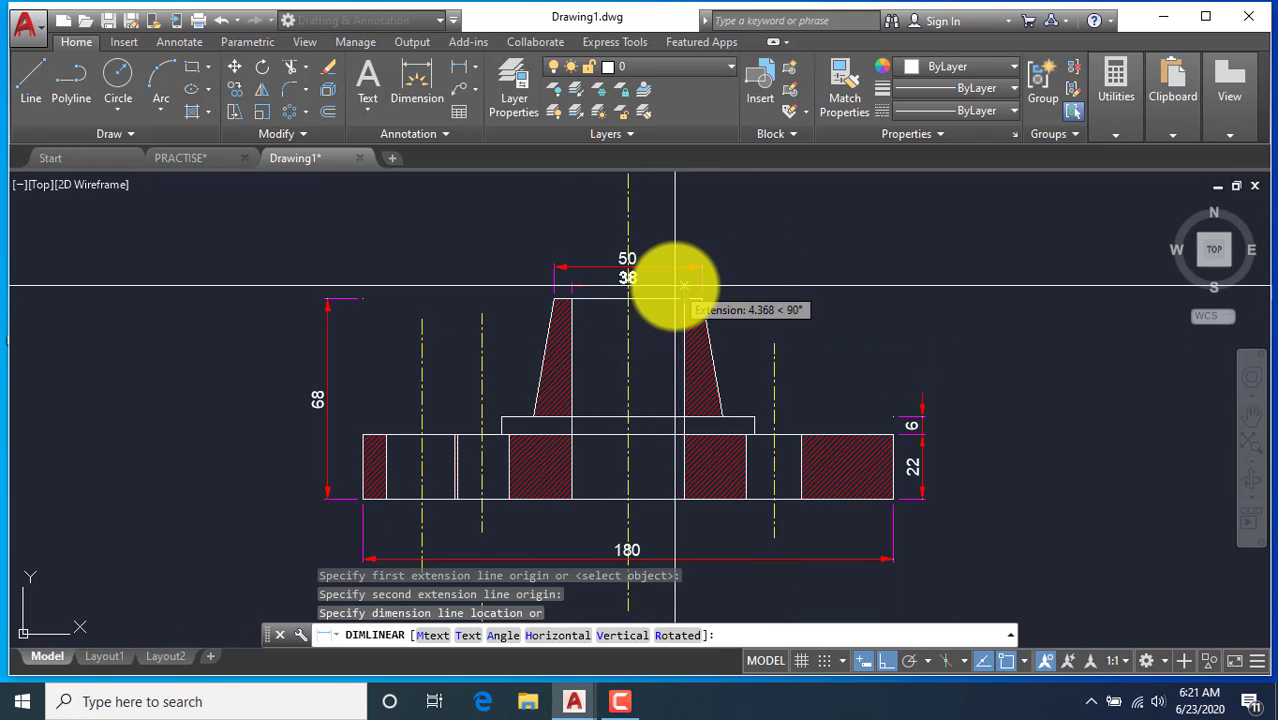
{"action": "scroll", "coordinate": [670, 277], "scroll_direction": "up", "scroll_amount": 3}
{"action": "key", "text": "Escape"}
{"action": "scroll", "coordinate": [690, 335], "scroll_direction": "down", "scroll_amount": 5}
{"action": "right_click", "coordinate": [733, 243]}
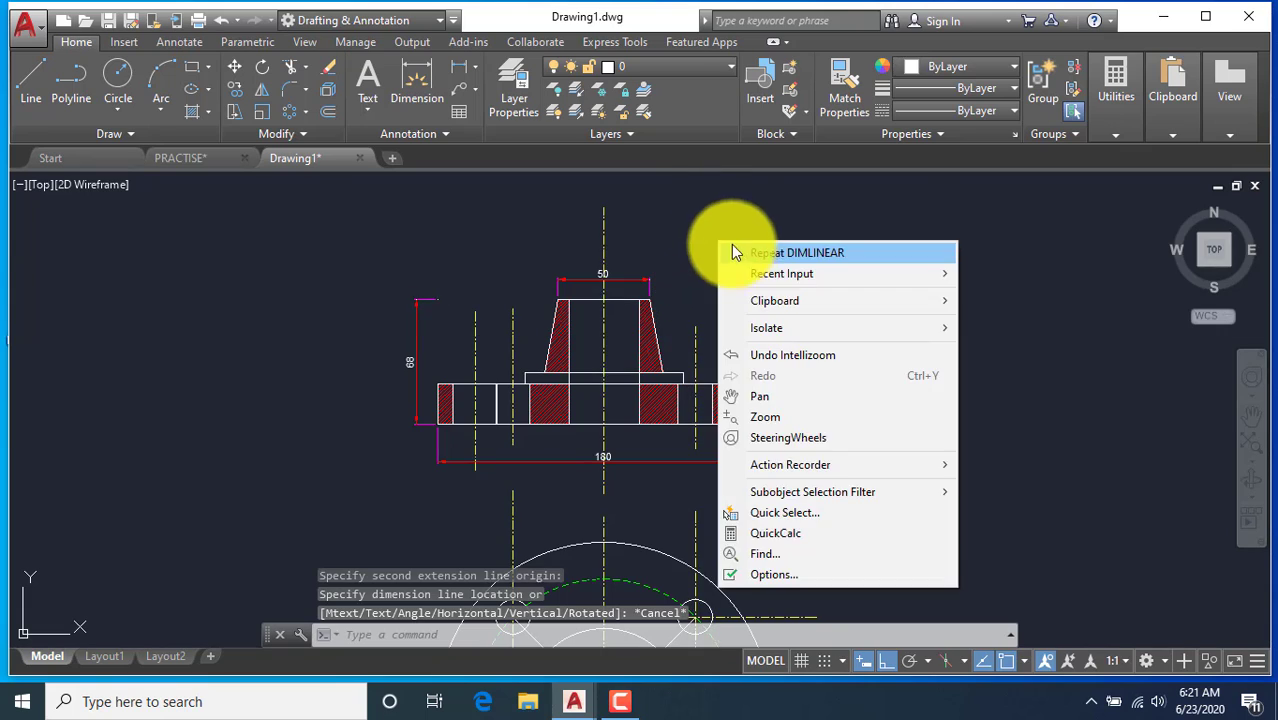
{"action": "left_click", "coordinate": [748, 248]}
{"action": "scroll", "coordinate": [471, 351], "scroll_direction": "up", "scroll_amount": 2}
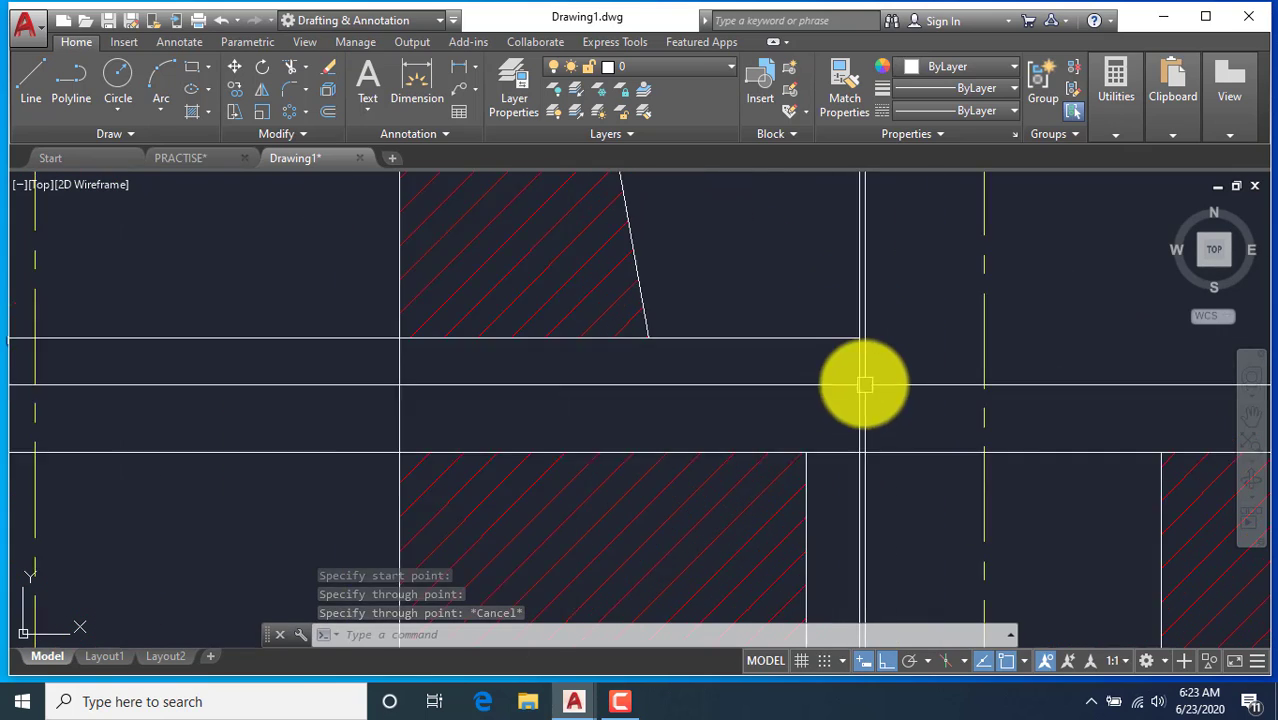
{"action": "scroll", "coordinate": [865, 385], "scroll_direction": "up", "scroll_amount": 2}
{"action": "scroll", "coordinate": [605, 260], "scroll_direction": "down", "scroll_amount": 9}
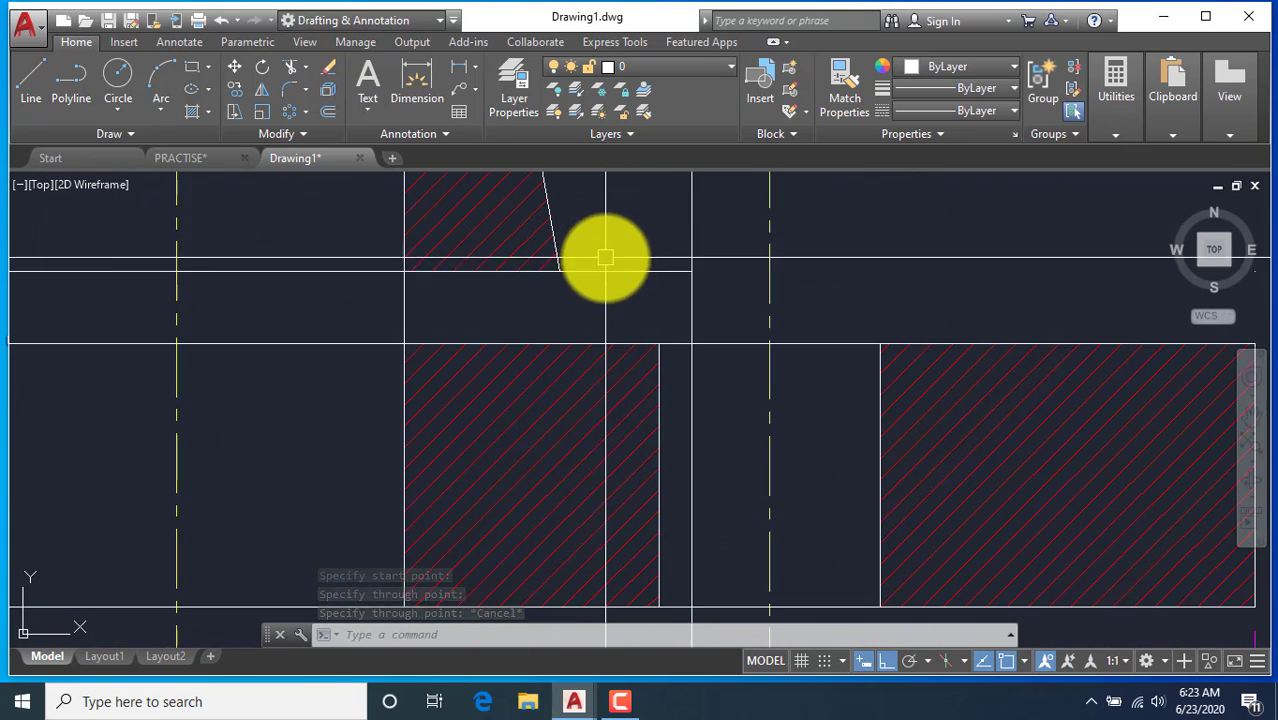
Add a linear dimension for the raised face's width between its two vertical projection lines, placed above the hub width dimension.
{"action": "scroll", "coordinate": [582, 328], "scroll_direction": "down", "scroll_amount": 2}
{"action": "scroll", "coordinate": [599, 228], "scroll_direction": "up", "scroll_amount": 2}
{"action": "scroll", "coordinate": [570, 370], "scroll_direction": "down", "scroll_amount": 2}
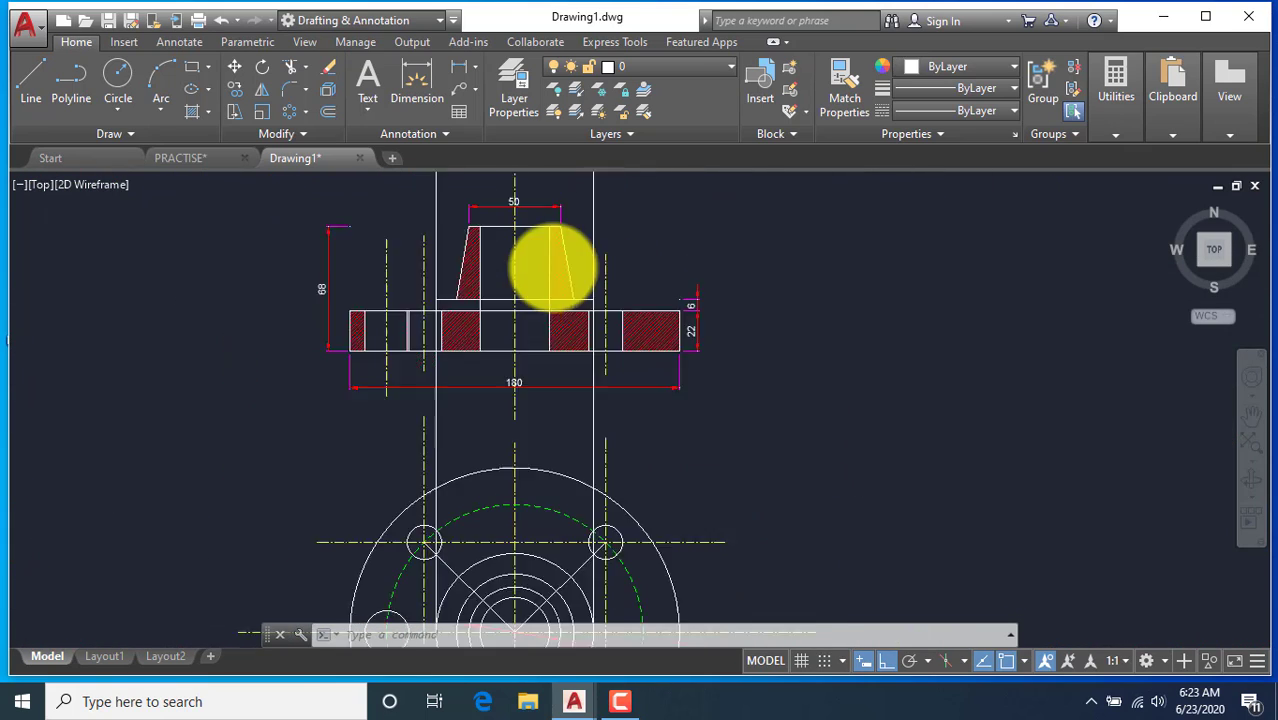
{"action": "left_click", "coordinate": [500, 97]}
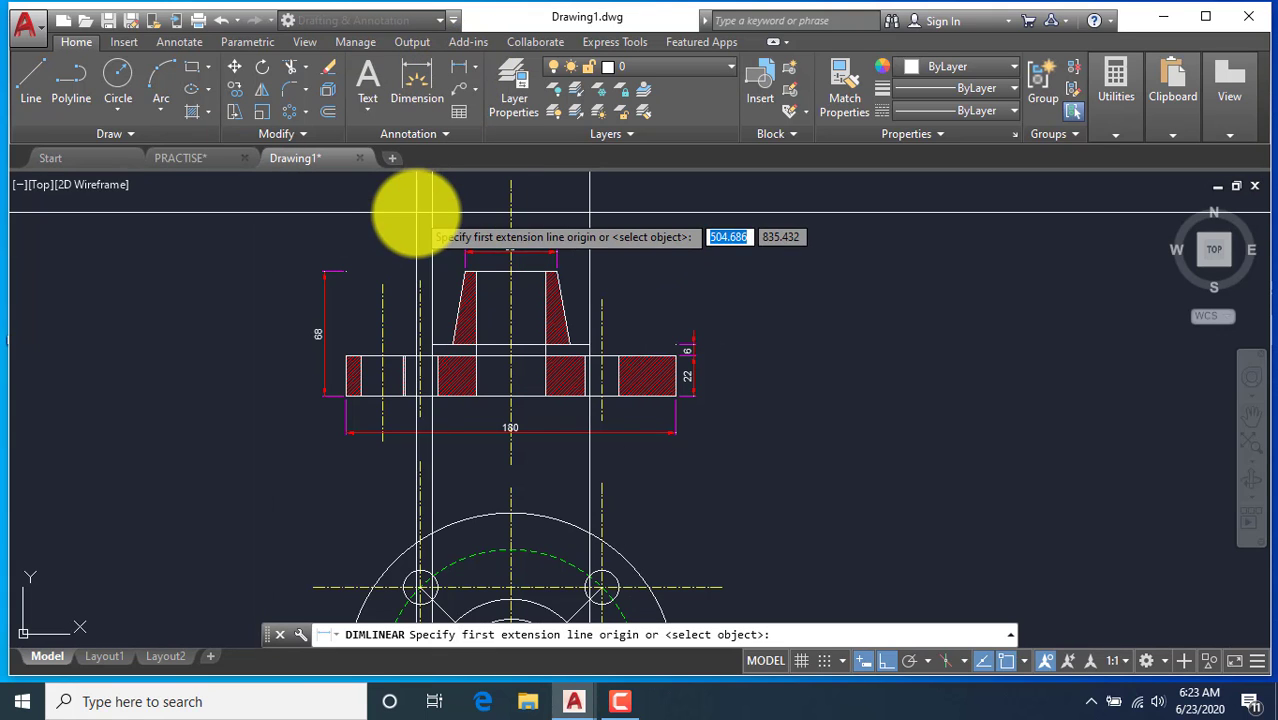
{"action": "left_click", "coordinate": [432, 210]}
{"action": "left_click", "coordinate": [589, 210]}
{"action": "scroll", "coordinate": [568, 223], "scroll_direction": "up", "scroll_amount": 4}
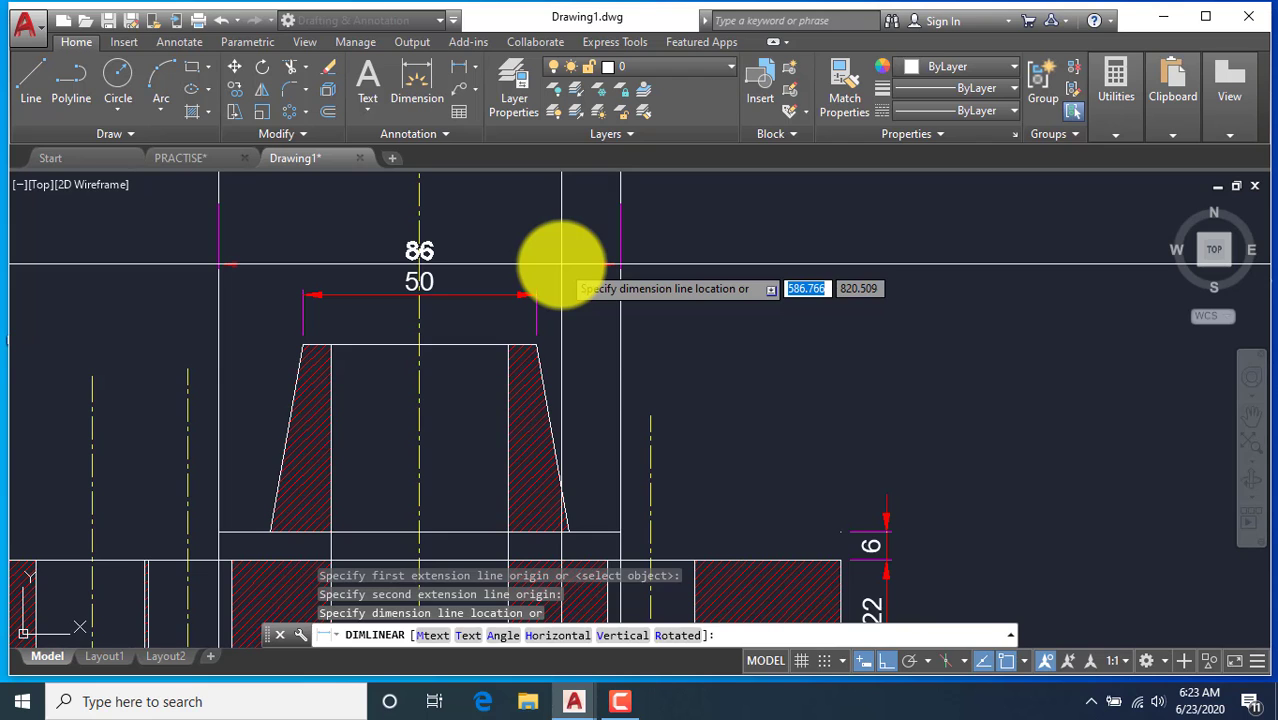
{"action": "left_click", "coordinate": [563, 264]}
{"action": "scroll", "coordinate": [670, 340], "scroll_direction": "down", "scroll_amount": 2}
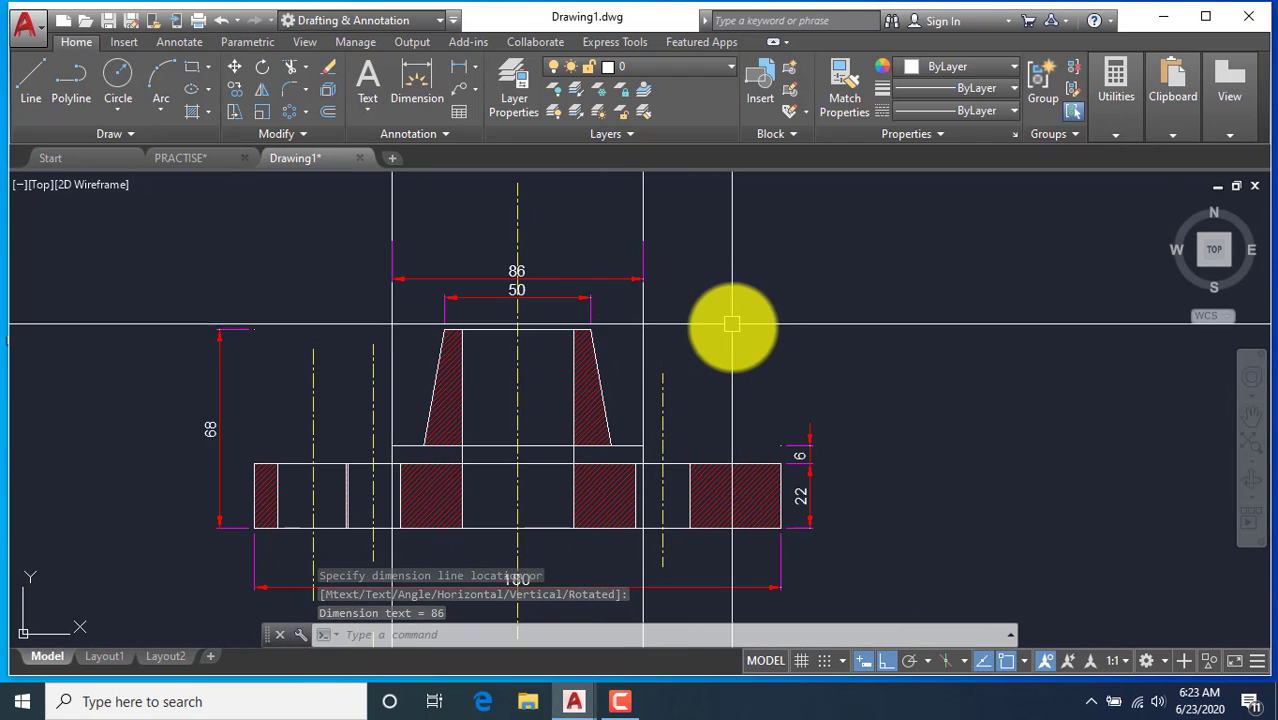
Delete the two vertical projection lines that extend above the section view from the raised face's edges.
{"action": "scroll", "coordinate": [680, 245], "scroll_direction": "down", "scroll_amount": 2}
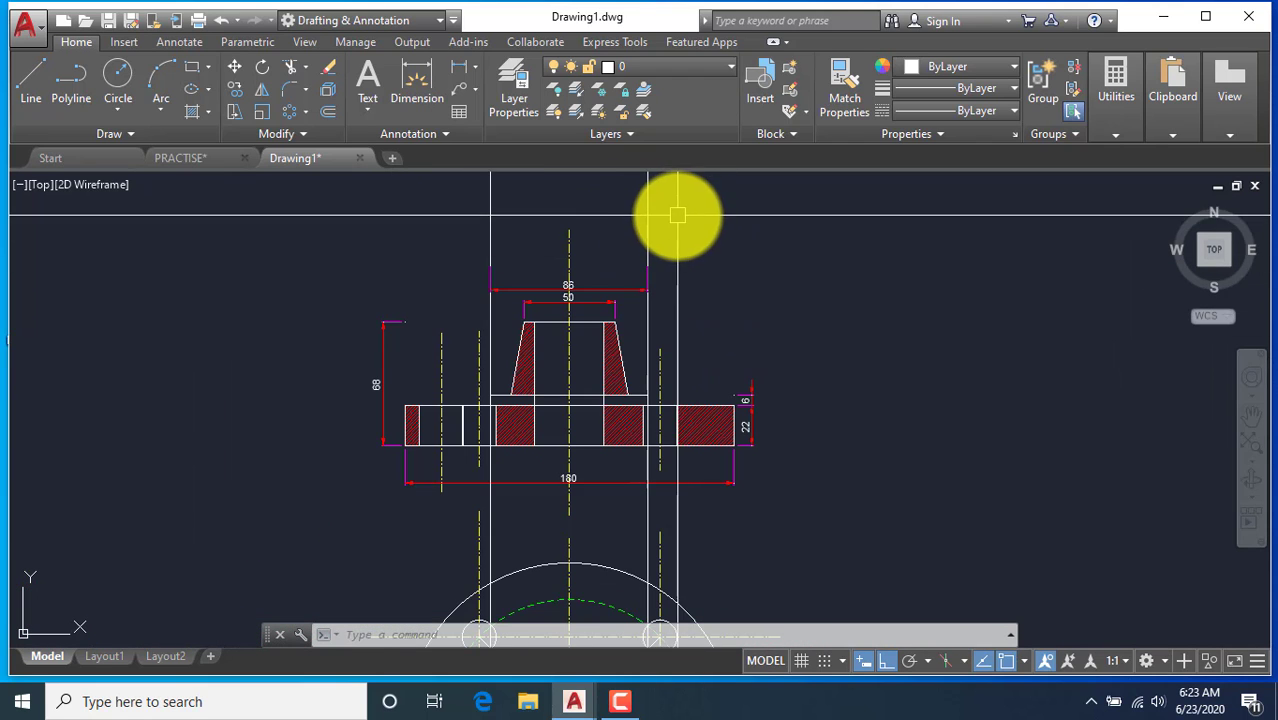
{"action": "left_click", "coordinate": [673, 214]}
{"action": "left_click", "coordinate": [456, 205]}
{"action": "key", "text": "Delete"}
Edit the raised face's width dimension text to add a diameter symbol before the value.
{"action": "middle_click_drag", "start_coordinate": [568, 285], "coordinate": [536, 265]}
{"action": "scroll", "coordinate": [536, 265], "scroll_direction": "up", "scroll_amount": 4}
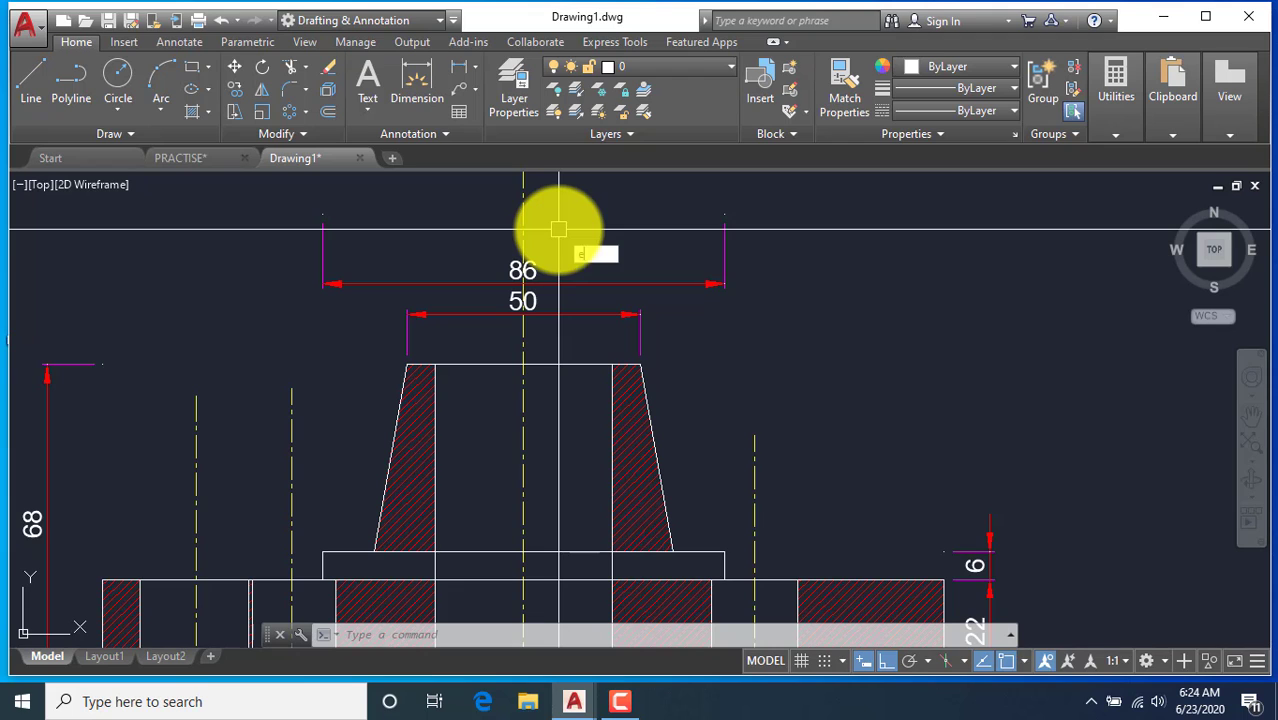
{"action": "type", "text": "d"}
{"action": "key", "text": "Return"}
{"action": "scroll", "coordinate": [528, 280], "scroll_direction": "up", "scroll_amount": 2}
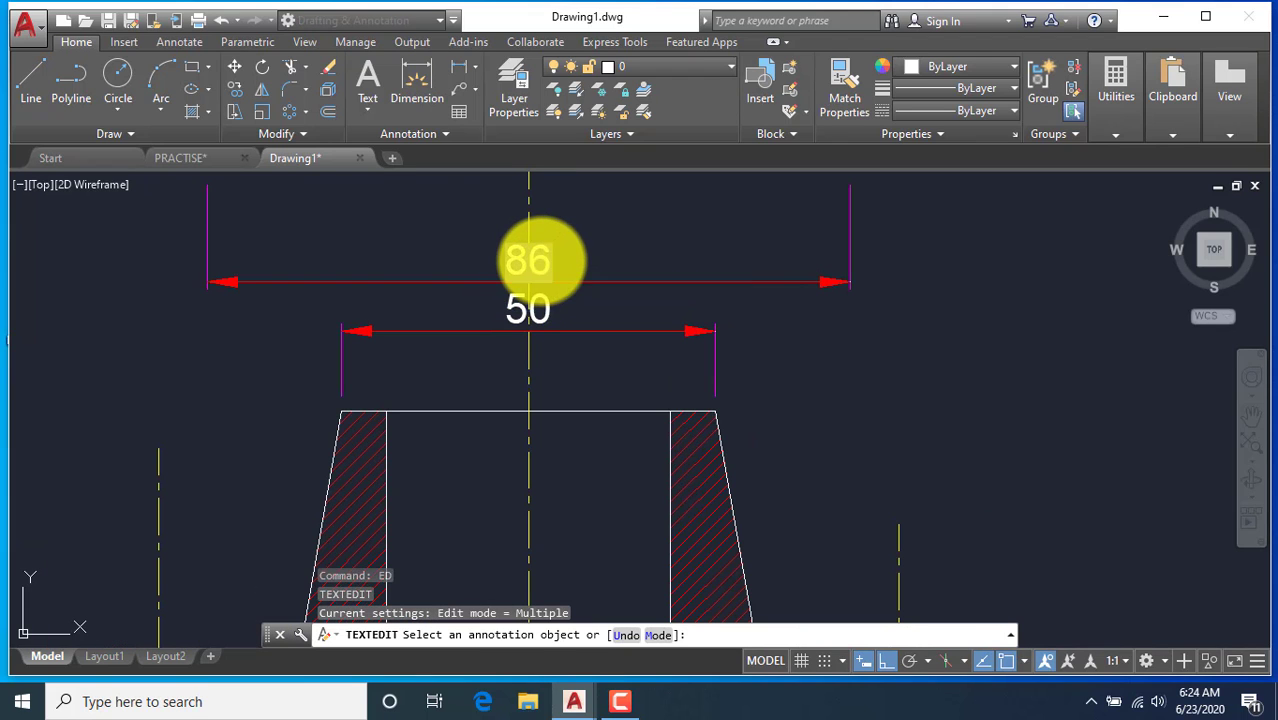
{"action": "left_click", "coordinate": [541, 260]}
{"action": "left_click", "coordinate": [909, 92]}
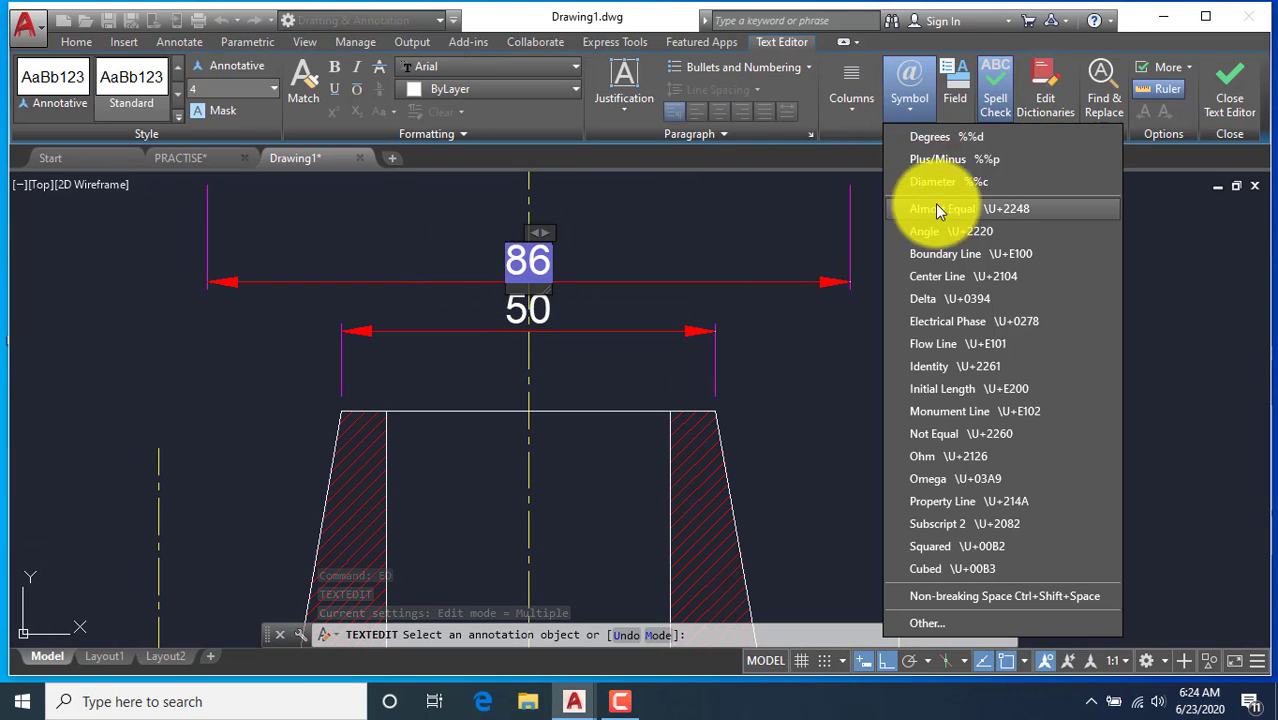
{"action": "left_click", "coordinate": [935, 180]}
{"action": "left_click", "coordinate": [1212, 104]}
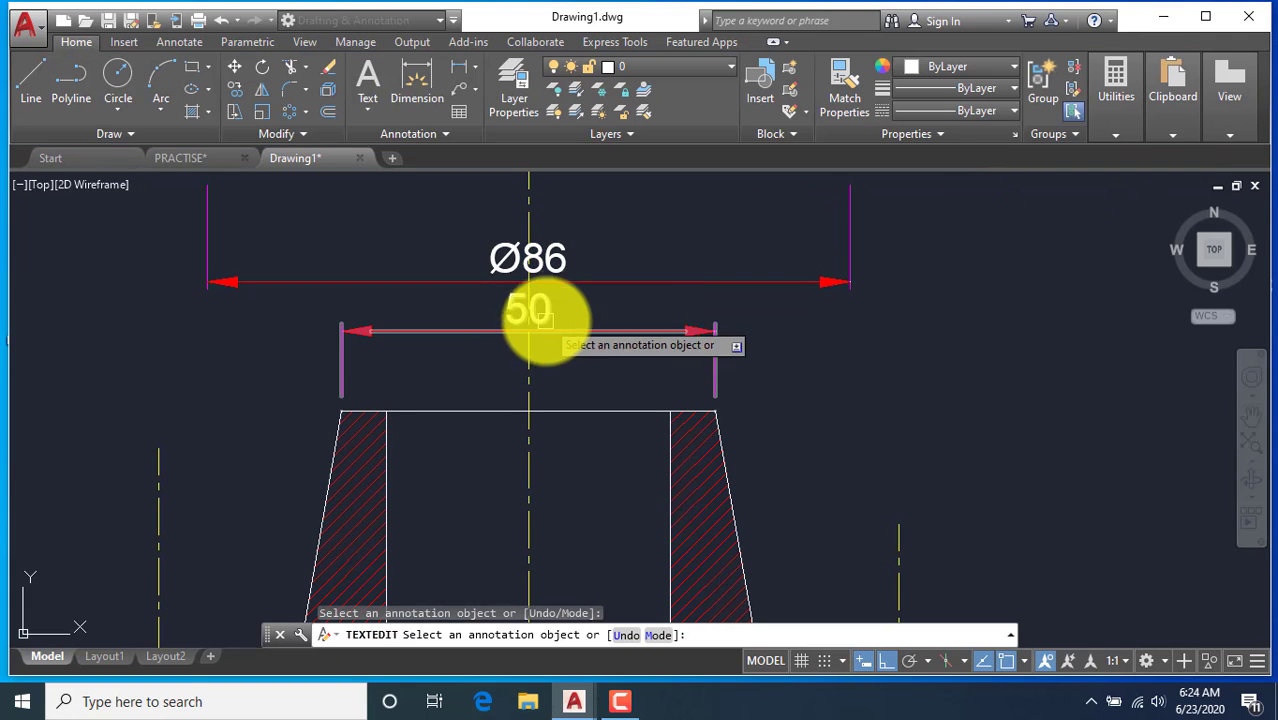
Add a diameter symbol before the hub top's width dimension value and save the text change.
{"action": "left_click", "coordinate": [541, 316]}
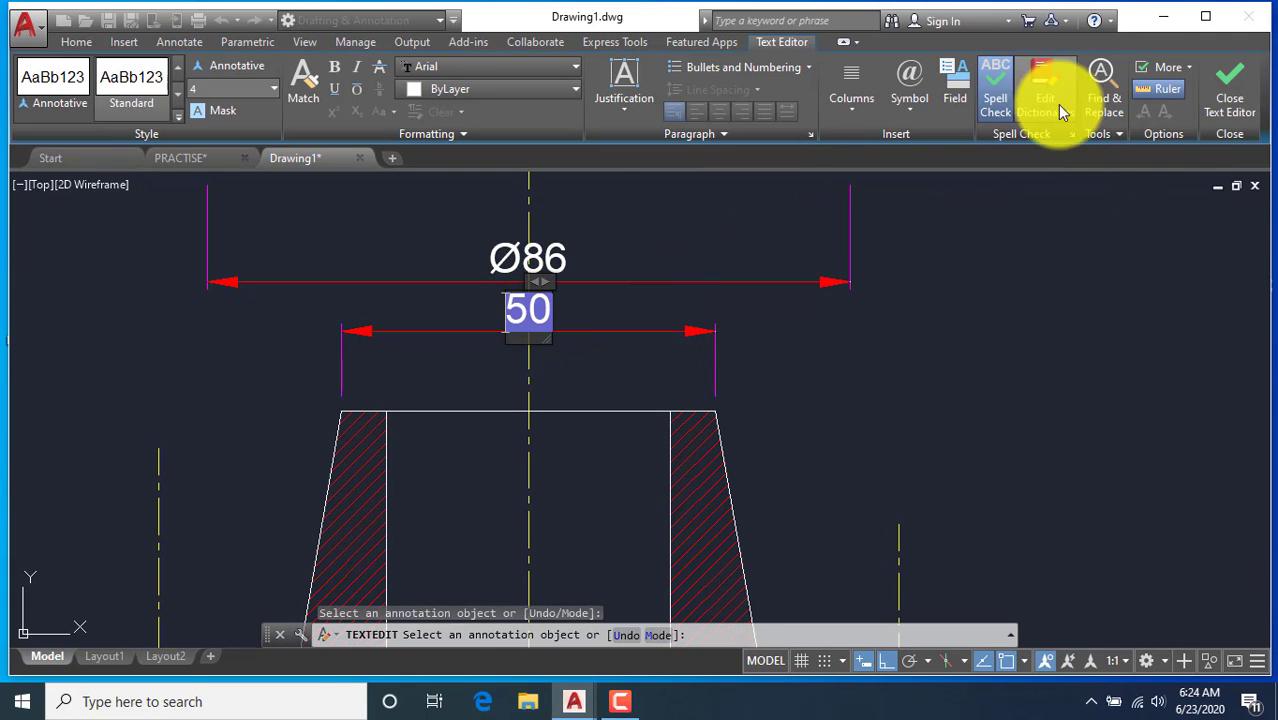
{"action": "left_click", "coordinate": [903, 112]}
{"action": "left_click", "coordinate": [921, 174]}
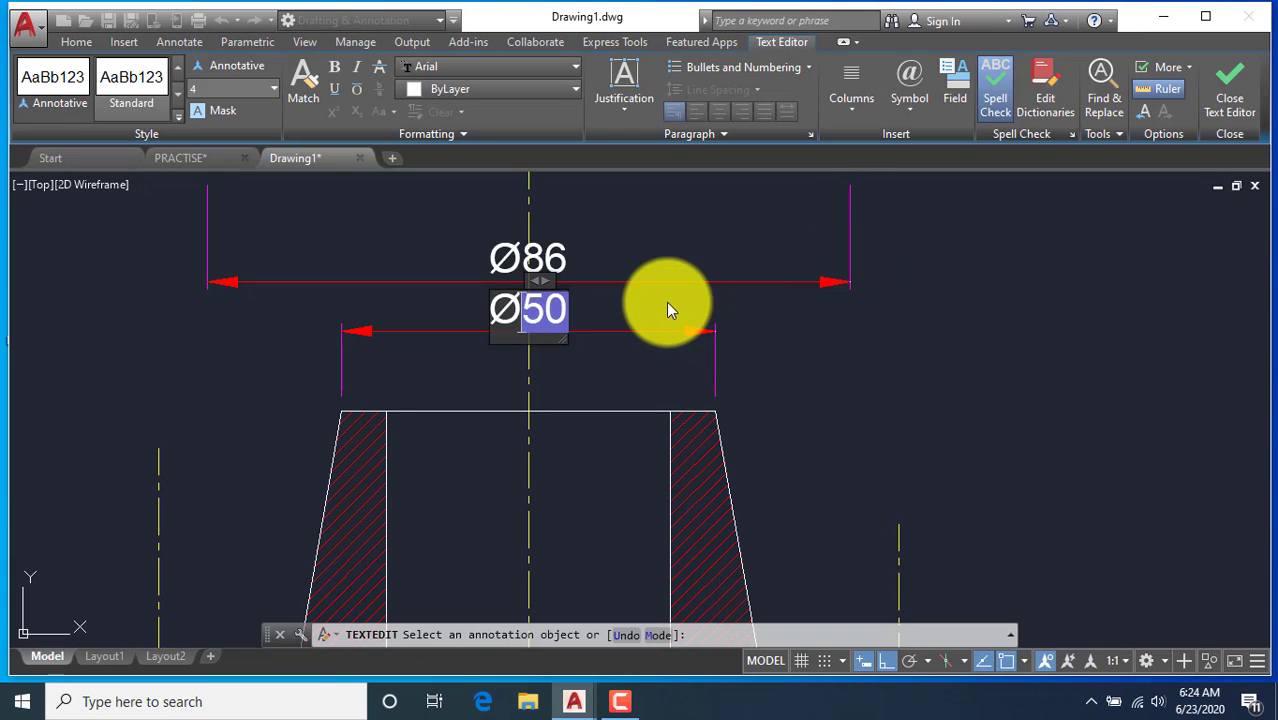
{"action": "key", "text": "Escape"}
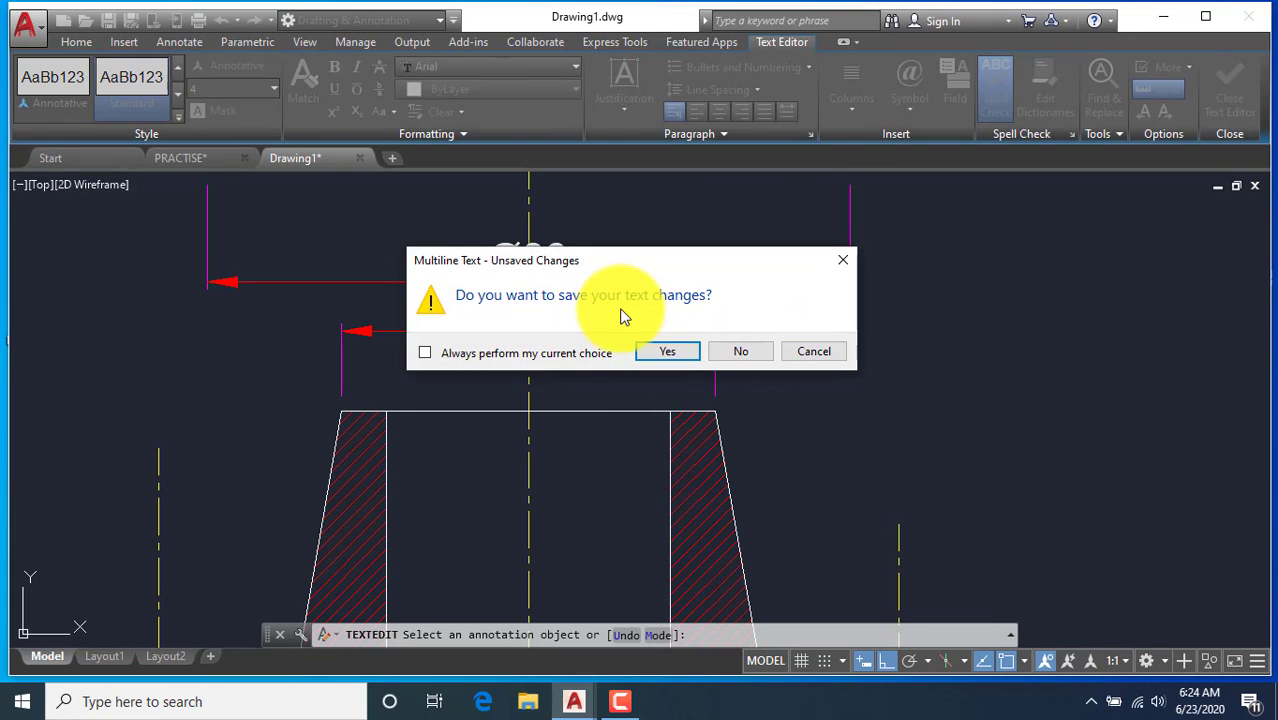
{"action": "left_click", "coordinate": [665, 351]}
{"action": "scroll", "coordinate": [500, 340], "scroll_direction": "down", "scroll_amount": 5}
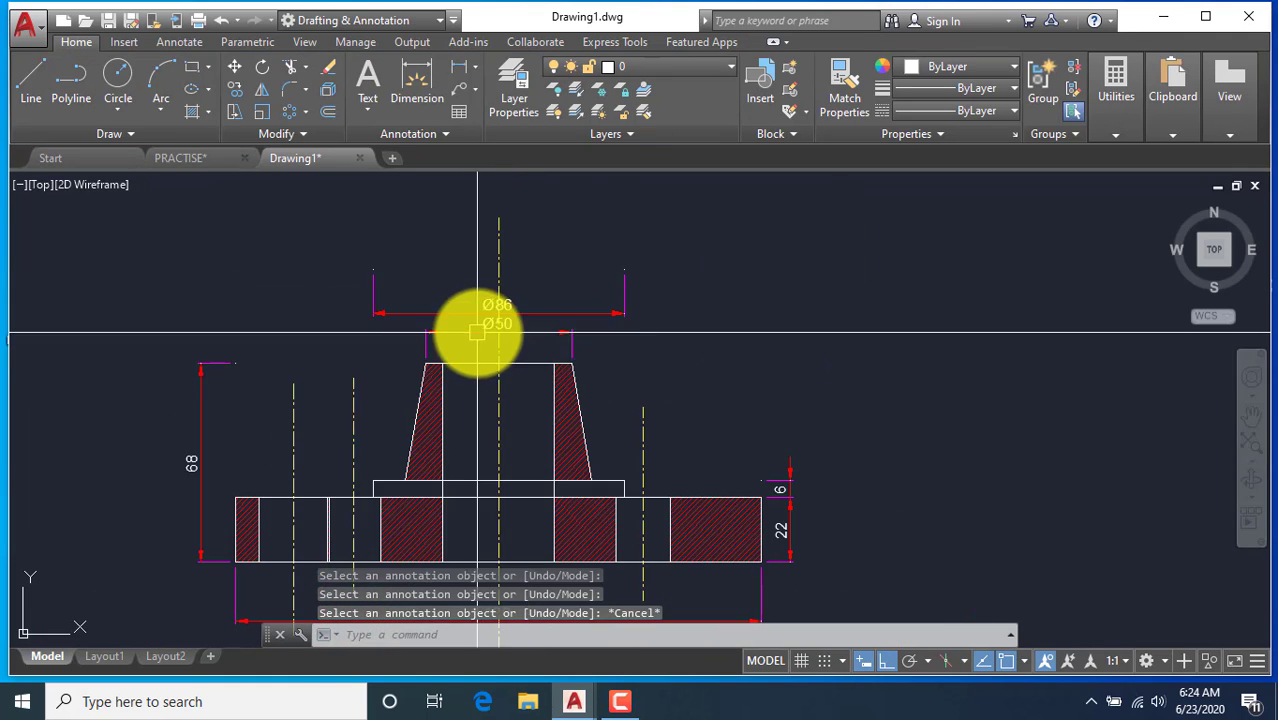
Add a linear dimension for the width of the tapered hub's base, placed above the hub top's dimension.
{"action": "scroll", "coordinate": [518, 365], "scroll_direction": "up", "scroll_amount": 3}
{"action": "scroll", "coordinate": [518, 365], "scroll_direction": "down", "scroll_amount": 2}
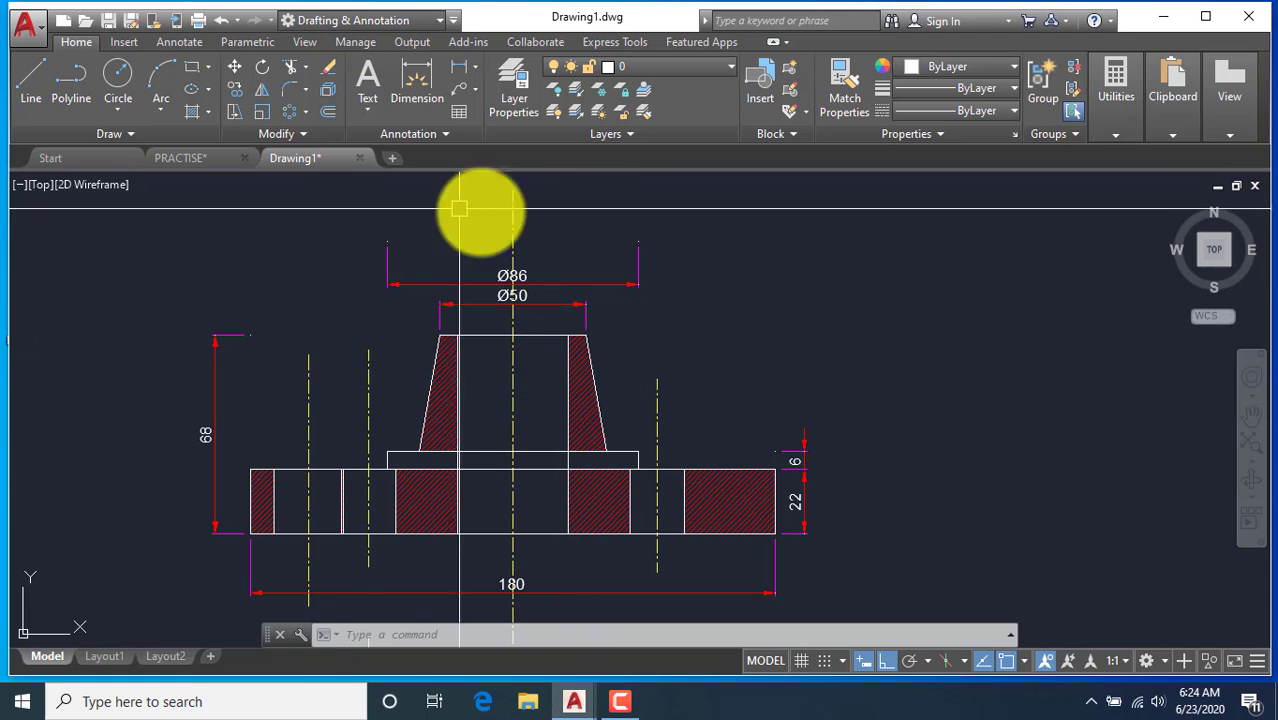
{"action": "left_click", "coordinate": [476, 70]}
{"action": "left_click", "coordinate": [454, 97]}
{"action": "scroll", "coordinate": [438, 439], "scroll_direction": "up", "scroll_amount": 2}
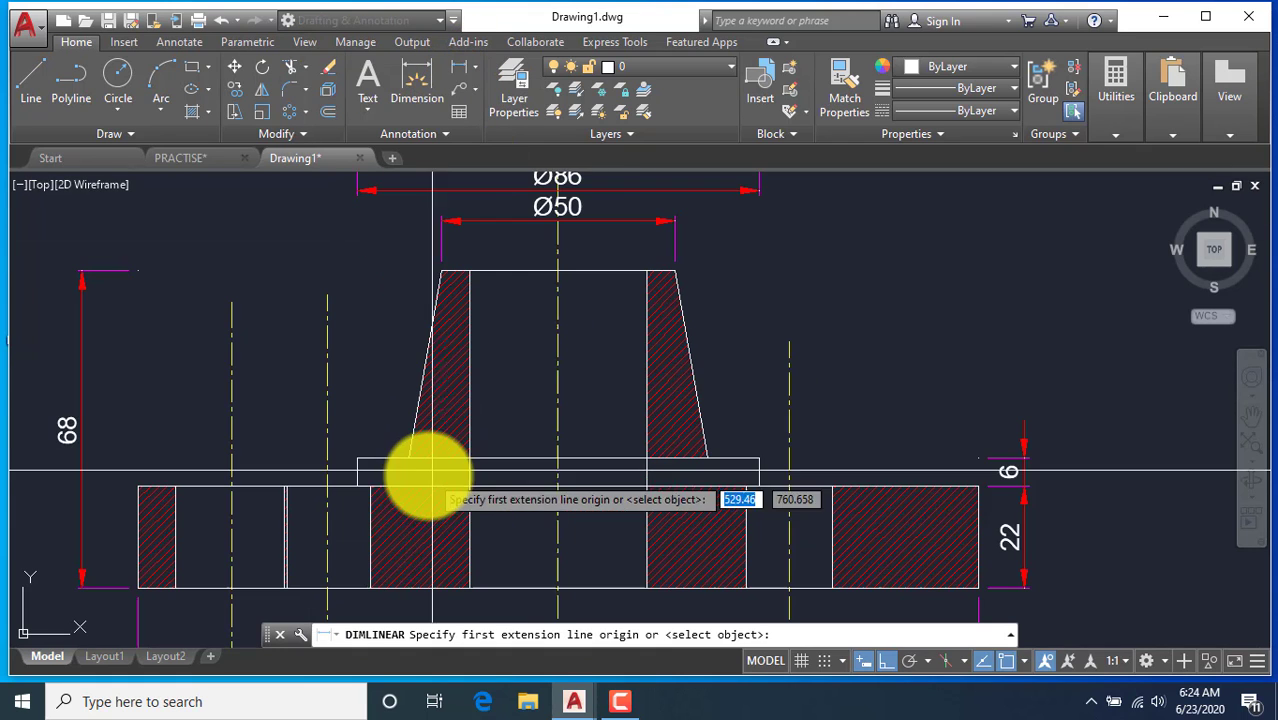
{"action": "left_click", "coordinate": [410, 458]}
{"action": "left_click", "coordinate": [712, 457]}
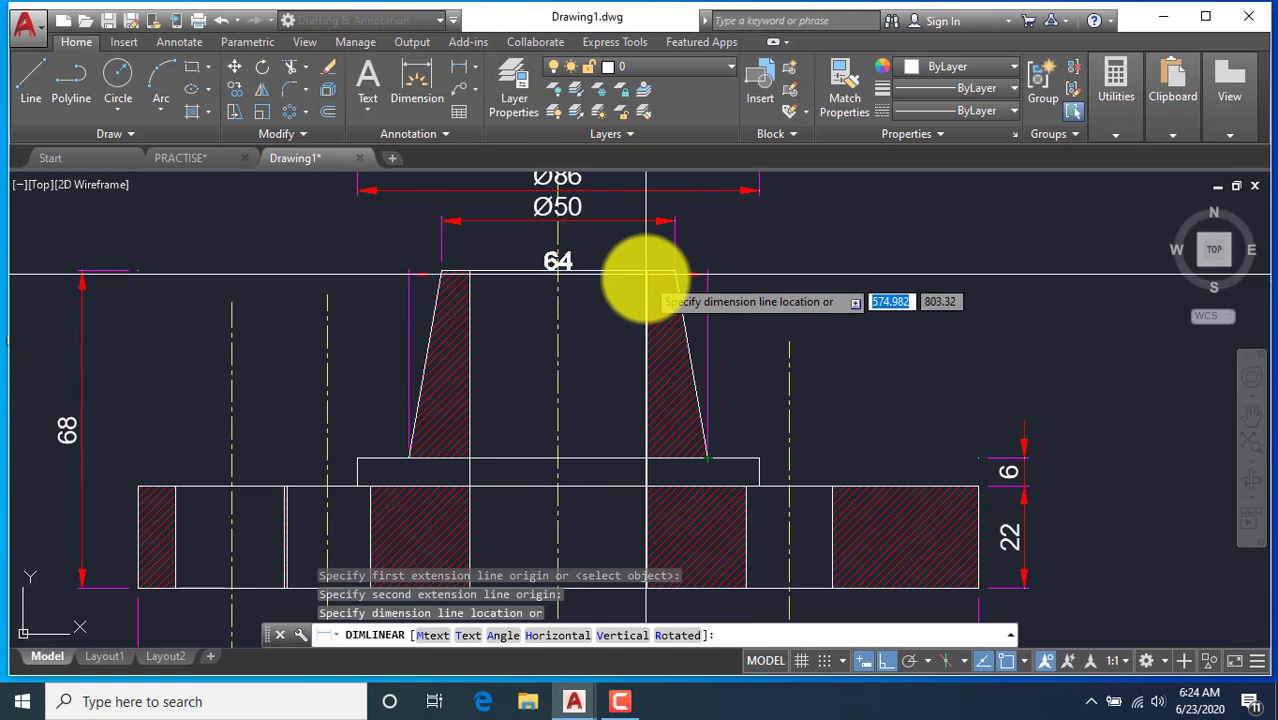
{"action": "scroll", "coordinate": [640, 240], "scroll_direction": "up", "scroll_amount": 3}
{"action": "scroll", "coordinate": [634, 245], "scroll_direction": "up", "scroll_amount": 1}
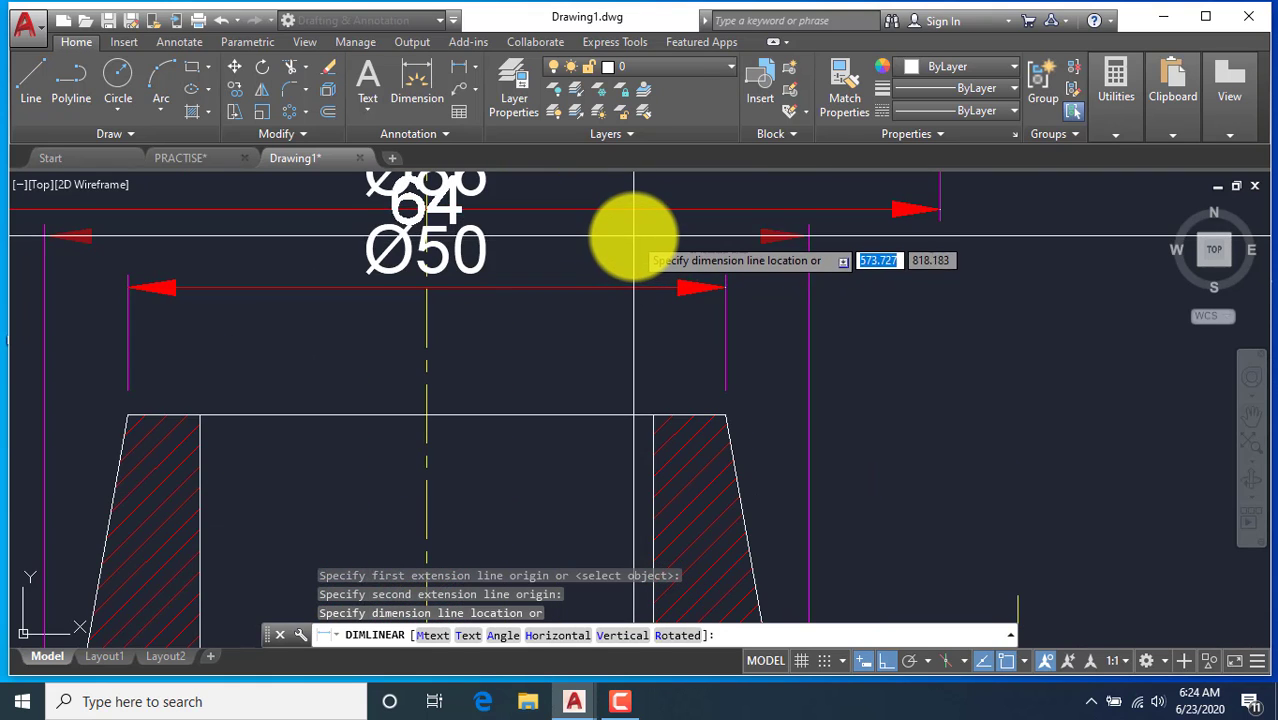
{"action": "left_click", "coordinate": [633, 214]}
Move the raised face's diameter dimension higher so it clears the hub base dimension.
{"action": "scroll", "coordinate": [757, 229], "scroll_direction": "down", "scroll_amount": 3}
{"action": "scroll", "coordinate": [757, 229], "scroll_direction": "up", "scroll_amount": 3}
{"action": "left_click", "coordinate": [770, 298]}
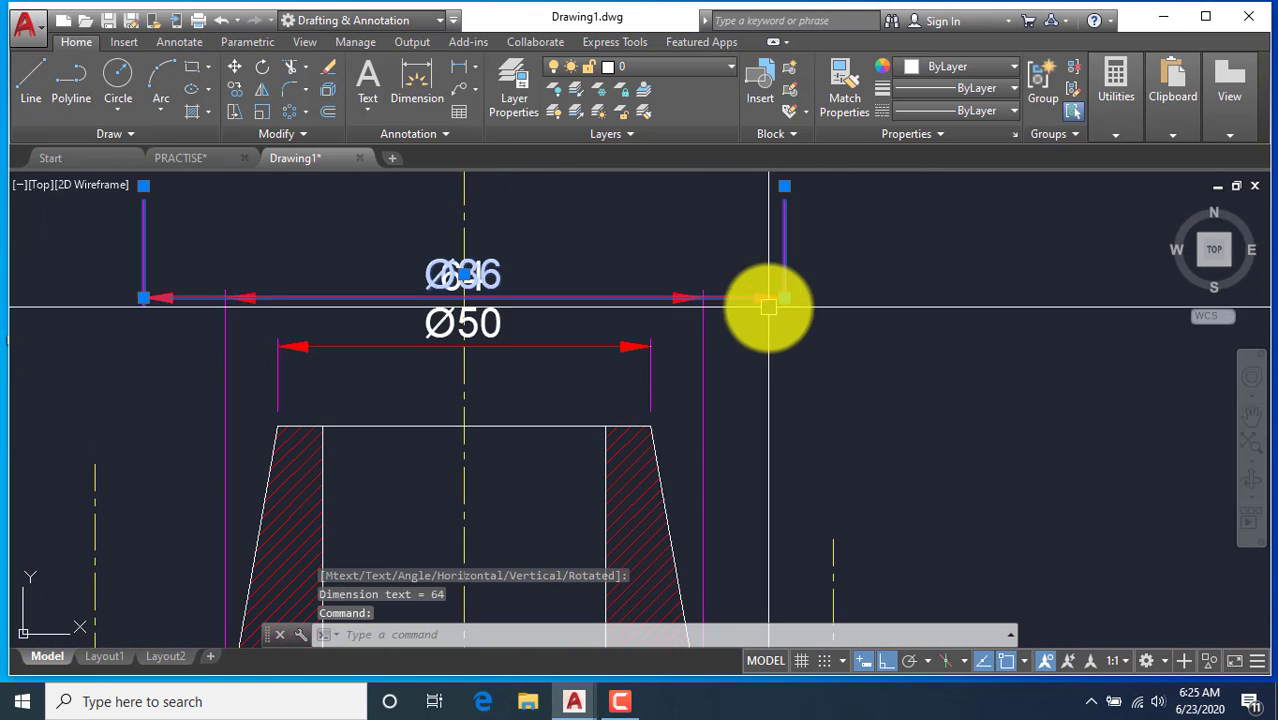
{"action": "left_click", "coordinate": [463, 274]}
{"action": "scroll", "coordinate": [540, 240], "scroll_direction": "down", "scroll_amount": 3}
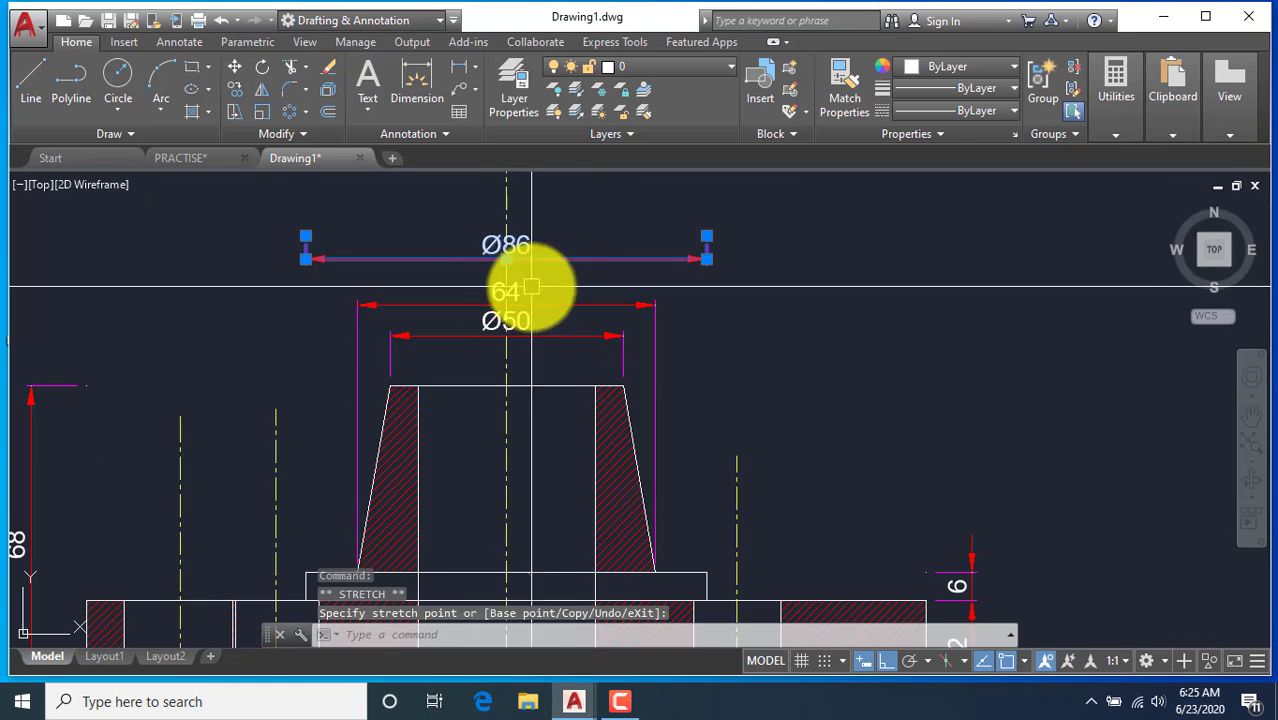
{"action": "scroll", "coordinate": [522, 292], "scroll_direction": "up", "scroll_amount": 3}
{"action": "key", "text": "Escape"}
Add a diameter symbol before the hub base dimension's value and finish the text editing.
{"action": "type", "text": "ed"}
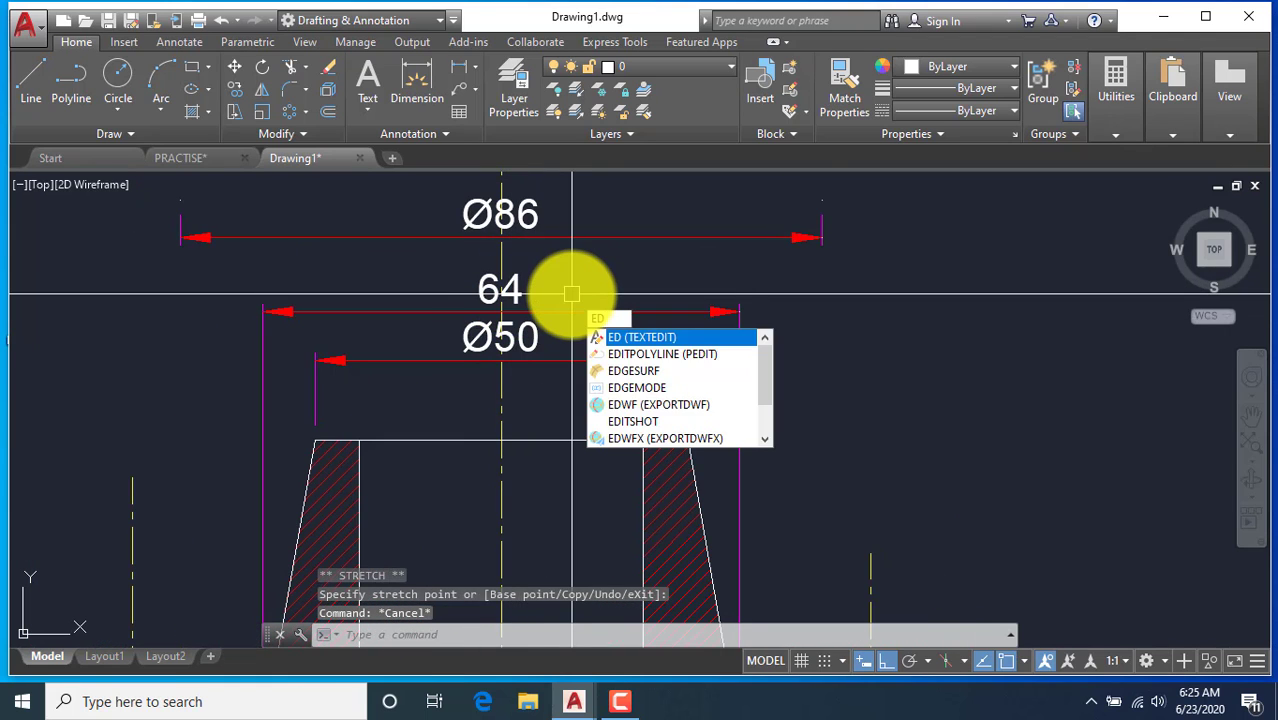
{"action": "key", "text": "Return"}
{"action": "left_click", "coordinate": [508, 291]}
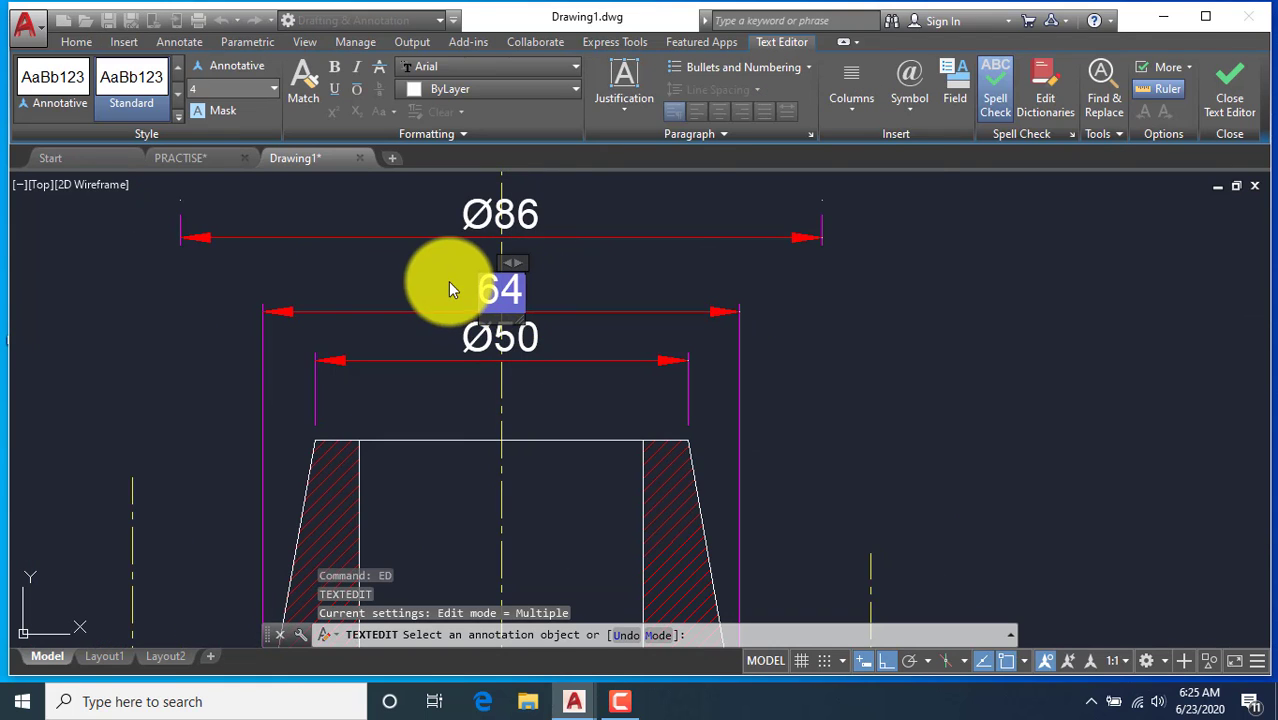
{"action": "left_click", "coordinate": [905, 117]}
{"action": "left_click", "coordinate": [930, 194]}
{"action": "key", "text": "Escape"}
{"action": "left_click", "coordinate": [772, 351]}
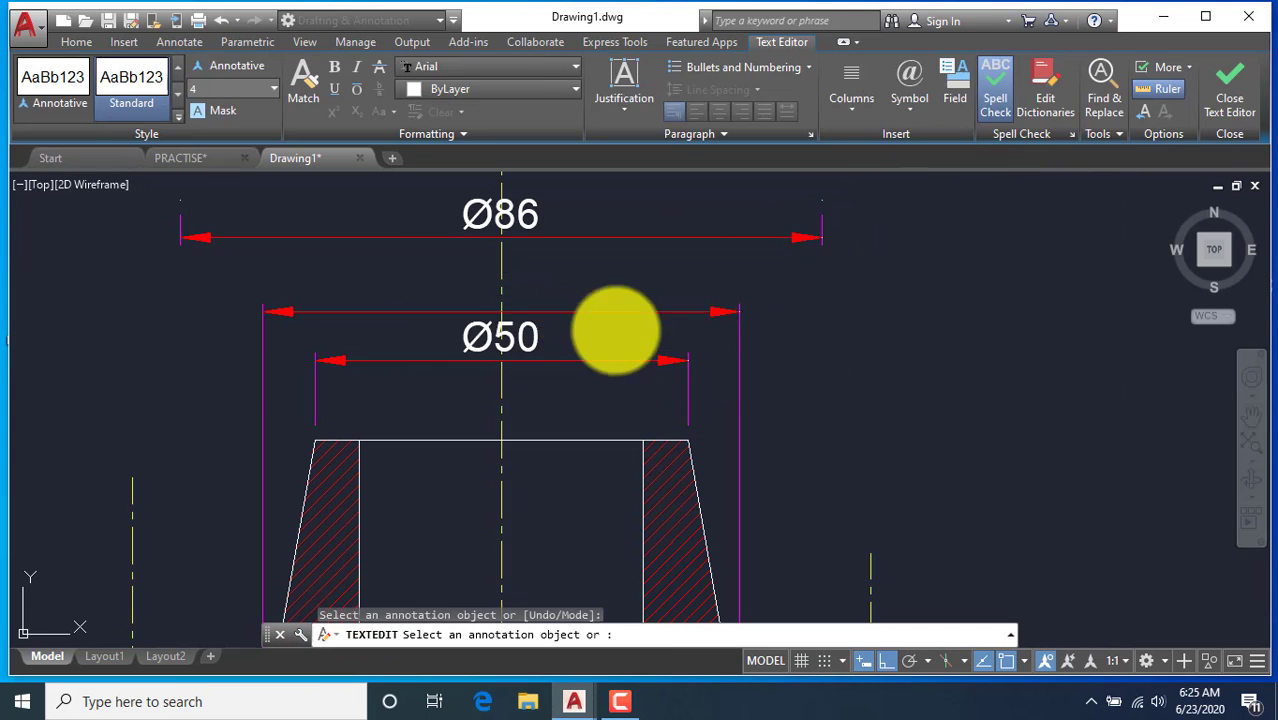
{"action": "key", "text": "Escape"}
Switch to the PRACTISE drawing and examine the plan view's hole callout, threaded hole label and remaining dimensions.
{"action": "scroll", "coordinate": [713, 313], "scroll_direction": "down", "scroll_amount": 8}
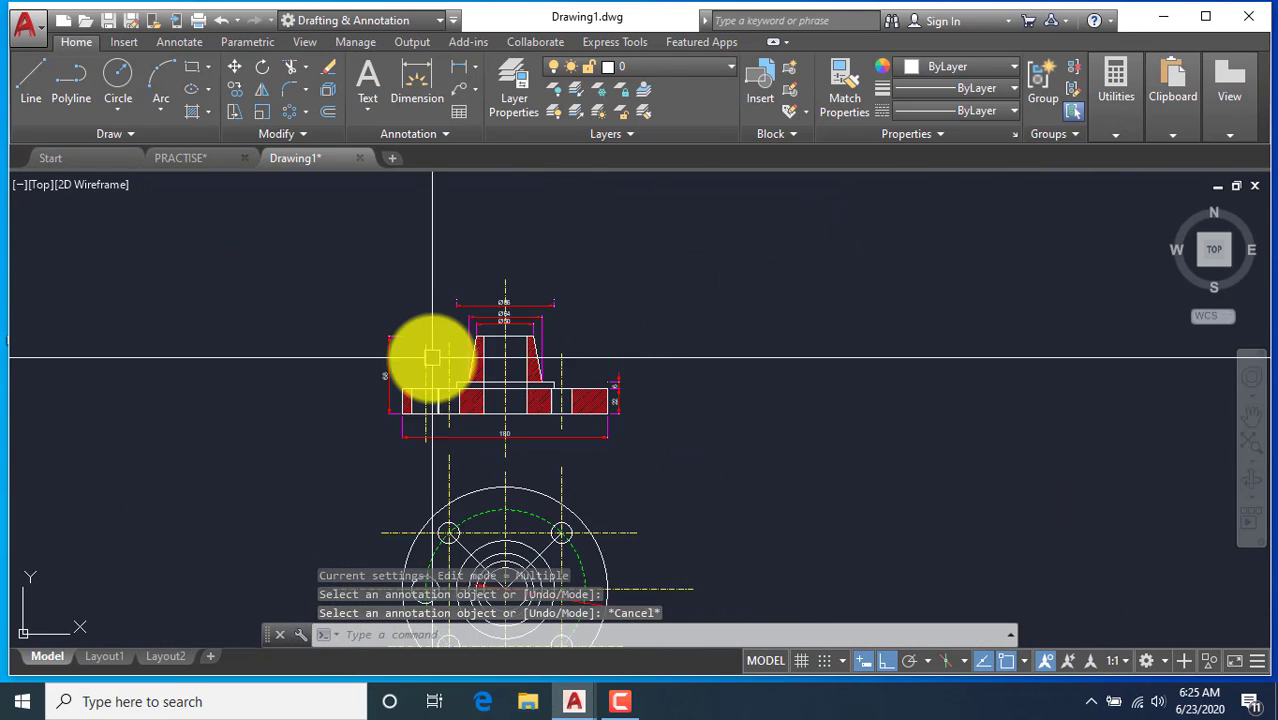
{"action": "scroll", "coordinate": [557, 345], "scroll_direction": "down", "scroll_amount": 2}
{"action": "scroll", "coordinate": [554, 515], "scroll_direction": "up", "scroll_amount": 2}
{"action": "scroll", "coordinate": [505, 220], "scroll_direction": "up", "scroll_amount": 2}
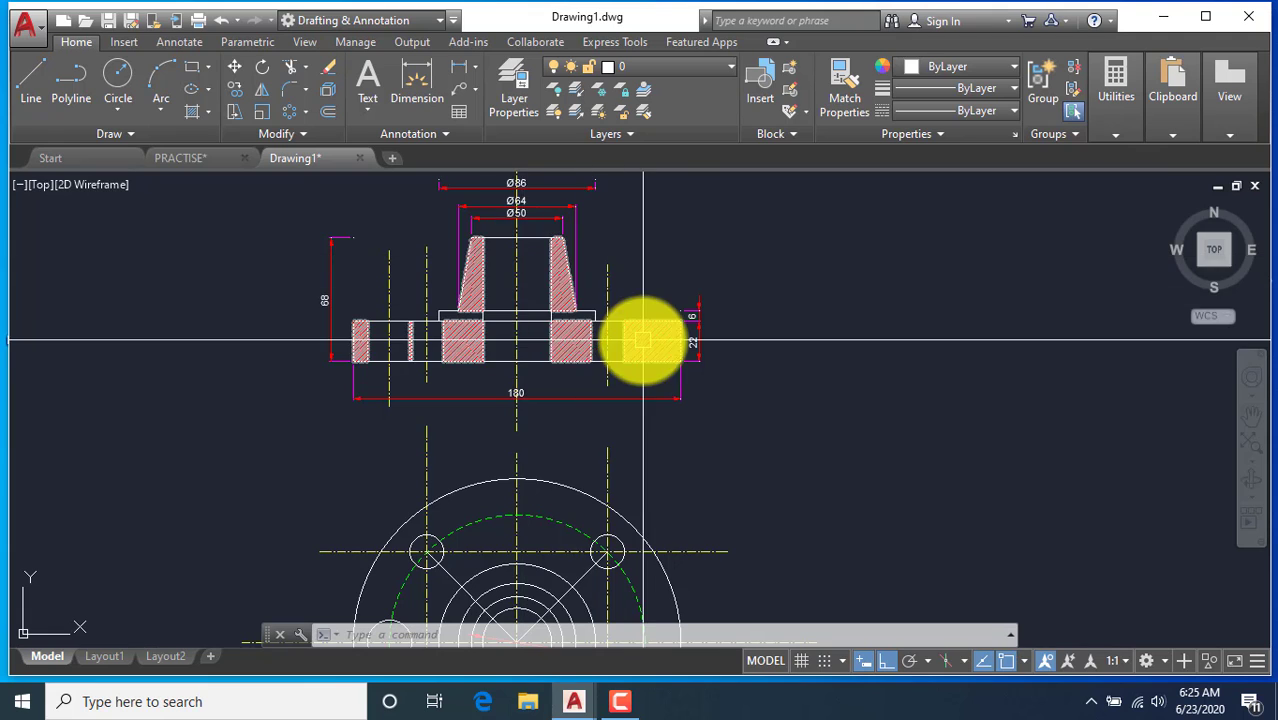
{"action": "left_click", "coordinate": [185, 158]}
{"action": "scroll", "coordinate": [530, 318], "scroll_direction": "up", "scroll_amount": 3}
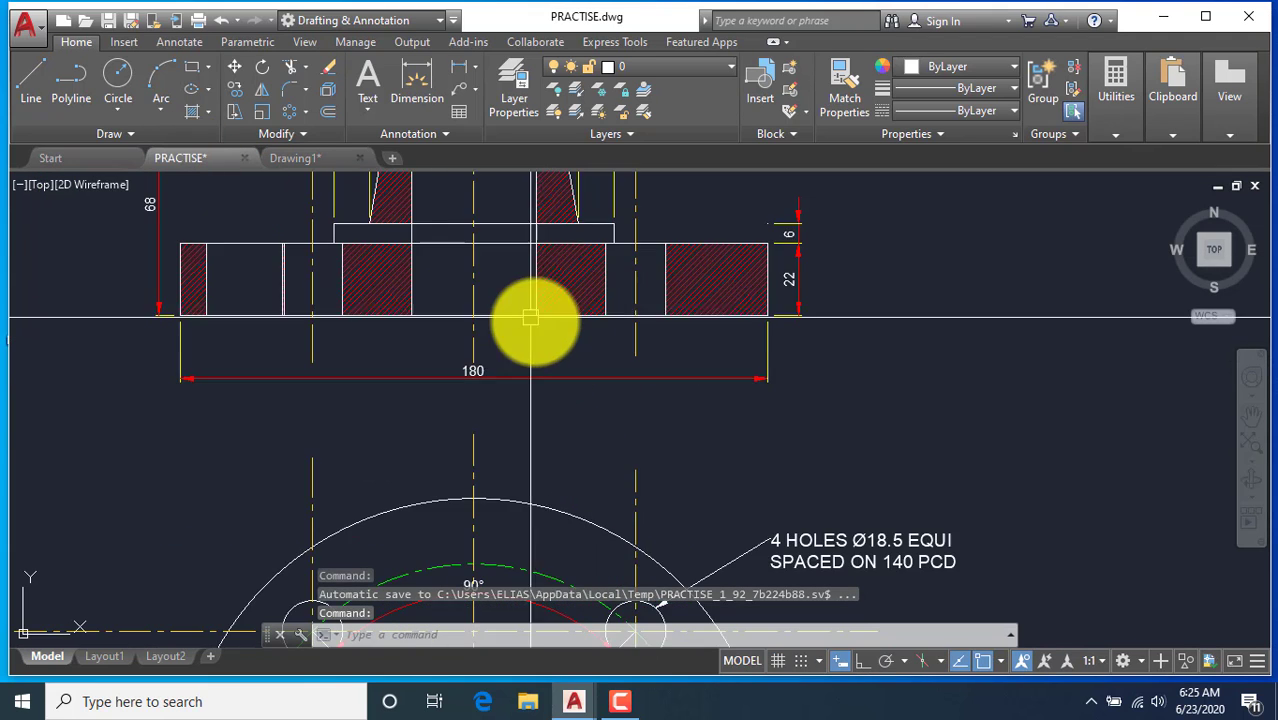
{"action": "scroll", "coordinate": [530, 318], "scroll_direction": "down", "scroll_amount": 3}
{"action": "scroll", "coordinate": [613, 428], "scroll_direction": "up", "scroll_amount": 3}
{"action": "scroll", "coordinate": [540, 466], "scroll_direction": "up", "scroll_amount": 1}
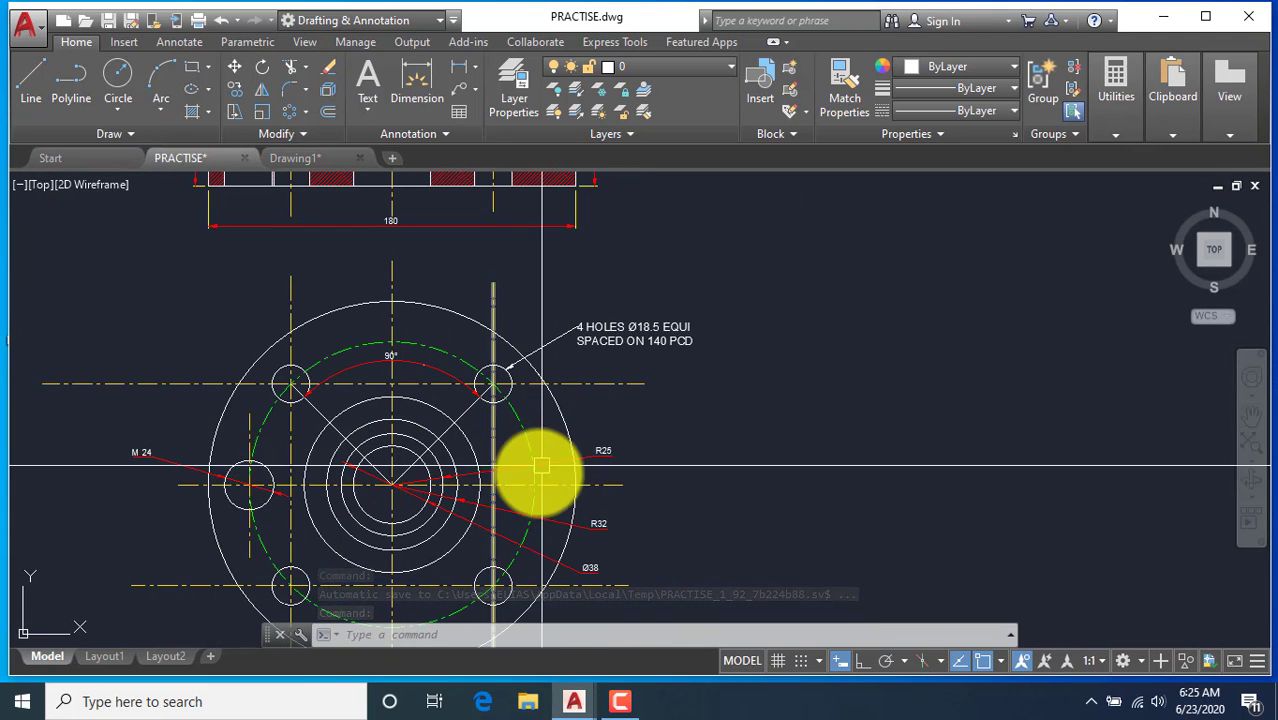
In Drawing1, add a diameter dimension to the larger hole at the plan view's left, placed outside the flange.
{"action": "left_click", "coordinate": [302, 160]}
{"action": "scroll", "coordinate": [358, 364], "scroll_direction": "up", "scroll_amount": 3}
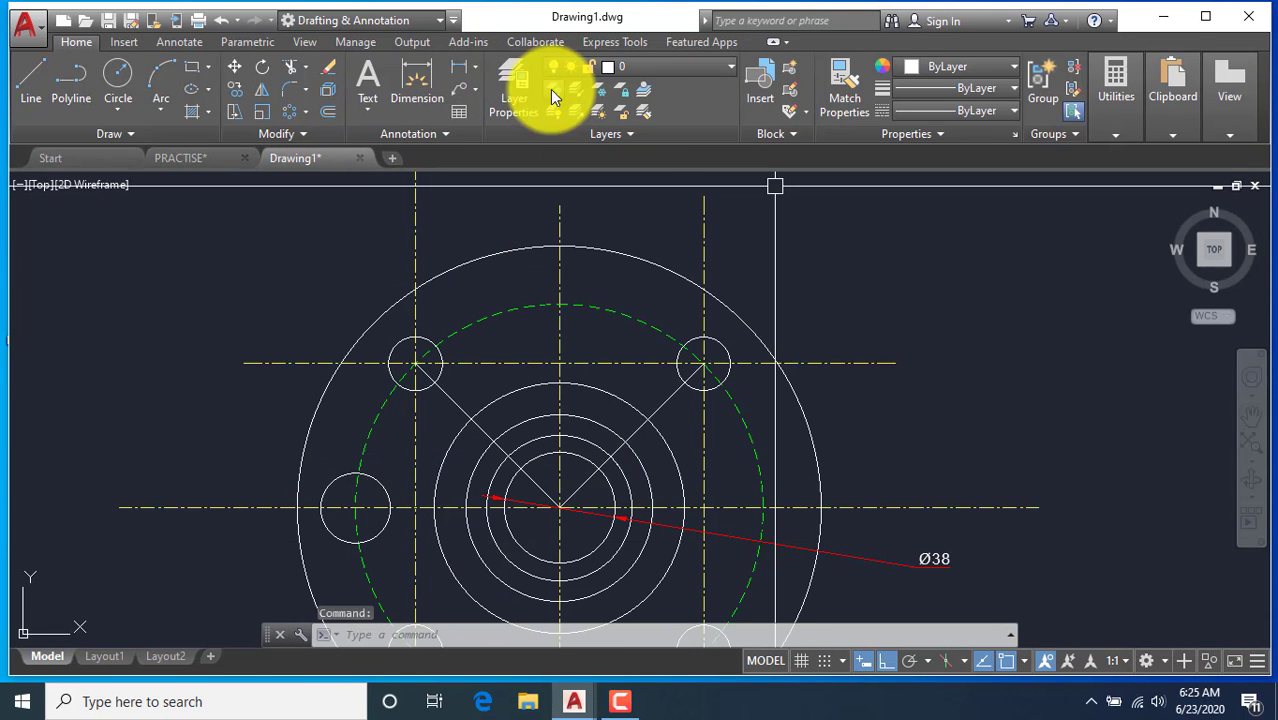
{"action": "left_click", "coordinate": [477, 67]}
{"action": "left_click", "coordinate": [488, 277]}
{"action": "left_click", "coordinate": [322, 494]}
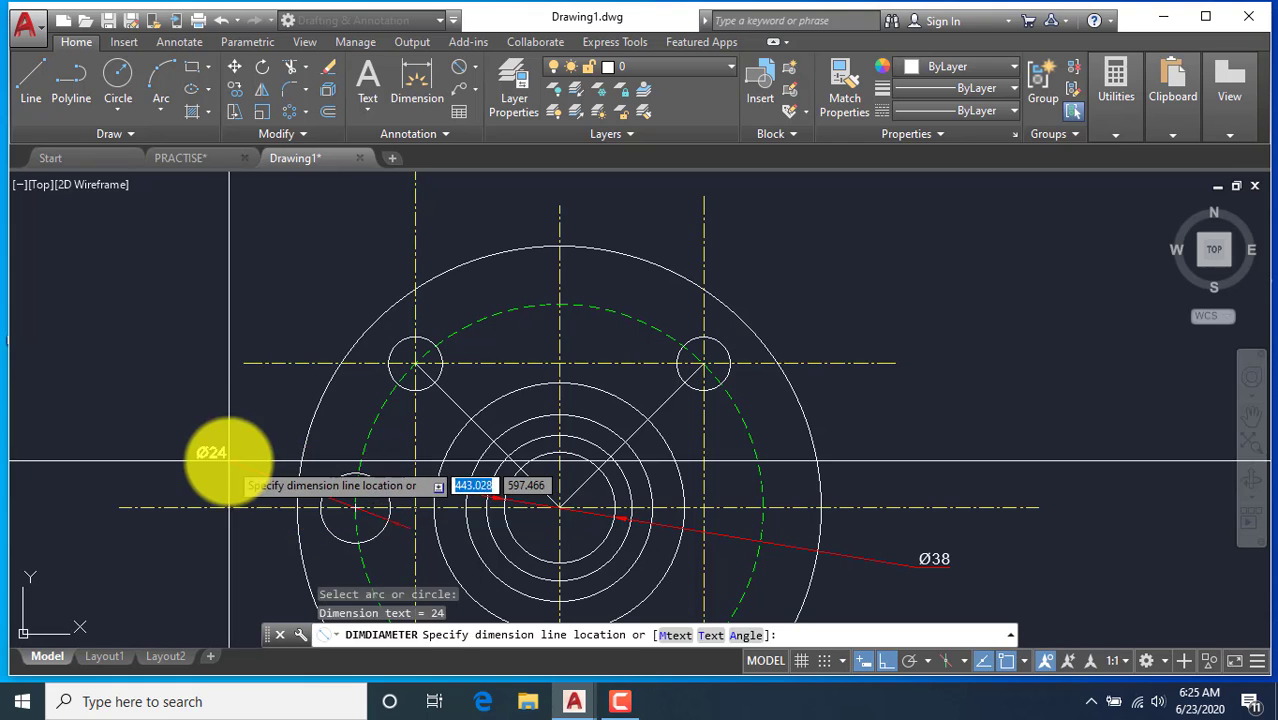
{"action": "scroll", "coordinate": [218, 455], "scroll_direction": "up", "scroll_amount": 2}
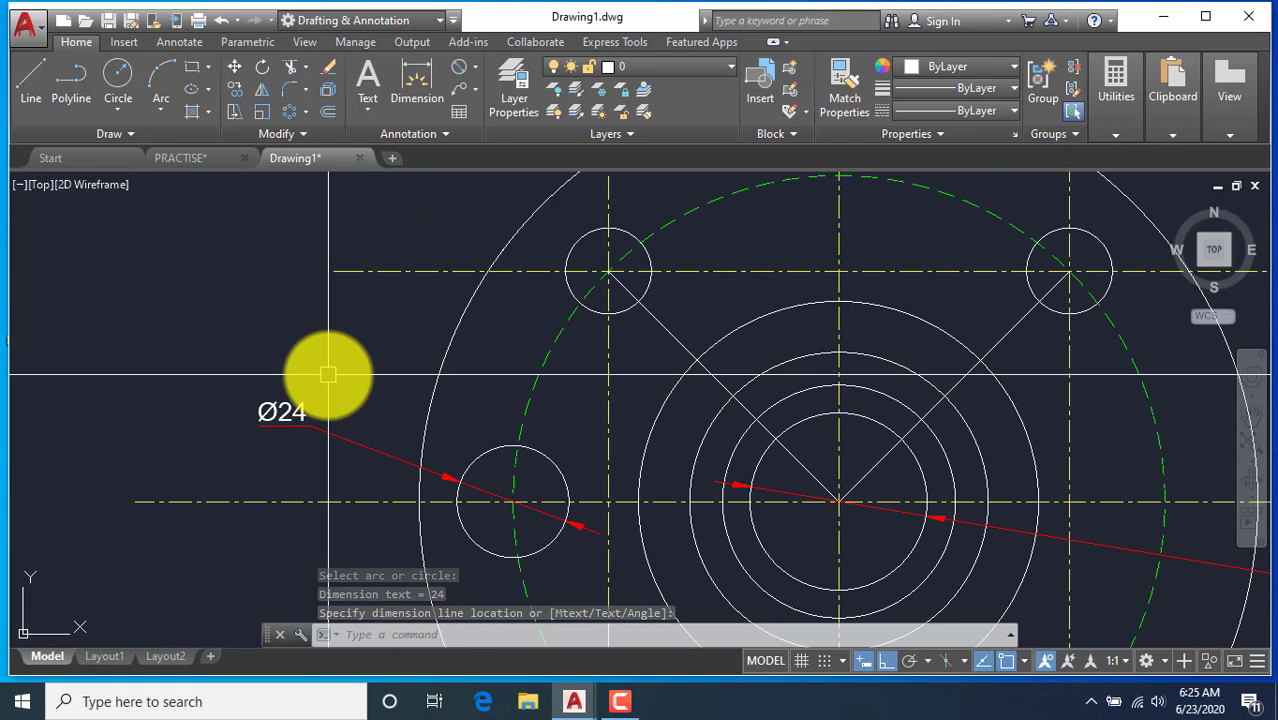
Replace the larger left hole's diameter dimension text with M24.
{"action": "key", "text": "Return"}
{"action": "left_click", "coordinate": [280, 408]}
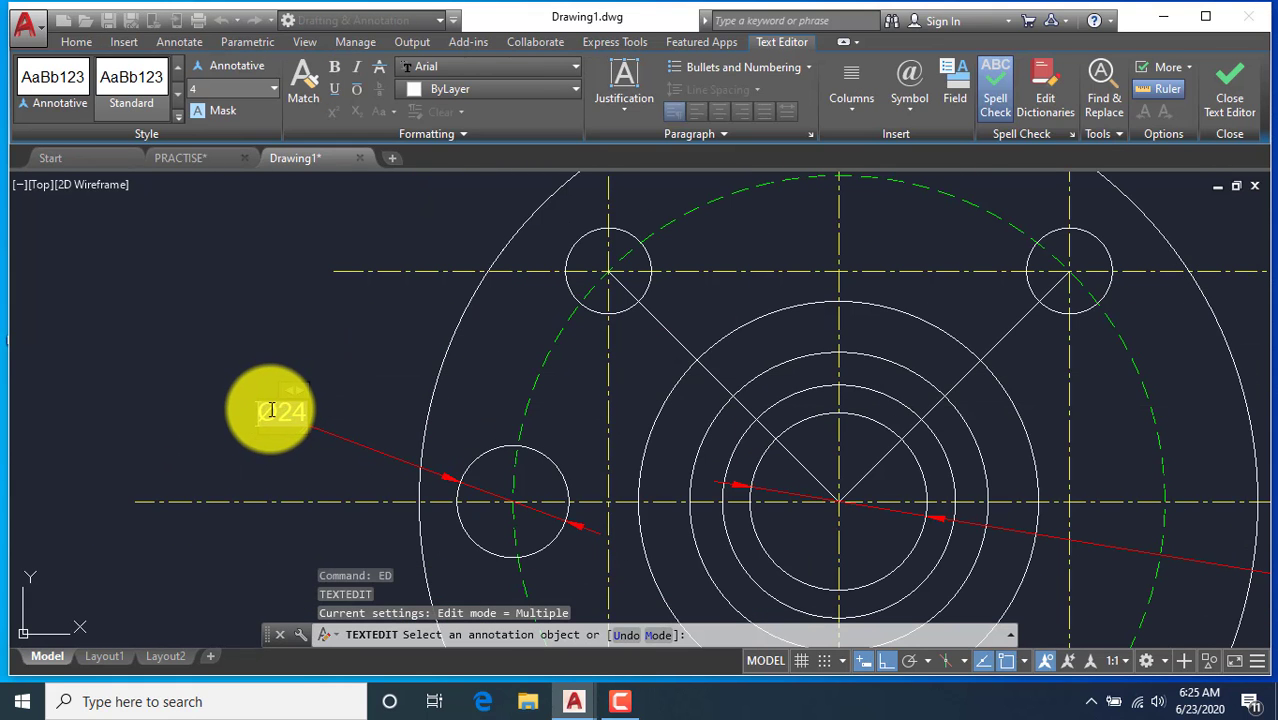
{"action": "type", "text": "M24"}
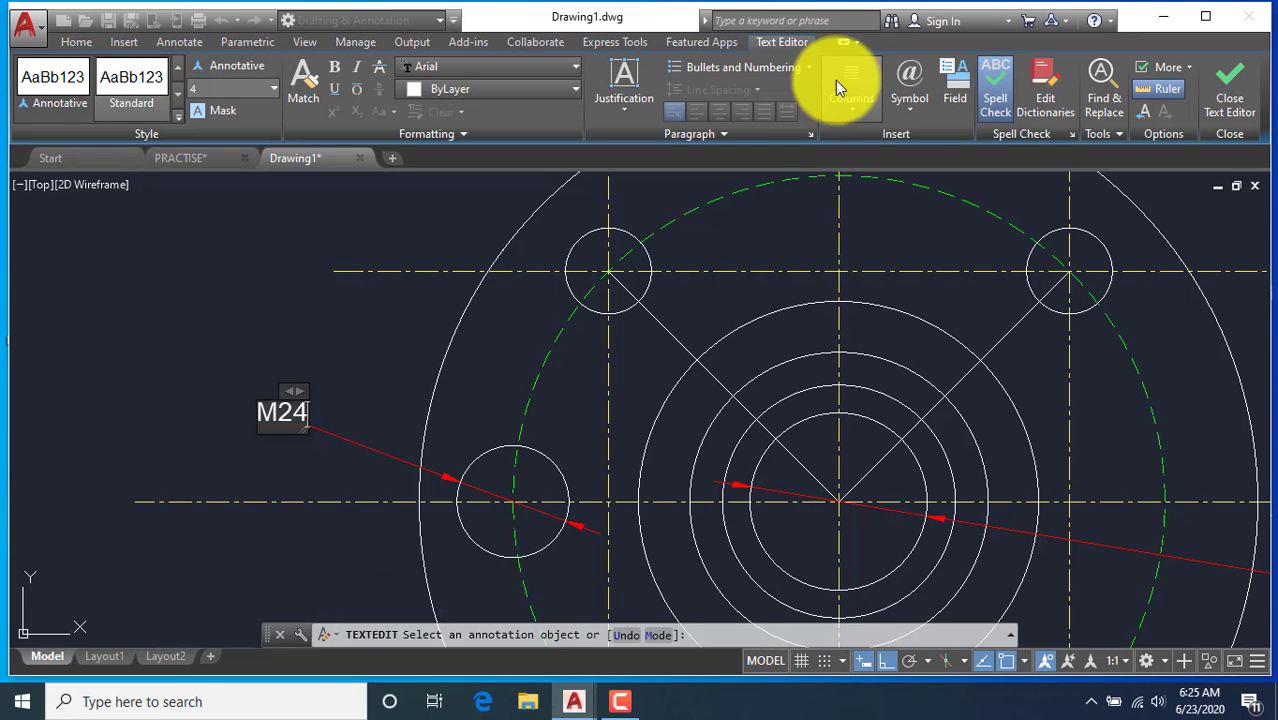
{"action": "left_click", "coordinate": [1229, 100]}
{"action": "scroll", "coordinate": [266, 356], "scroll_direction": "down", "scroll_amount": 2}
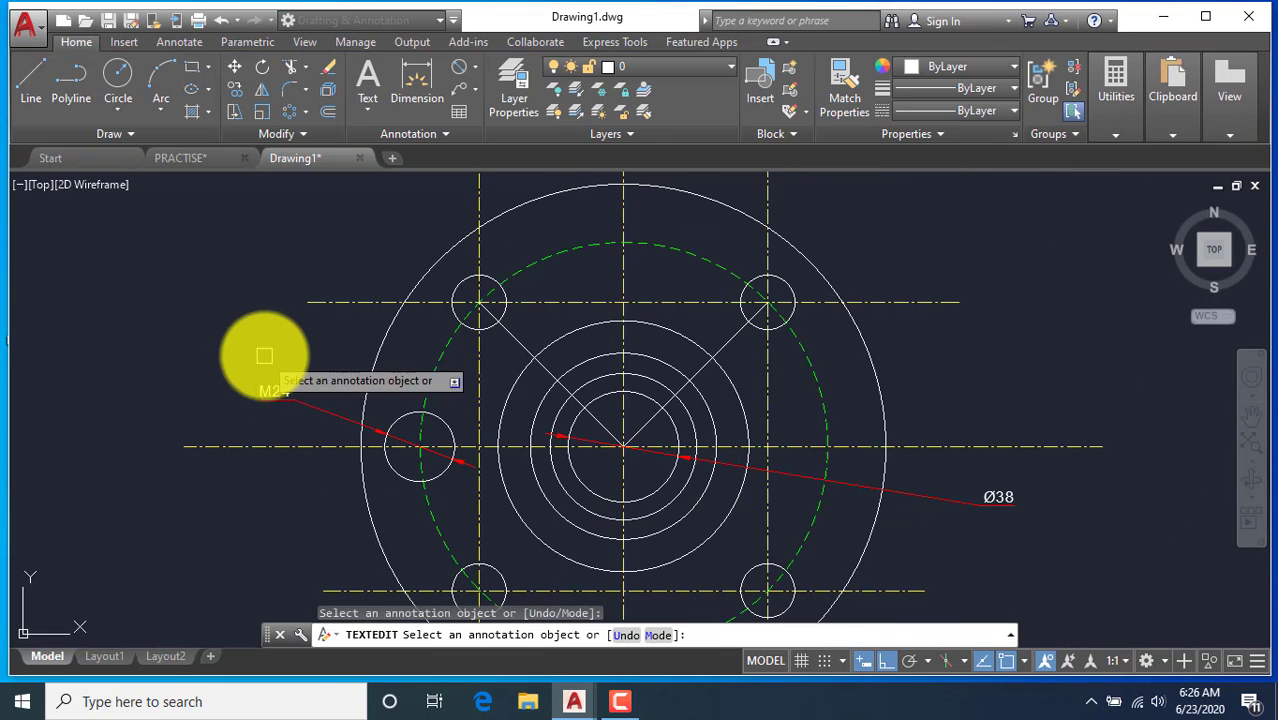
{"action": "key", "text": "Escape"}
{"action": "left_click", "coordinate": [476, 93]}
{"action": "left_click", "coordinate": [472, 120]}
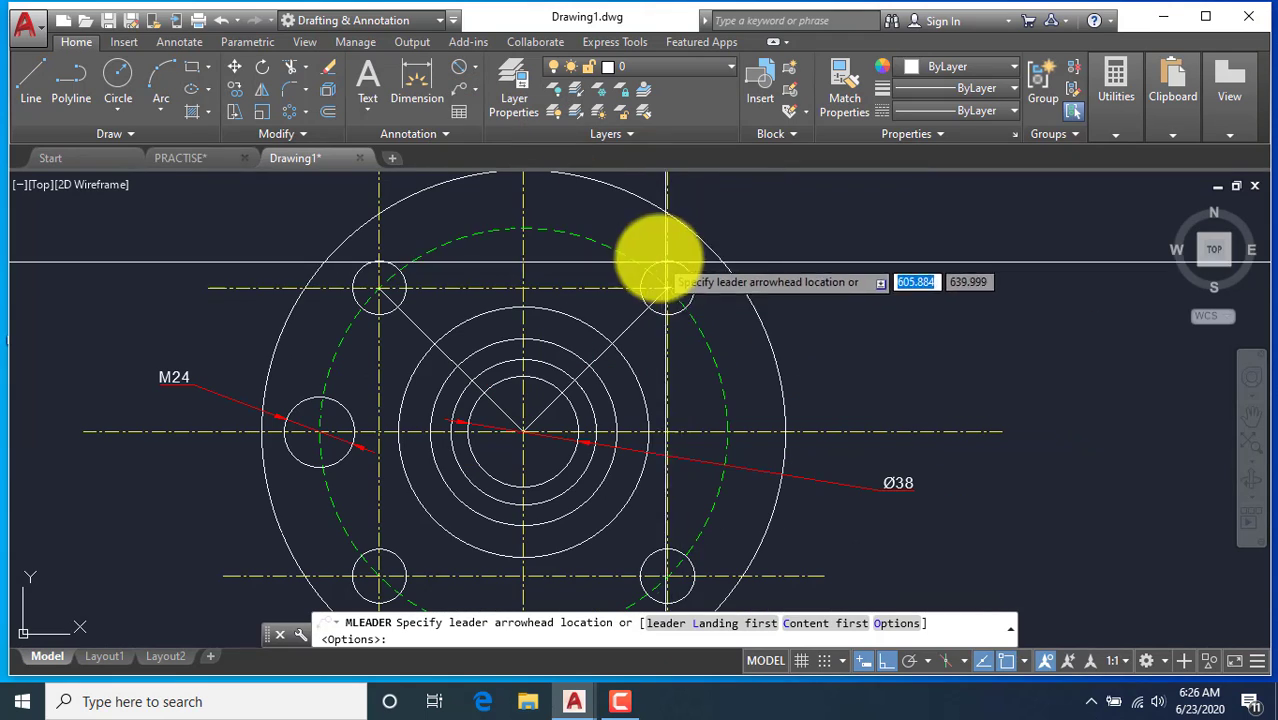
{"action": "left_click", "coordinate": [690, 270]}
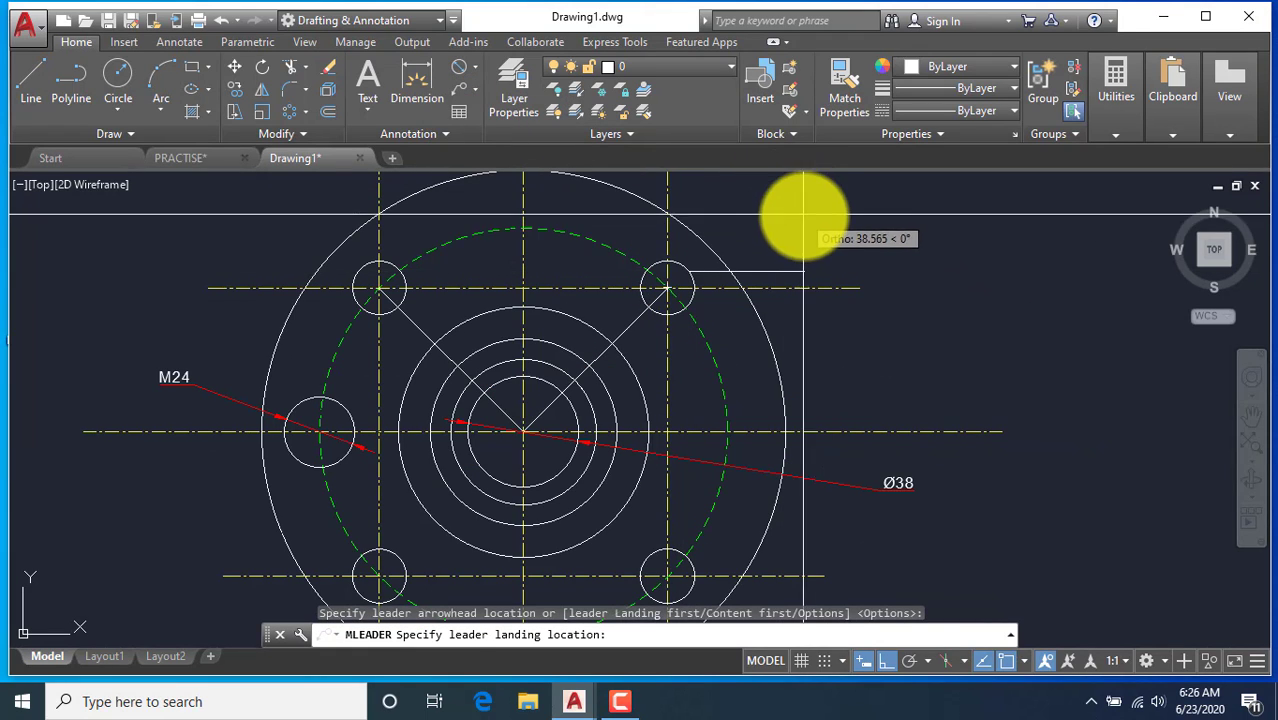
{"action": "left_click", "coordinate": [887, 660]}
{"action": "left_click", "coordinate": [772, 212]}
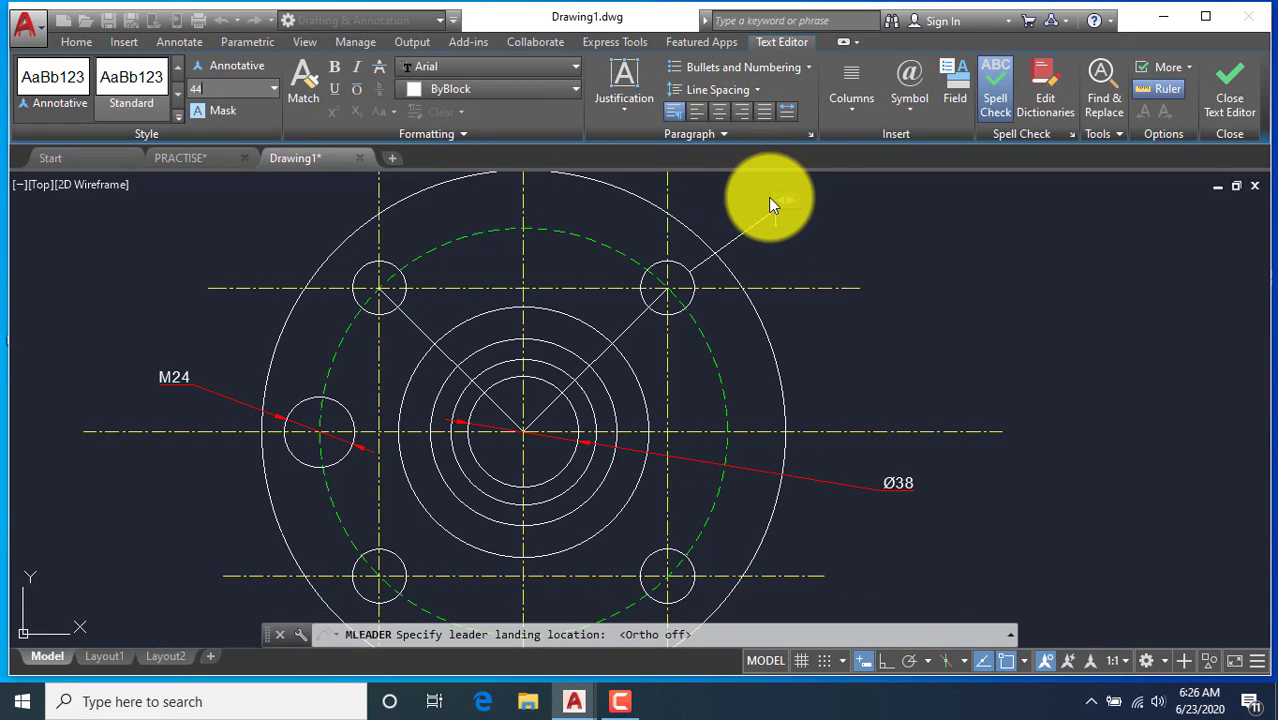
{"action": "left_click", "coordinate": [768, 200]}
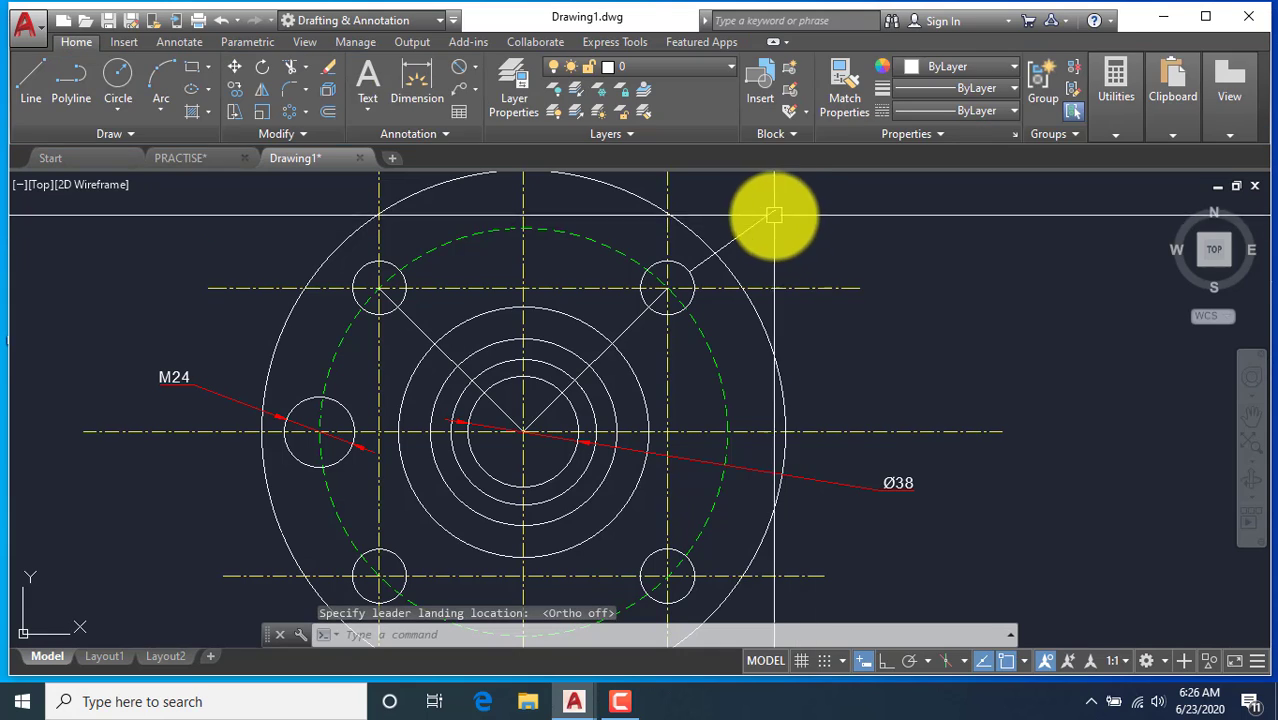
{"action": "scroll", "coordinate": [757, 204], "scroll_direction": "up", "scroll_amount": 2}
{"action": "key", "text": "Delete"}
Start a multileader with its arrowhead on the plan view's upper-right bolt hole and its landing outside the flange.
{"action": "left_click", "coordinate": [477, 90]}
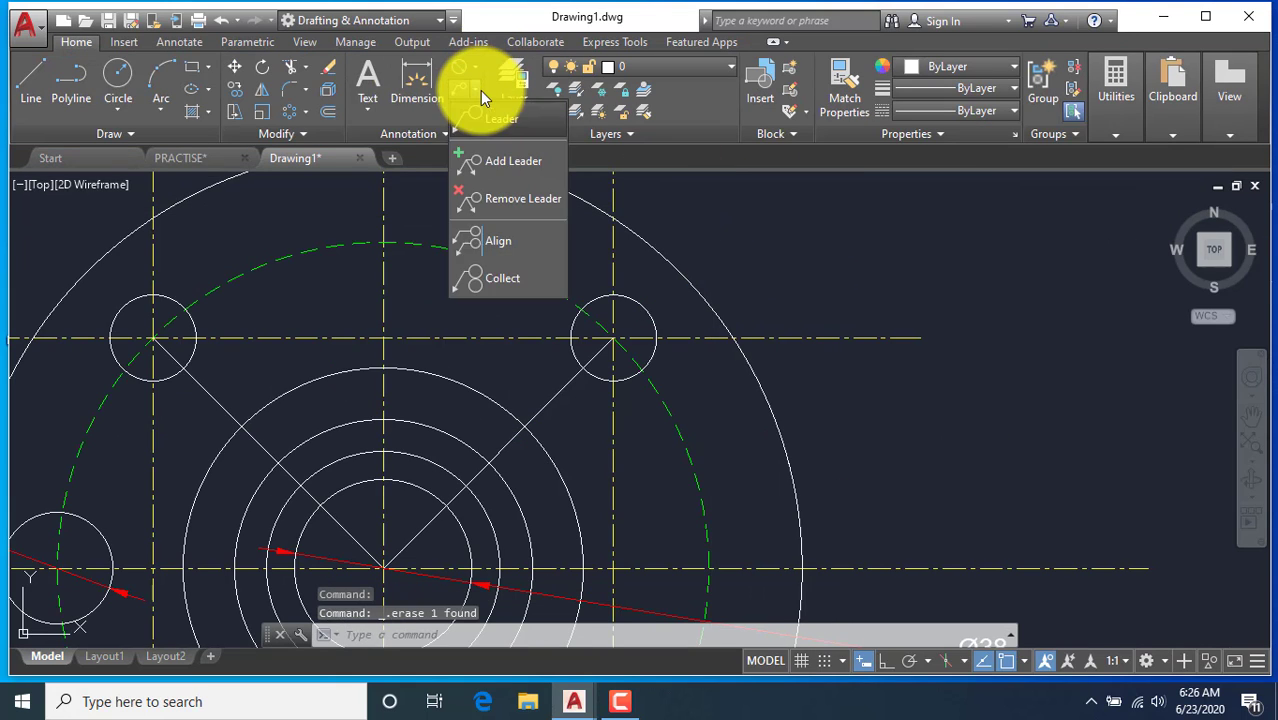
{"action": "left_click", "coordinate": [461, 90]}
{"action": "left_click", "coordinate": [645, 308]}
{"action": "left_click", "coordinate": [816, 261]}
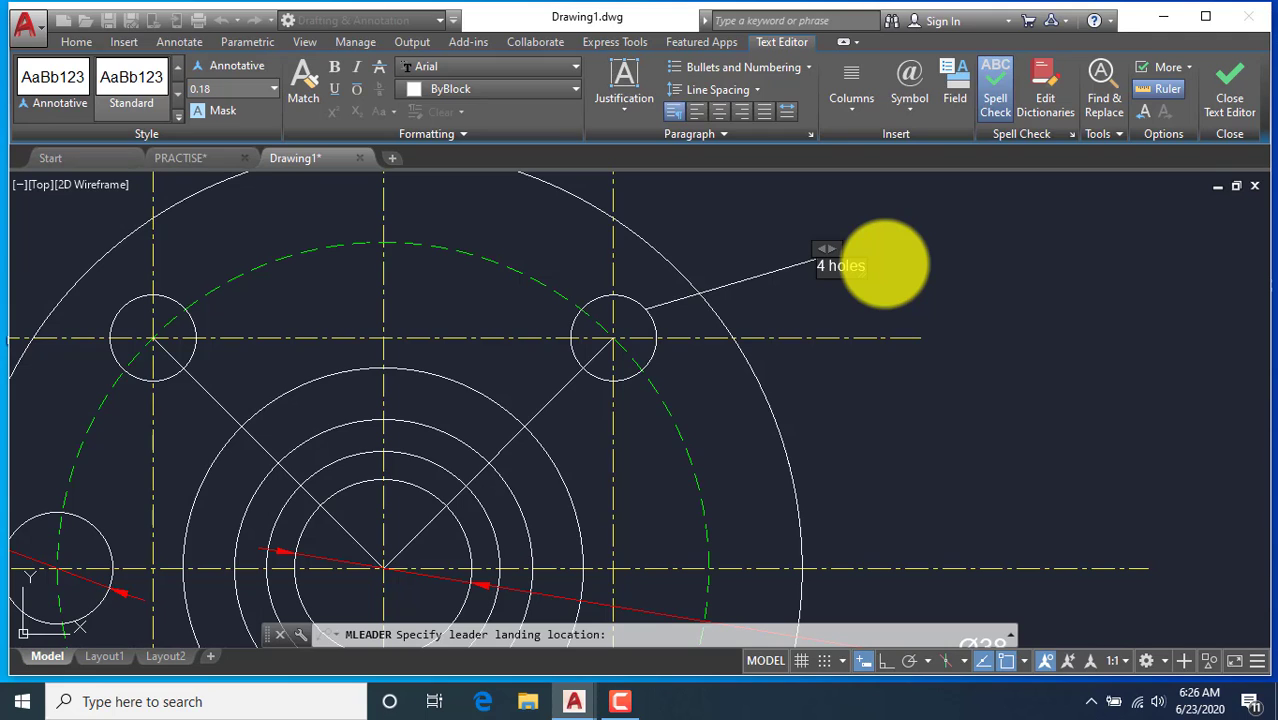
Enter the leader note "4 holes Ø18.5 EQUI SPACED ON 140 PCD", with a line break before SPACED.
{"action": "type", "text": "4 holes"}
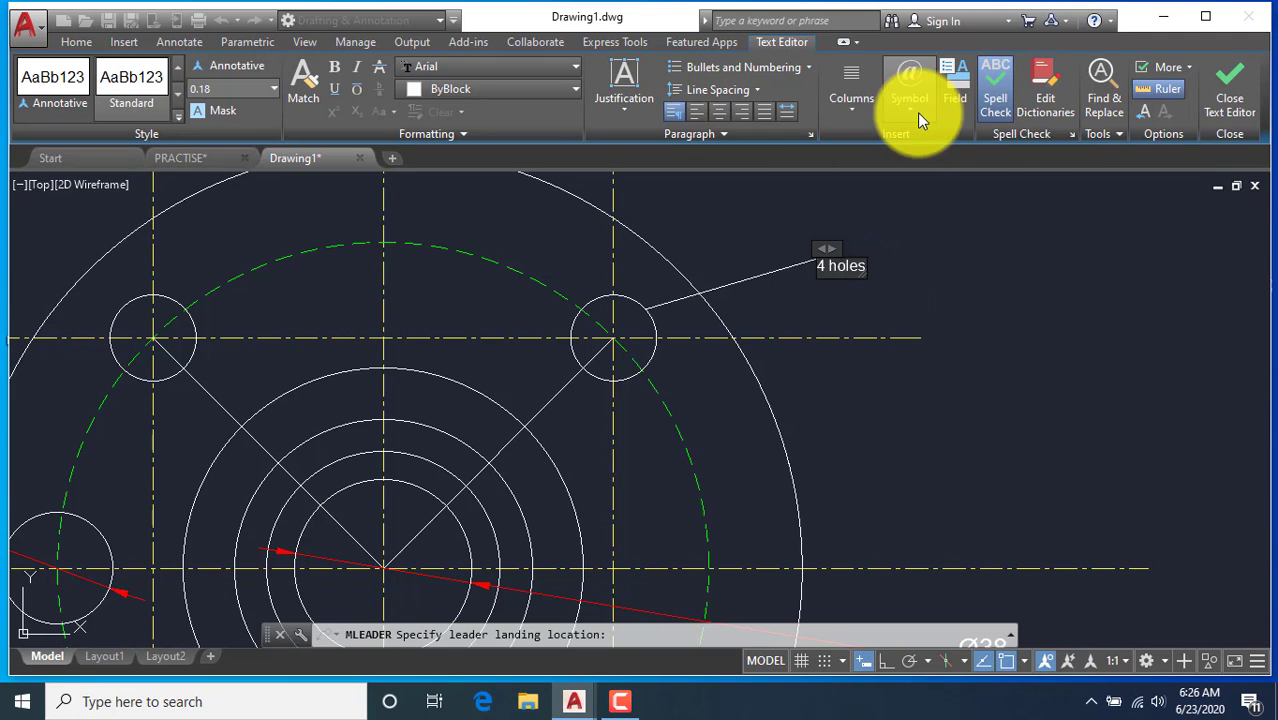
{"action": "left_click", "coordinate": [915, 110]}
{"action": "left_click", "coordinate": [942, 182]}
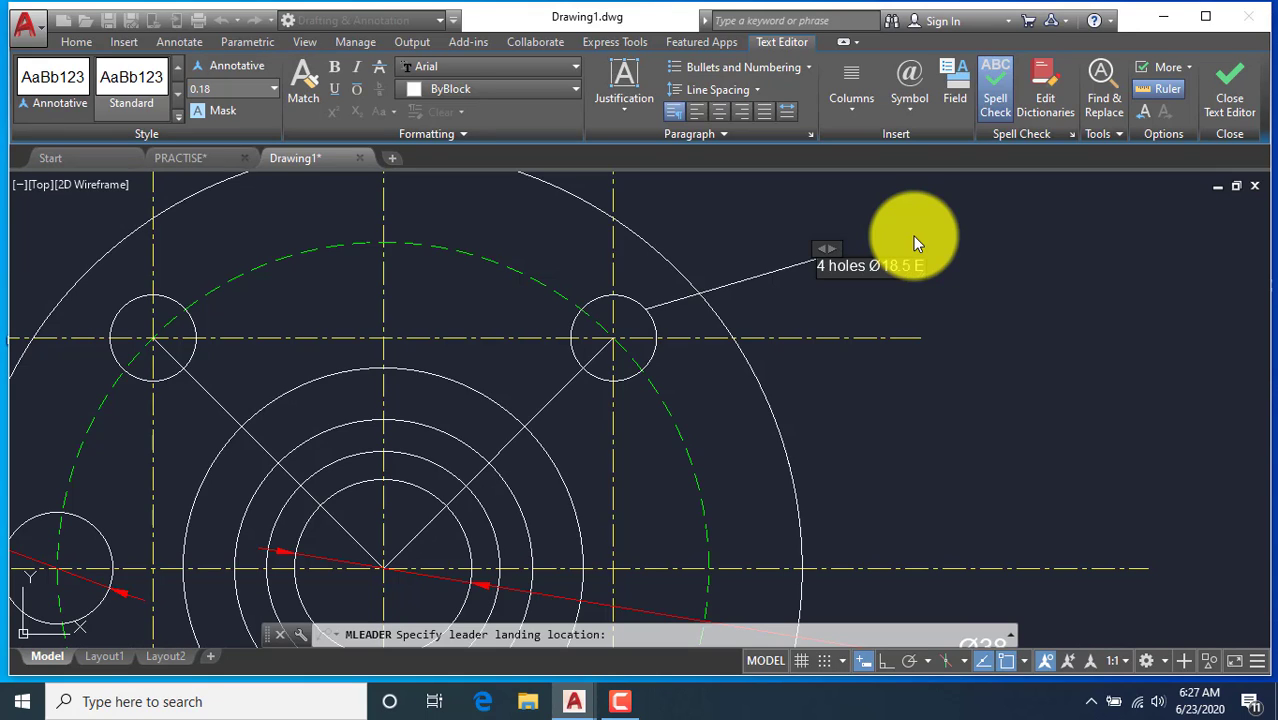
{"action": "type", "text": "SPACED O"}
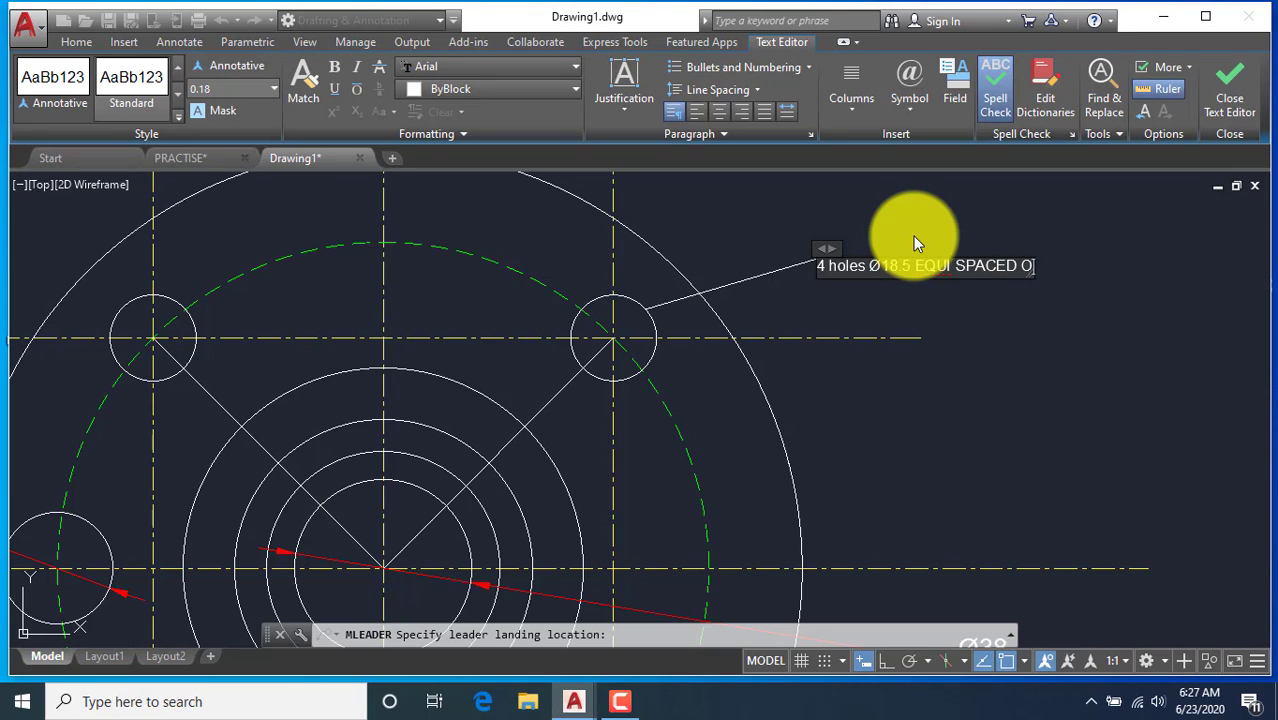
{"action": "type", "text": "N 140 PCD"}
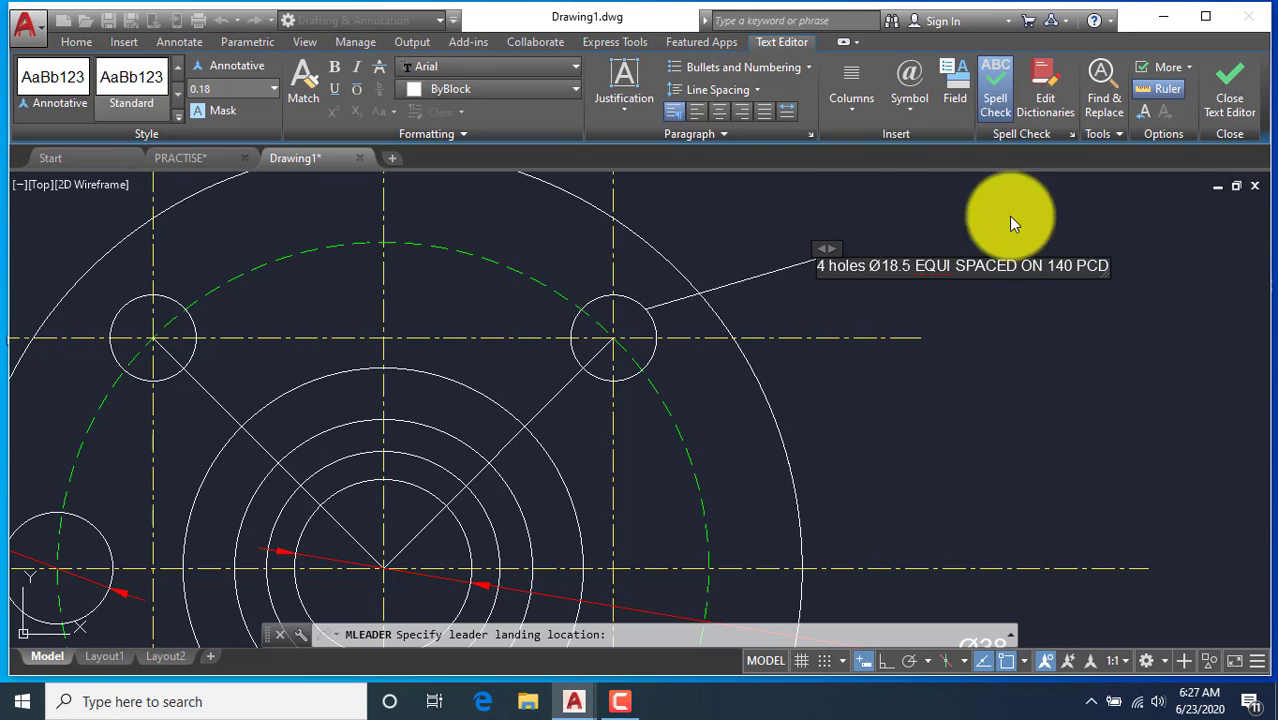
{"action": "left_click", "coordinate": [958, 265]}
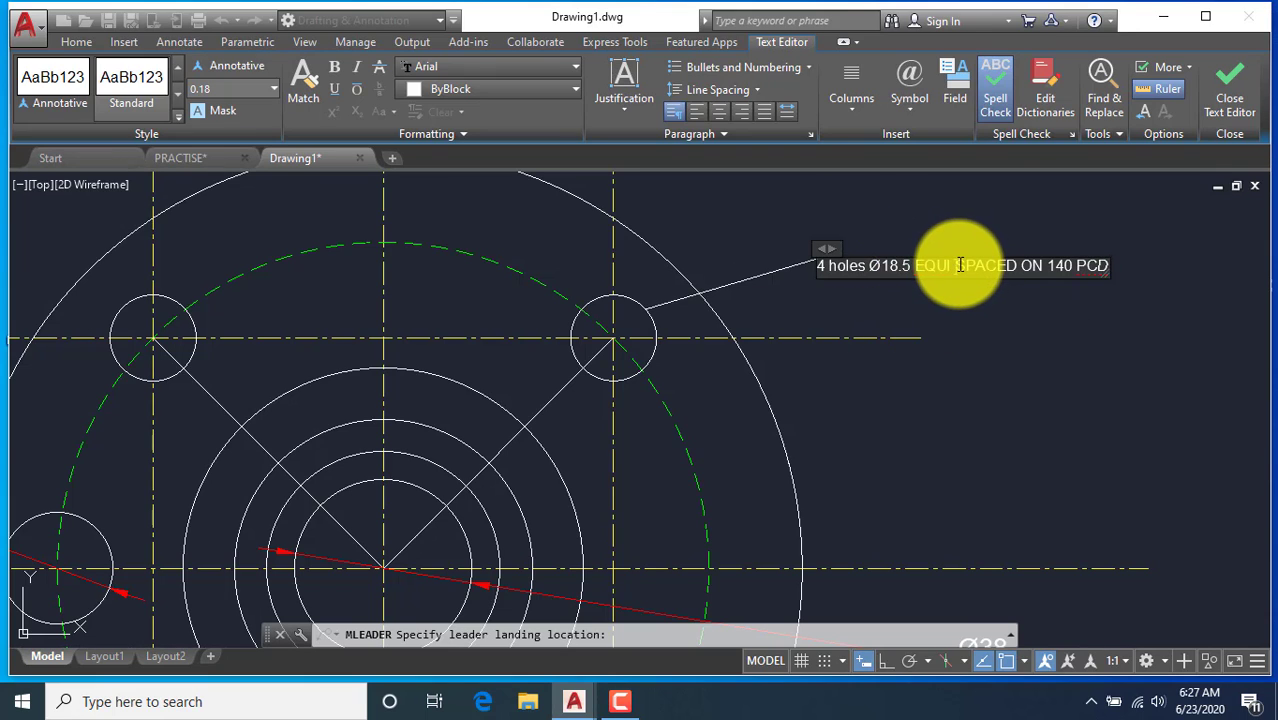
{"action": "key", "text": "Return"}
Set the text height of the whole leader note to 4 and finish the text editing.
{"action": "left_click_drag", "start_coordinate": [963, 280], "coordinate": [813, 262]}
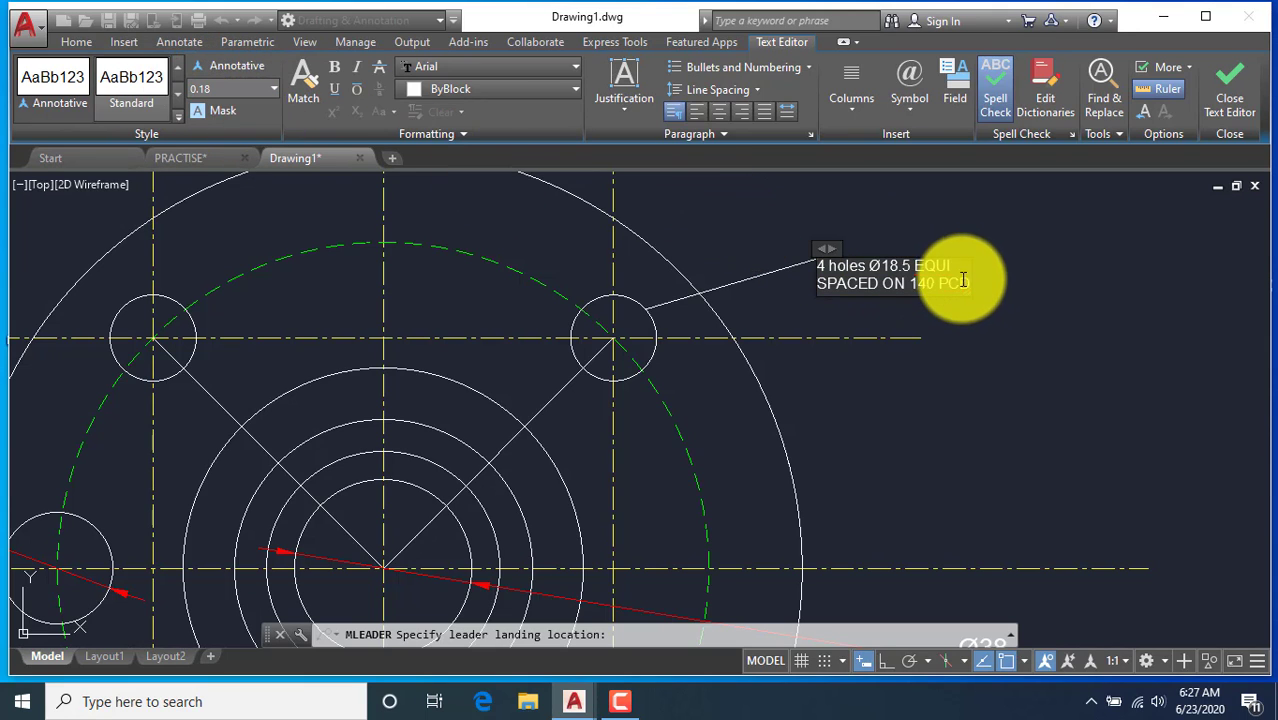
{"action": "left_click_drag", "start_coordinate": [819, 262], "coordinate": [995, 300]}
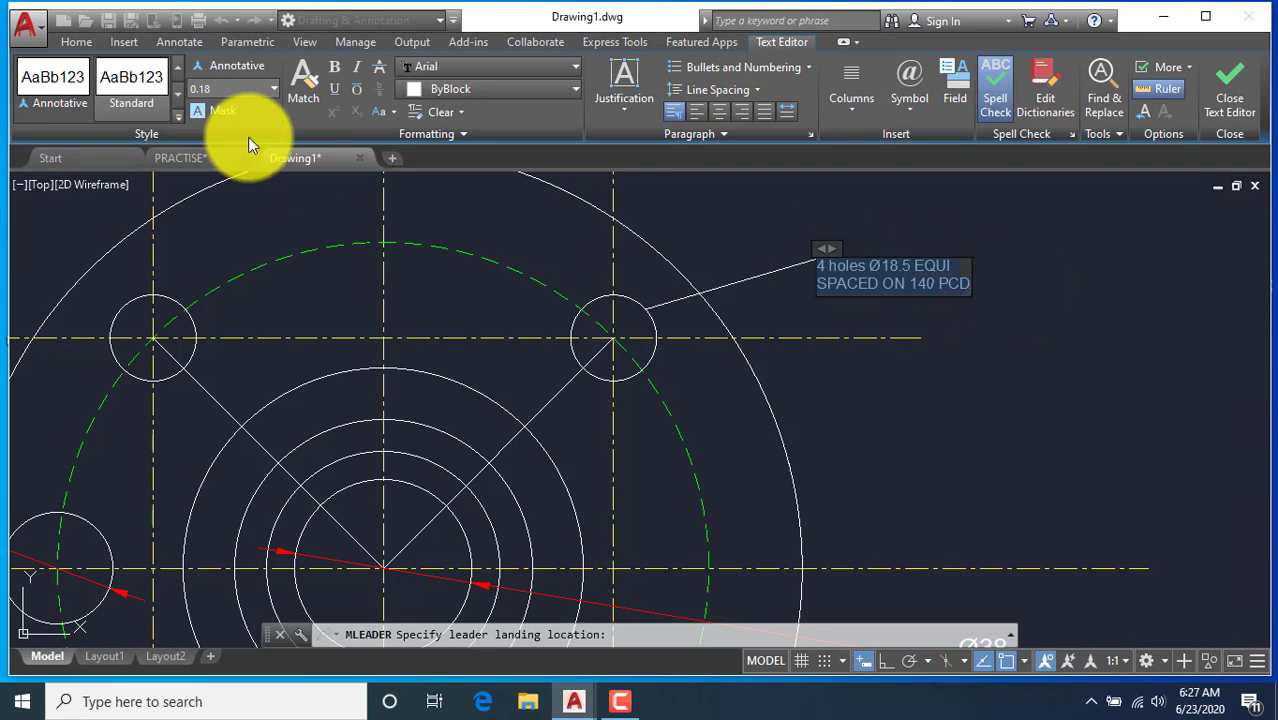
{"action": "left_click", "coordinate": [240, 90]}
{"action": "type", "text": "4"}
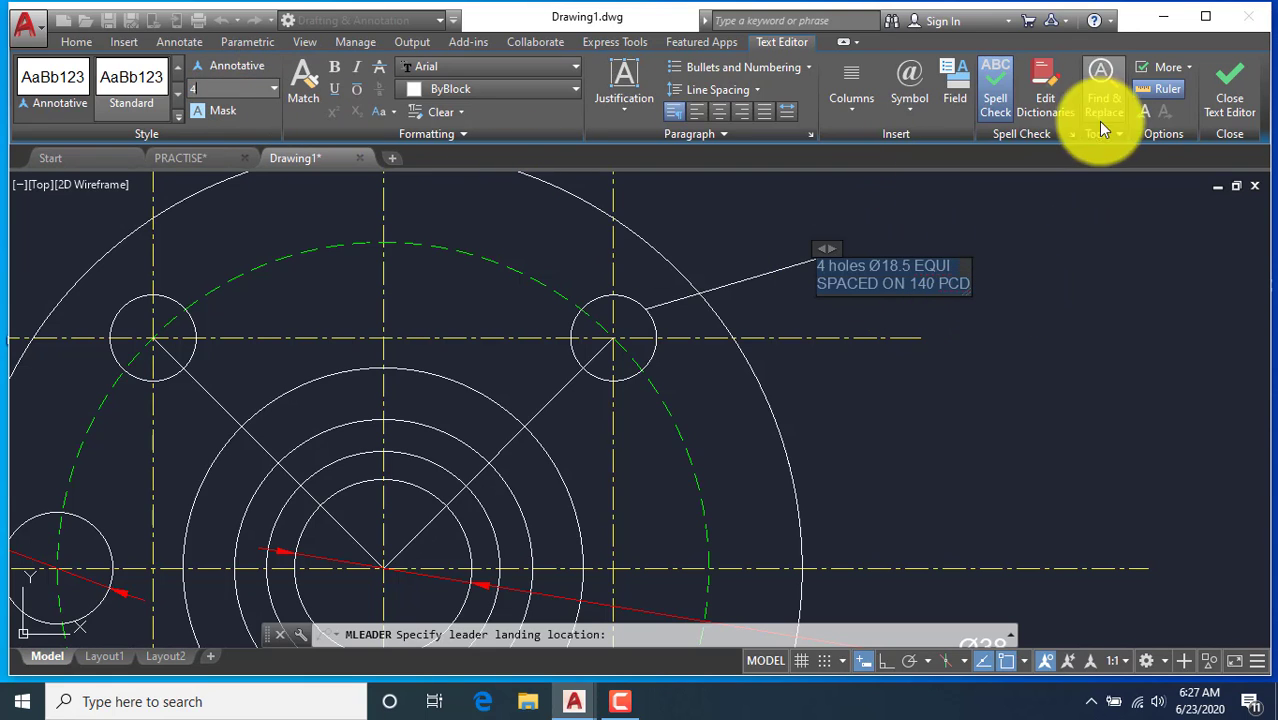
{"action": "left_click", "coordinate": [1228, 103]}
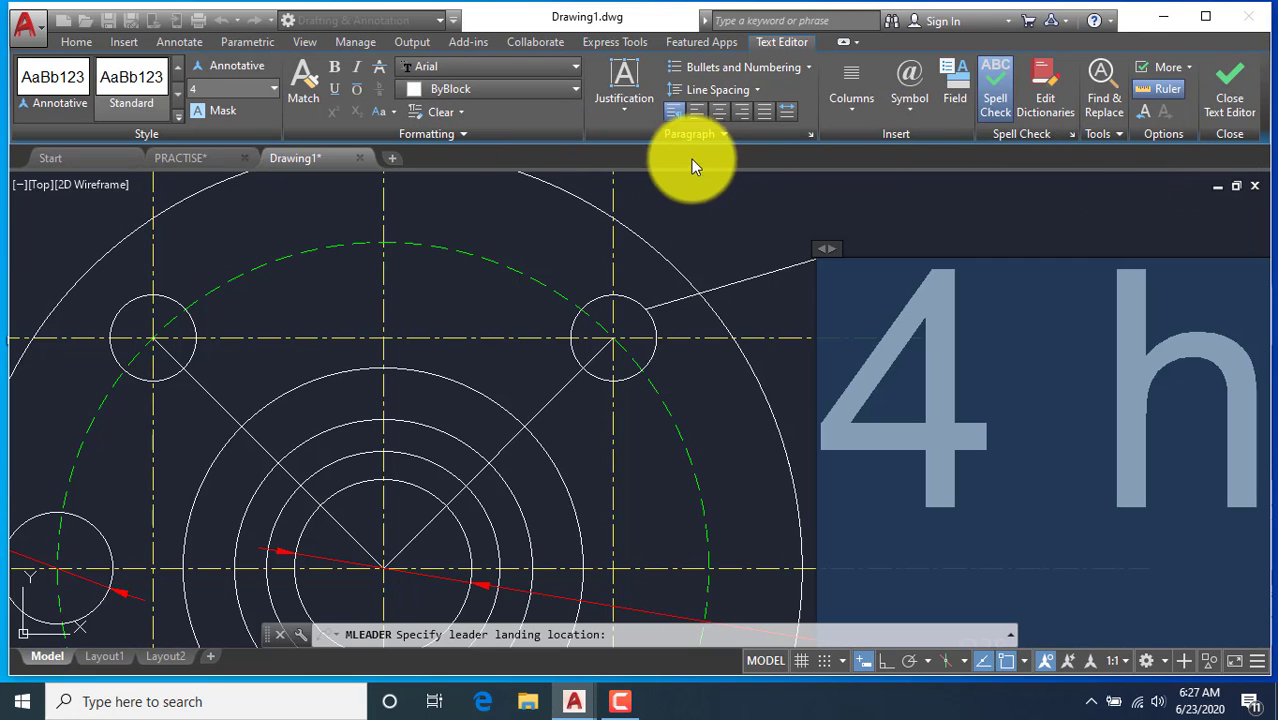
{"action": "left_click", "coordinate": [1226, 100]}
Set the bolt hole leader's arrowhead size to 4 in its properties and deselect the leader.
{"action": "scroll", "coordinate": [659, 285], "scroll_direction": "down", "scroll_amount": 5}
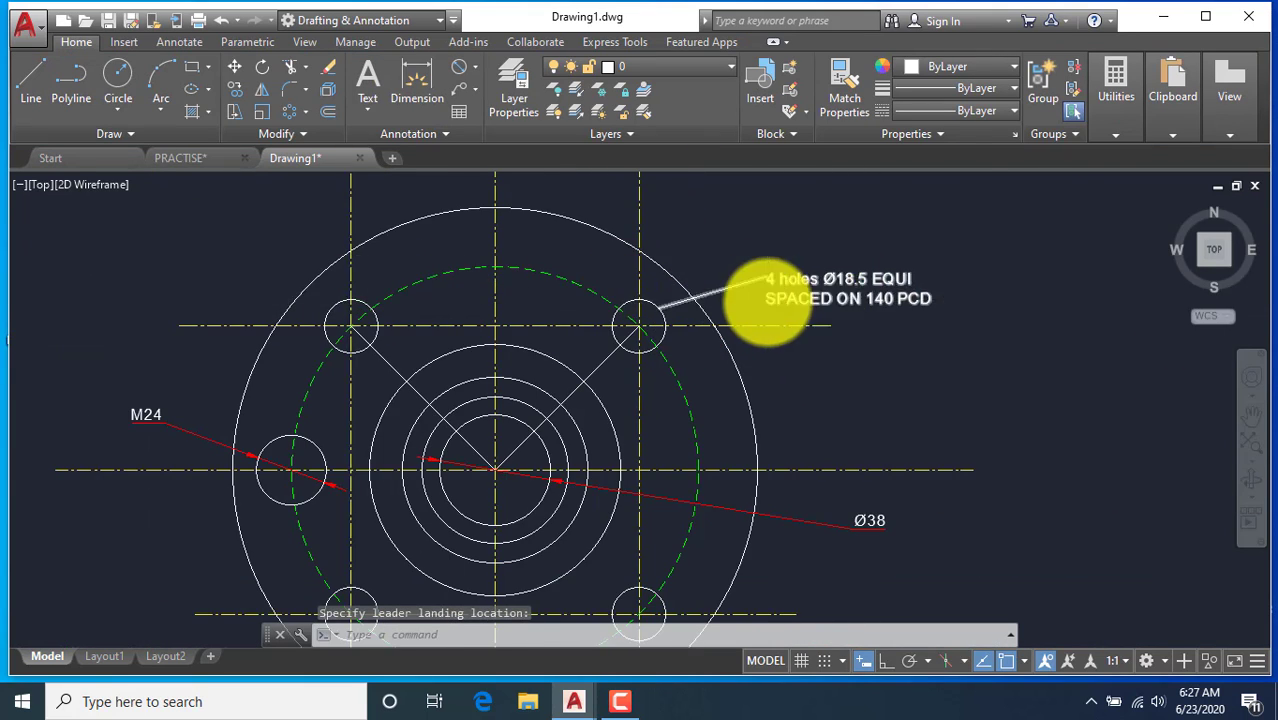
{"action": "scroll", "coordinate": [534, 314], "scroll_direction": "up", "scroll_amount": 10}
{"action": "left_click", "coordinate": [405, 427]}
{"action": "left_click", "coordinate": [342, 437]}
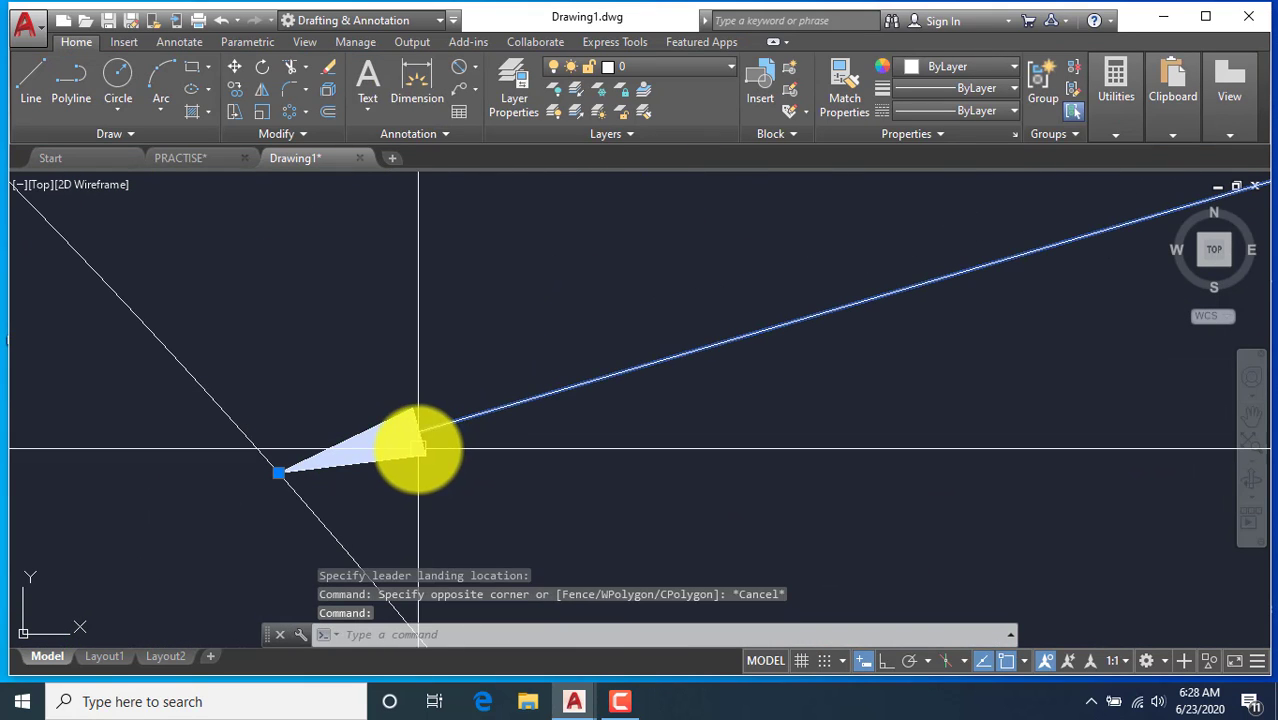
{"action": "right_click", "coordinate": [414, 442]}
{"action": "left_click", "coordinate": [462, 648]}
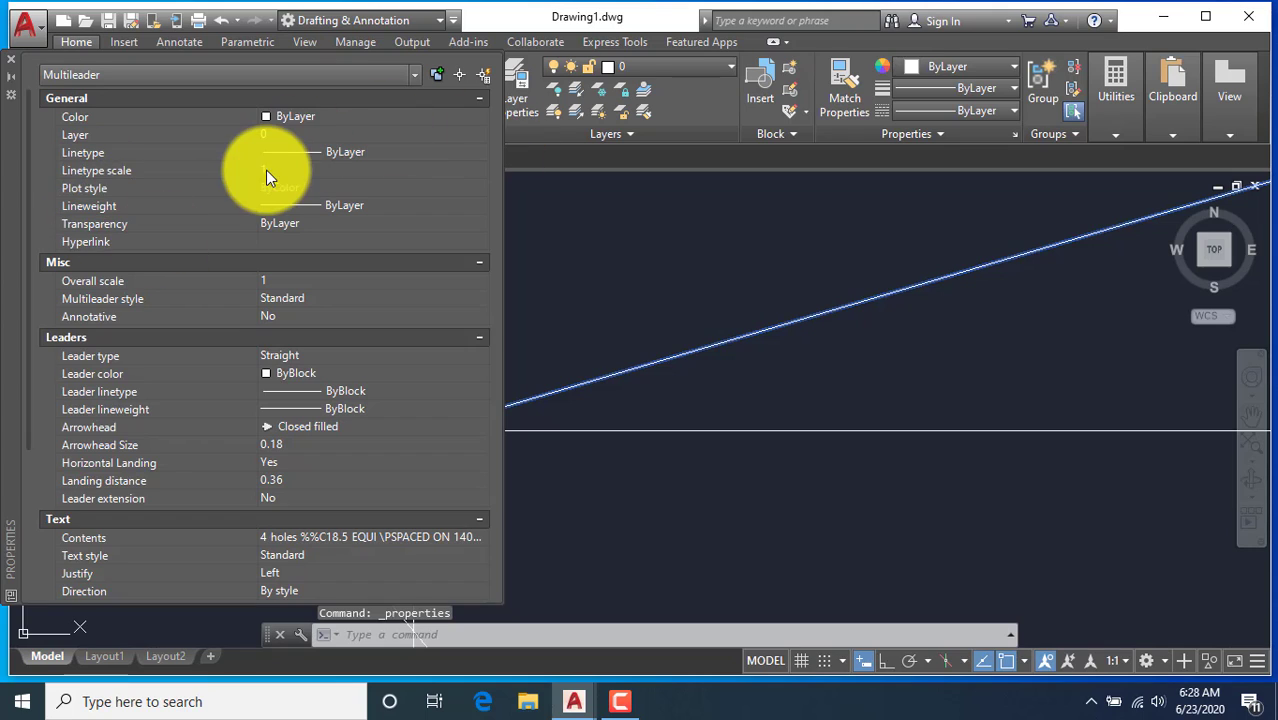
{"action": "type", "text": "4"}
{"action": "key", "text": "Return"}
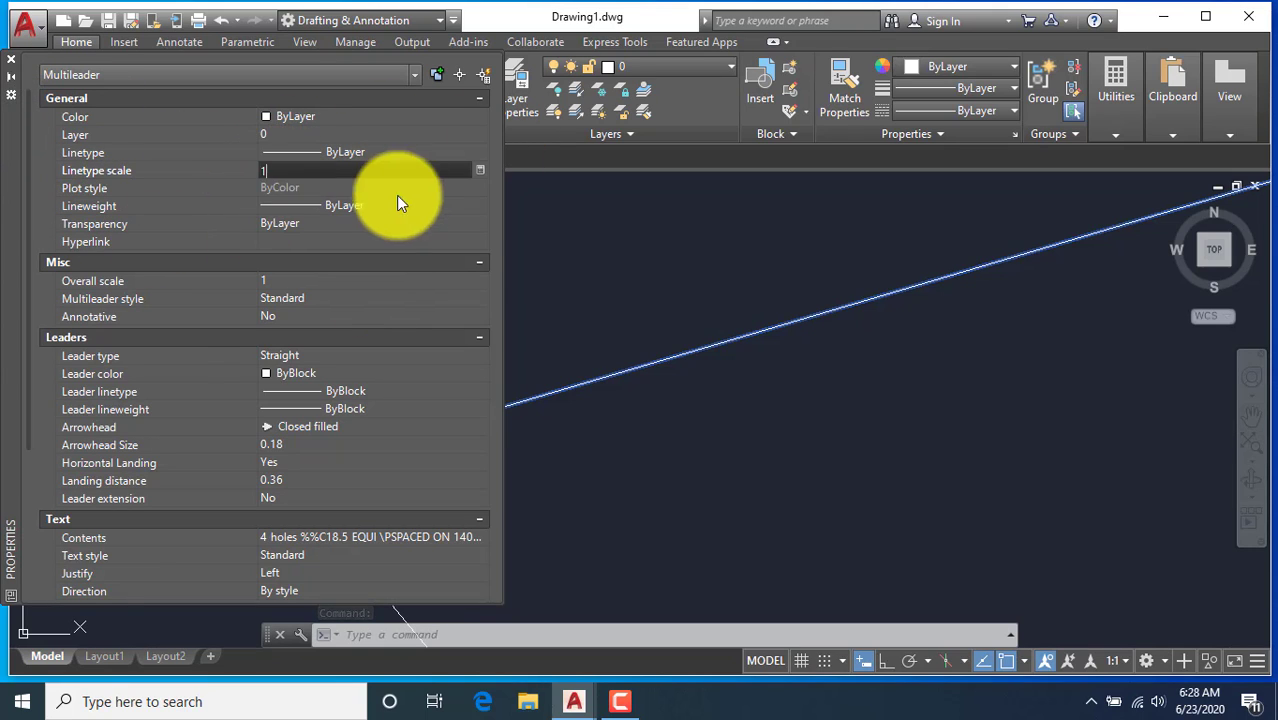
{"action": "scroll", "coordinate": [477, 267], "scroll_direction": "down", "scroll_amount": 3}
{"action": "scroll", "coordinate": [477, 267], "scroll_direction": "up", "scroll_amount": 1}
{"action": "left_click", "coordinate": [271, 356]}
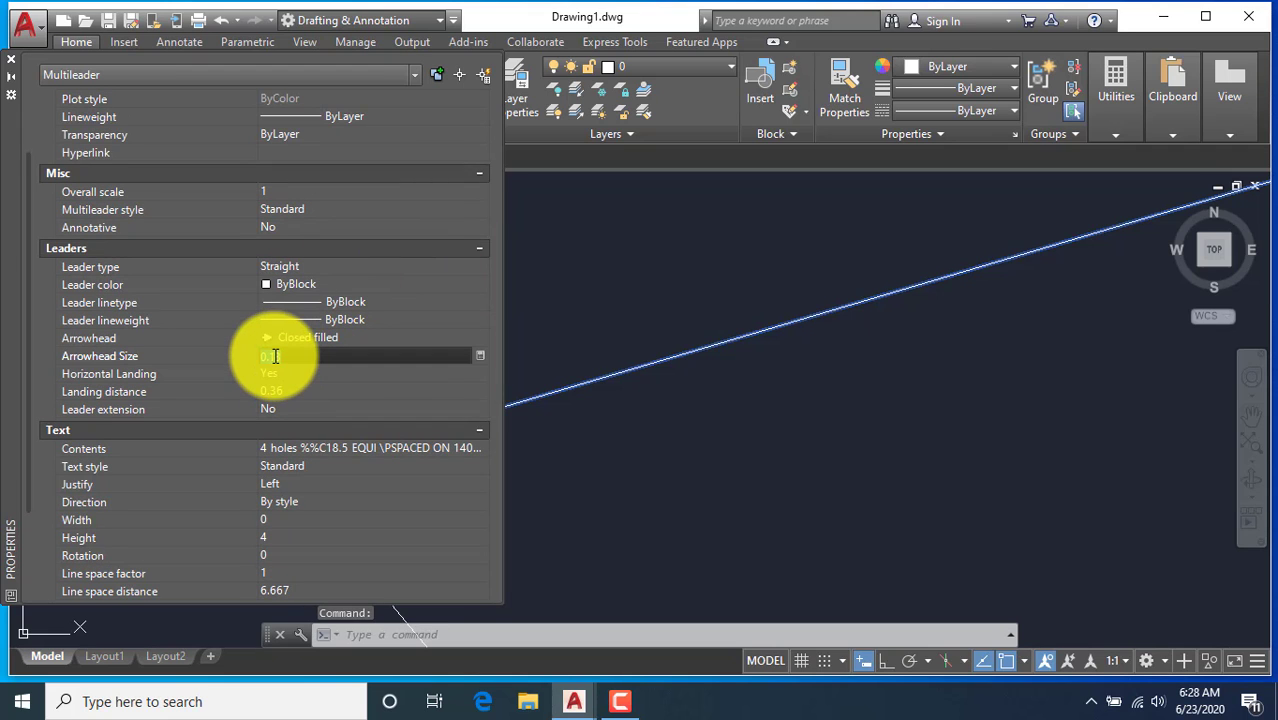
{"action": "type", "text": "4"}
{"action": "key", "text": "Return"}
{"action": "left_click", "coordinate": [11, 59]}
{"action": "key", "text": "Escape"}
{"action": "scroll", "coordinate": [417, 391], "scroll_direction": "down", "scroll_amount": 15}
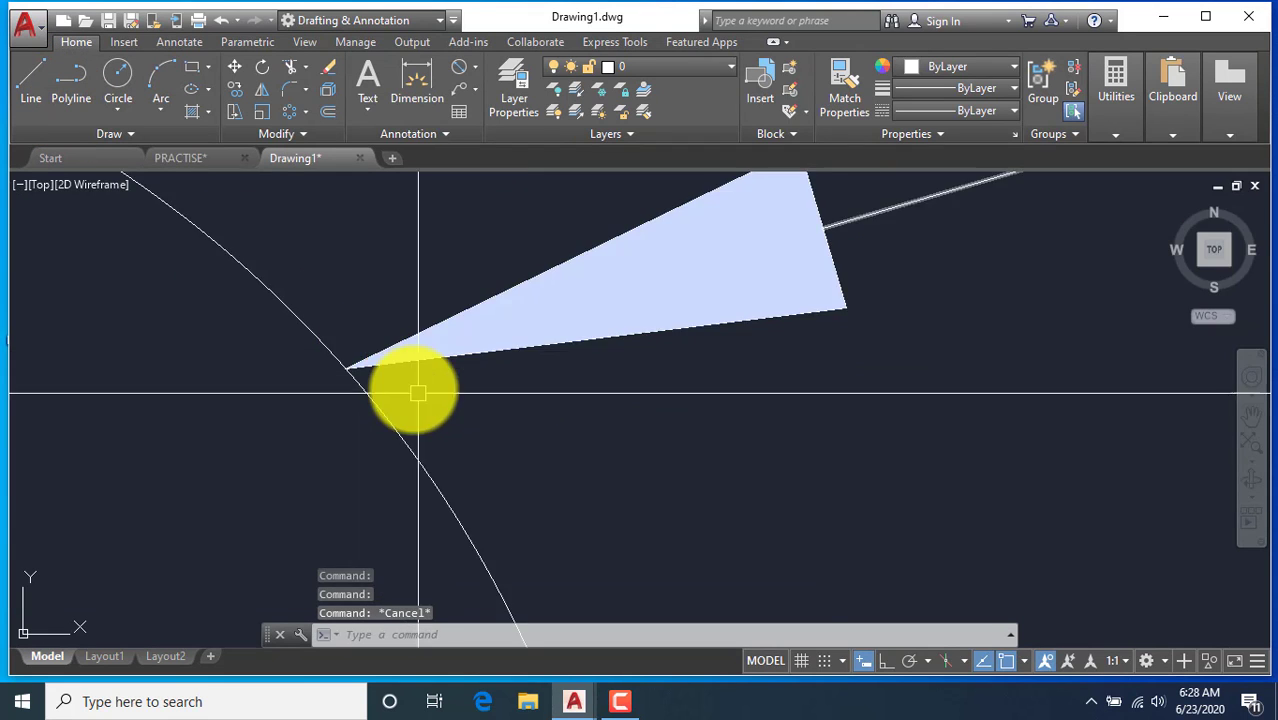
Examine the finished leader note and both dimensioned views of the flange.
{"action": "scroll", "coordinate": [781, 310], "scroll_direction": "up", "scroll_amount": 2}
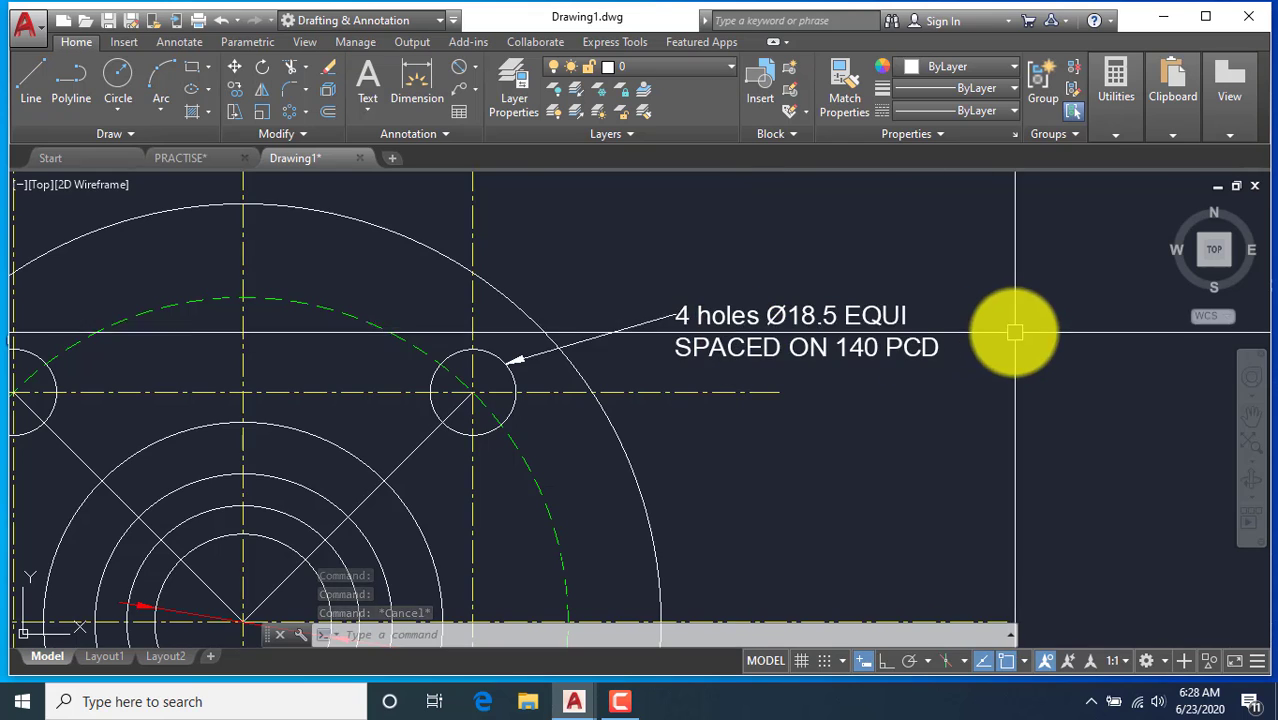
{"action": "scroll", "coordinate": [548, 280], "scroll_direction": "down", "scroll_amount": 5}
{"action": "scroll", "coordinate": [549, 414], "scroll_direction": "up", "scroll_amount": 2}
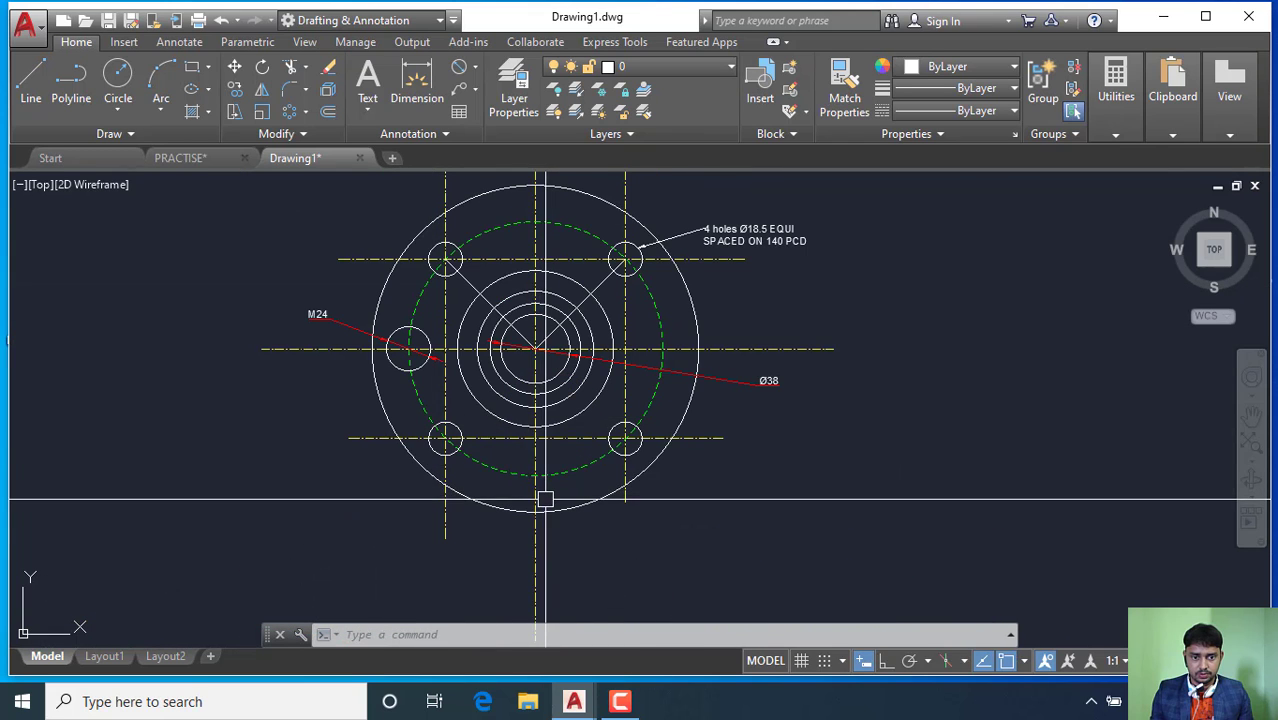
{"action": "scroll", "coordinate": [542, 502], "scroll_direction": "down", "scroll_amount": 2}
{"action": "scroll", "coordinate": [542, 237], "scroll_direction": "down", "scroll_amount": 2}
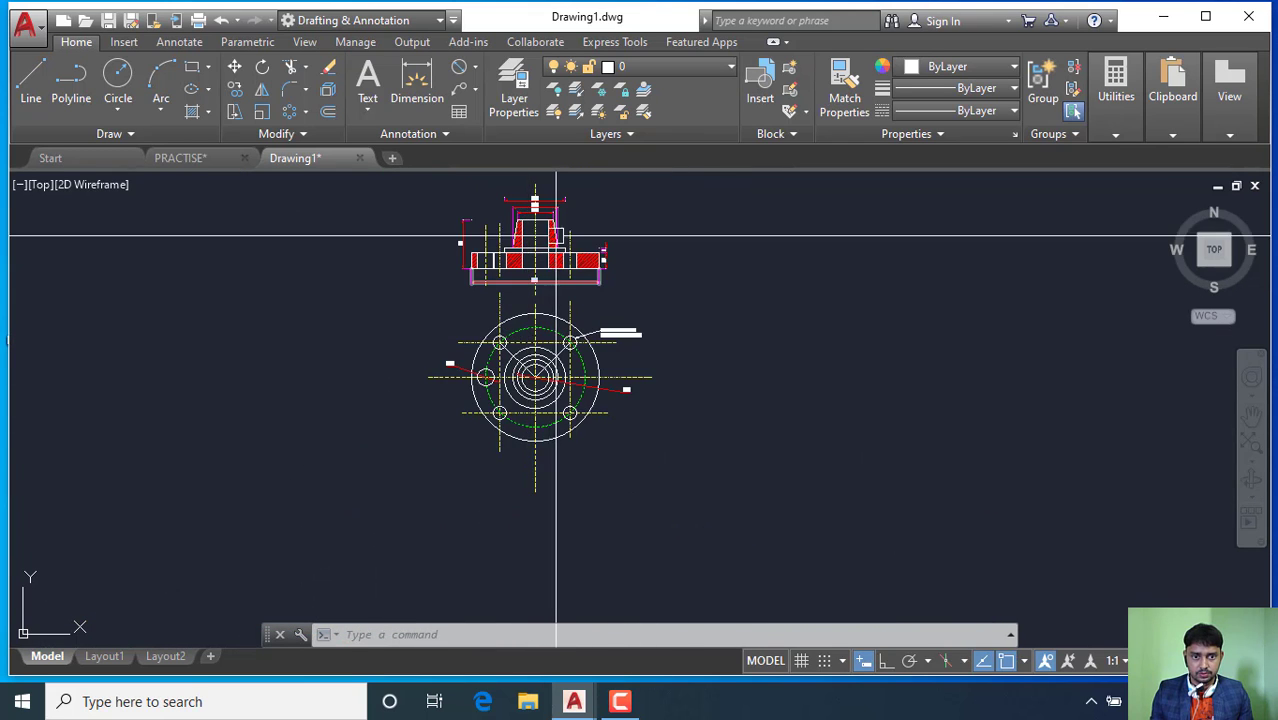
{"action": "scroll", "coordinate": [622, 257], "scroll_direction": "up", "scroll_amount": 2}
{"action": "scroll", "coordinate": [494, 367], "scroll_direction": "up", "scroll_amount": 2}
{"action": "scroll", "coordinate": [496, 330], "scroll_direction": "down", "scroll_amount": 4}
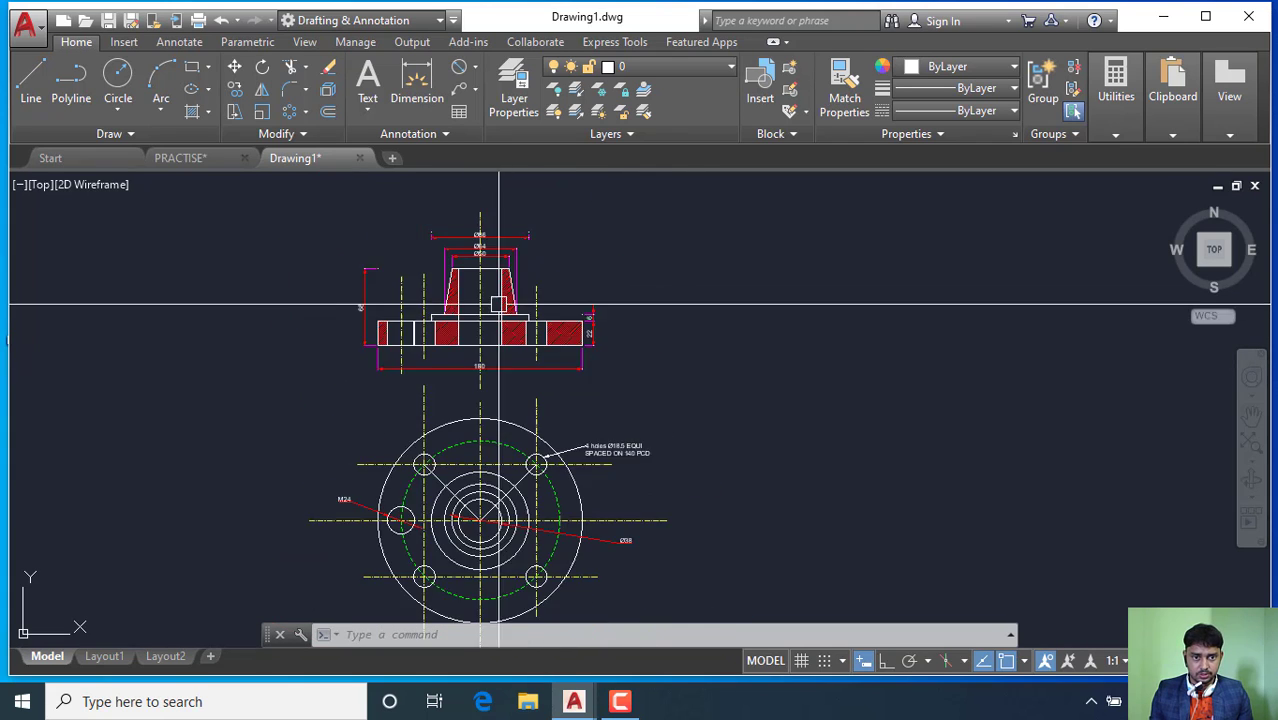
{"action": "scroll", "coordinate": [520, 460], "scroll_direction": "up", "scroll_amount": 2}
{"action": "scroll", "coordinate": [540, 470], "scroll_direction": "down", "scroll_amount": 2}
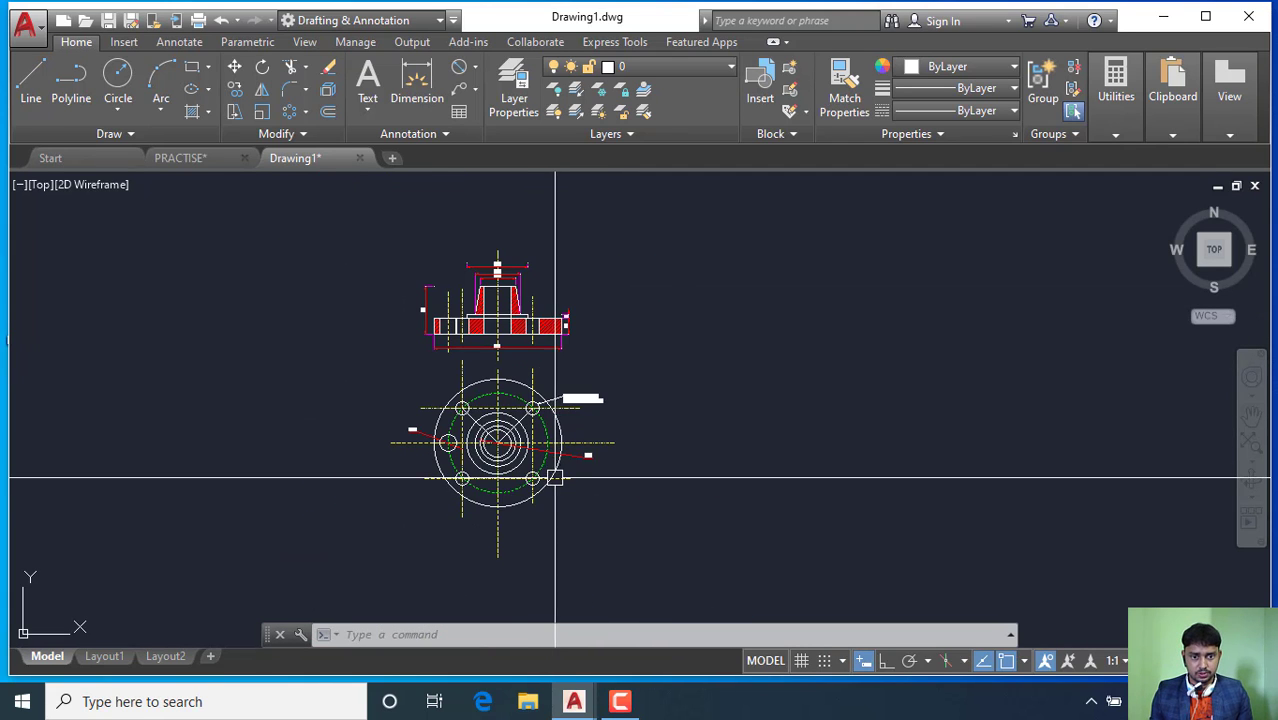
{"action": "scroll", "coordinate": [550, 465], "scroll_direction": "up", "scroll_amount": 2}
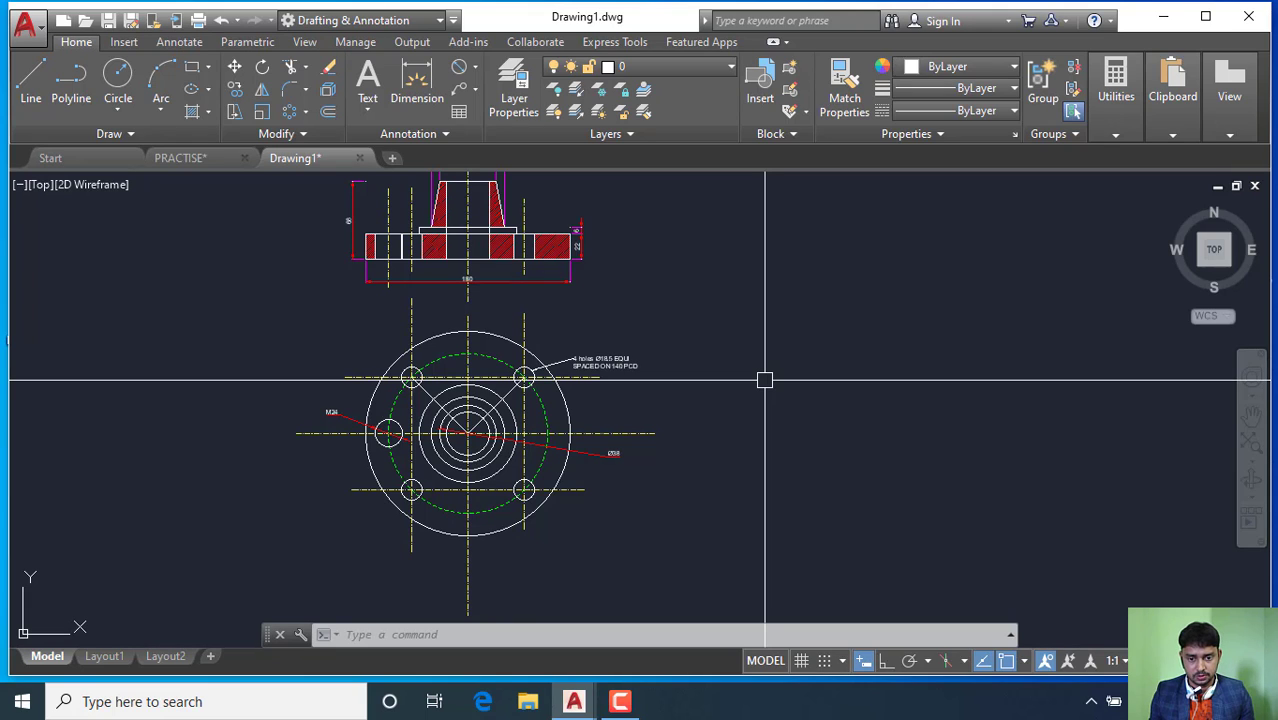
{"action": "left_click", "coordinate": [620, 702]}
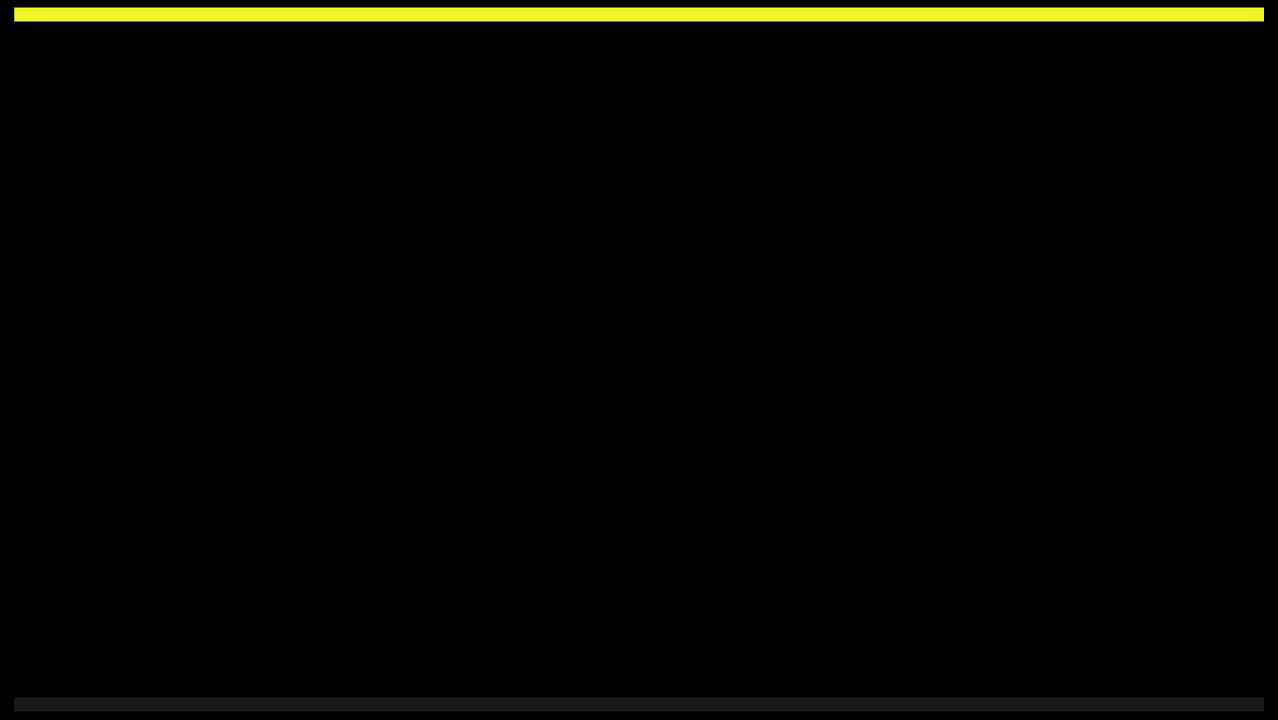